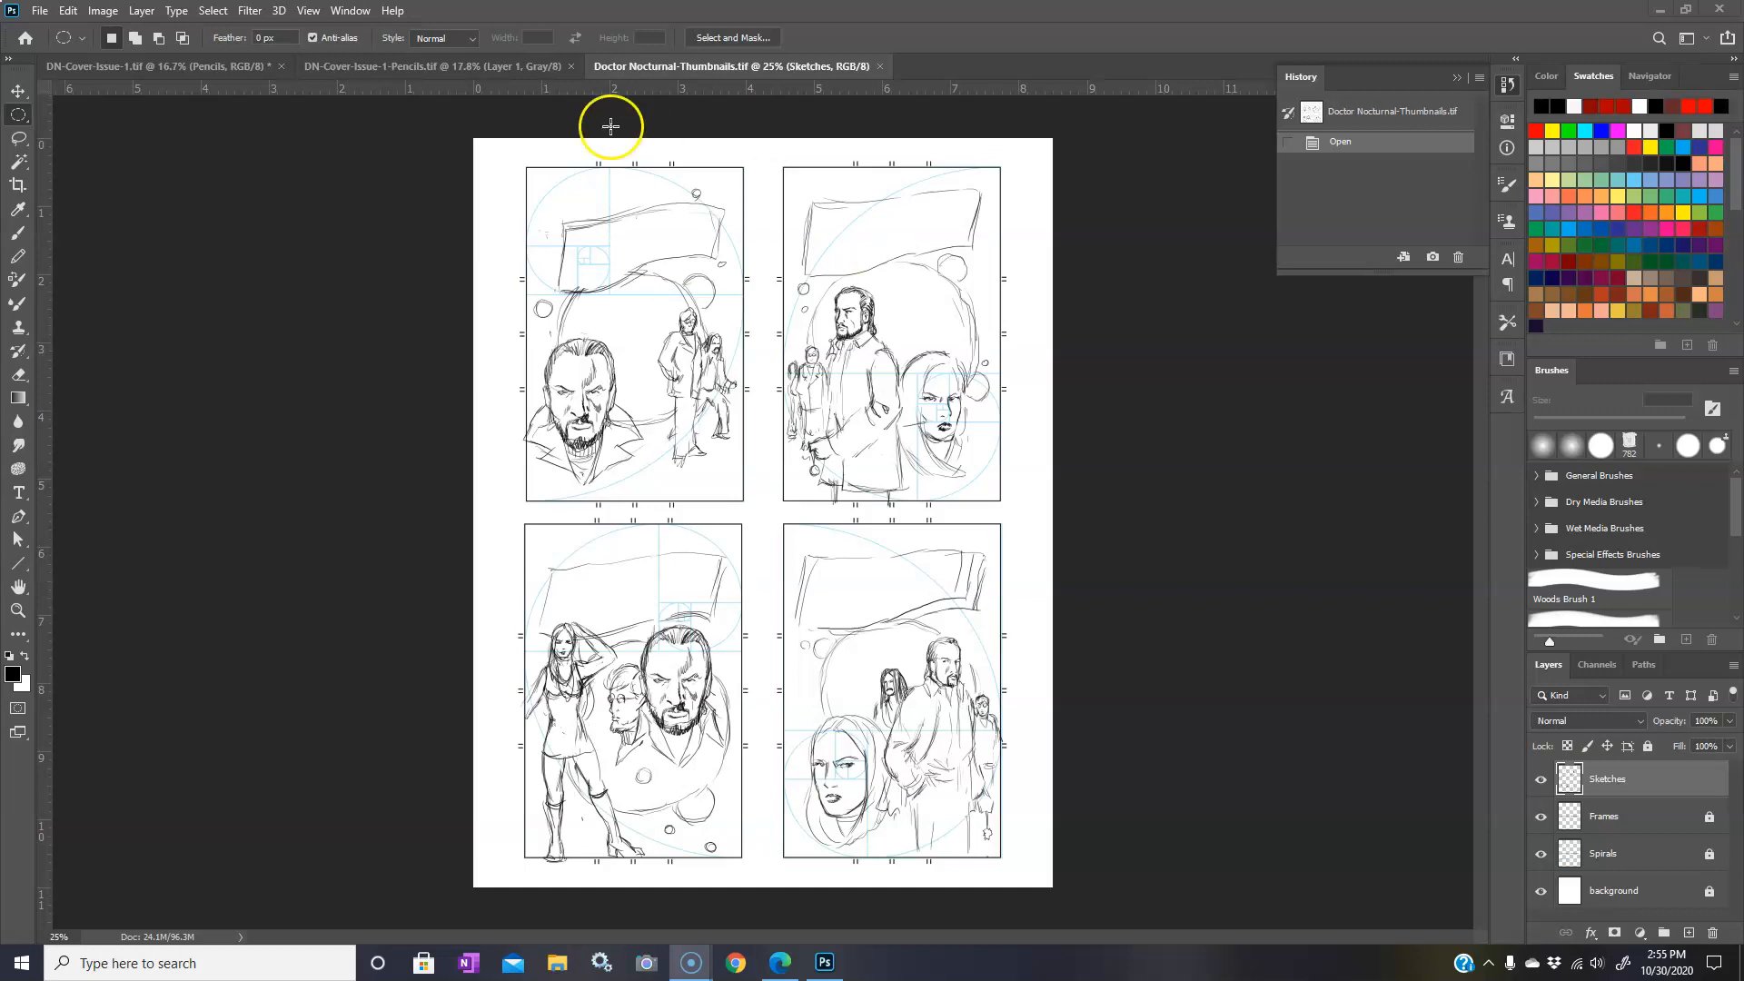
- Compare the DN-Cover-Issue-1-Pencils.tif drawing with the cover layouts in Doctor Nocturnal-Thumbnails.tif
click(484, 69)
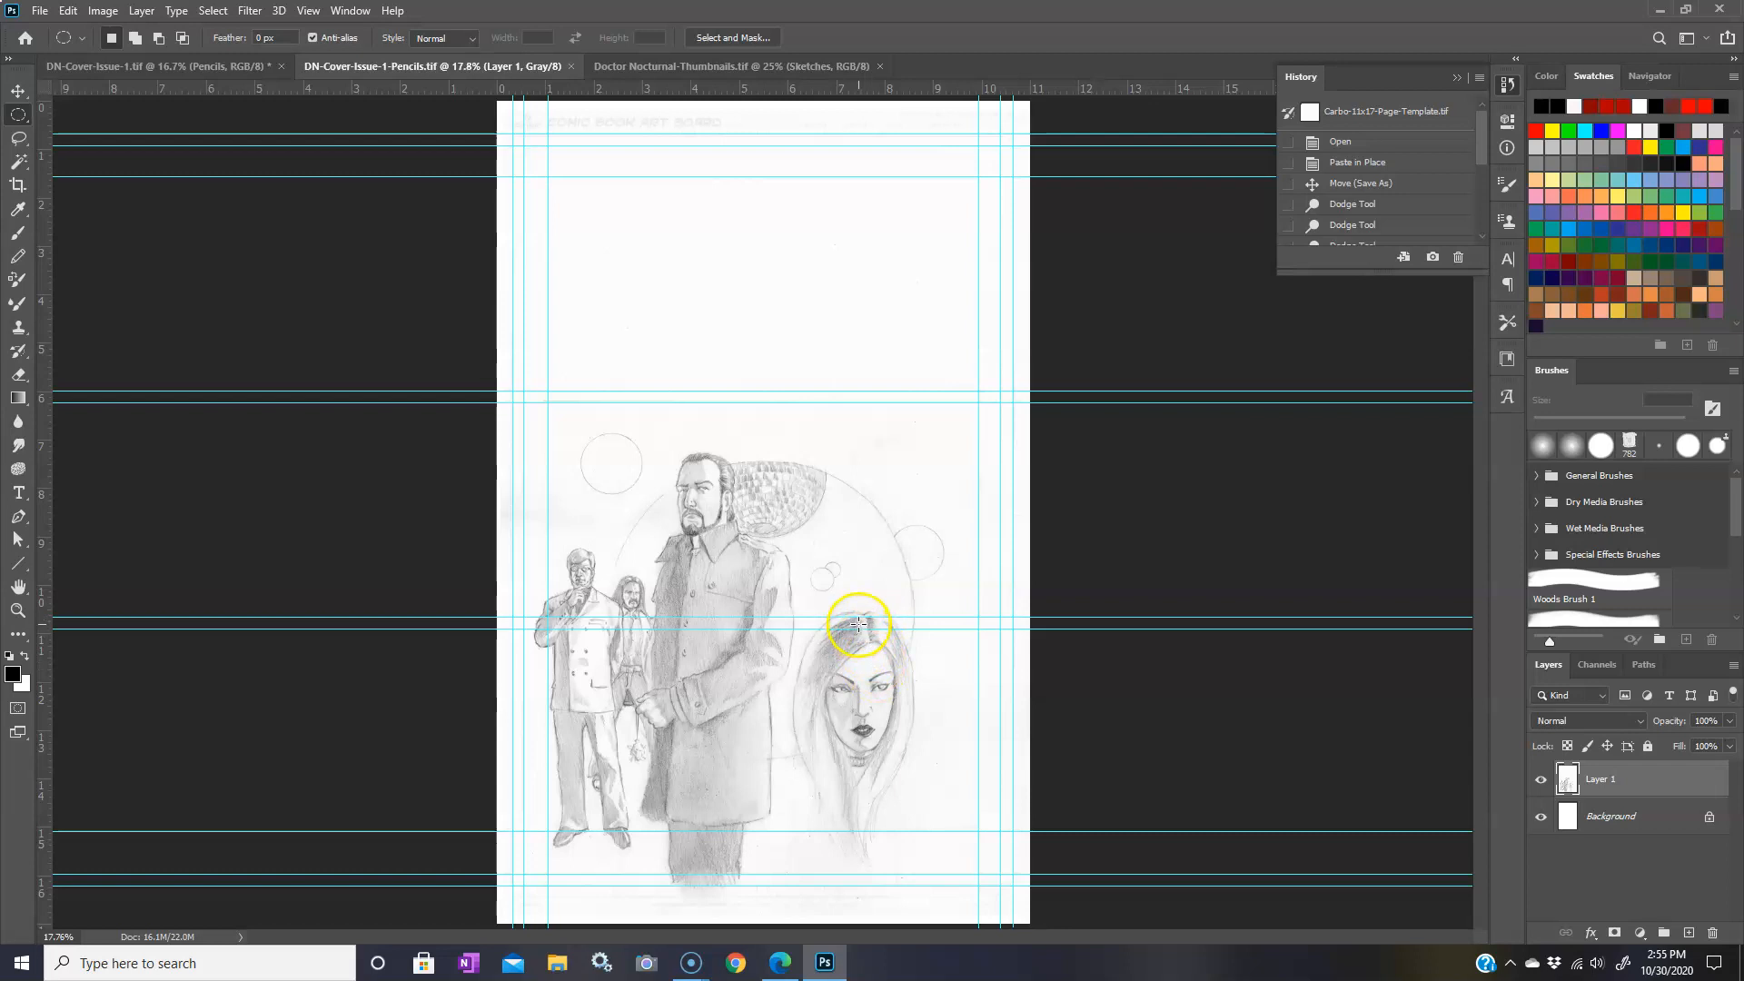
click(759, 71)
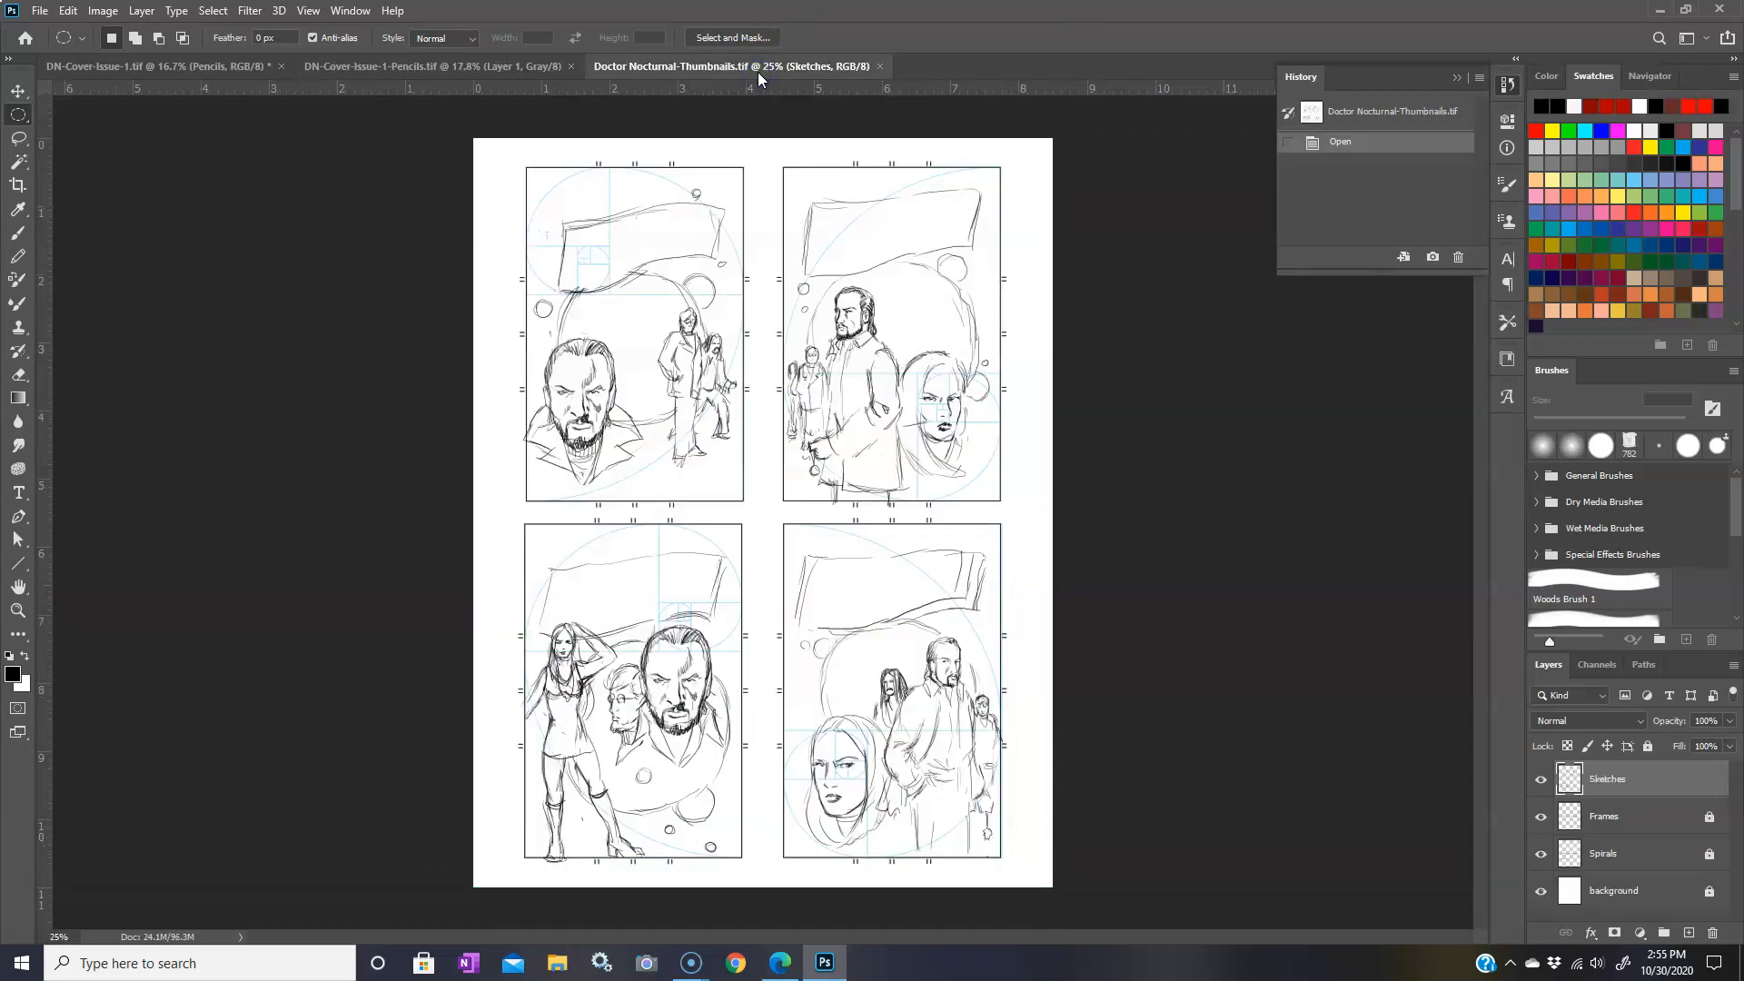
click(489, 67)
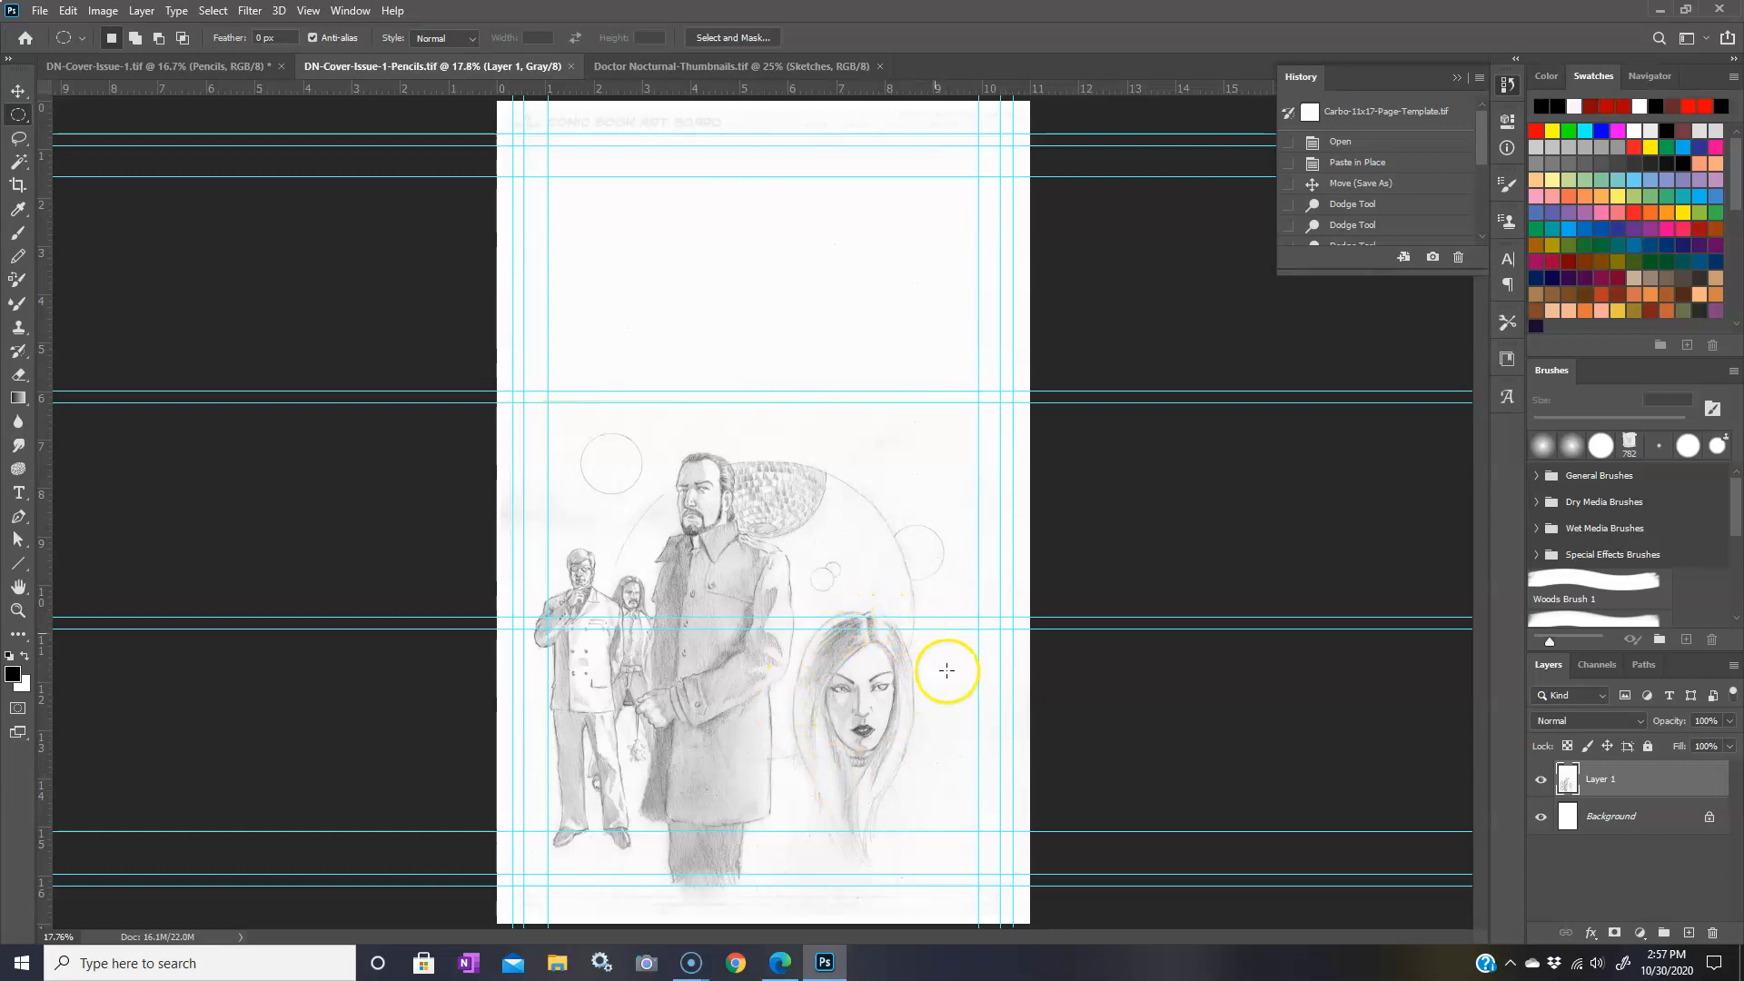
click(747, 60)
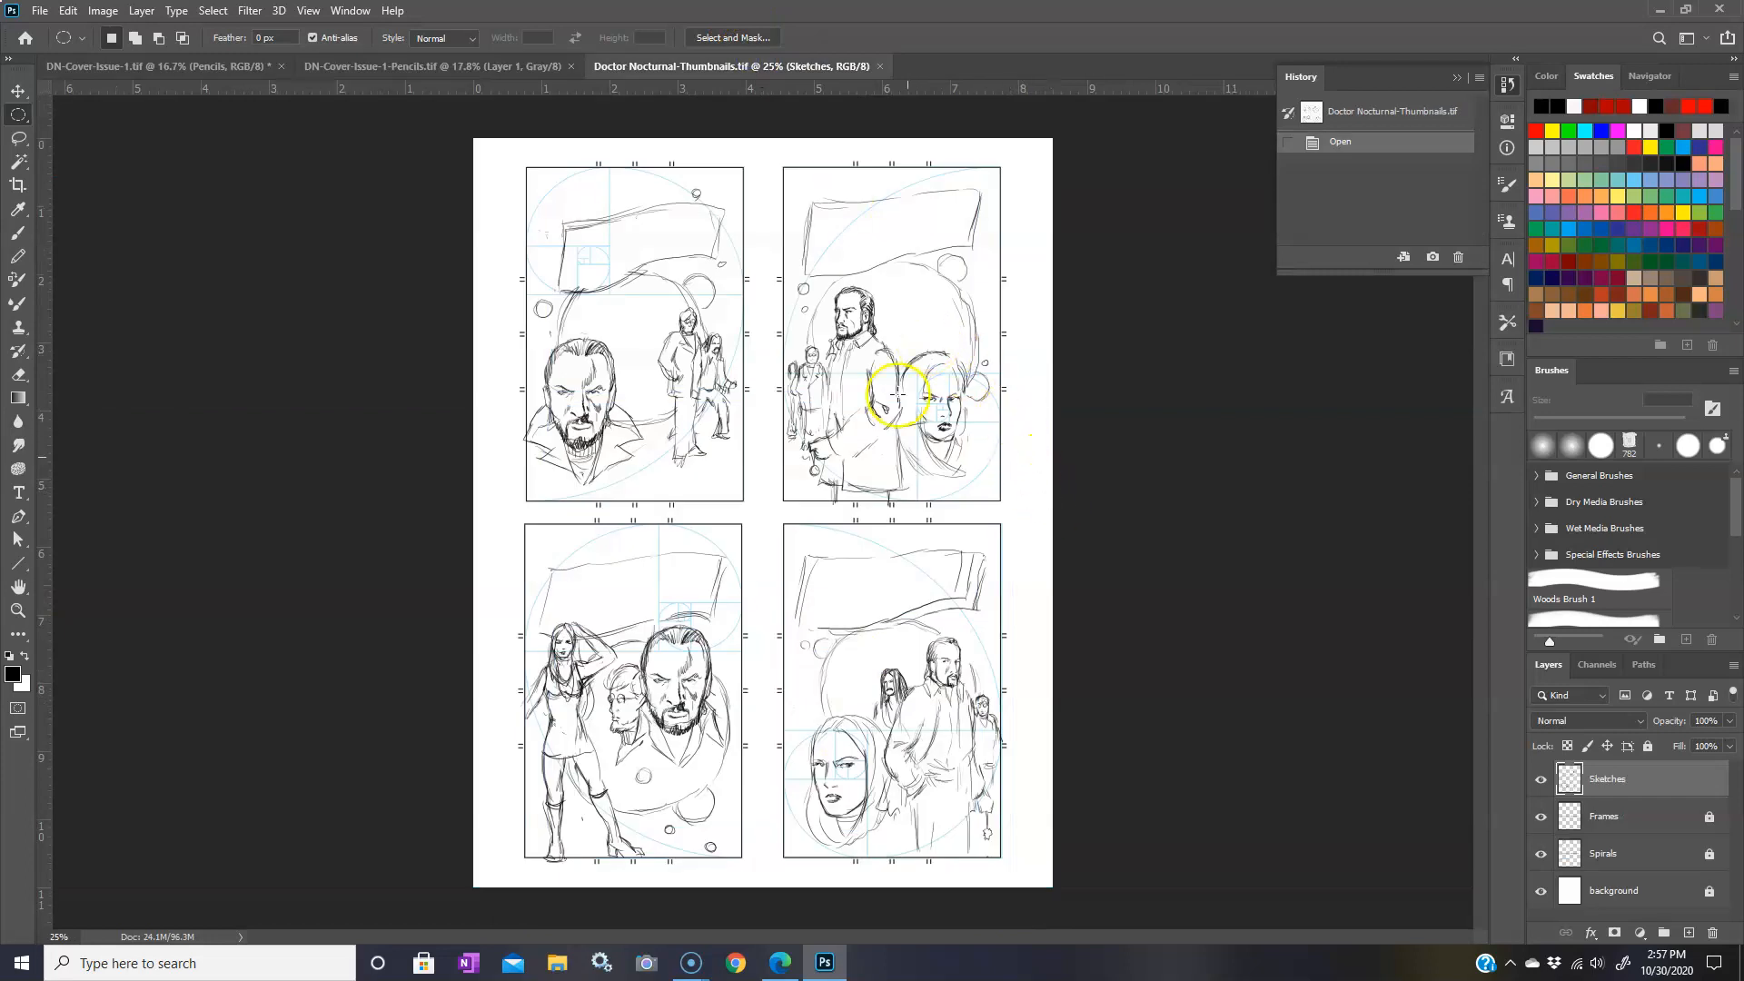
click(494, 67)
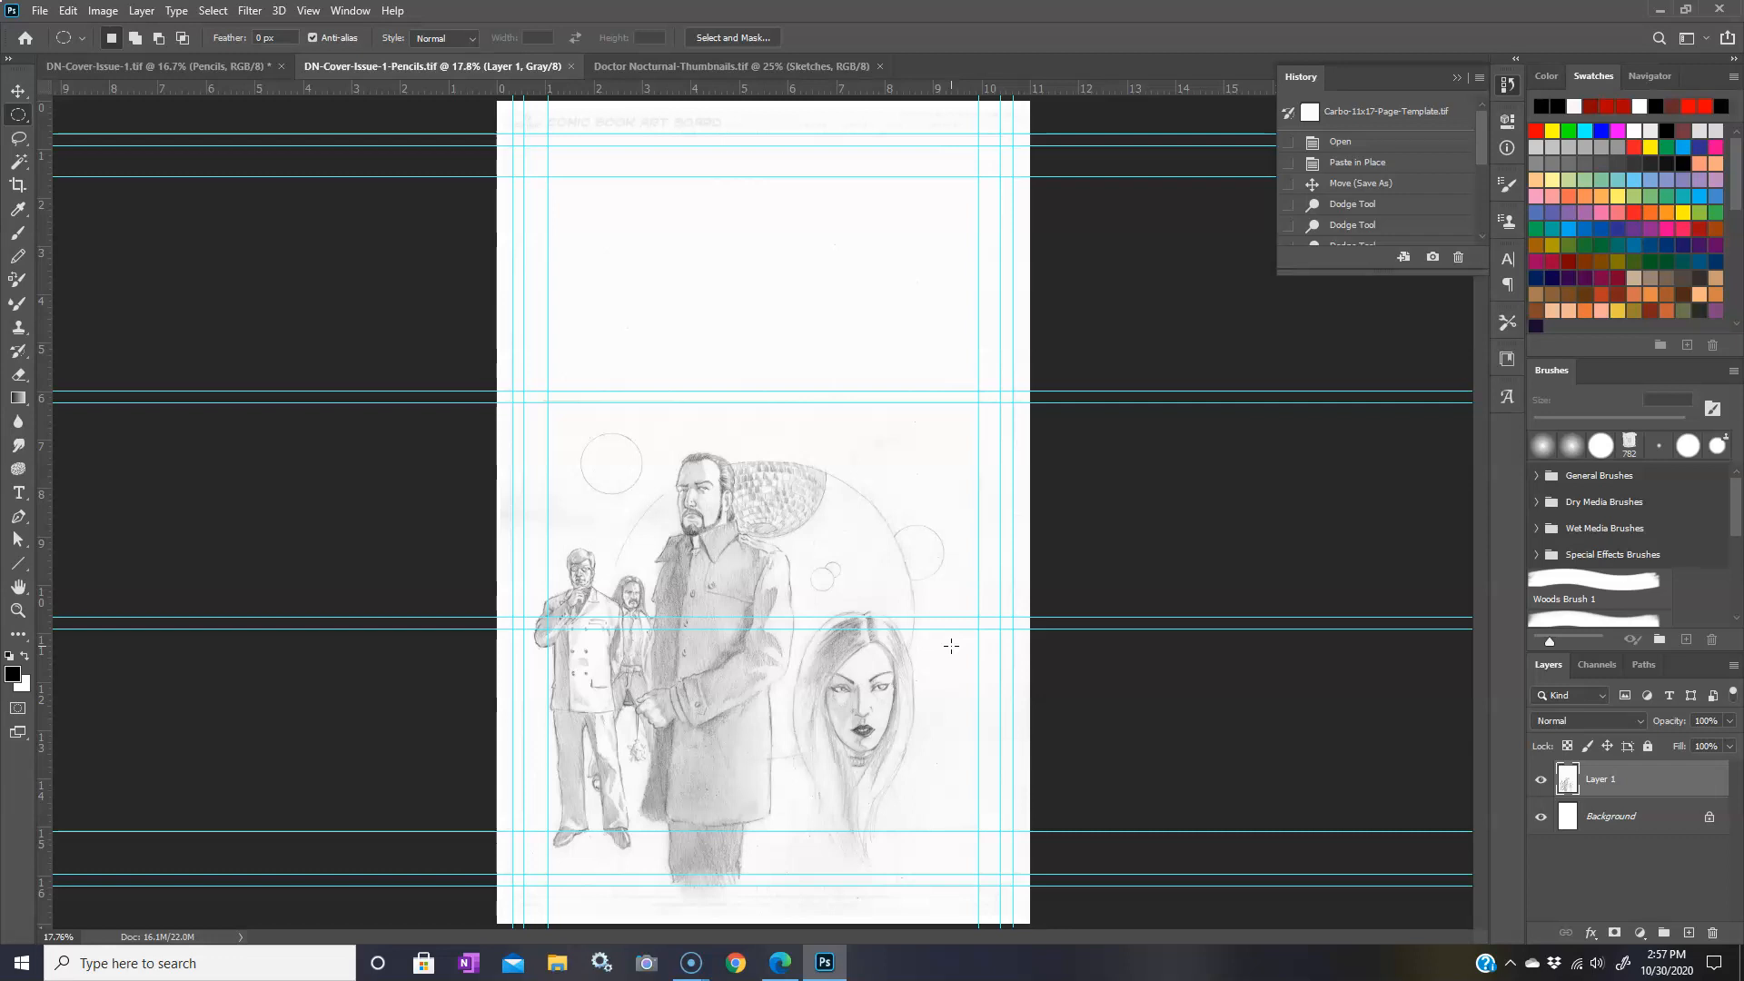
click(987, 647)
- Switch to DN-Cover-Issue-1.tif and preview the Doctor Nocturnal Logo layer over the pencils, then hide it again
click(133, 64)
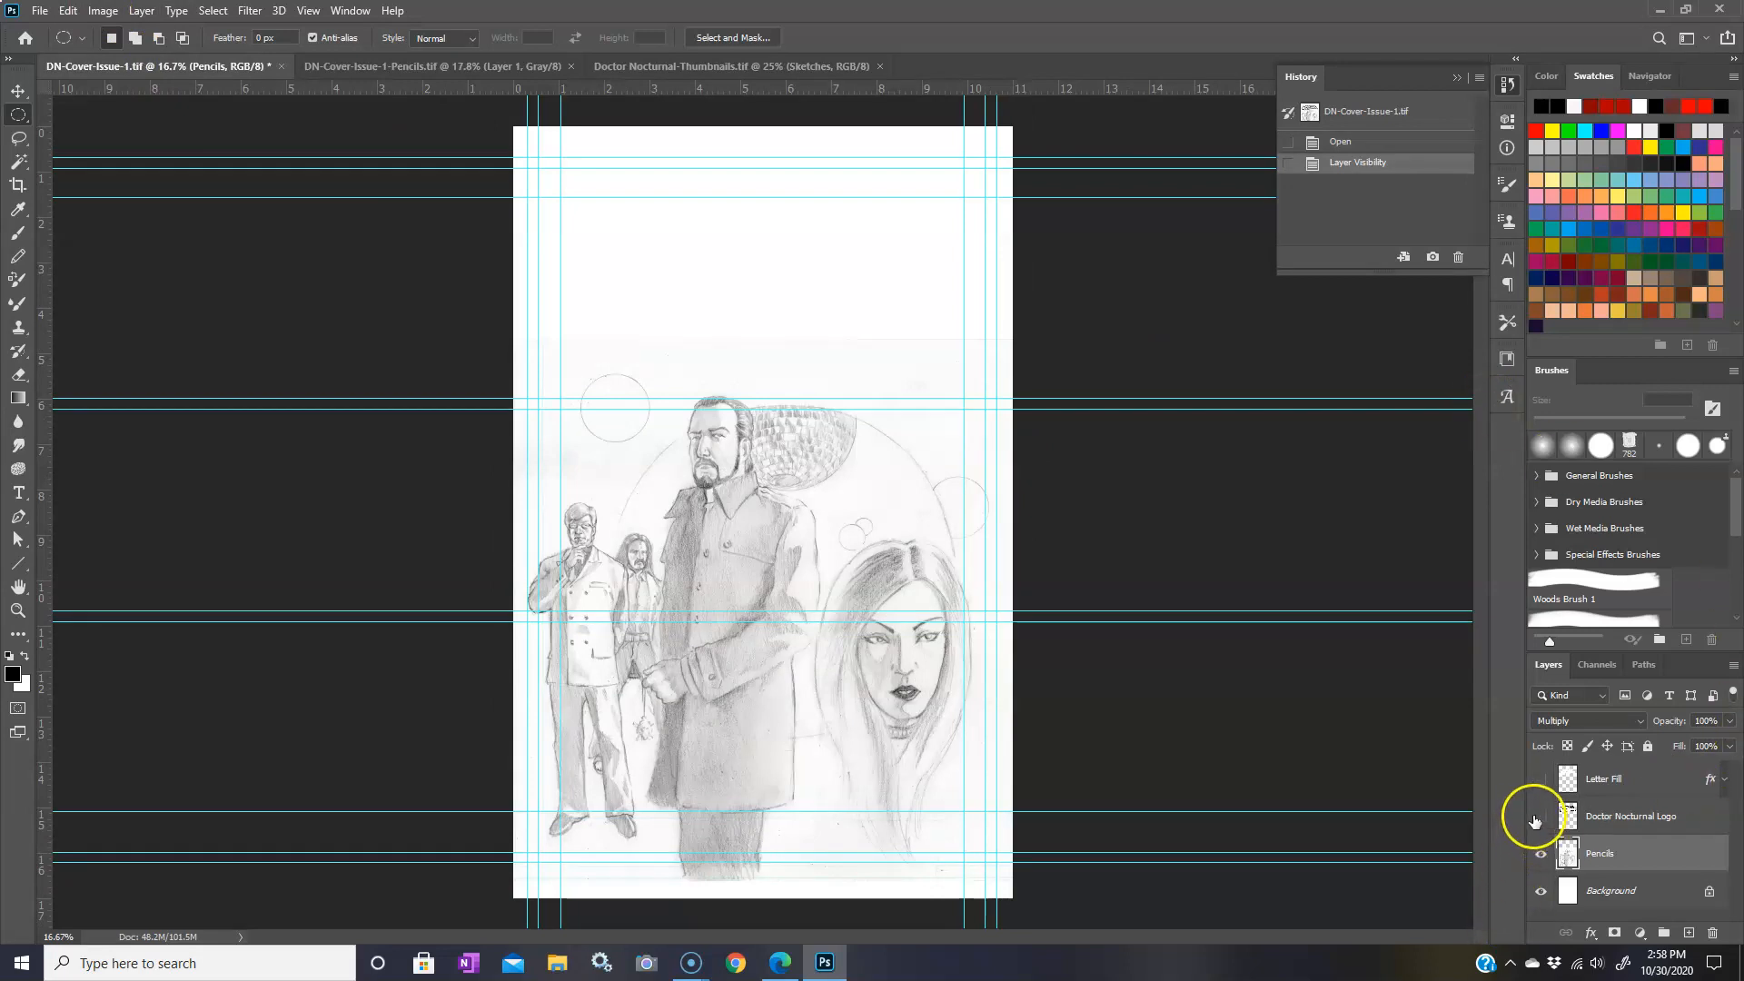
click(1539, 816)
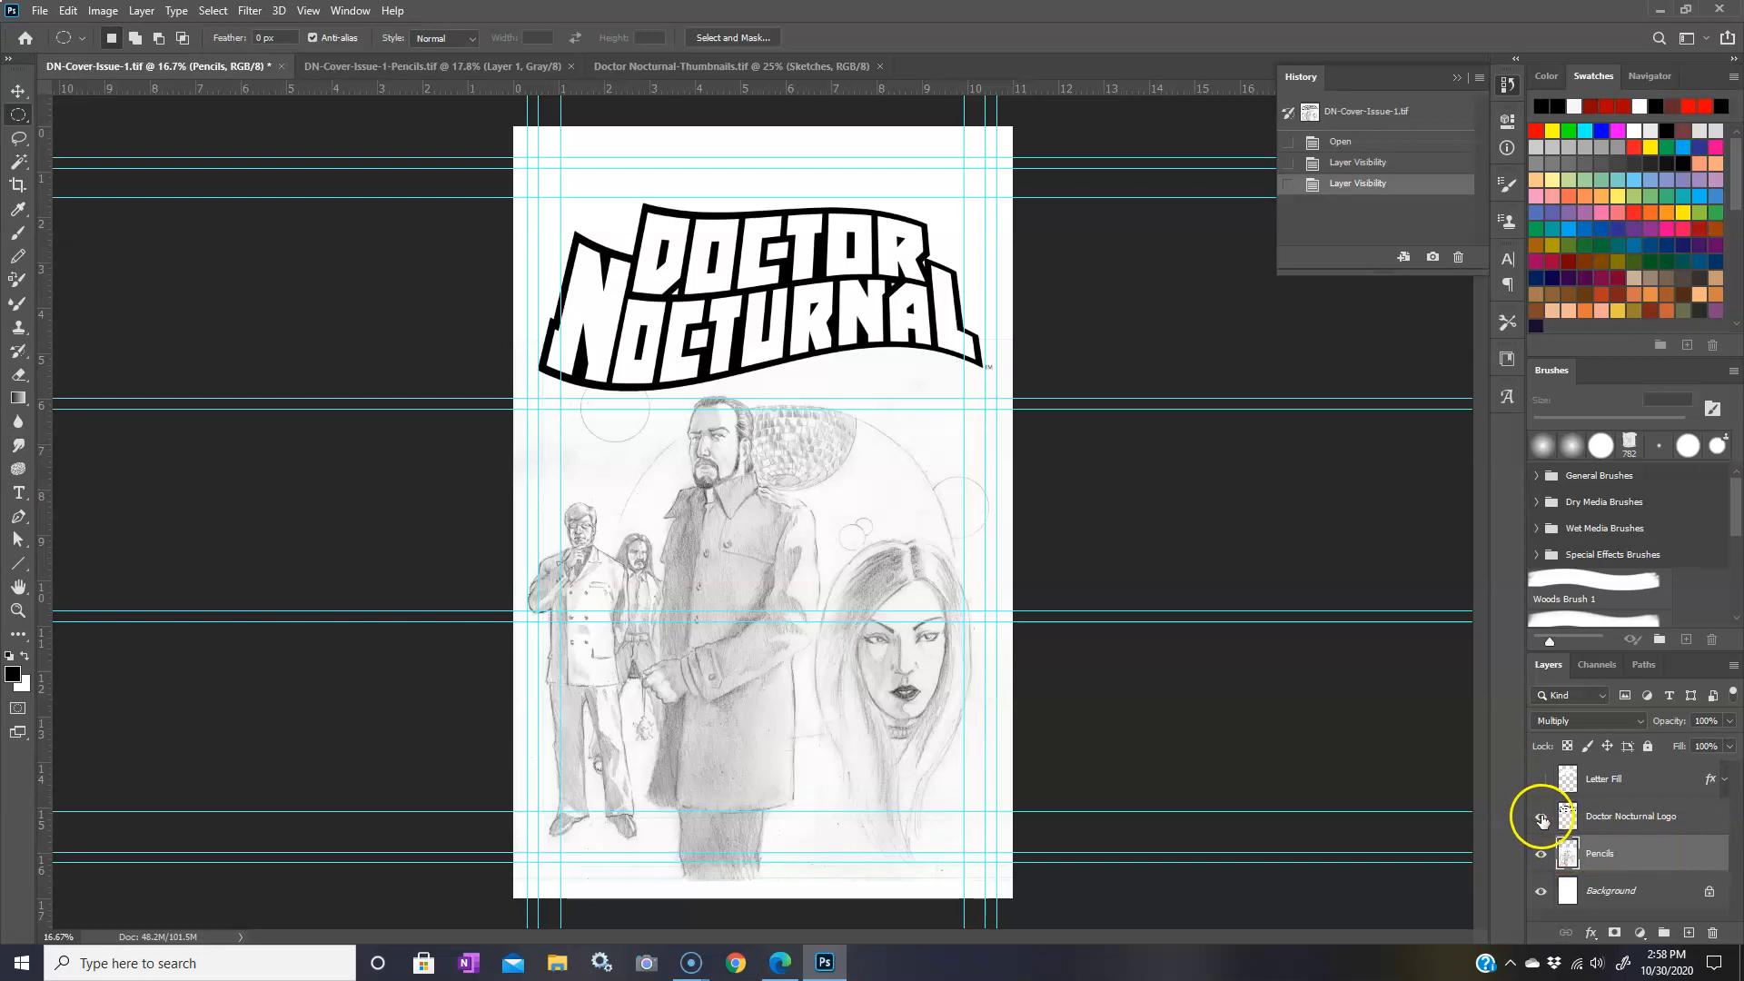
click(1541, 817)
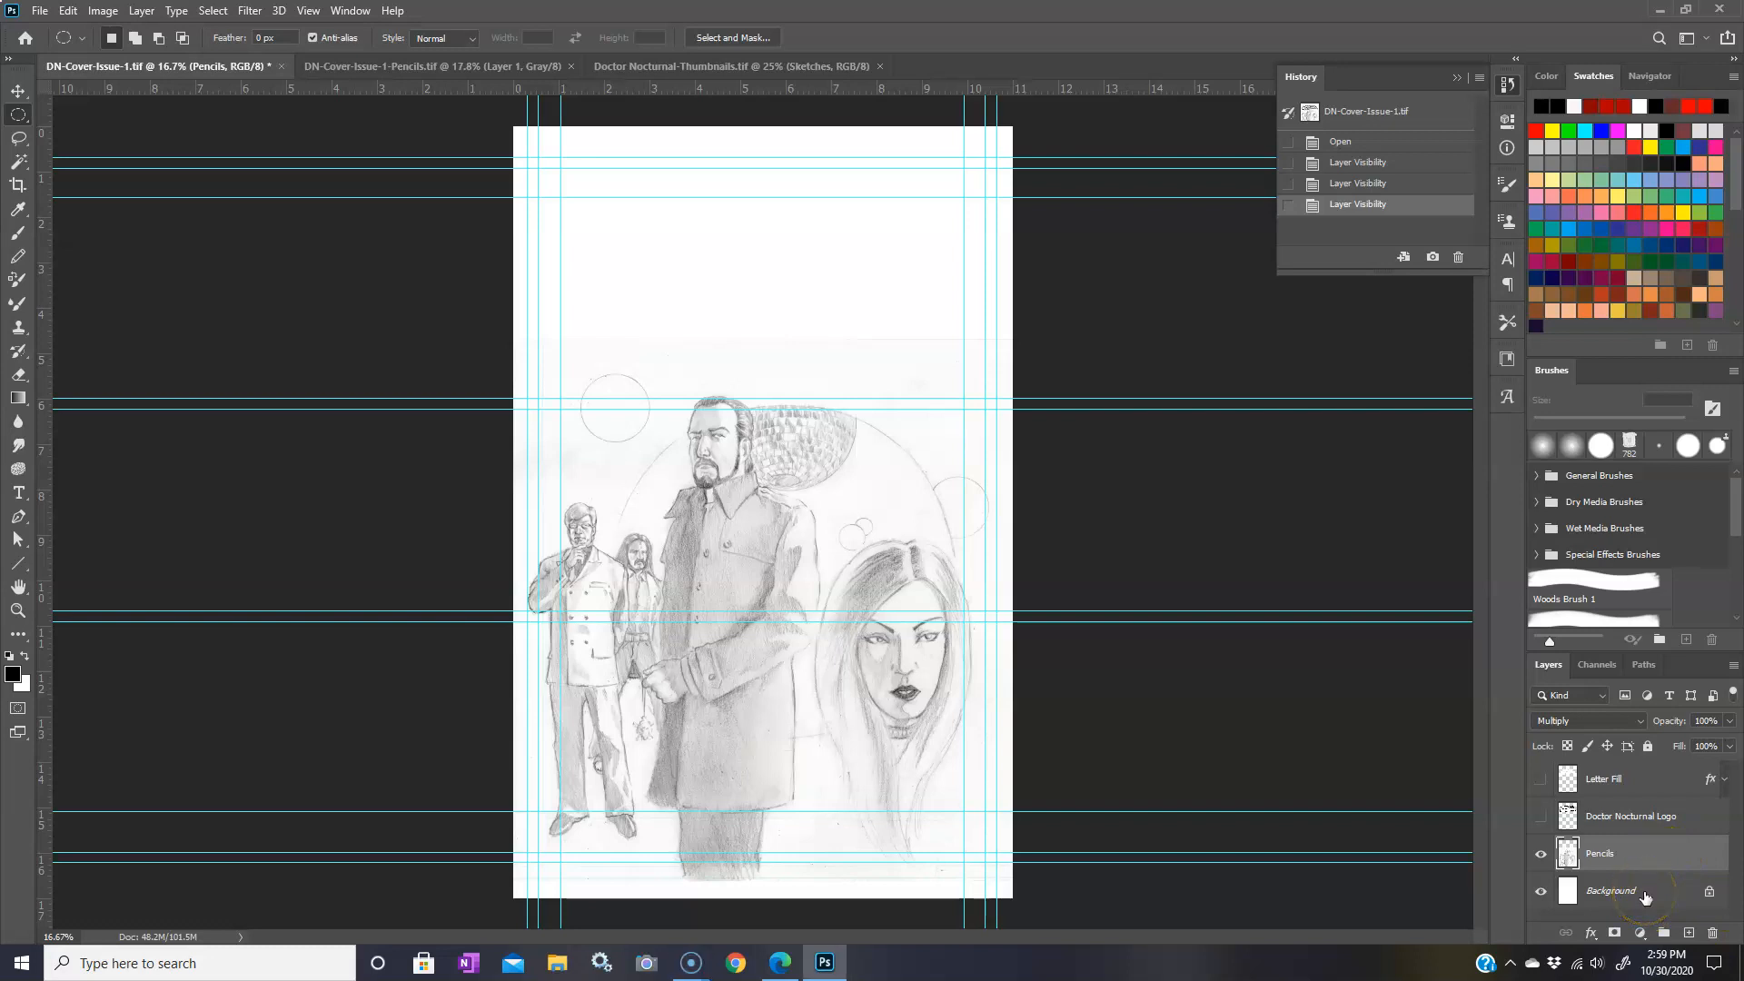
- Add a new layer directly above the Background layer and name it Big Circle
click(1642, 891)
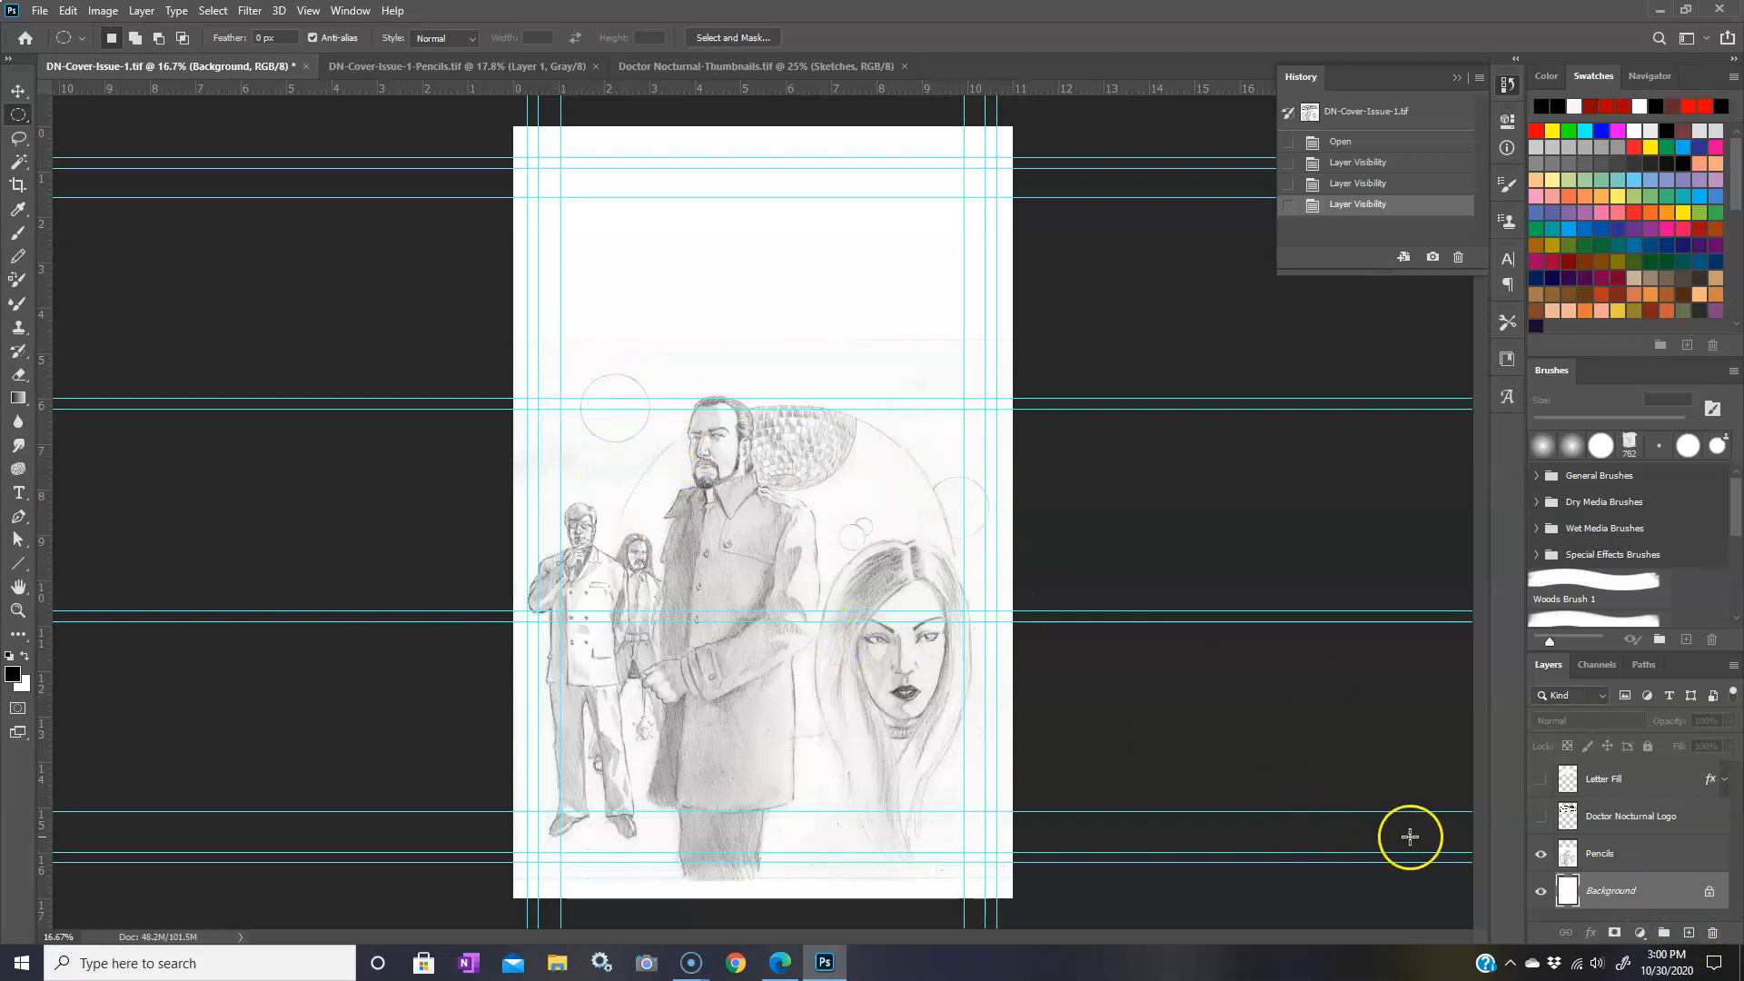
click(1688, 933)
double_click(1606, 889)
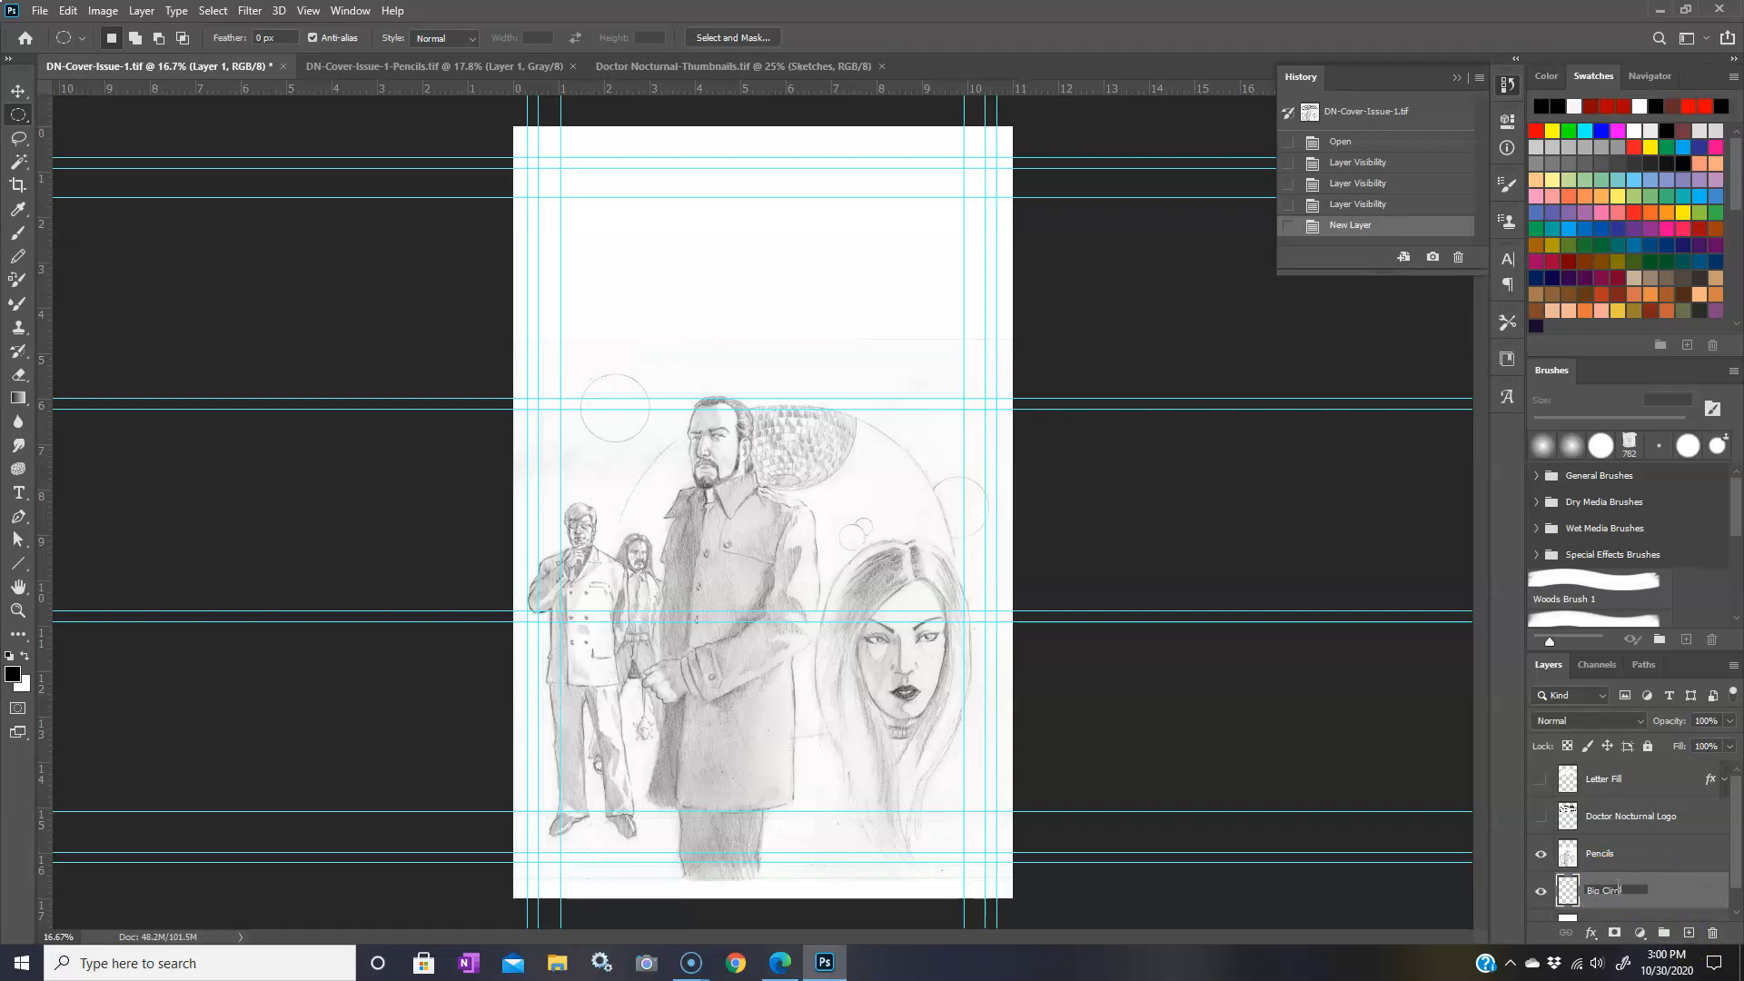
click(1654, 897)
- Make a circular selection matching the large pencilled circle behind the figures and check its placement against the Doctor Nocturnal Logo layer
click(17, 406)
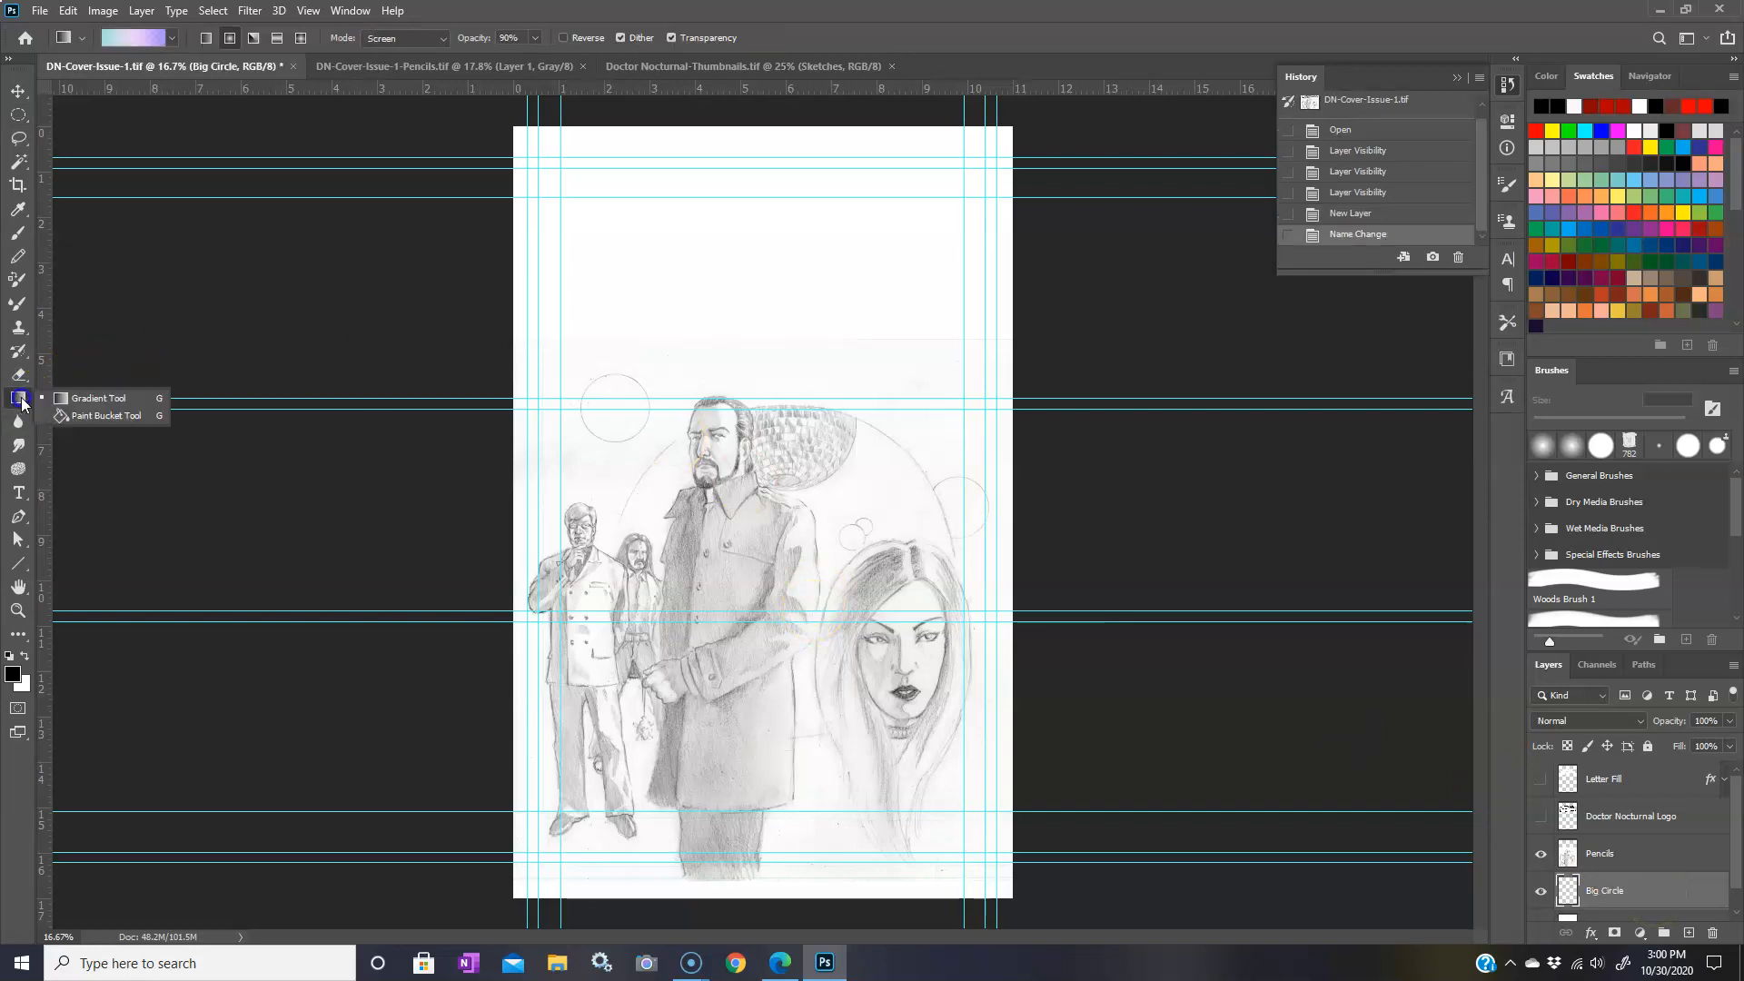
click(64, 415)
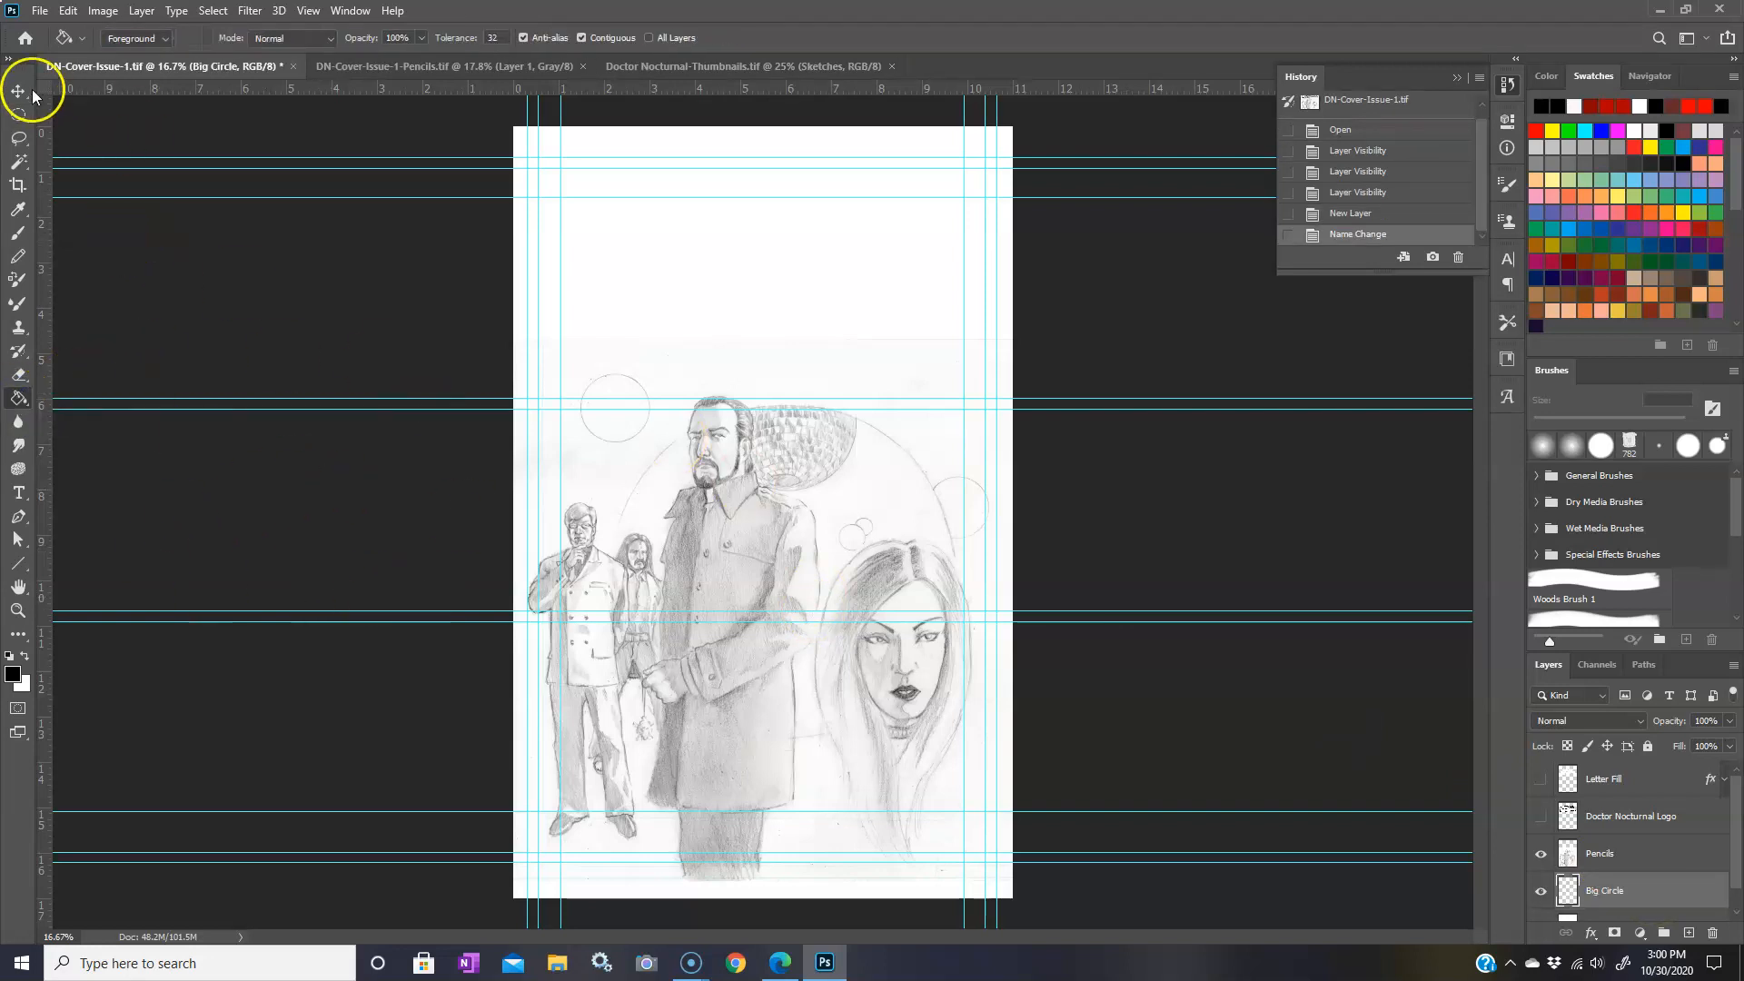
click(16, 116)
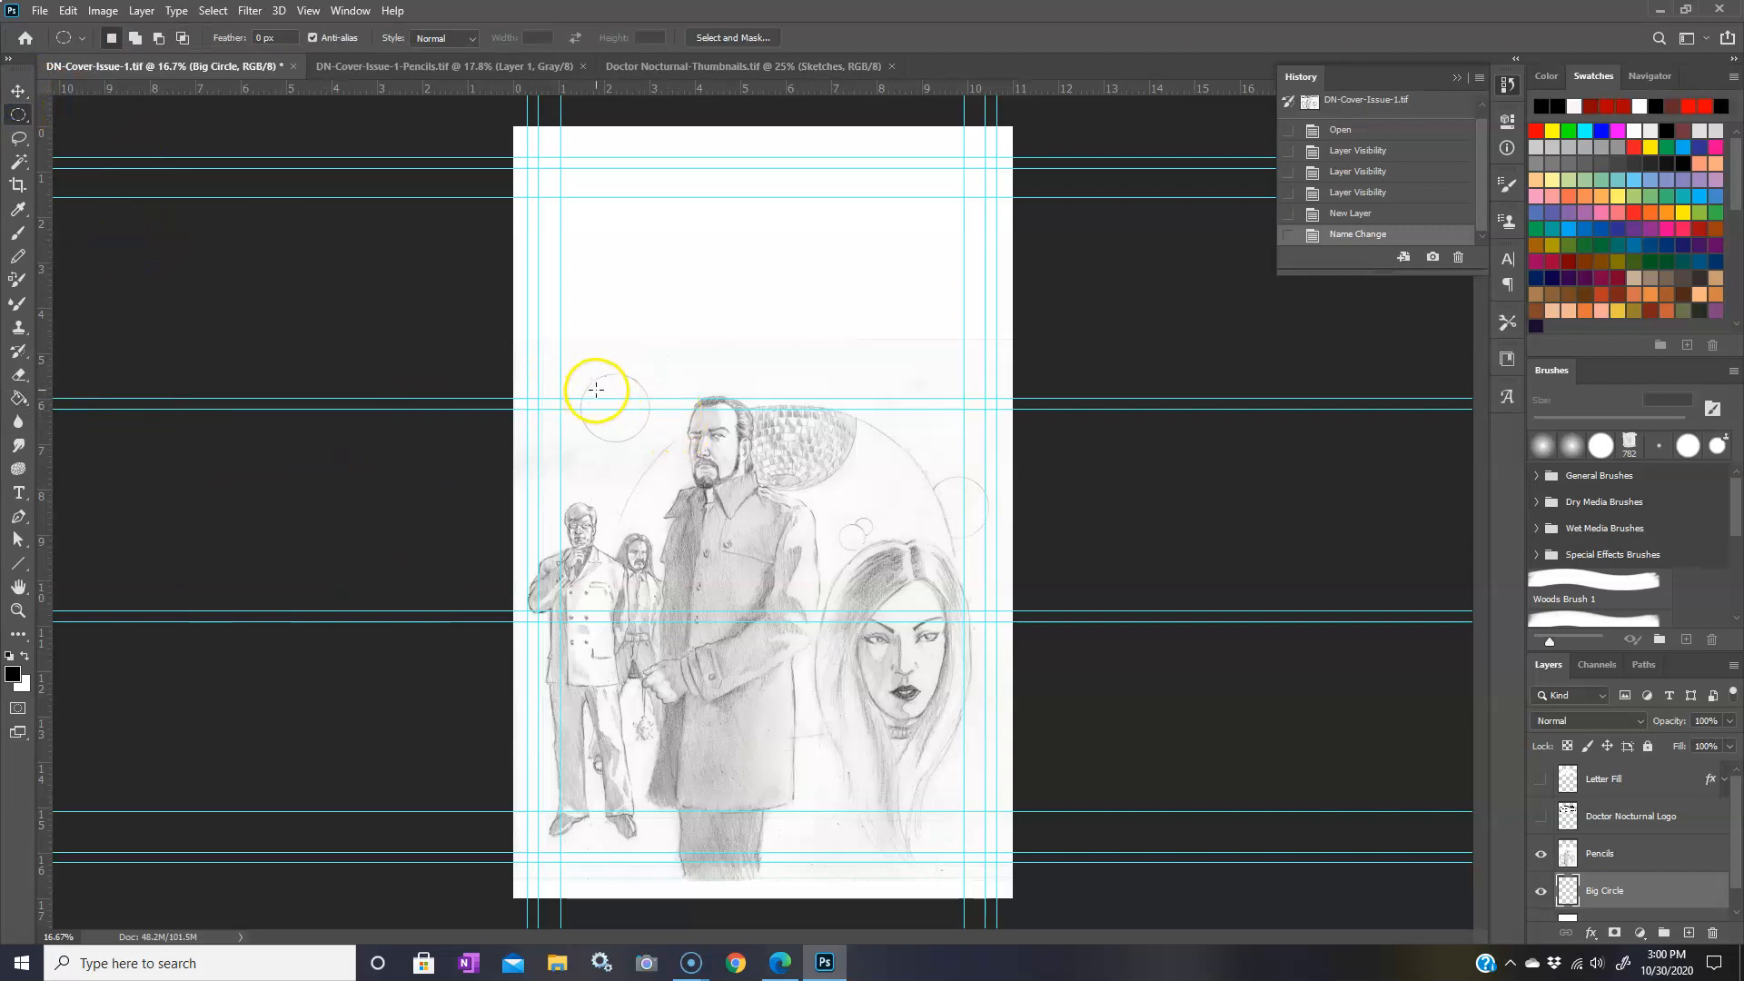
drag(596, 390, 961, 736)
drag(829, 514, 853, 510)
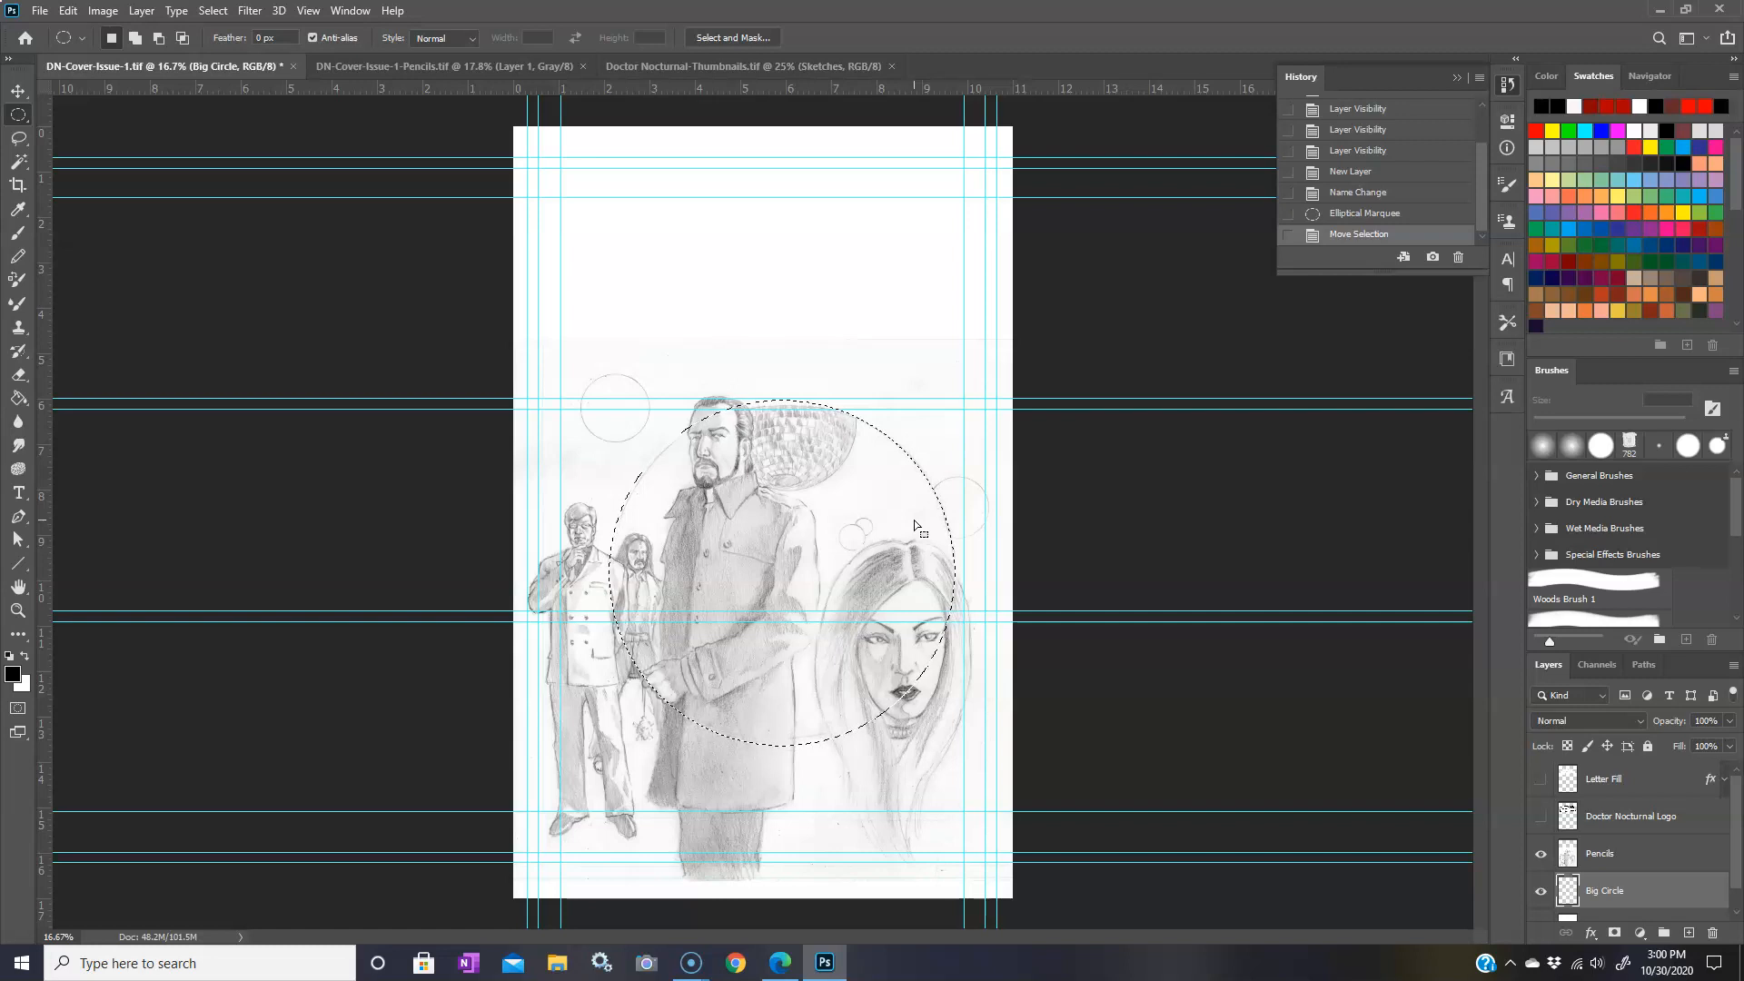
click(1537, 819)
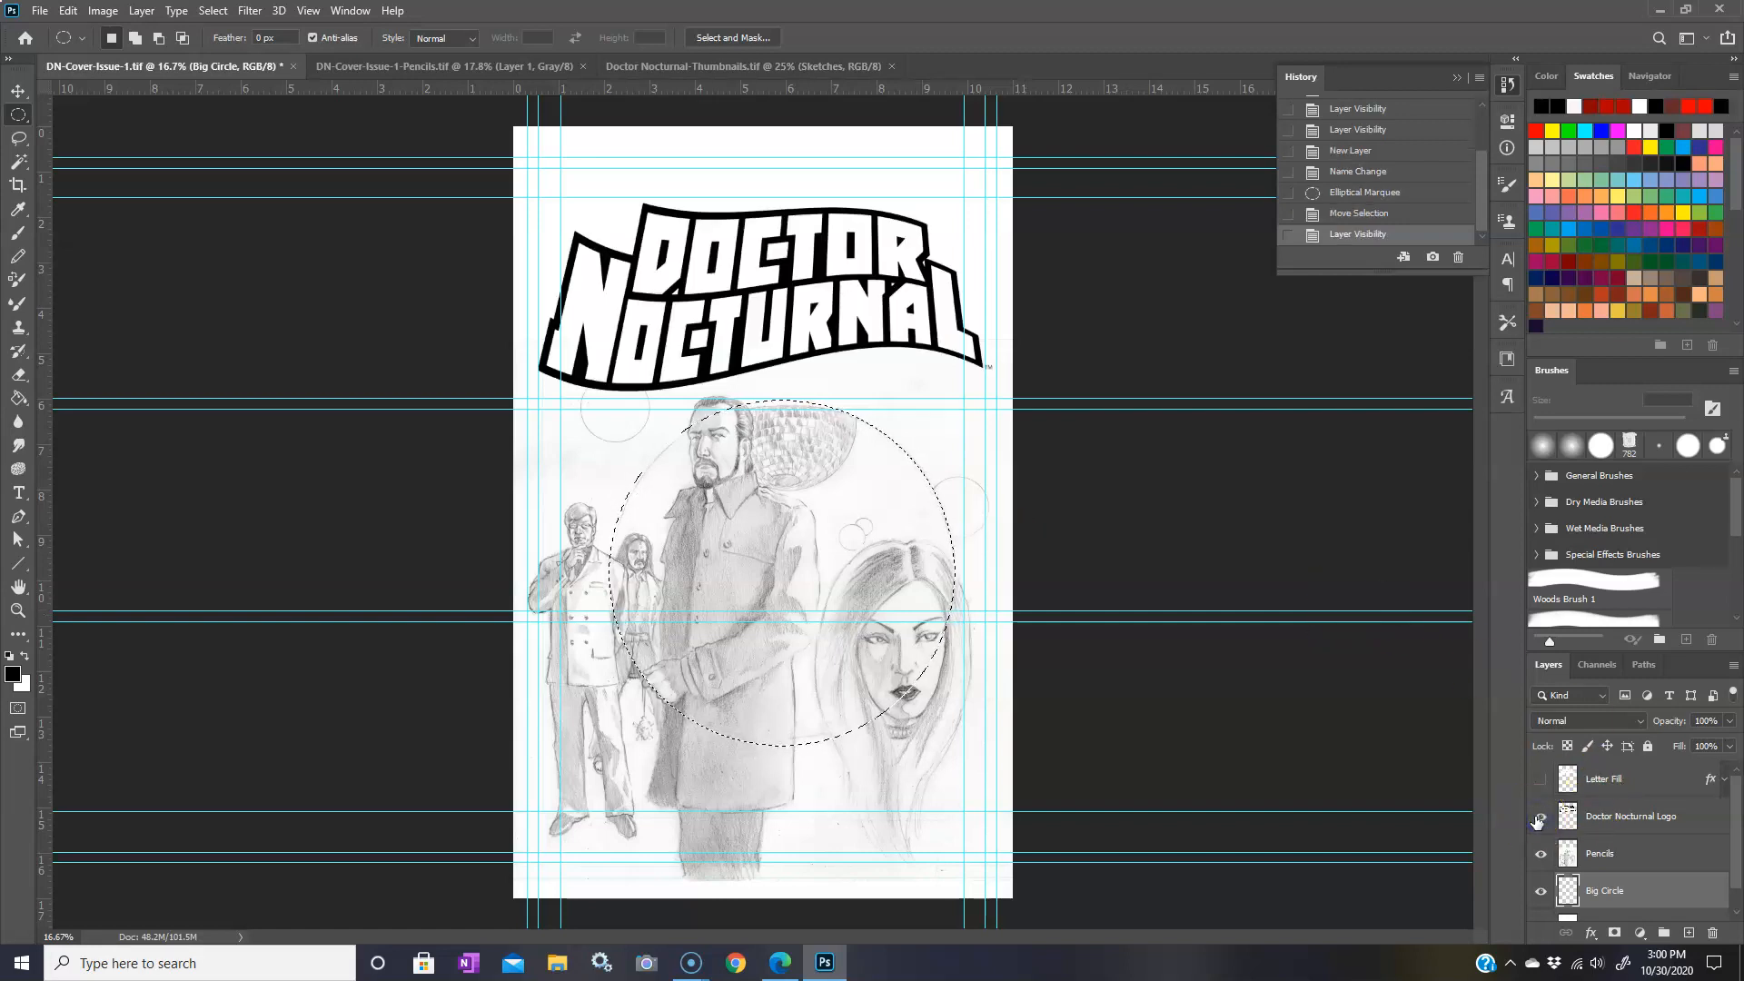
click(1537, 819)
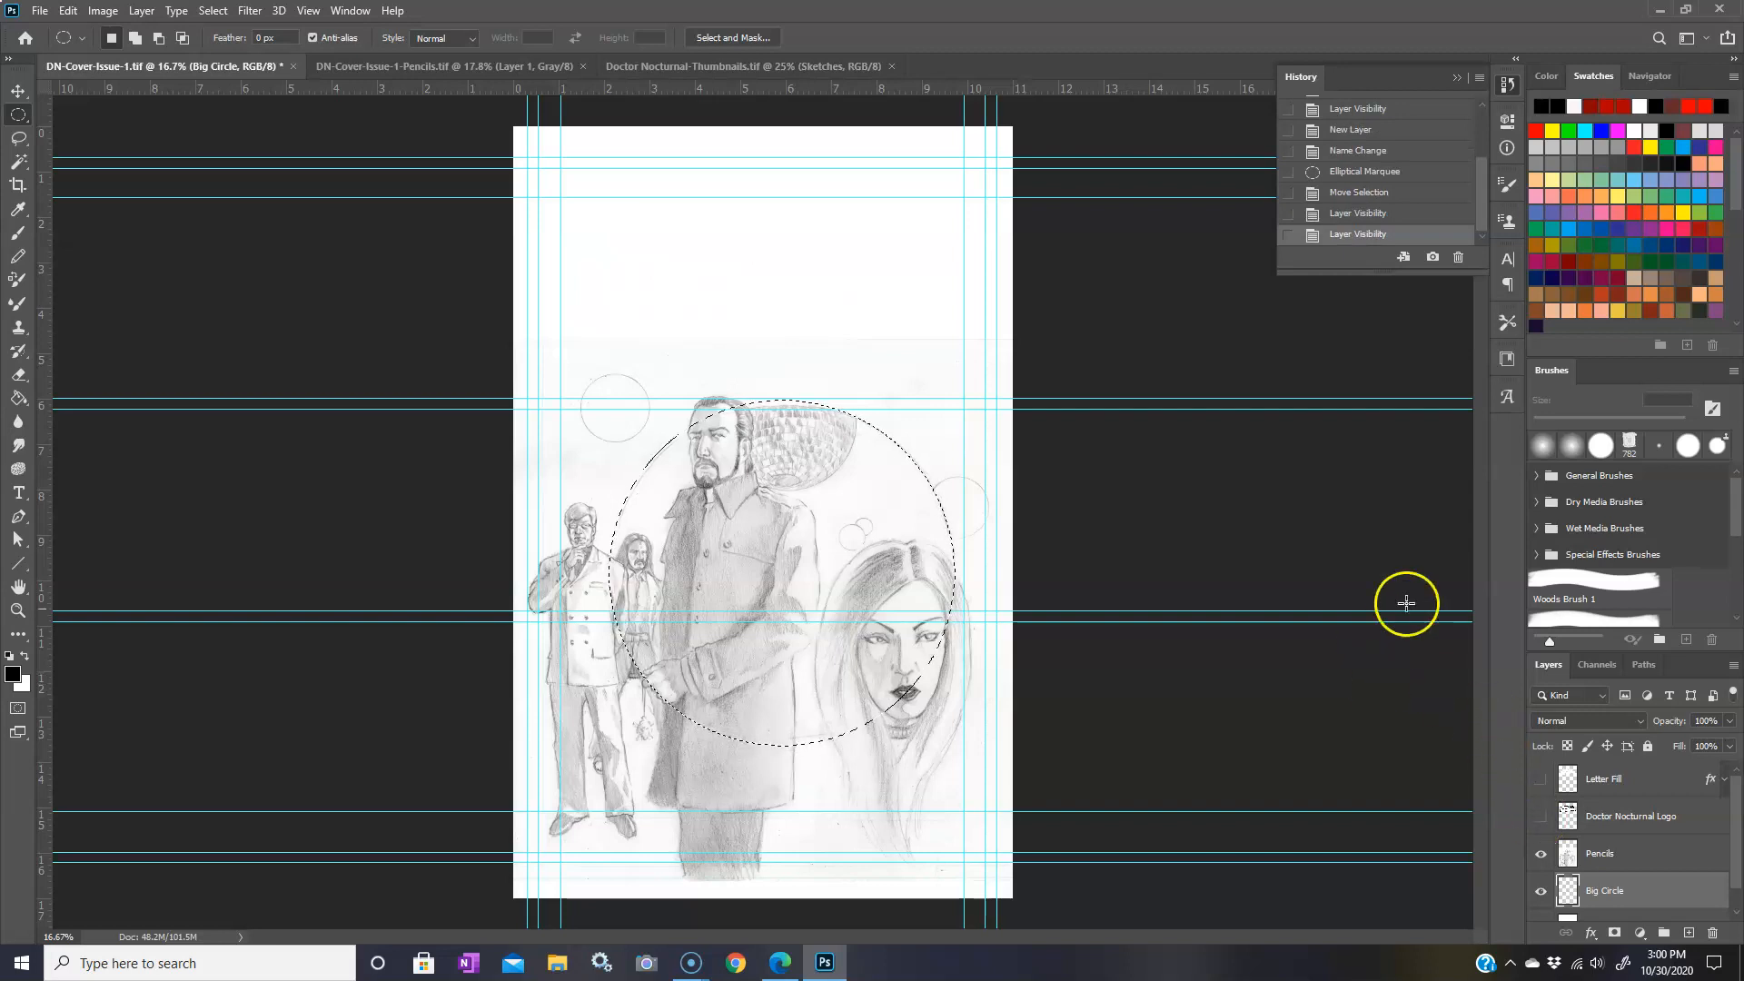
- Fill the large circular selection with dark red on the Big Circle layer using the Paint Bucket
click(1590, 107)
click(18, 398)
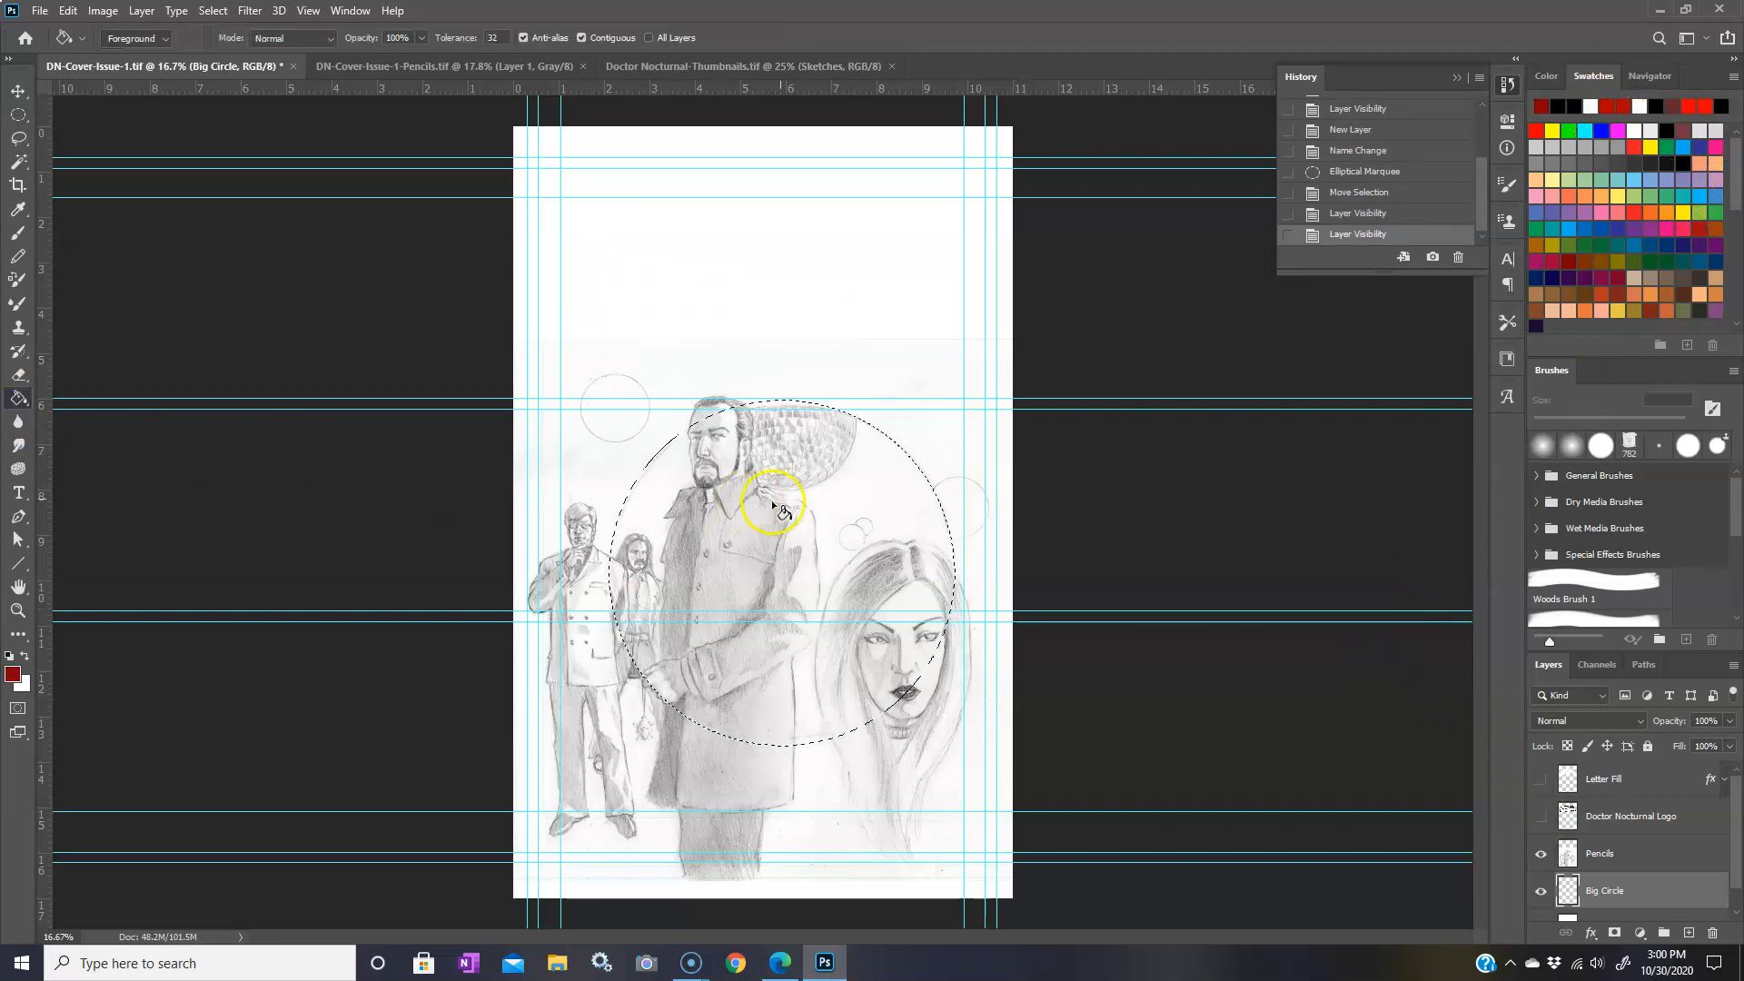
click(866, 498)
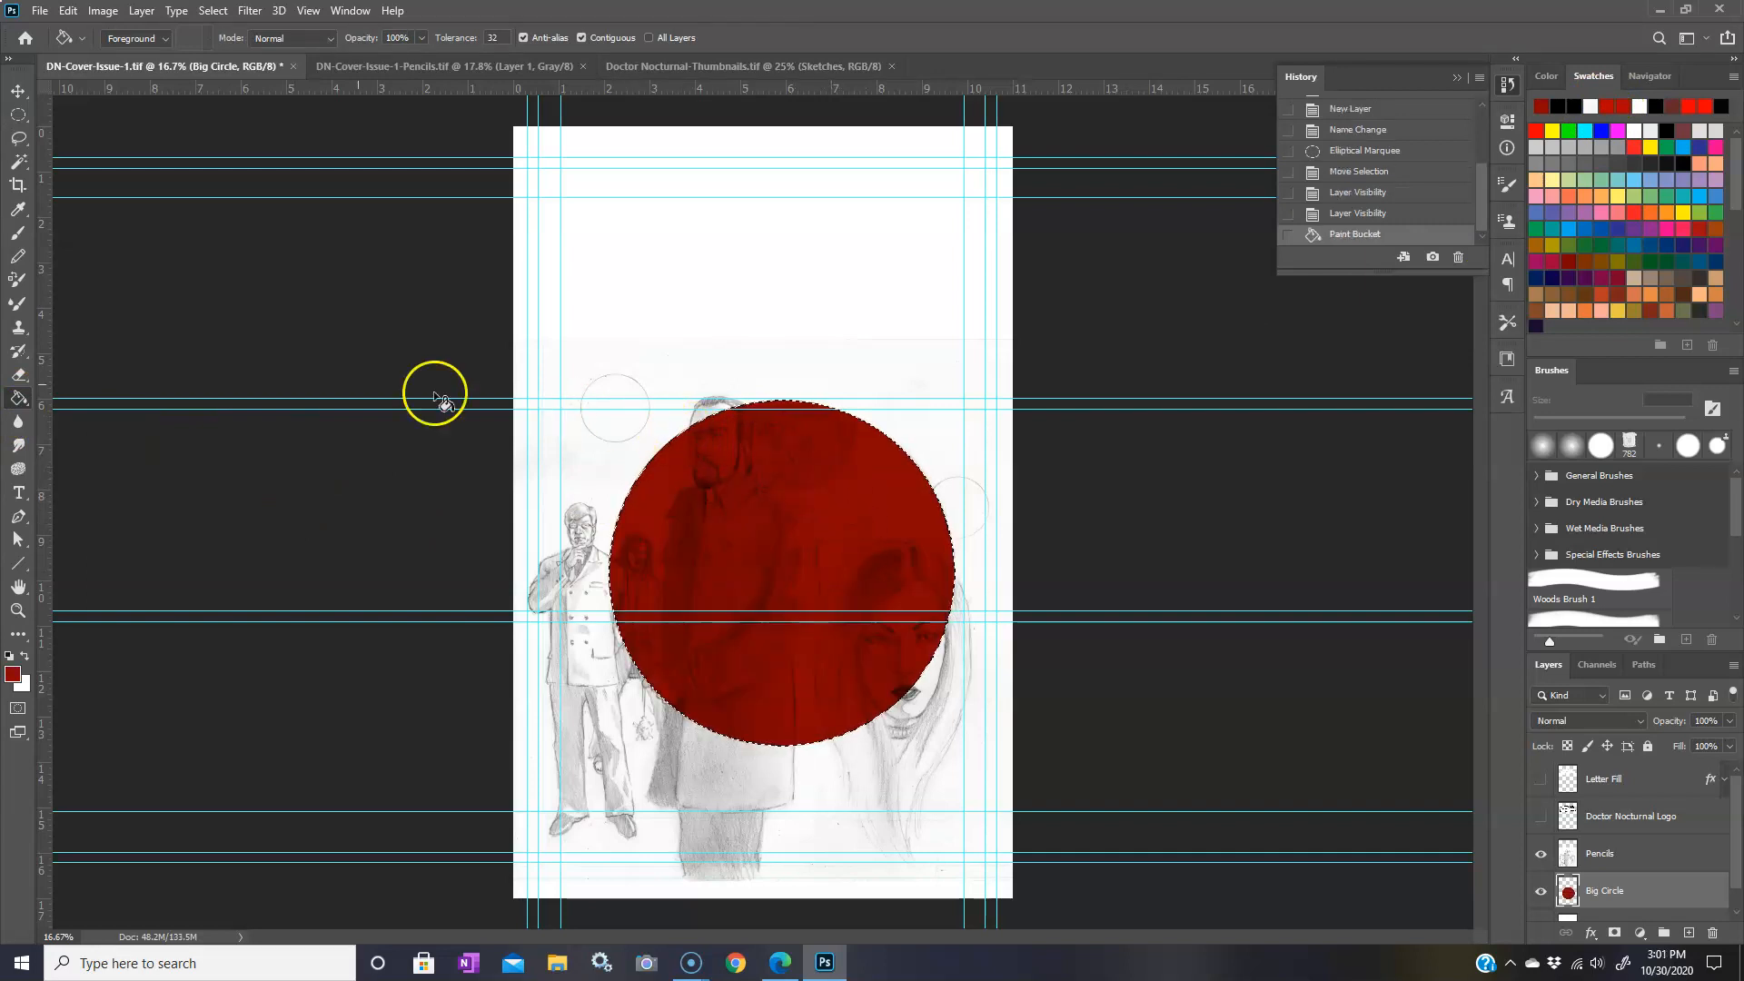
- Add a new layer above Big Circle and name it Small Circle Left
click(18, 116)
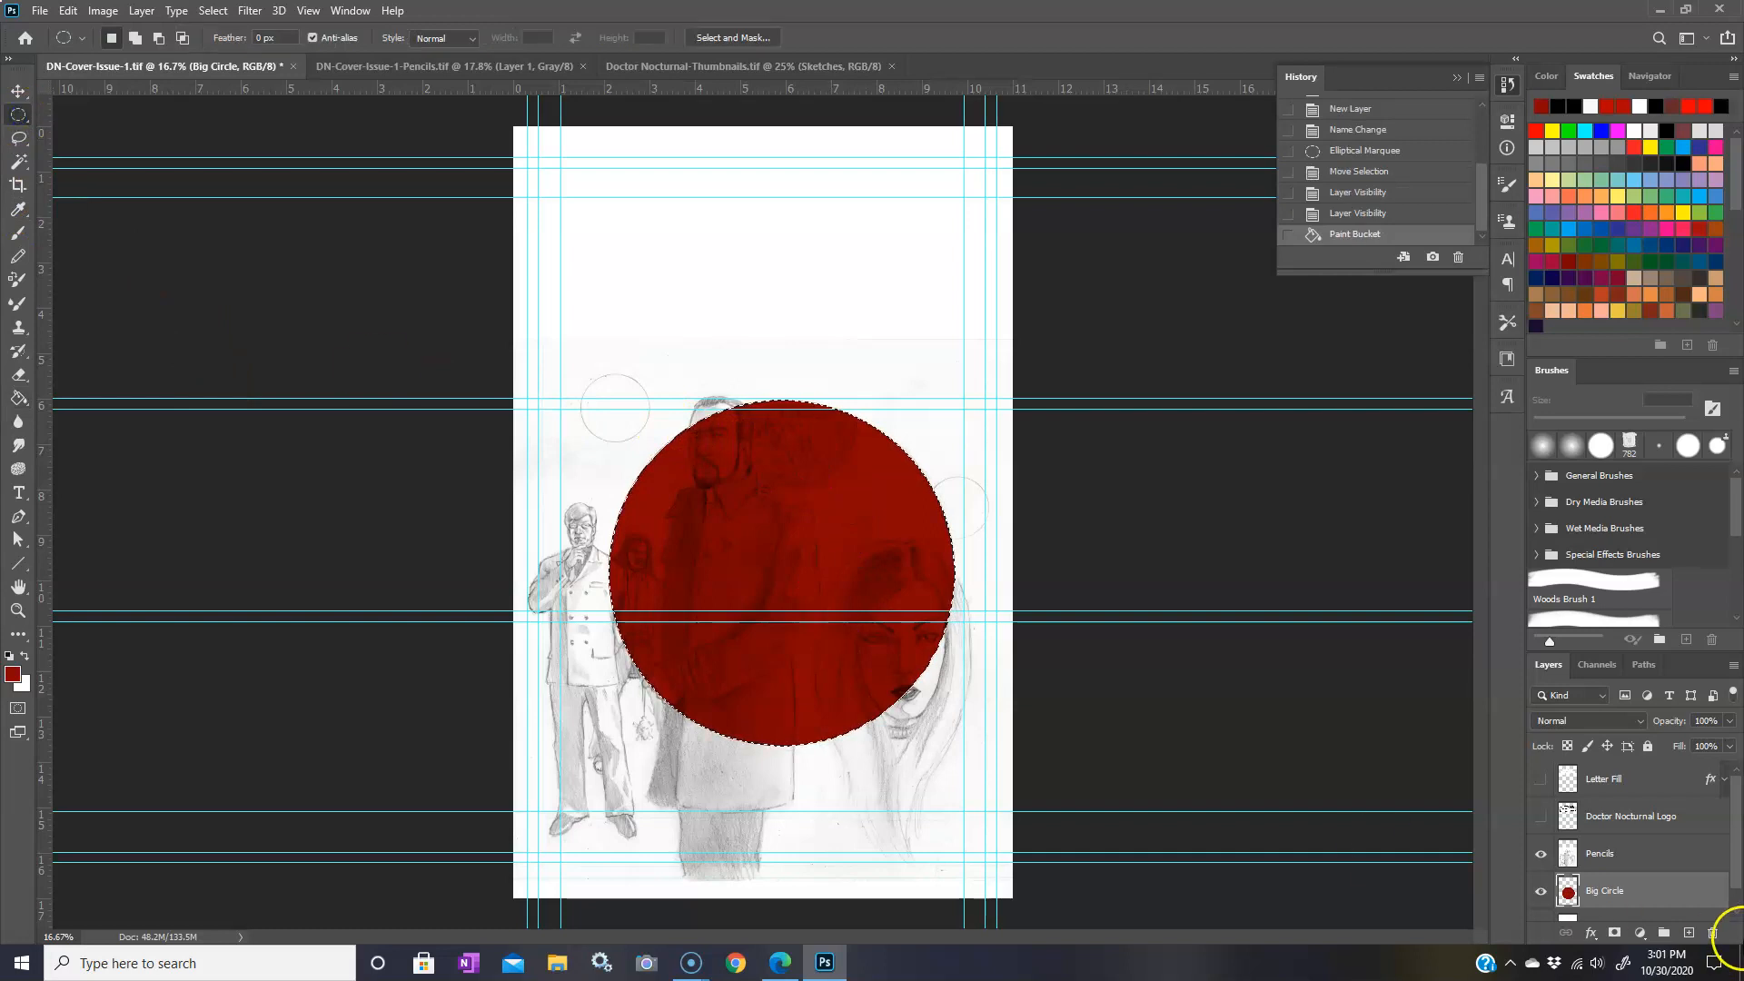
click(1685, 933)
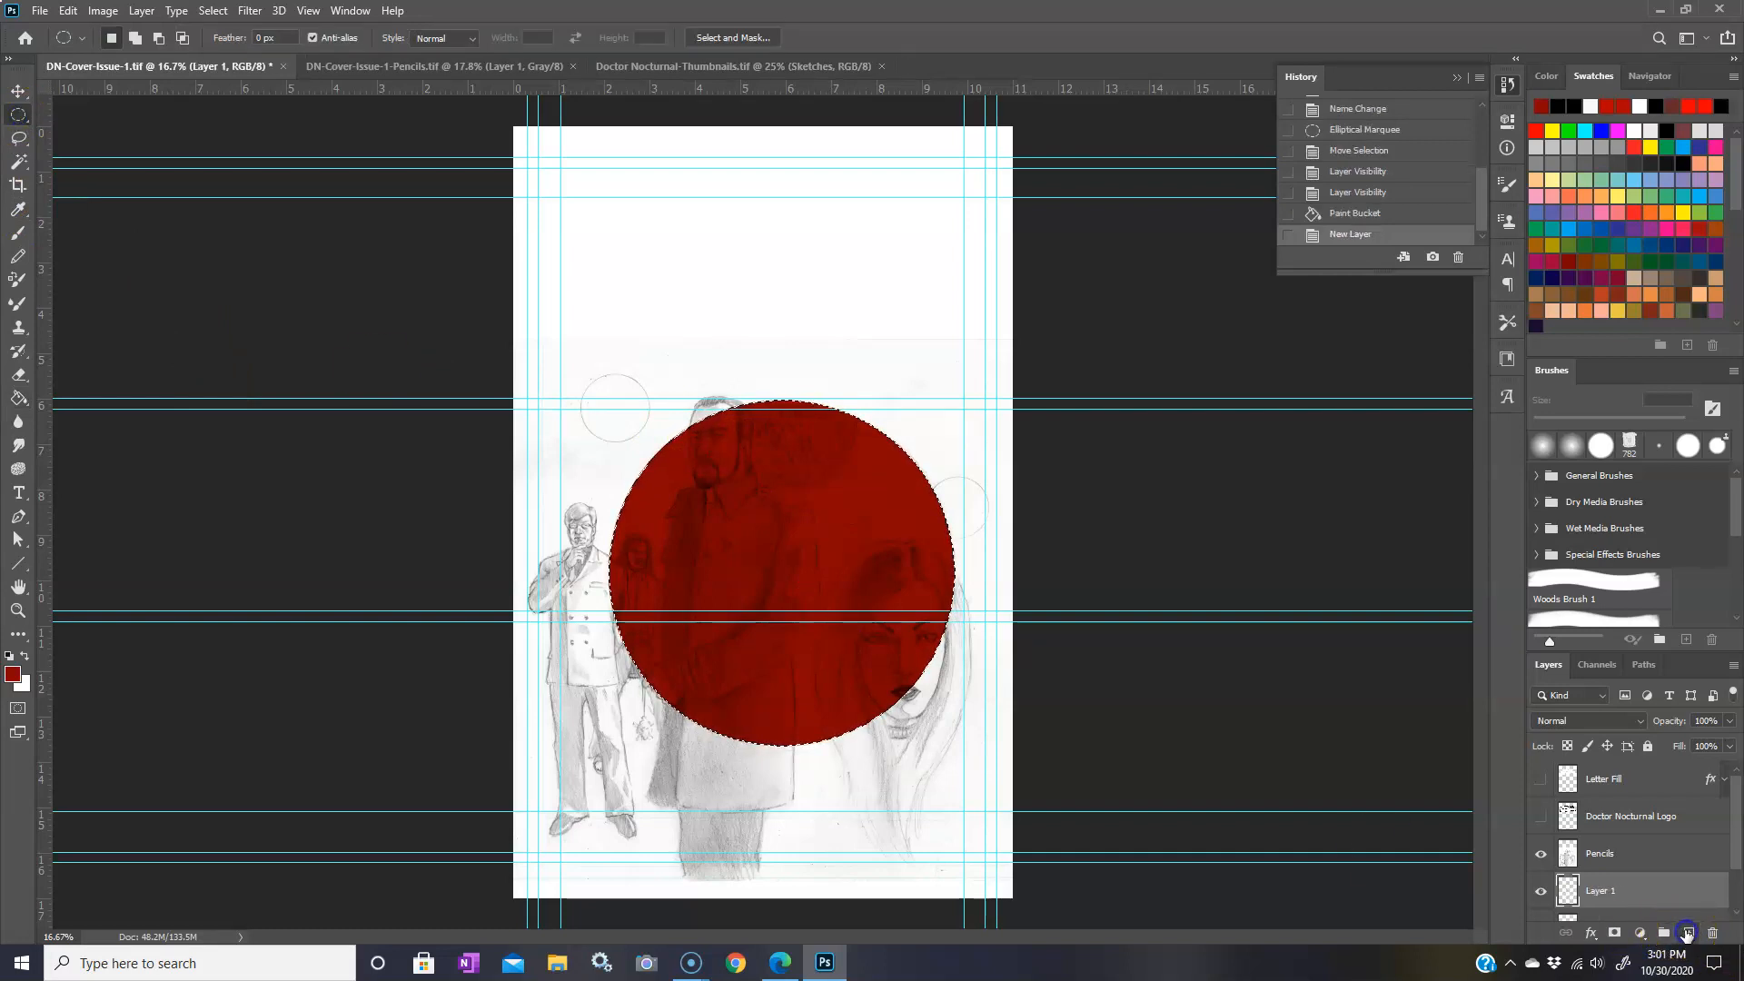
double_click(1607, 893)
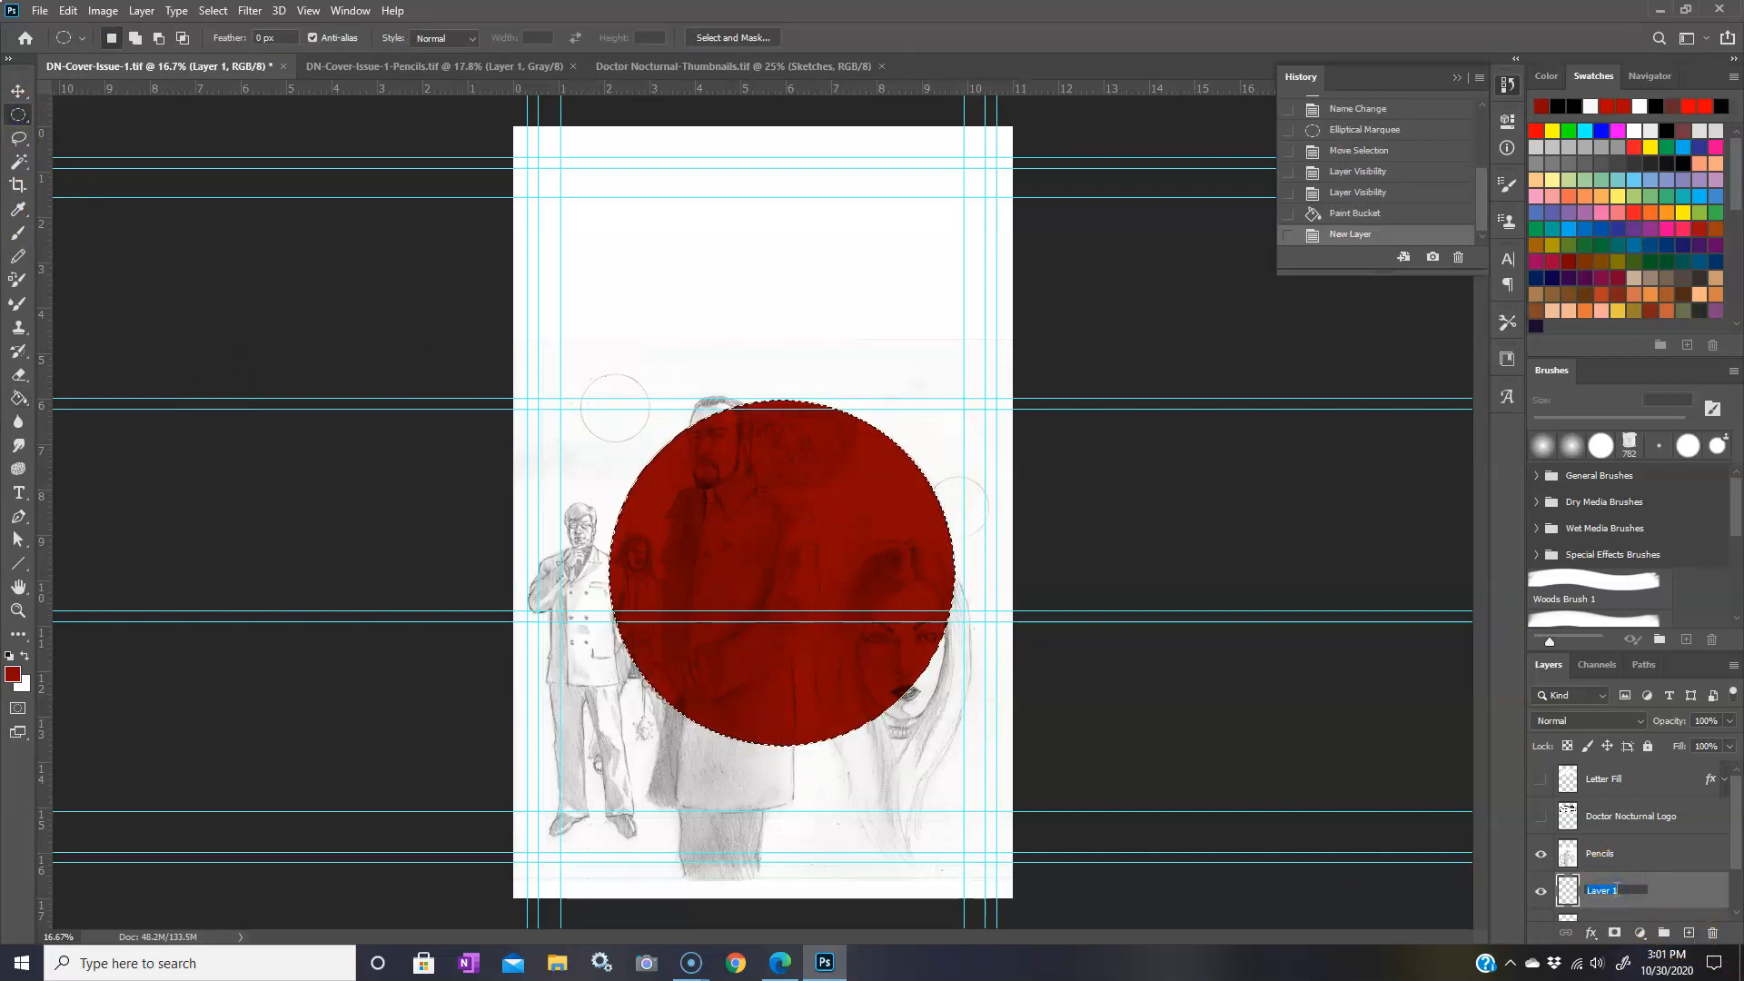
text(Smal)
text(l Circ)
text(le)
text( Lay)
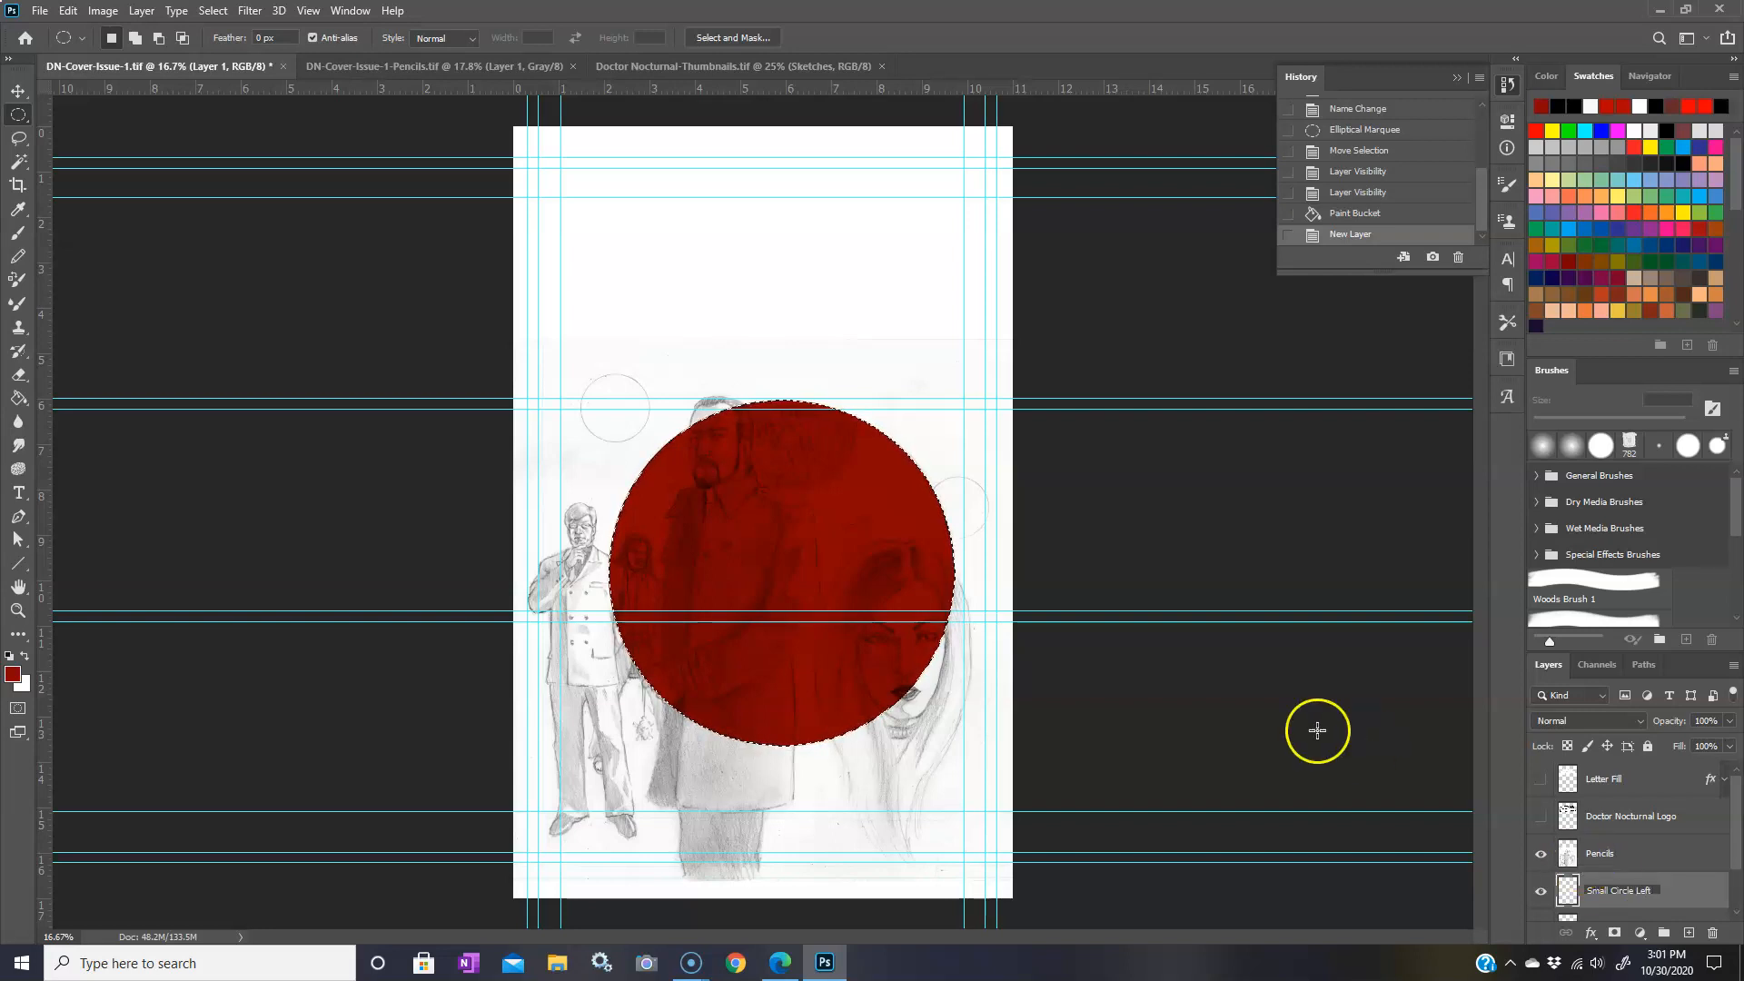
- Replace the large selection with a circular one around the small pencilled circle at the upper left of the cover
click(20, 117)
click(576, 322)
drag(574, 372, 633, 410)
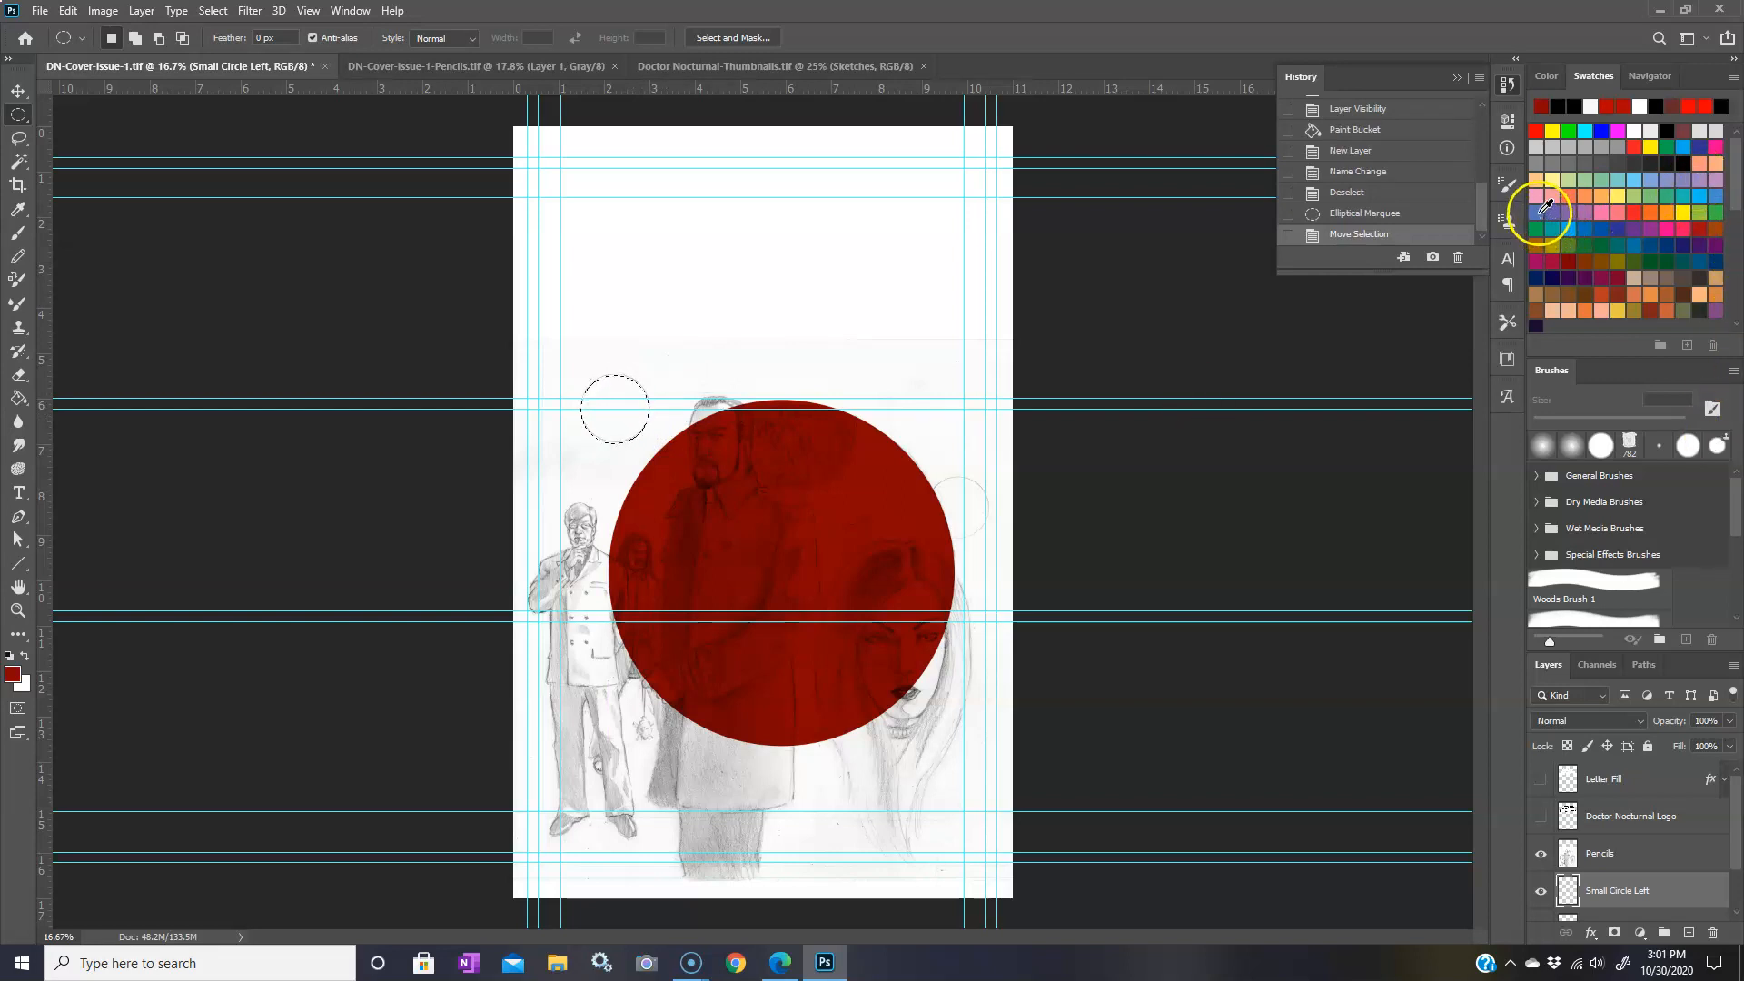
- Fill the small circular selection with blue on the Small Circle Left layer using the Paint Bucket
click(1539, 211)
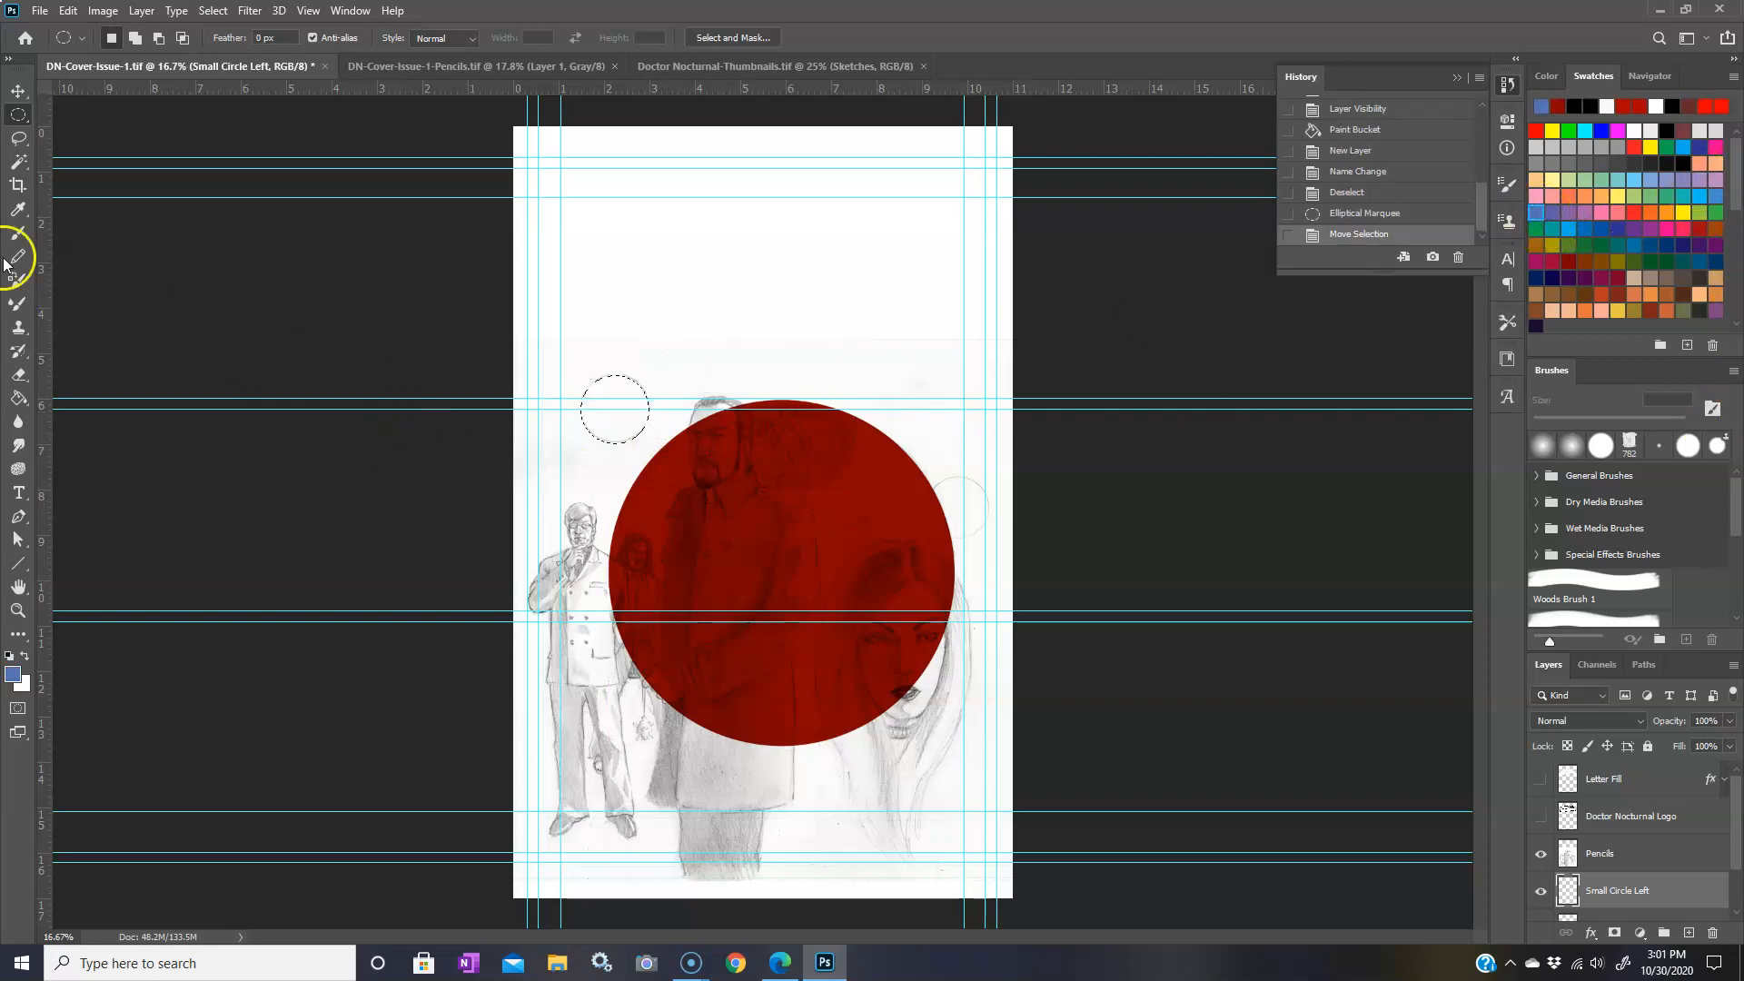
click(20, 397)
click(586, 416)
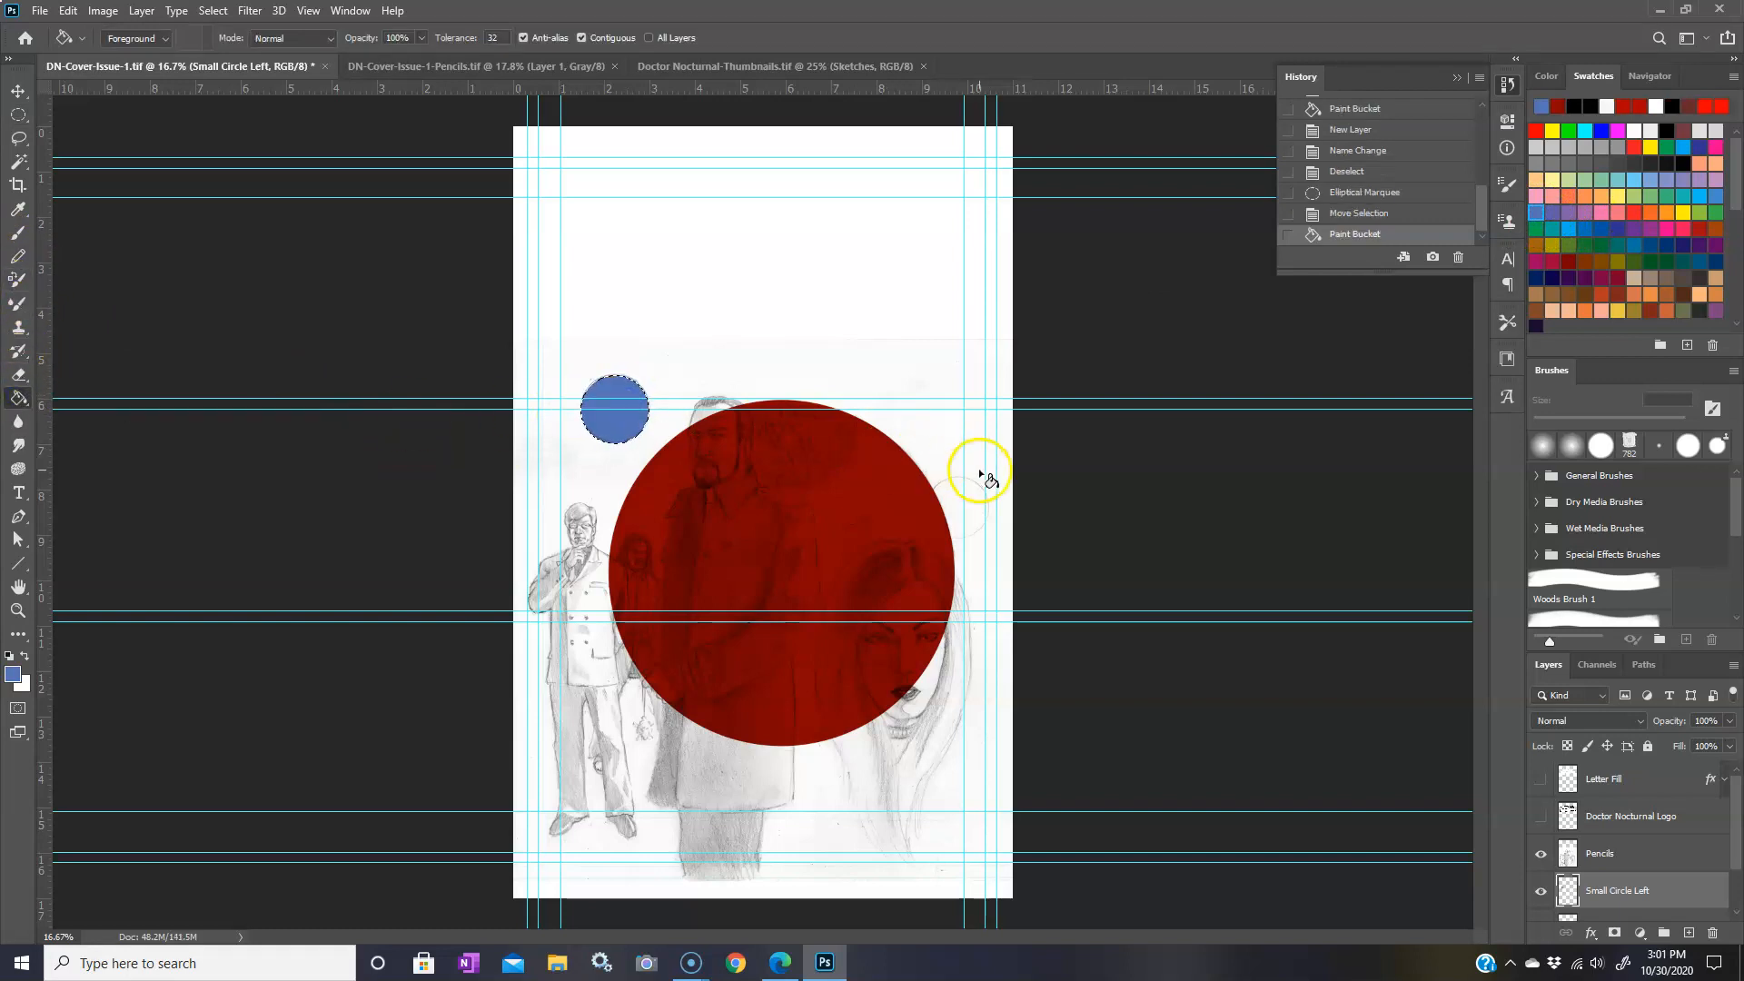
- Add a new layer between Background and Big Circle and name it Small Circle Right
click(18, 114)
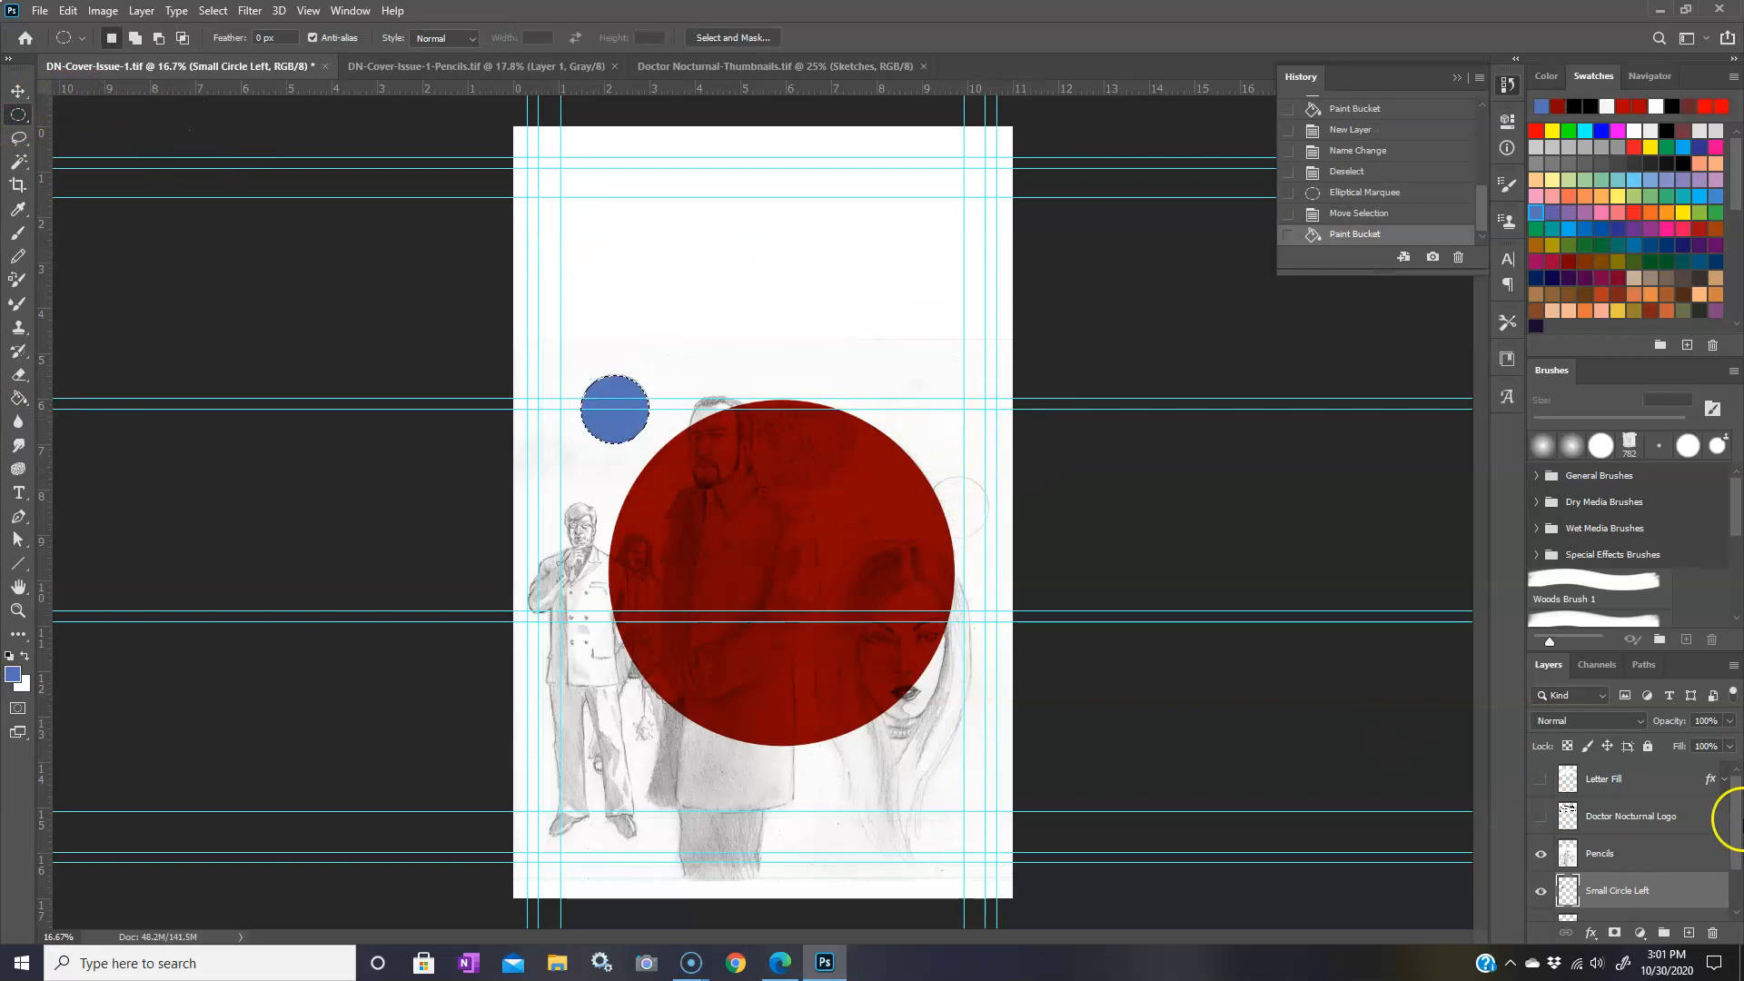
drag(1738, 849, 1738, 900)
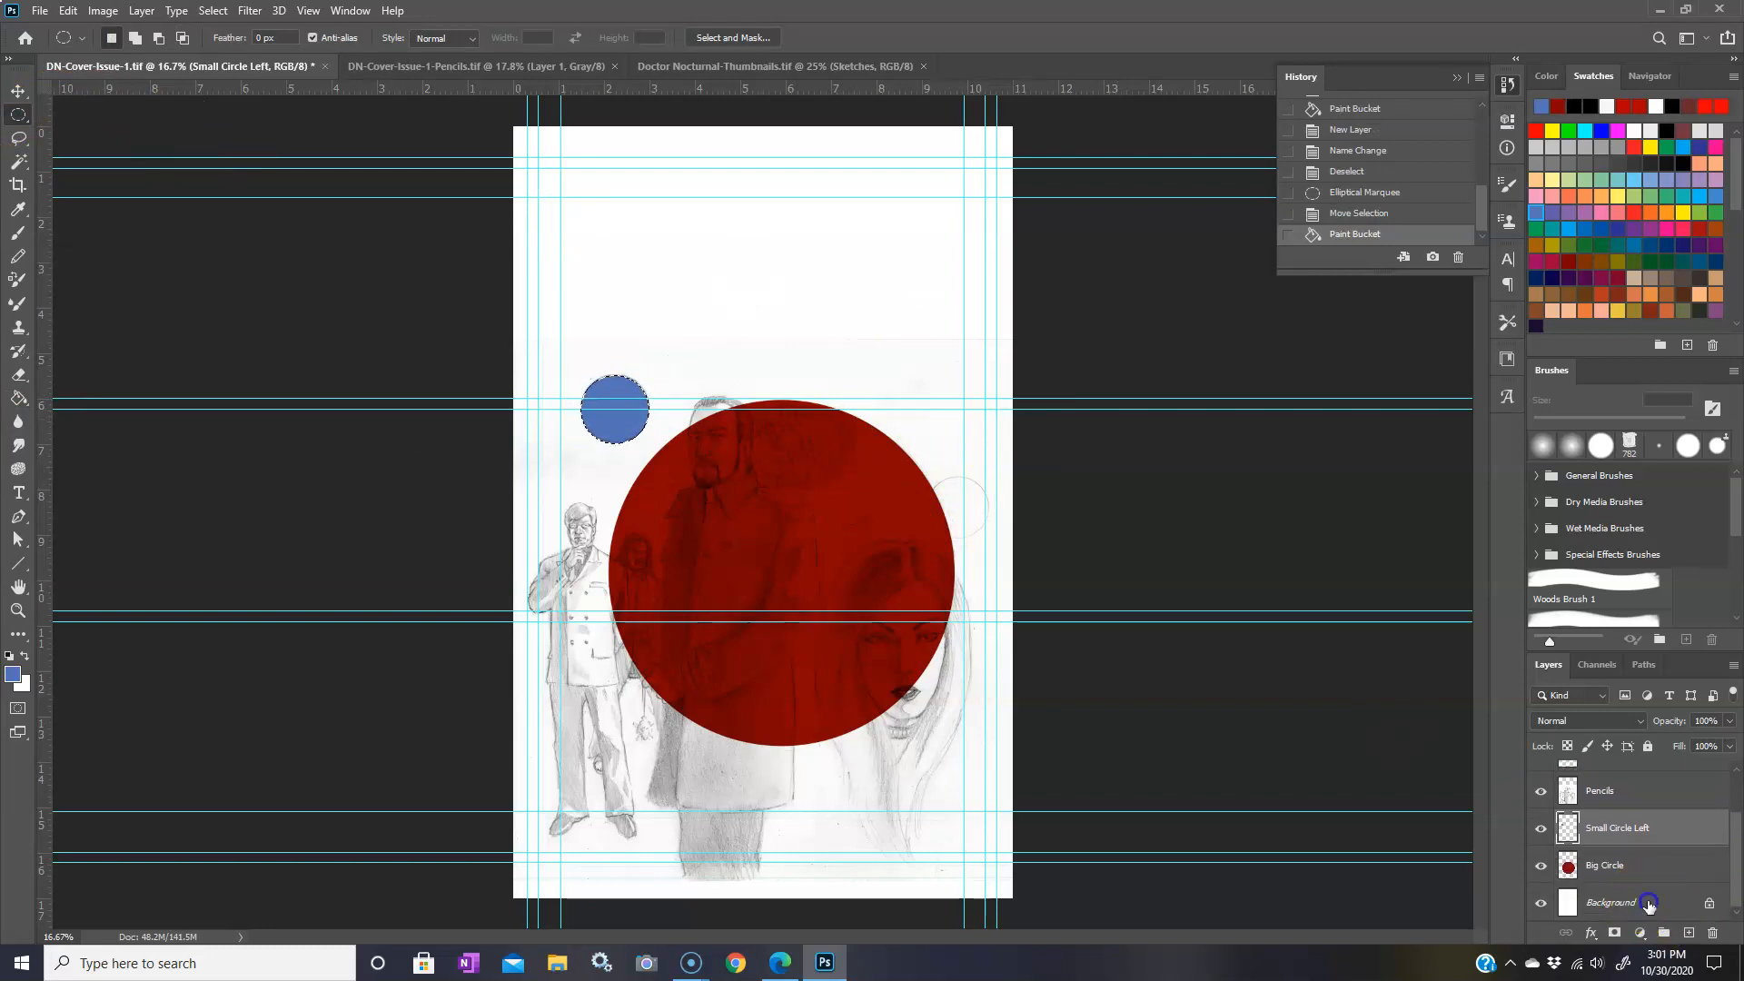
click(1649, 902)
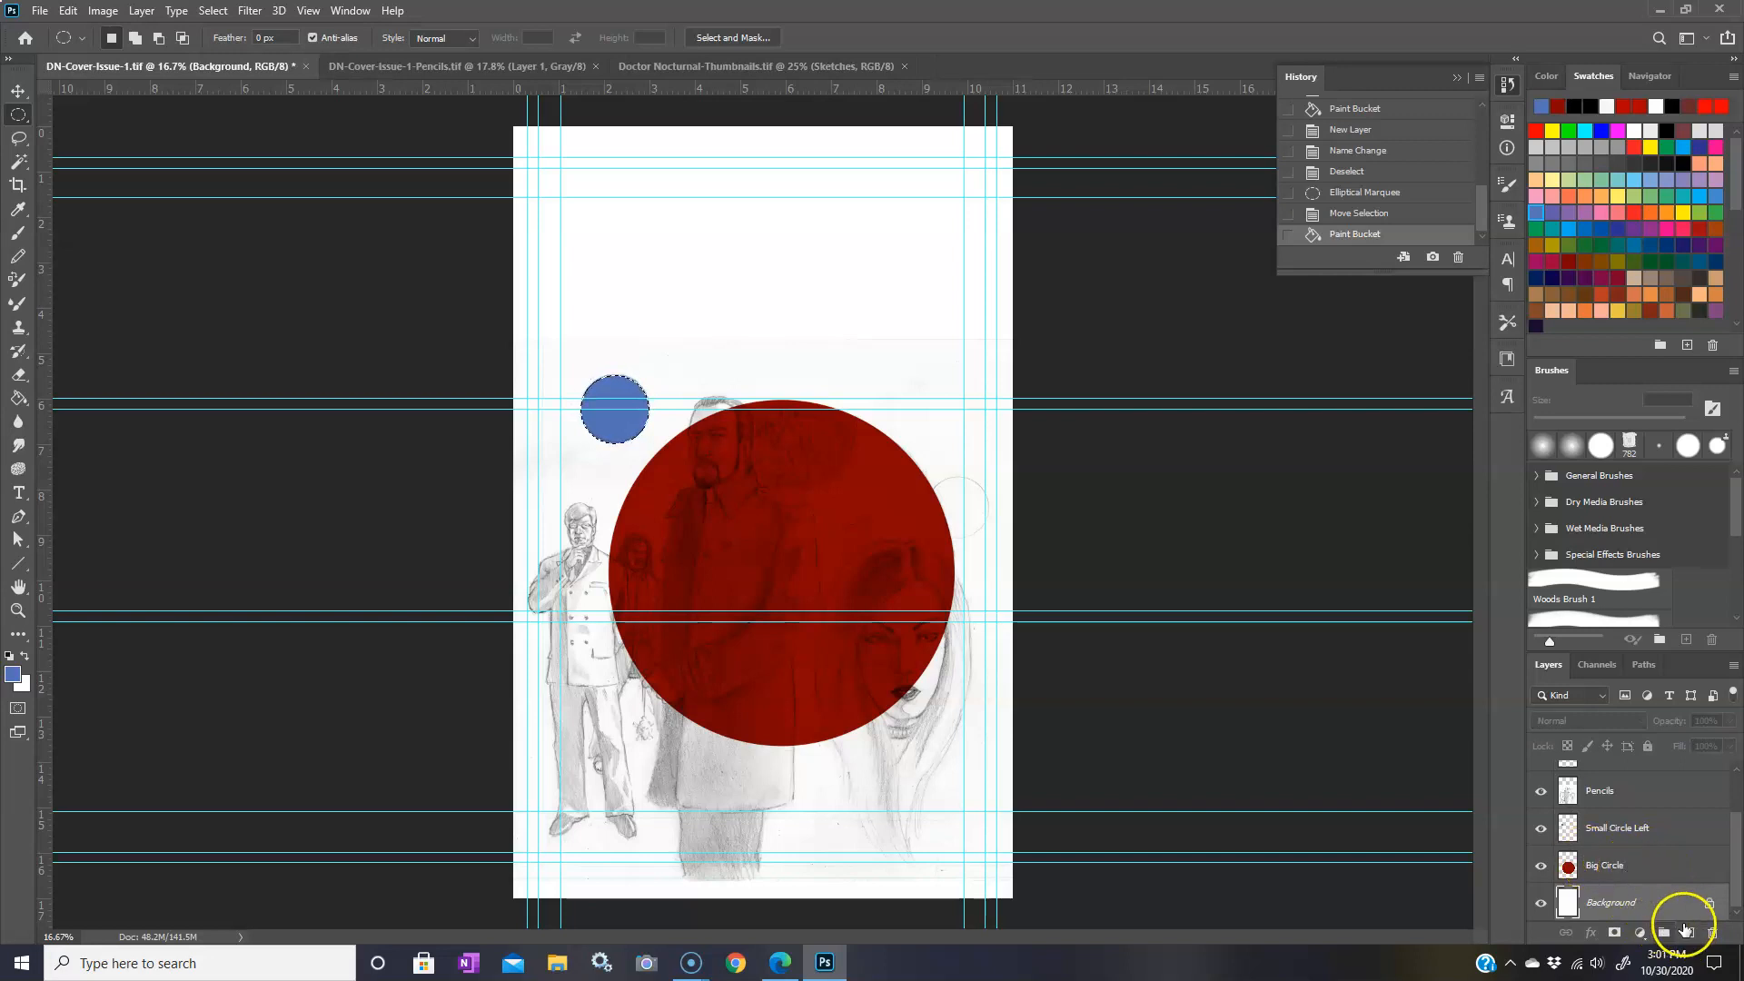
click(1690, 935)
double_click(1603, 902)
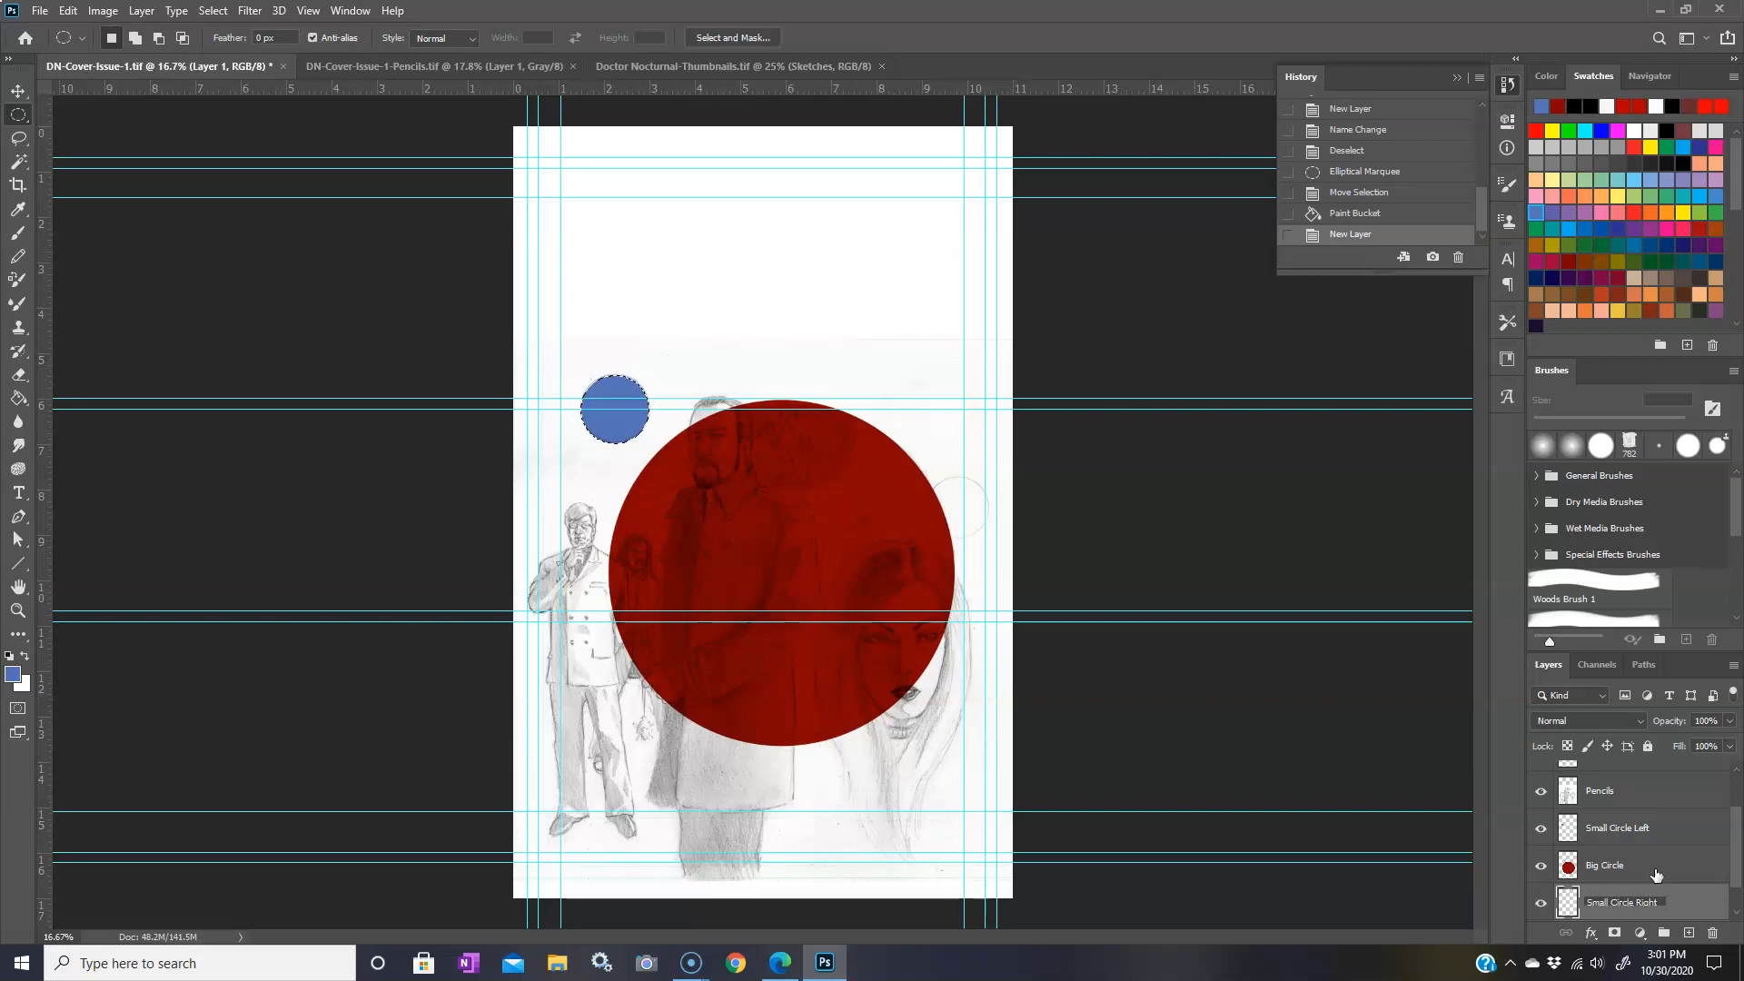
- Clear the old selection and select the small pencilled circle at the right edge of the red circle, nudging the outline into place
click(191, 253)
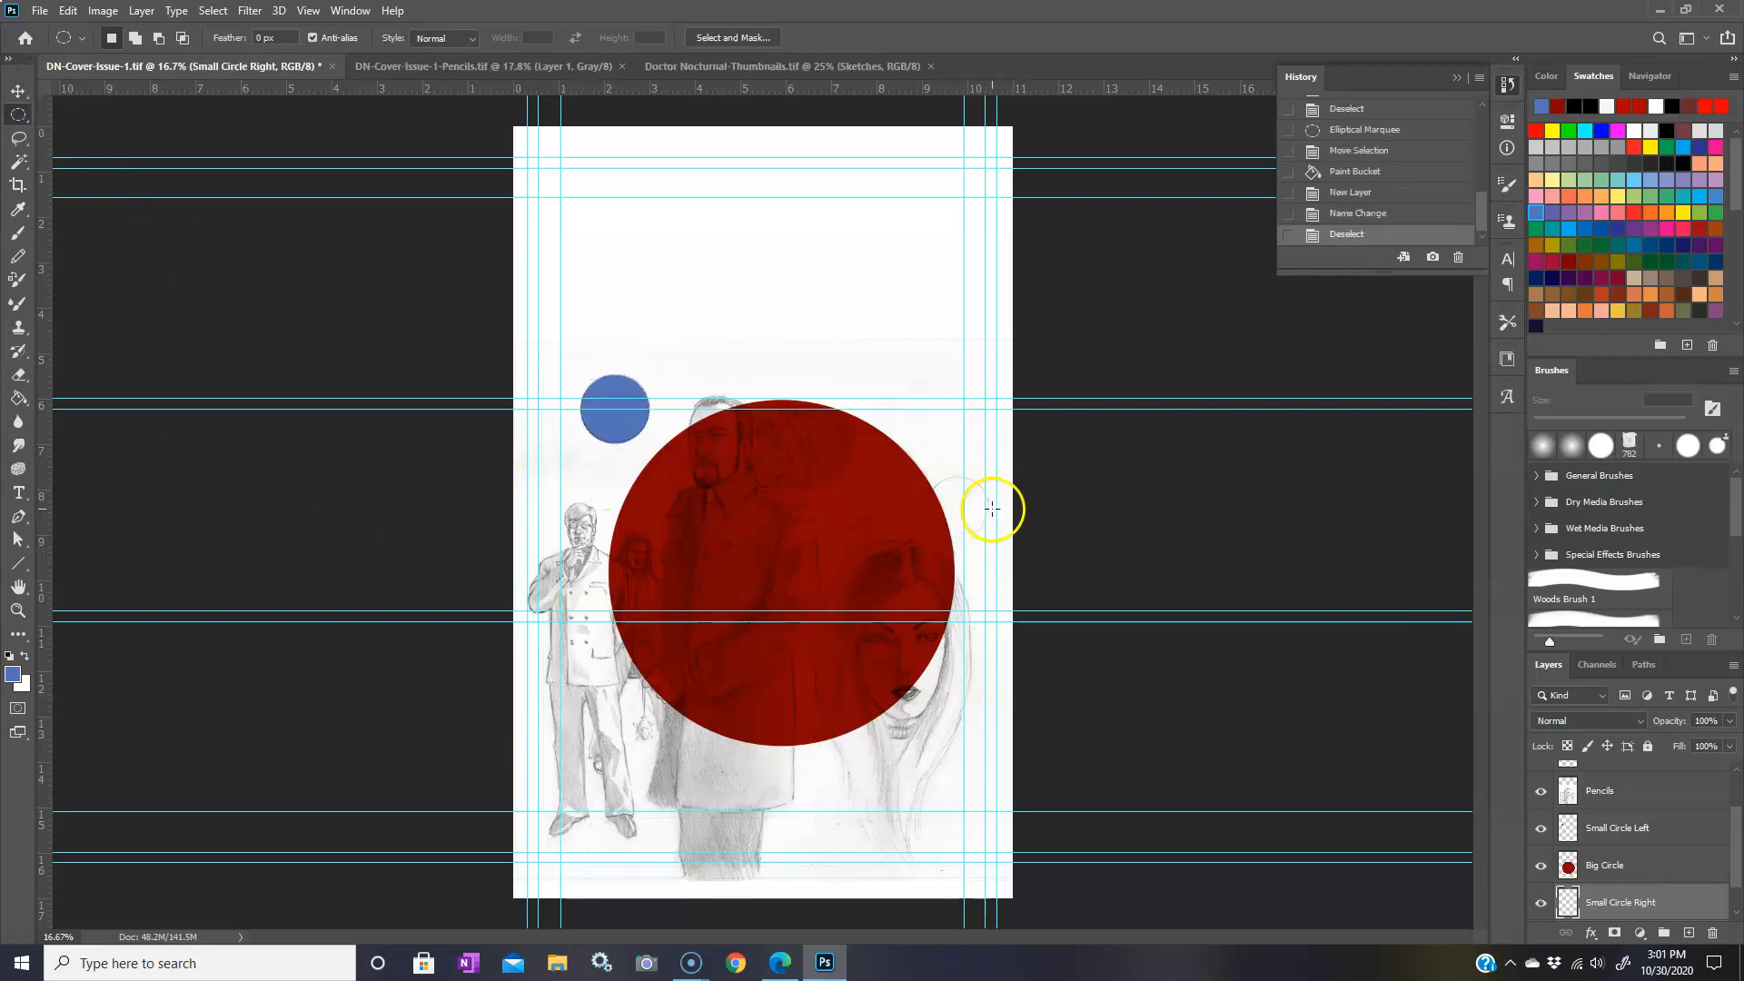
drag(922, 472, 990, 537)
key(Right)
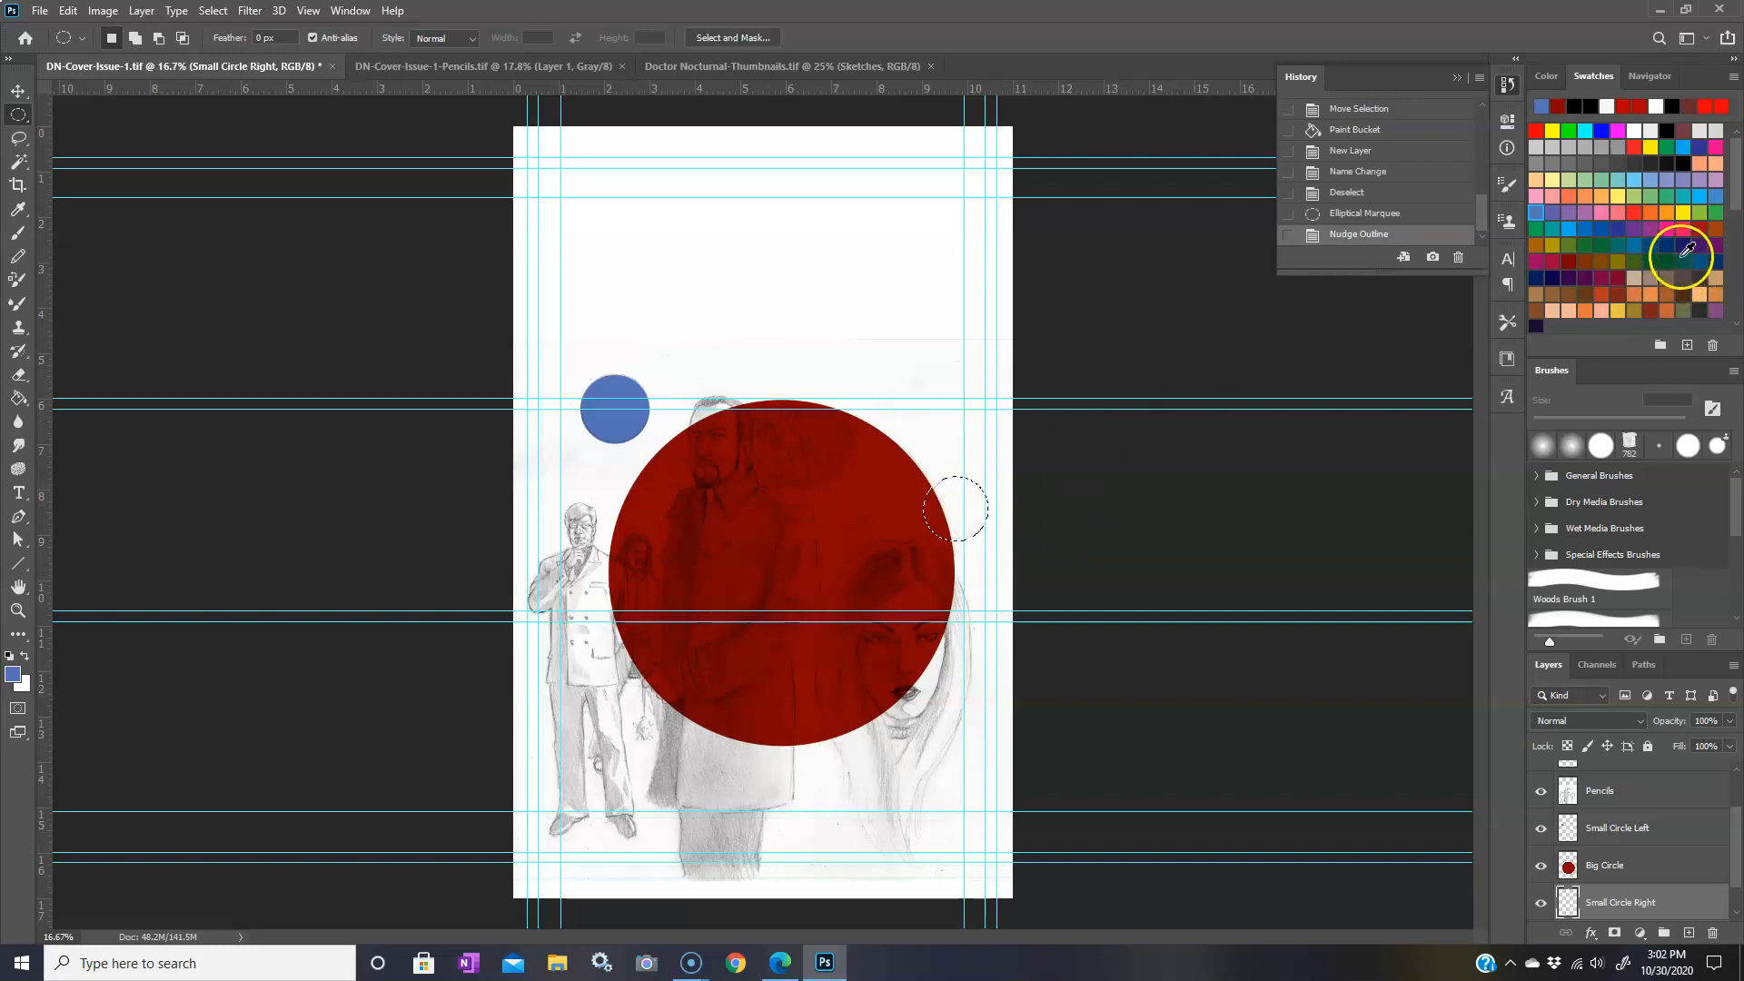
- Fill the circular selection with purple on the Small Circle Right layer using the Paint Bucket, then return to the Elliptical Marquee tool
click(1582, 213)
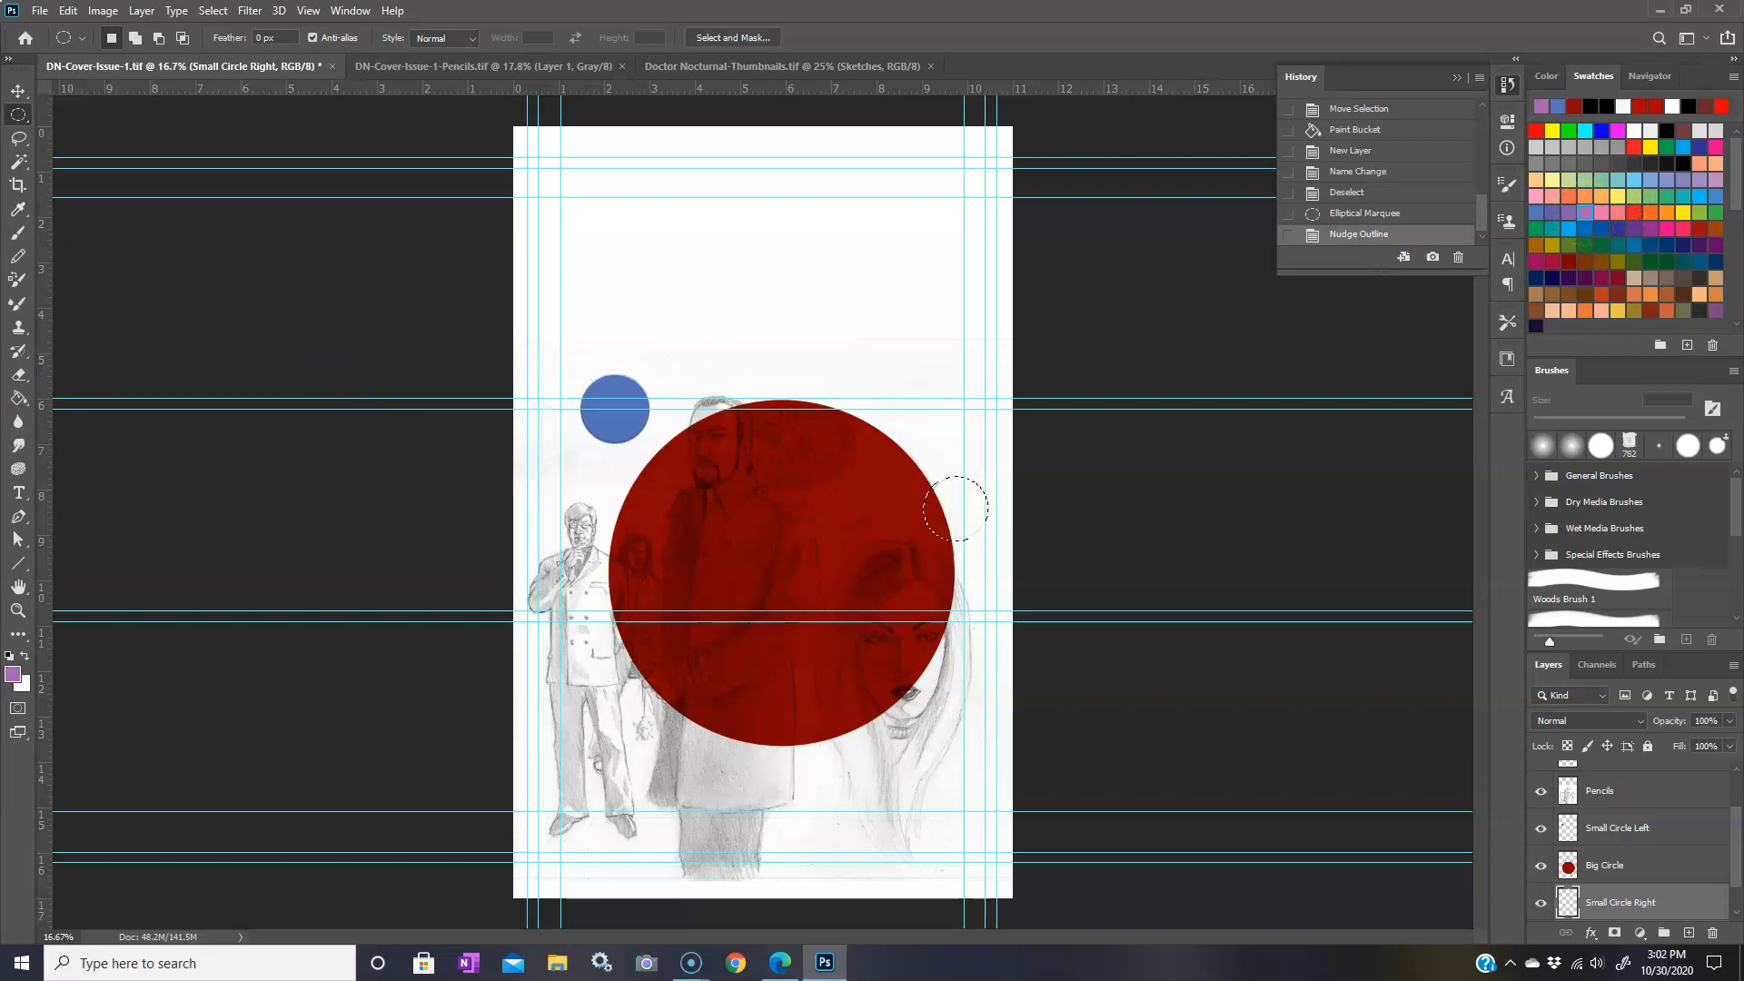
click(18, 397)
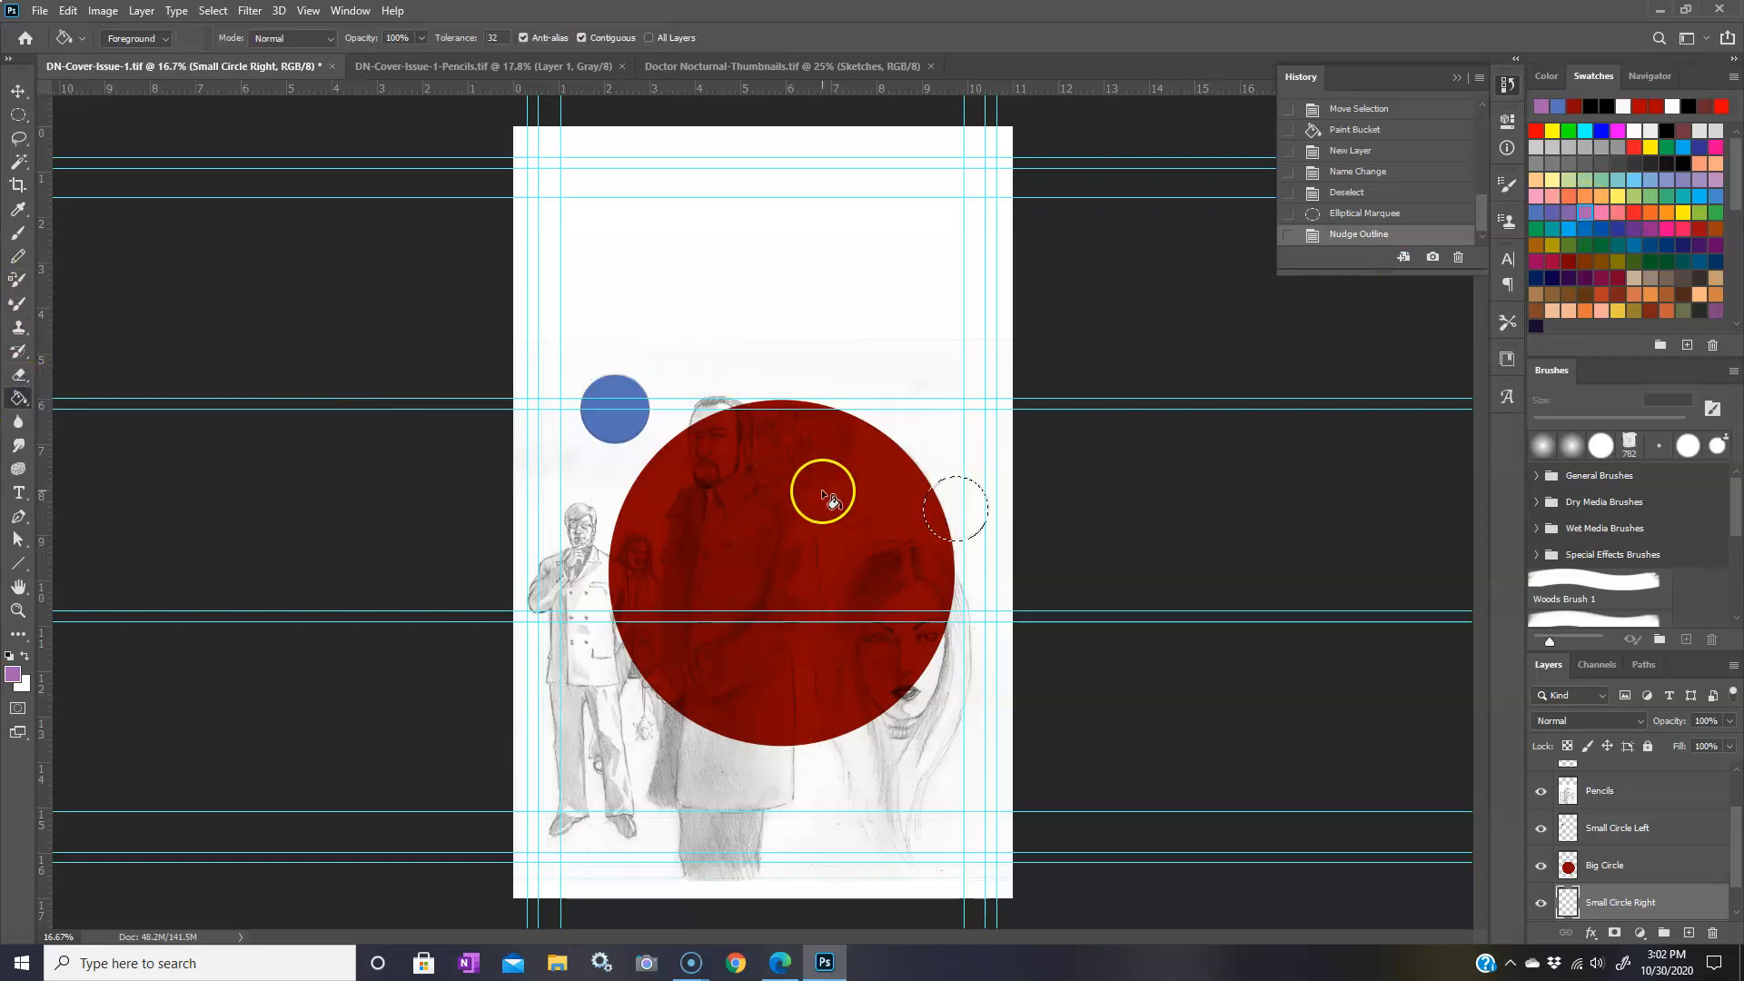
click(951, 511)
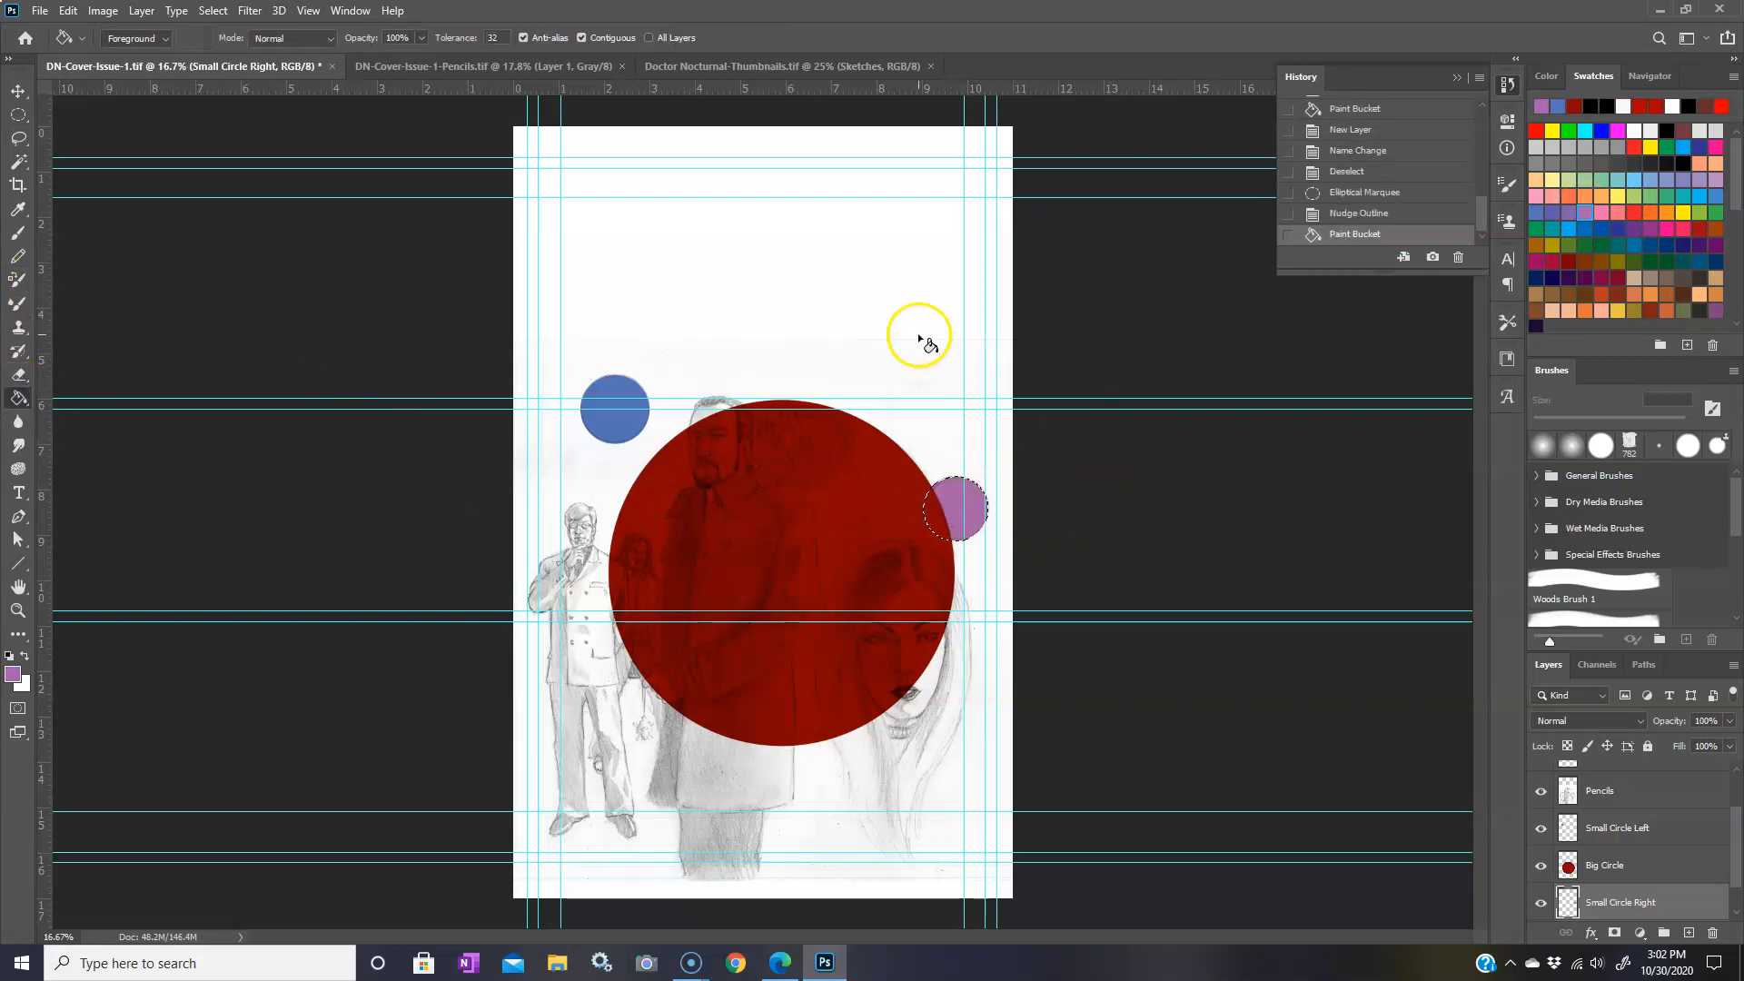
click(19, 115)
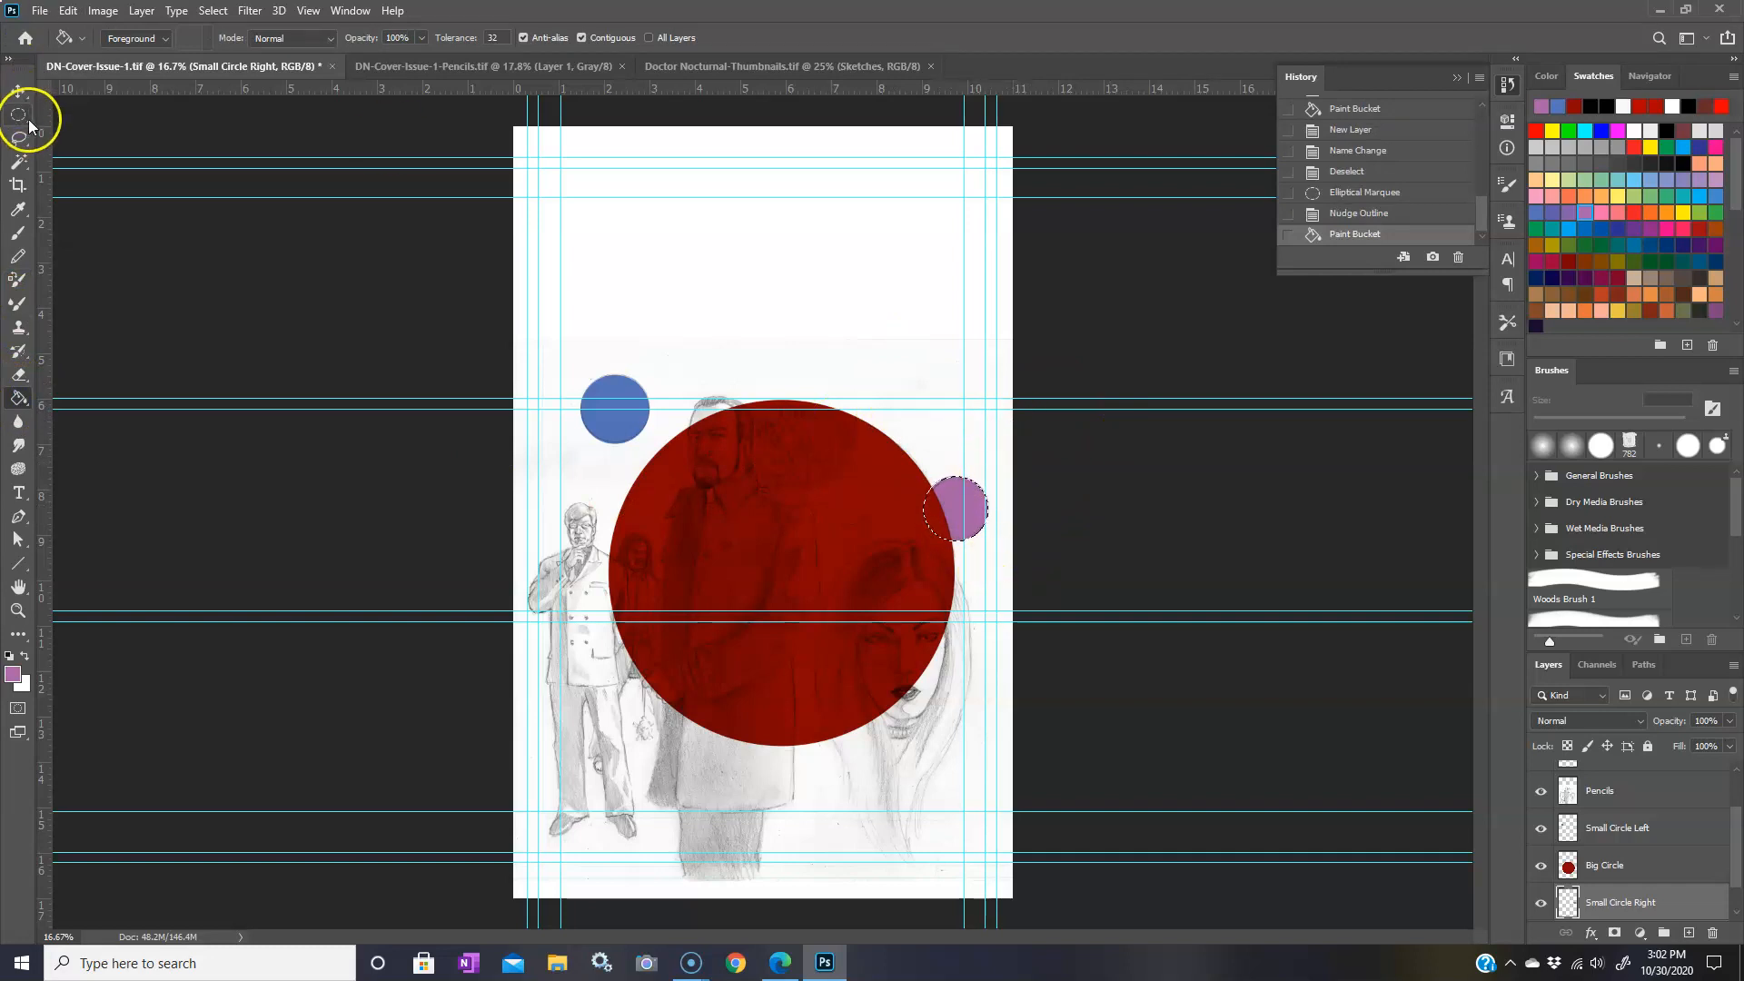
- Clear the current selection and select the red circle on the Big Circle layer with the Magic Wand
click(1063, 316)
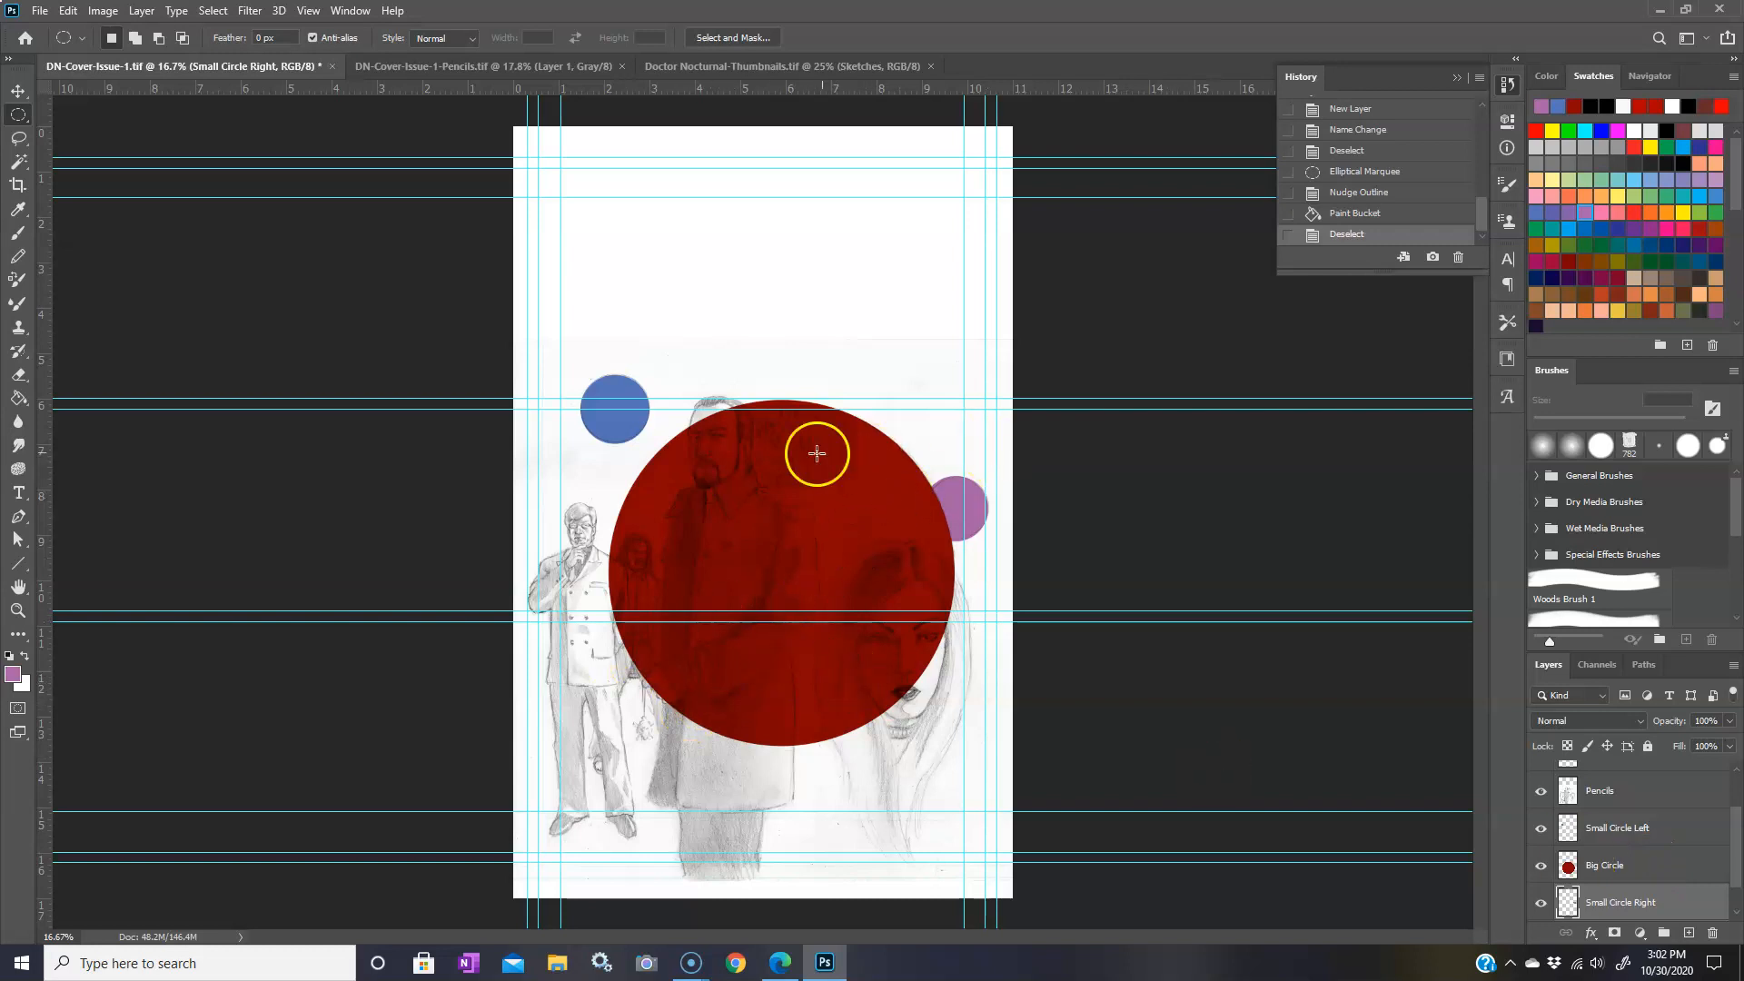
click(1627, 874)
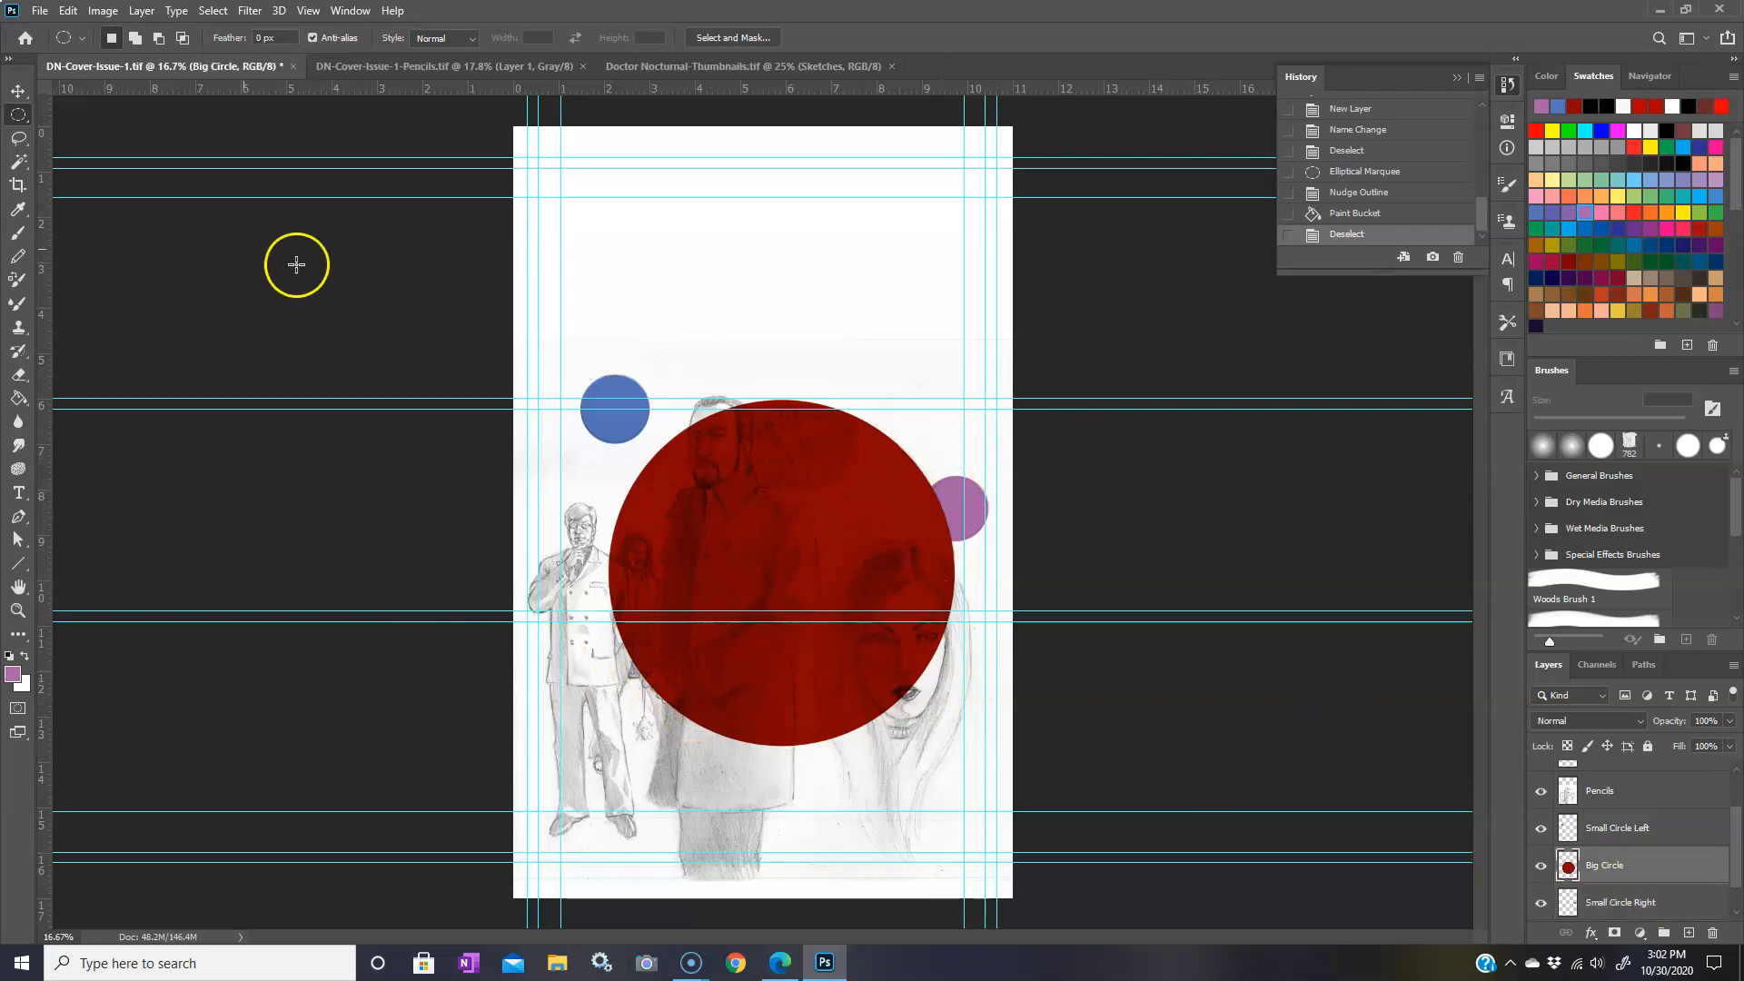
click(18, 162)
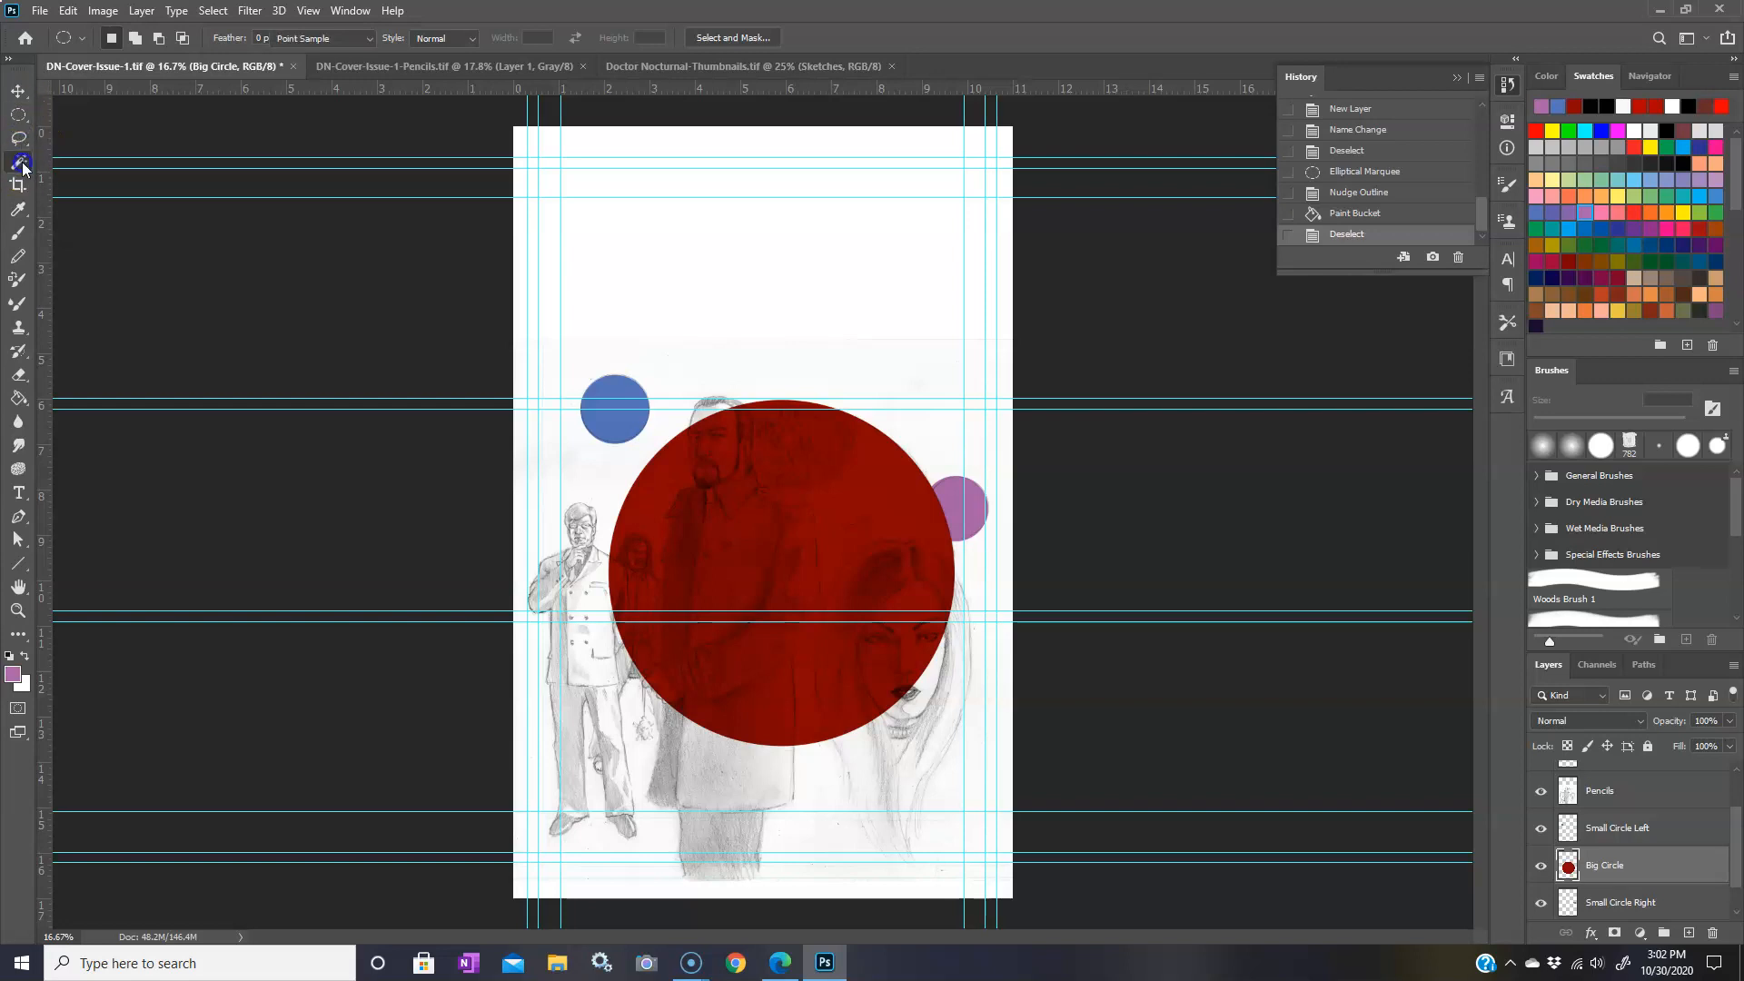
click(800, 491)
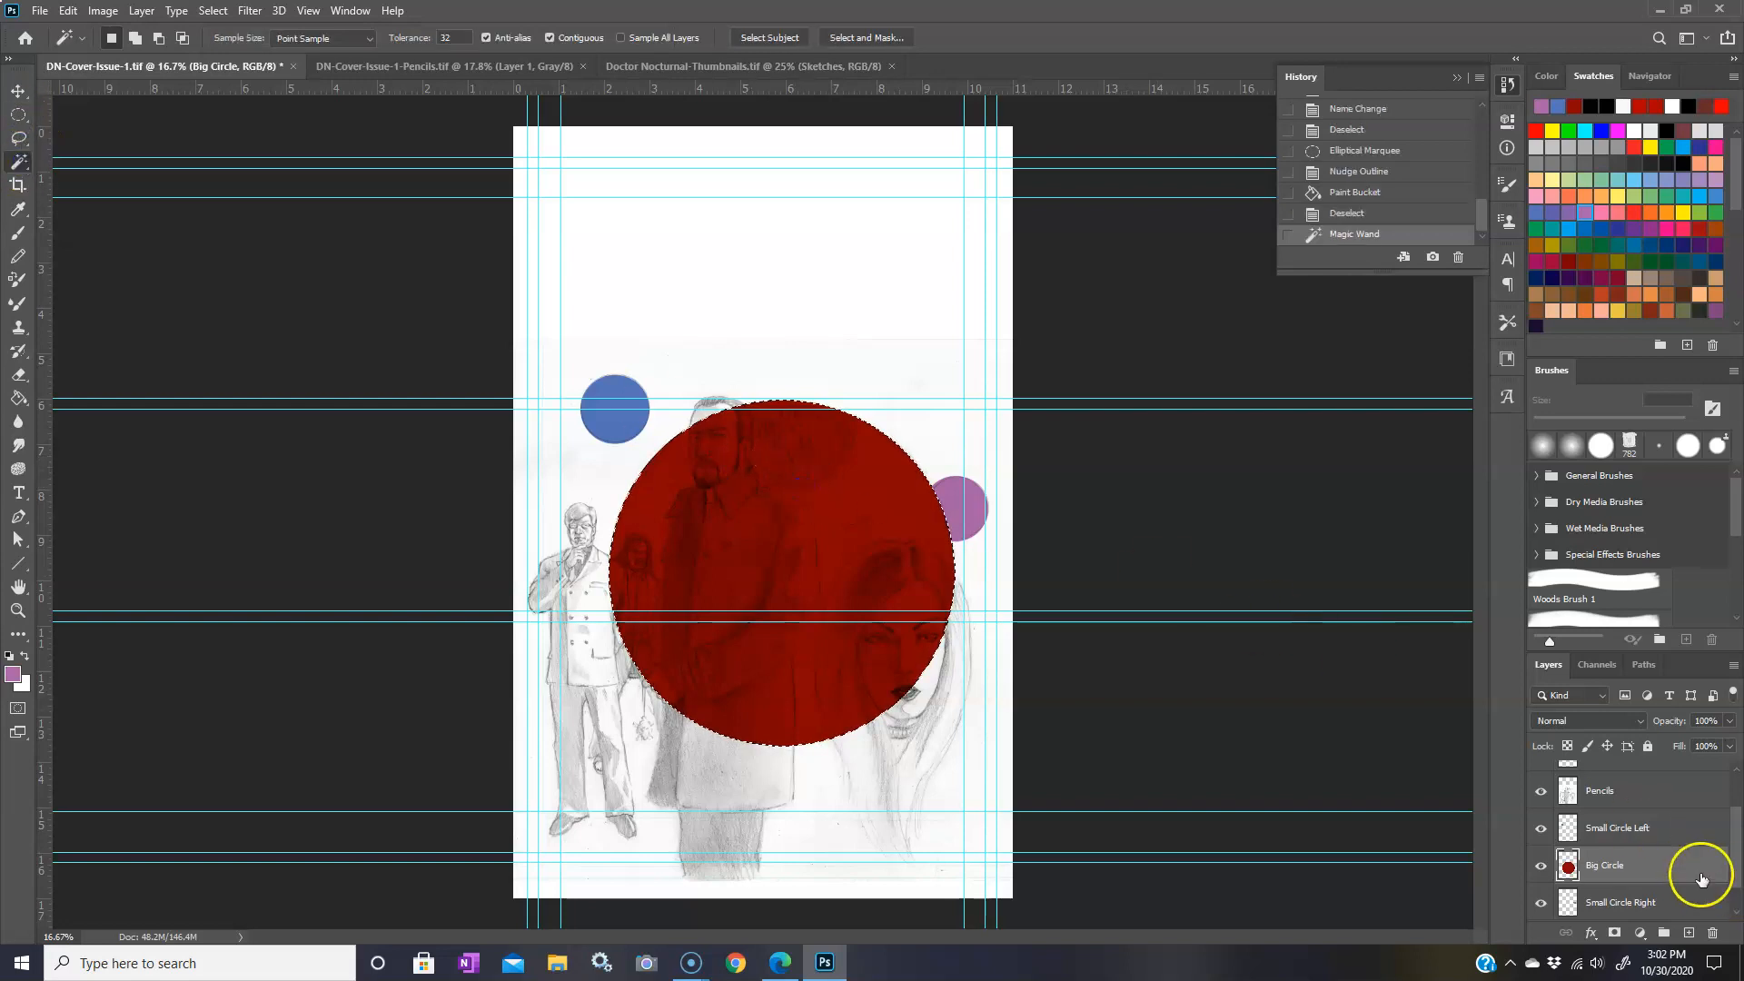
click(146, 10)
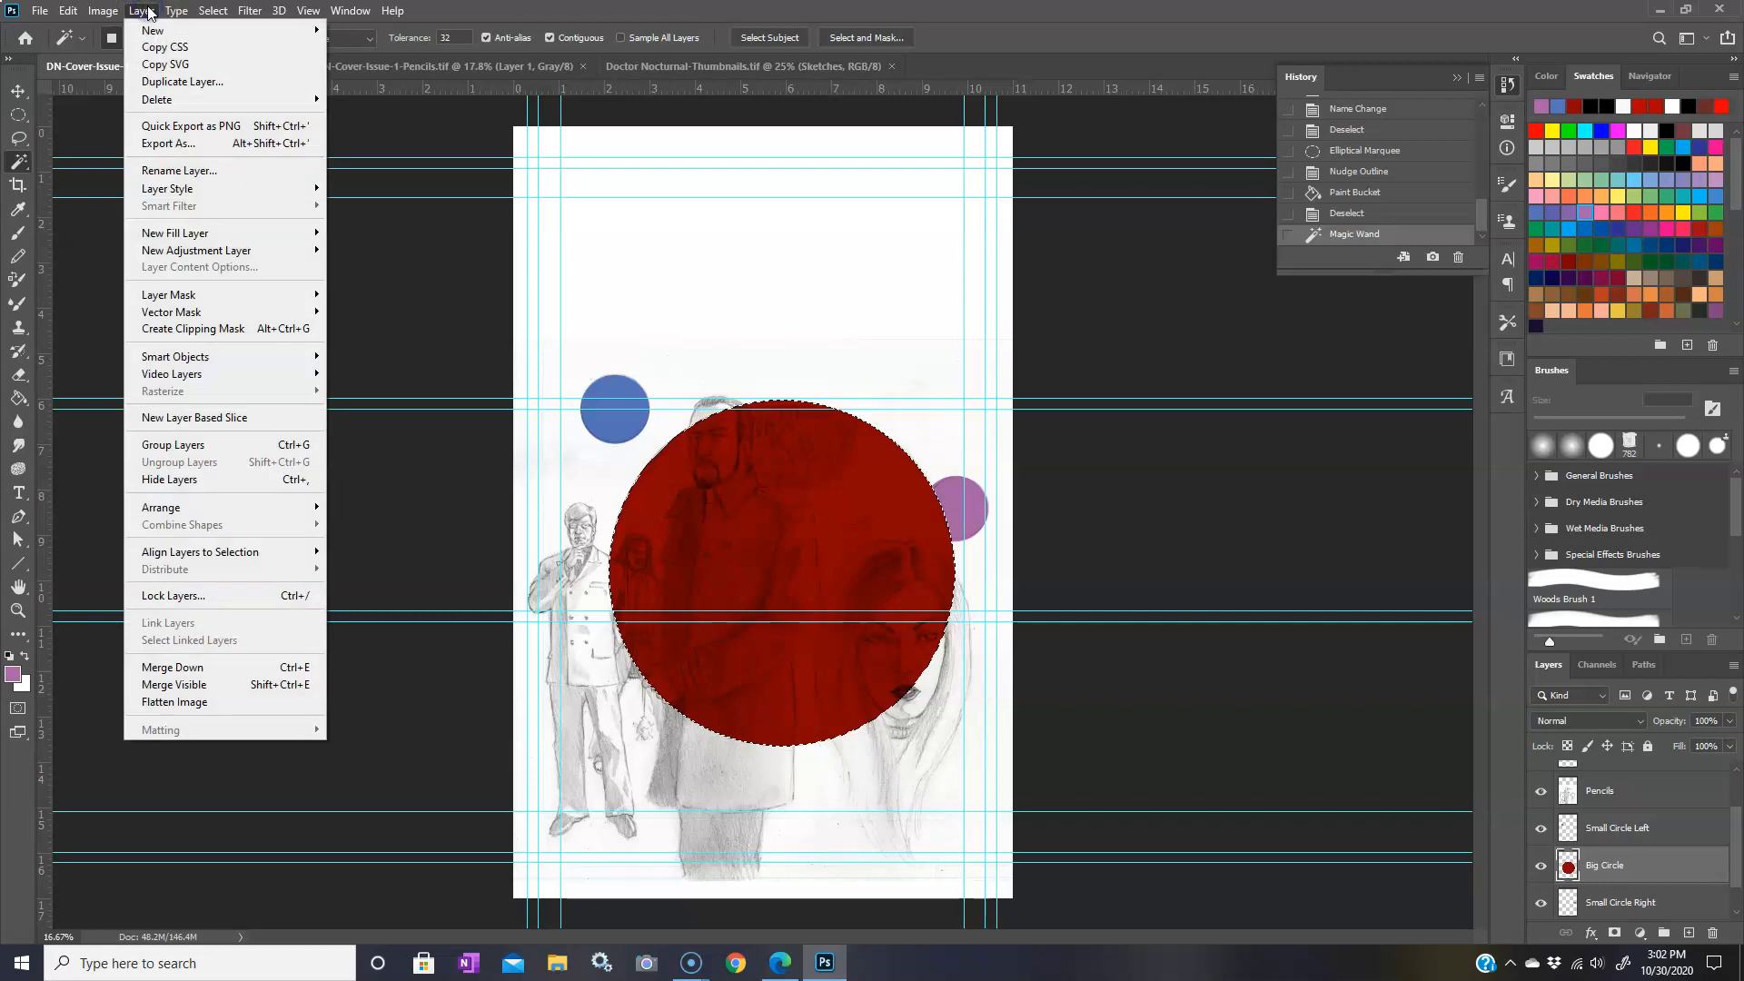
click(250, 11)
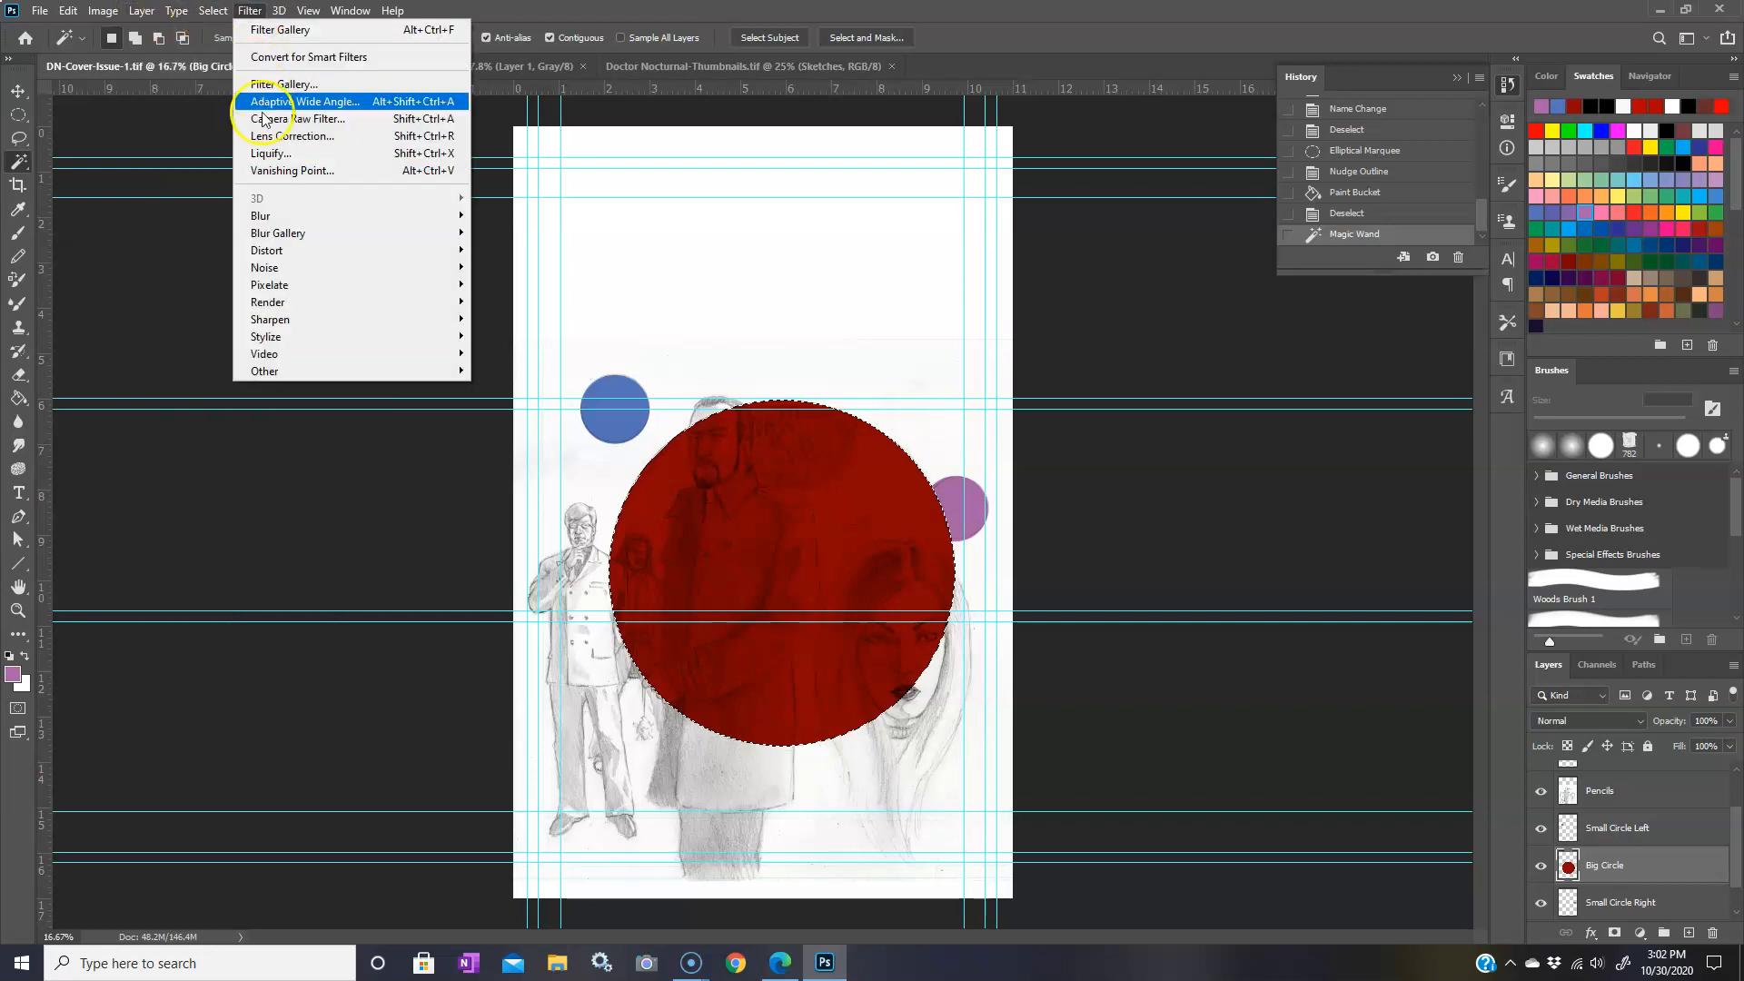
mouse_move(291, 224)
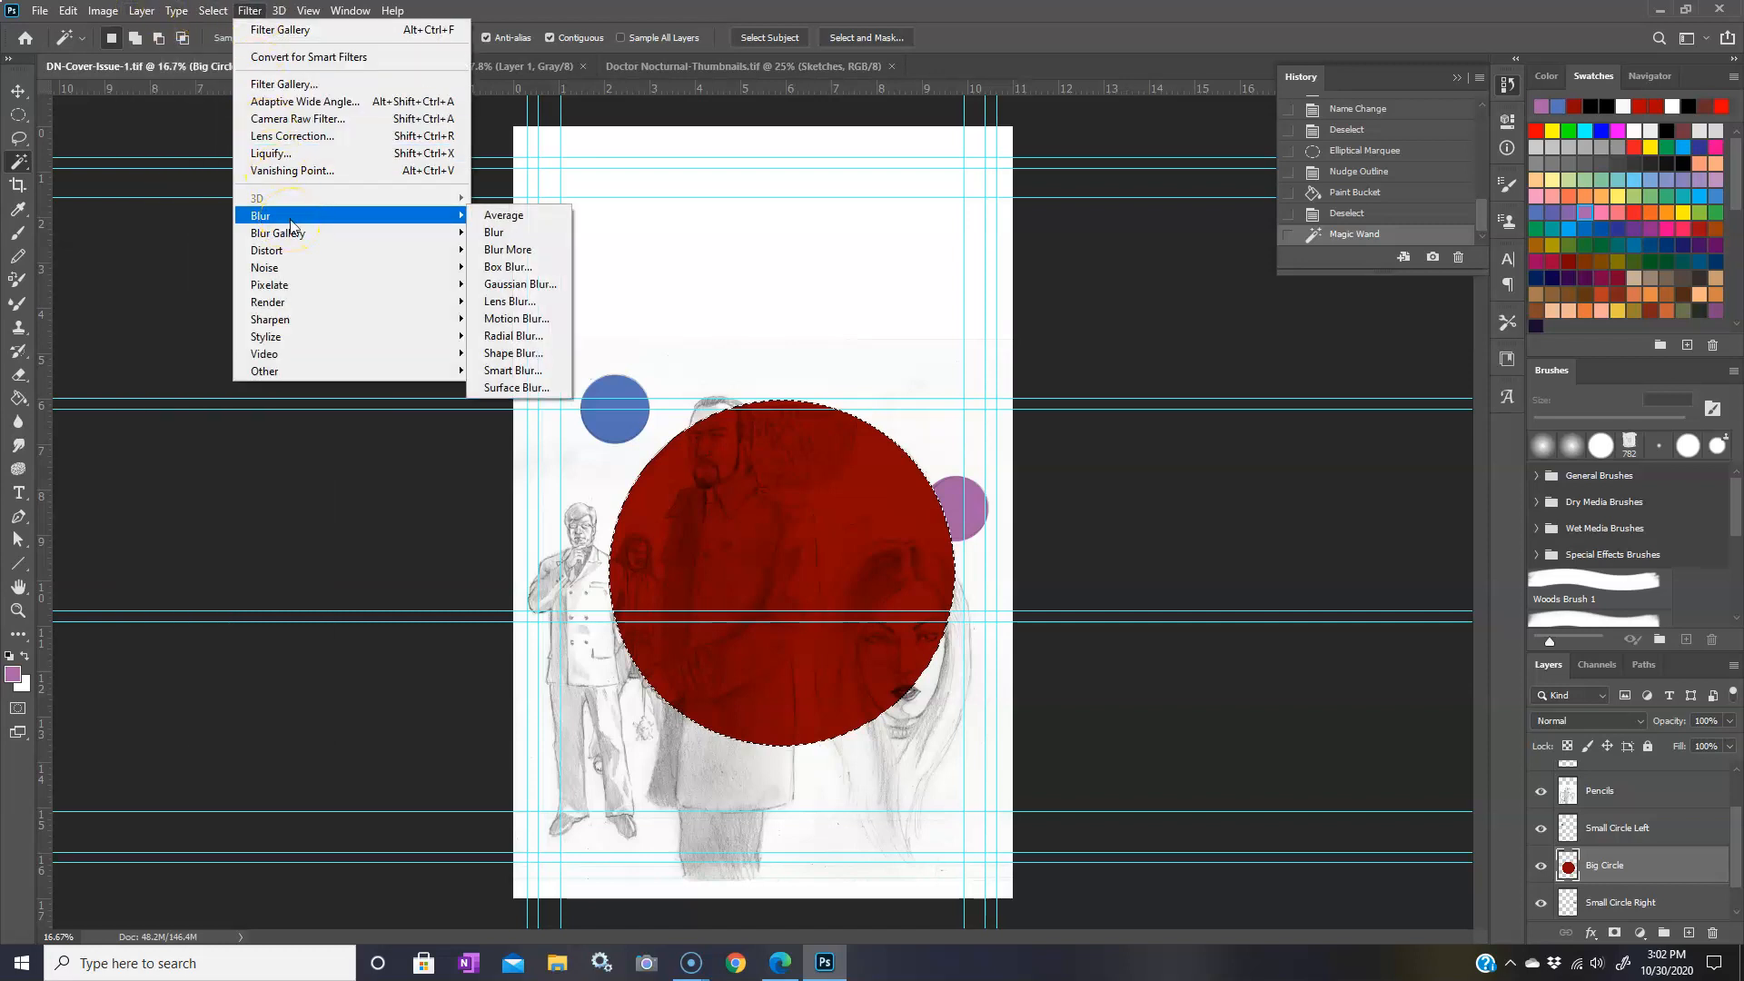
mouse_move(307, 343)
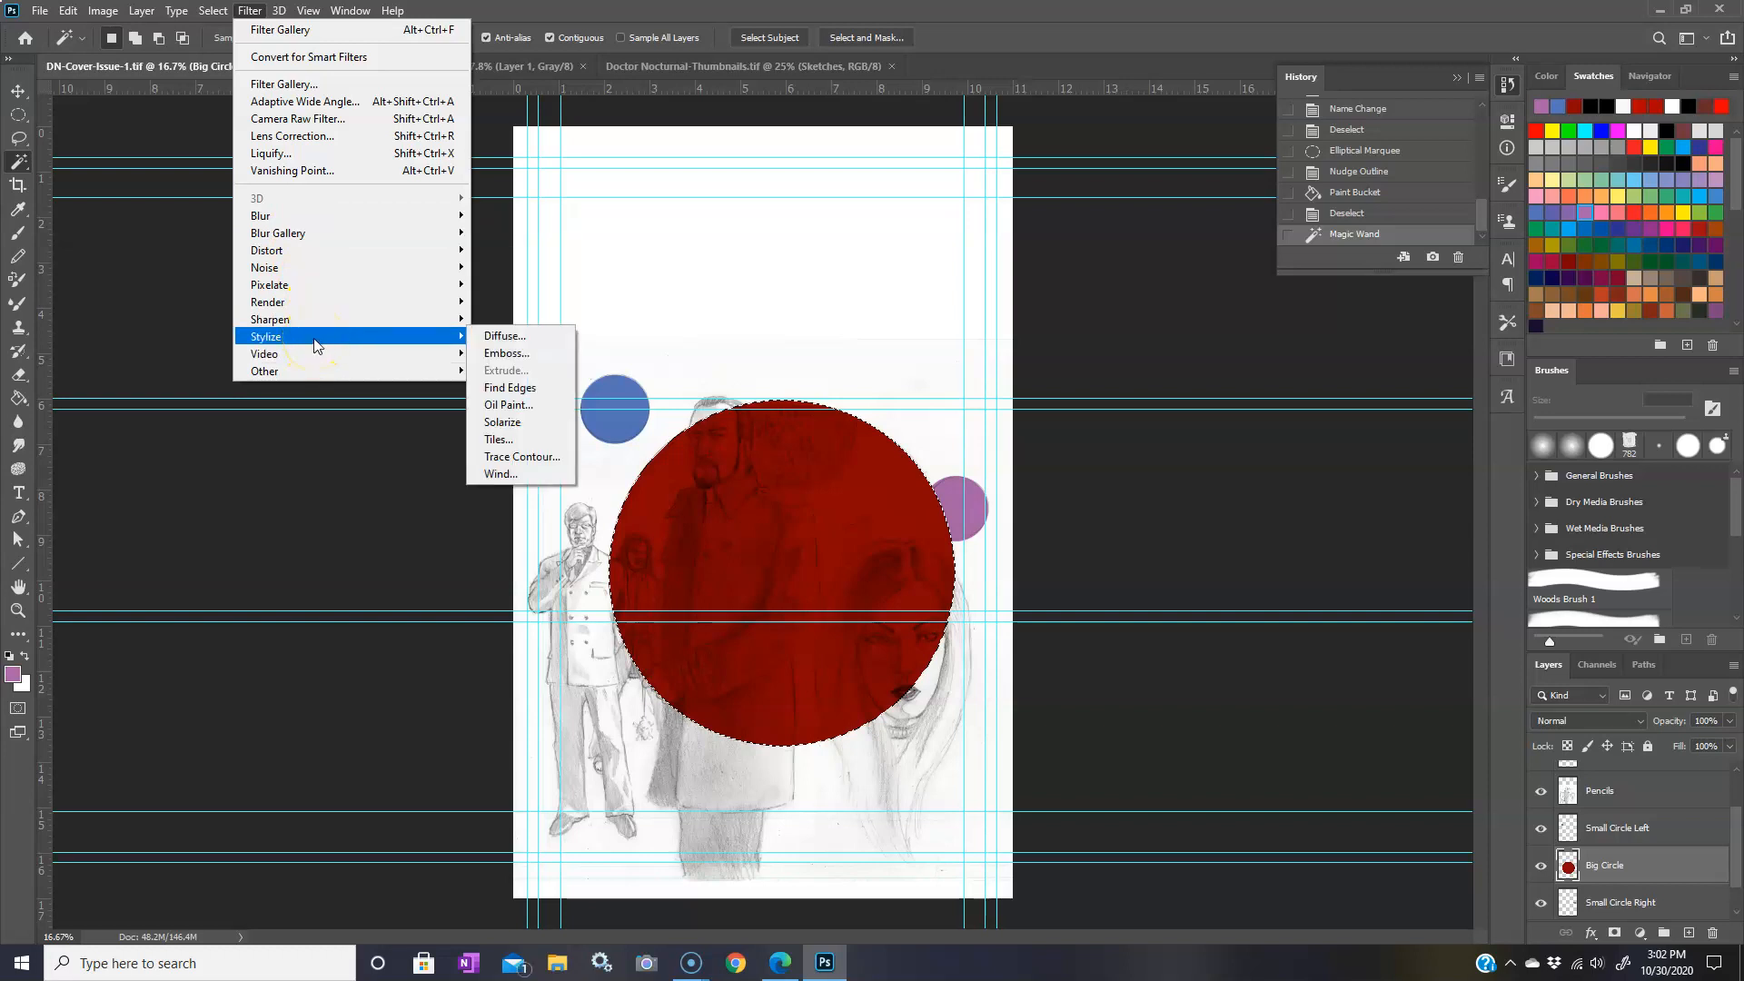
- Add a Gradient Overlay layer style to the Big Circle layer and set its blend mode to Darken
click(140, 11)
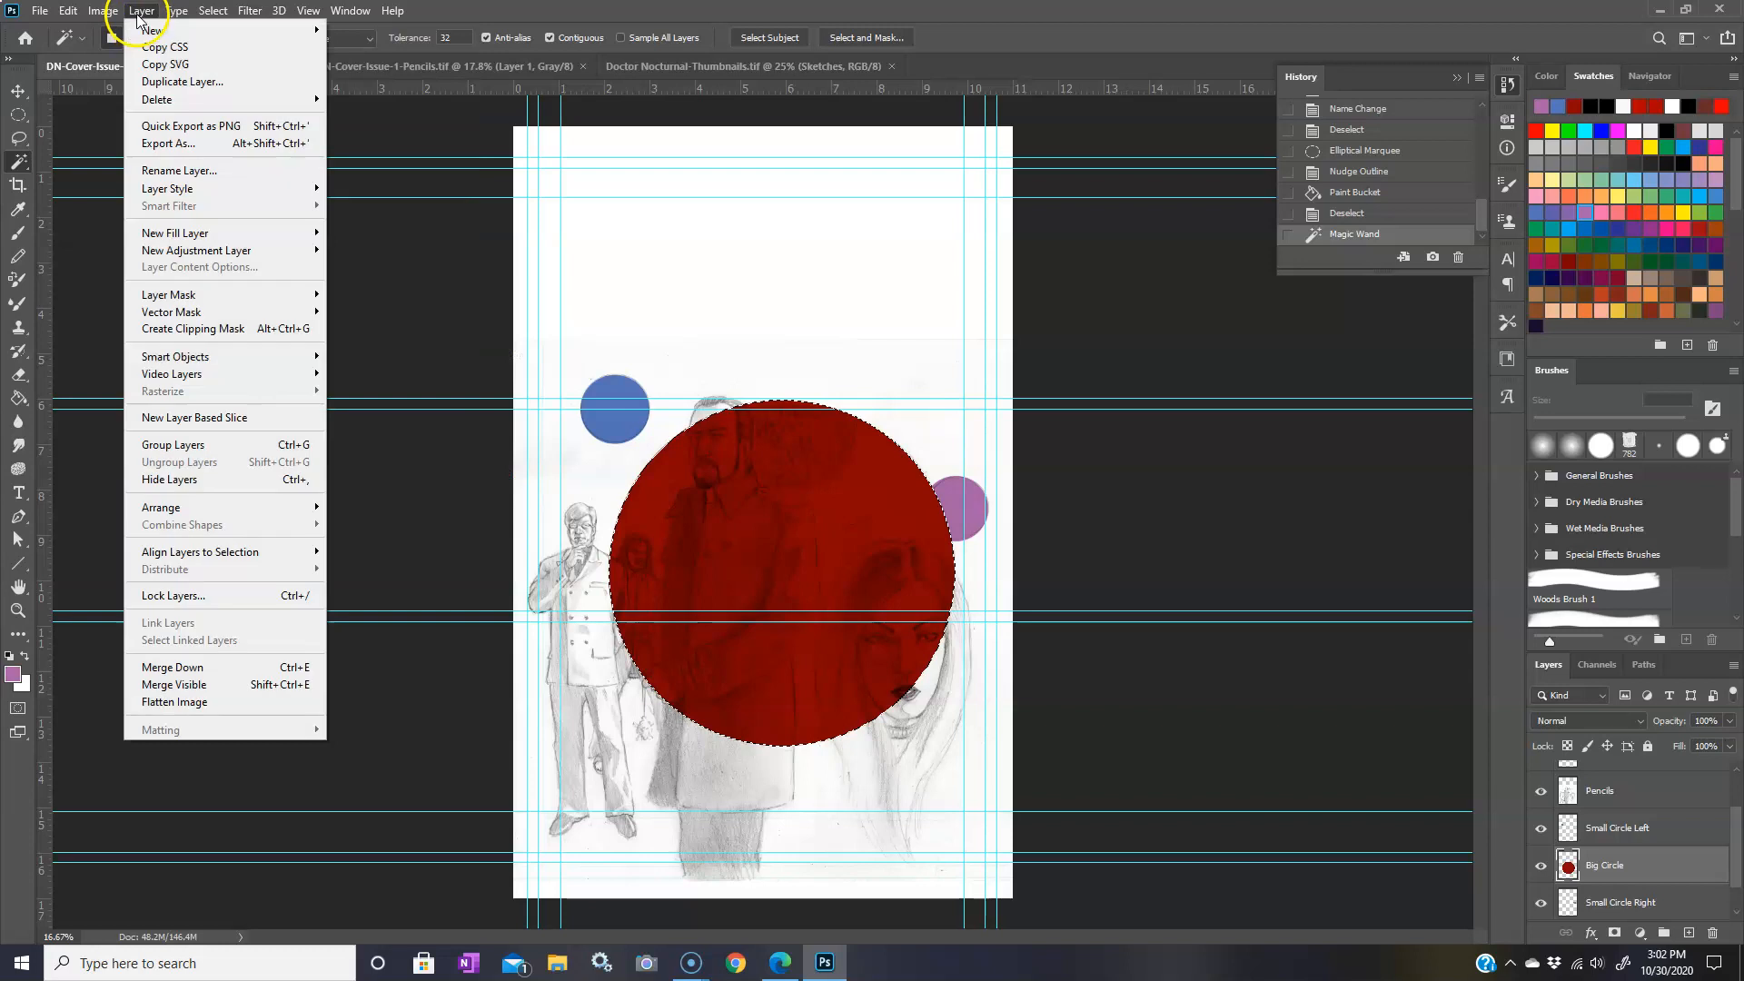
click(181, 191)
mouse_move(182, 193)
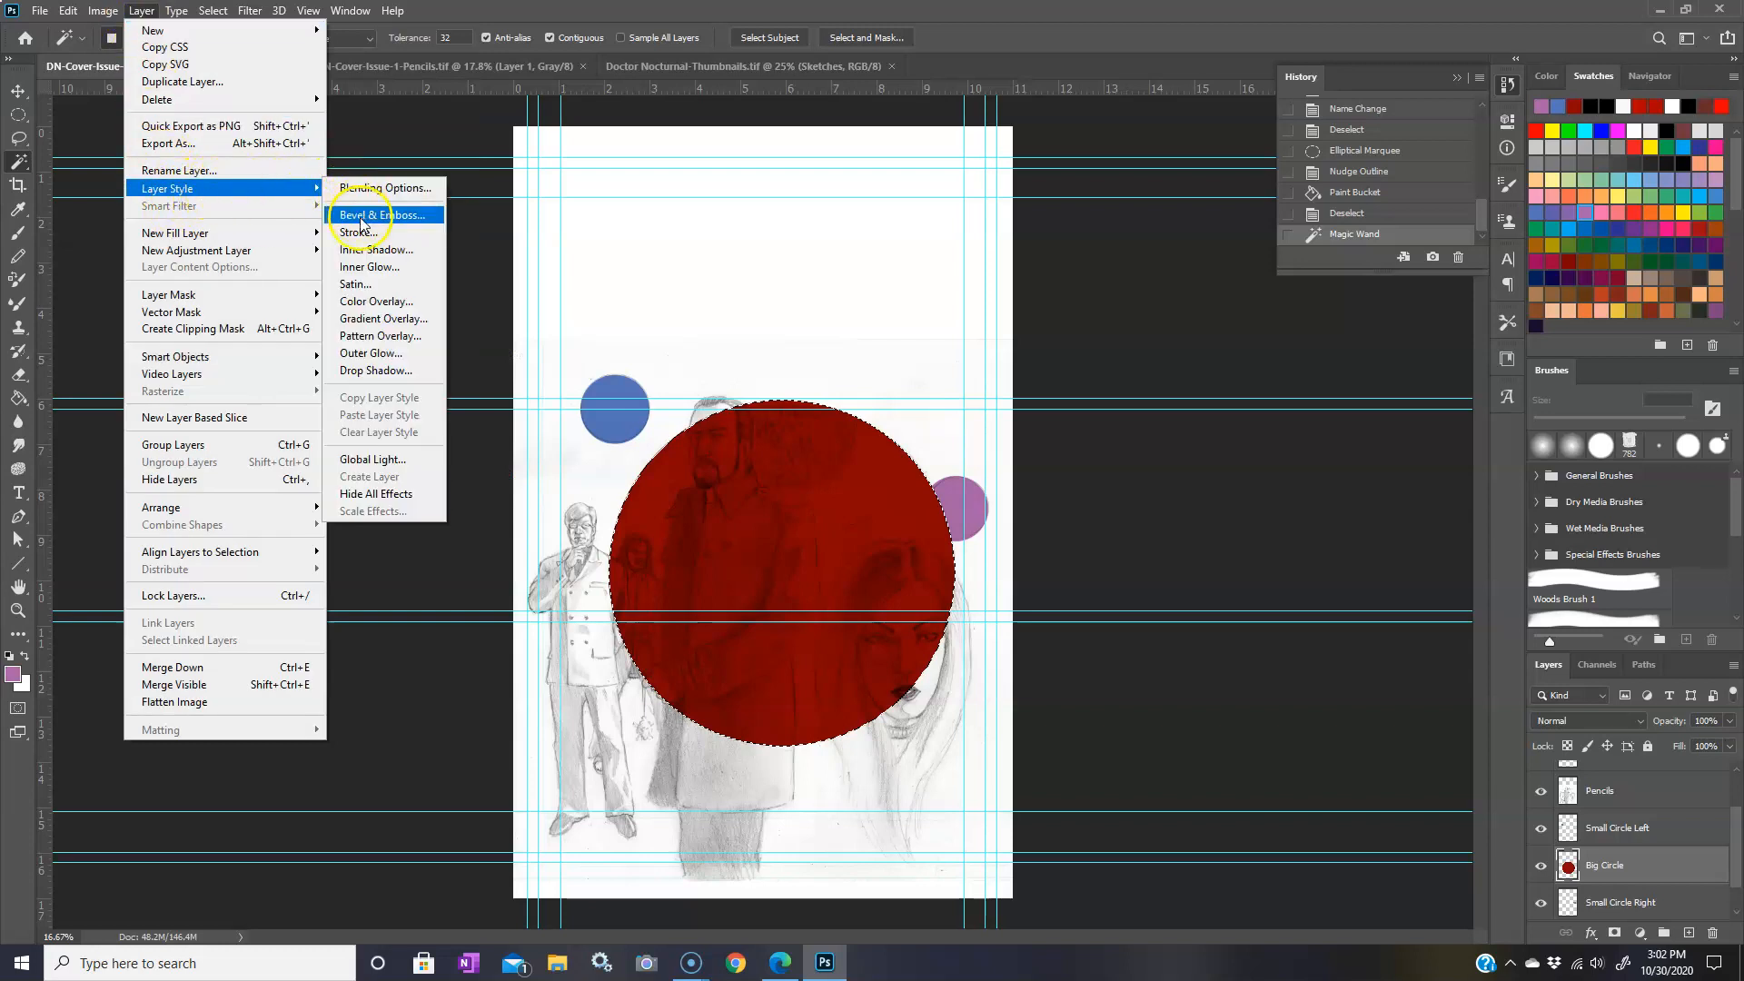
click(376, 320)
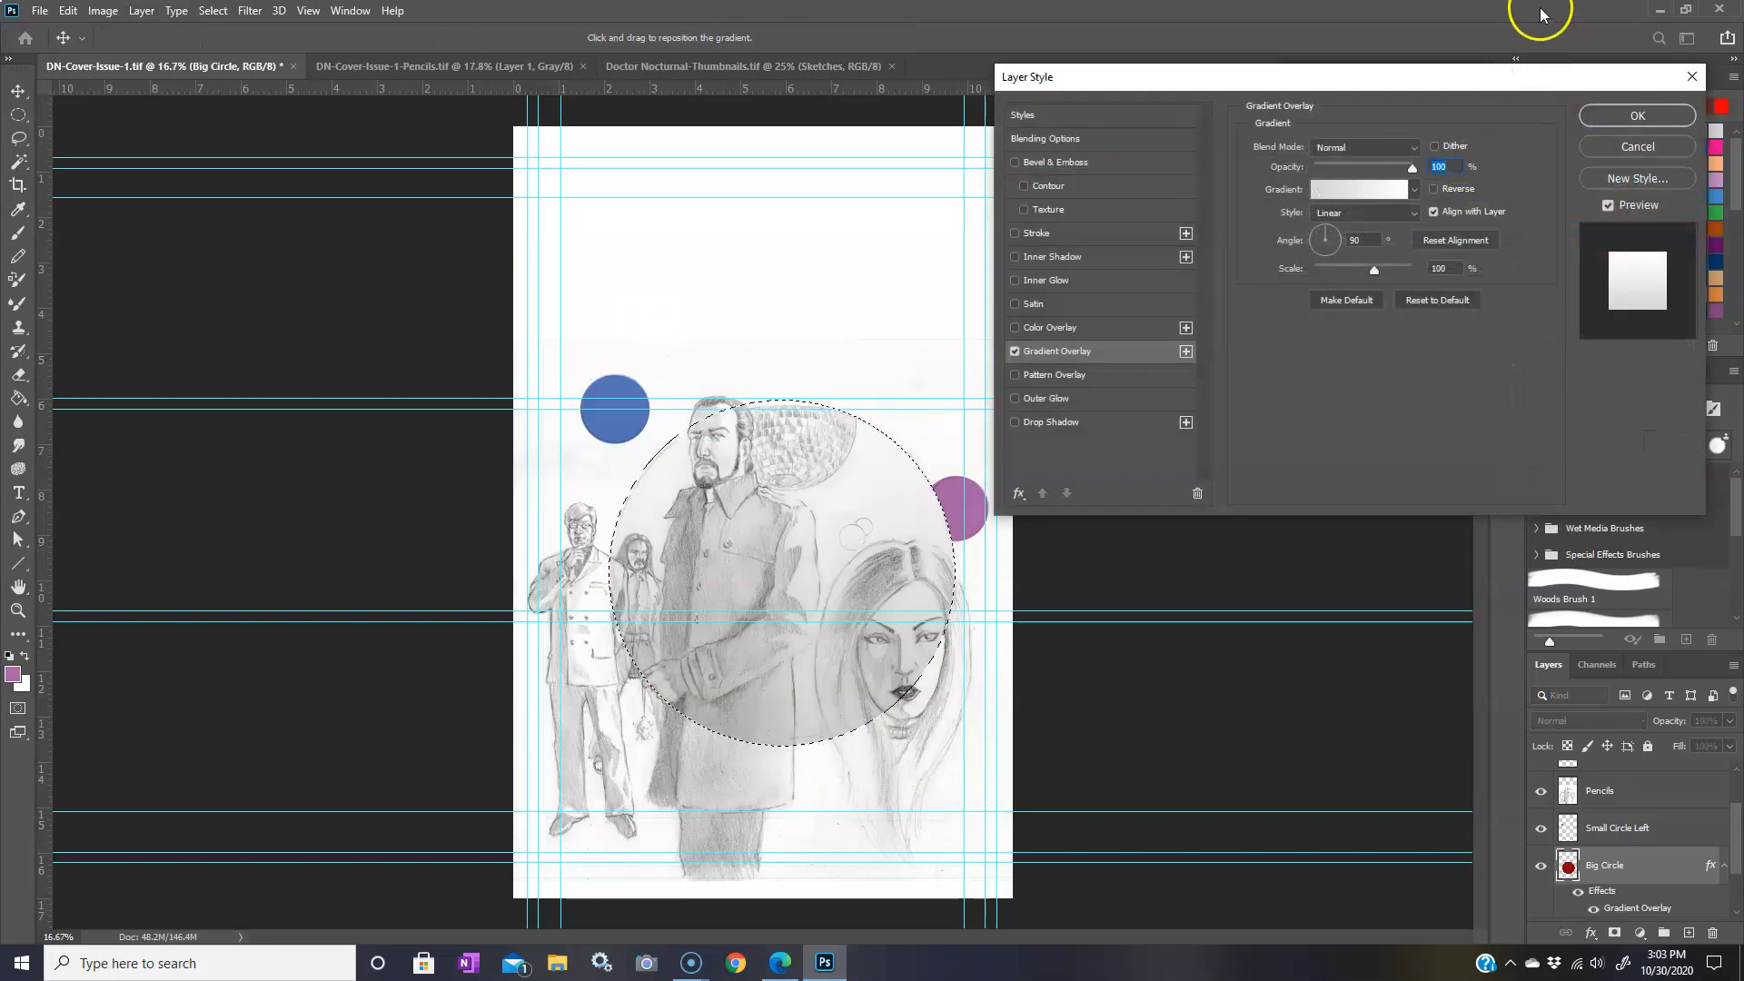
mouse_move(1425, 71)
mouse_down()
mouse_move(1457, 40)
mouse_move(1405, 43)
mouse_up()
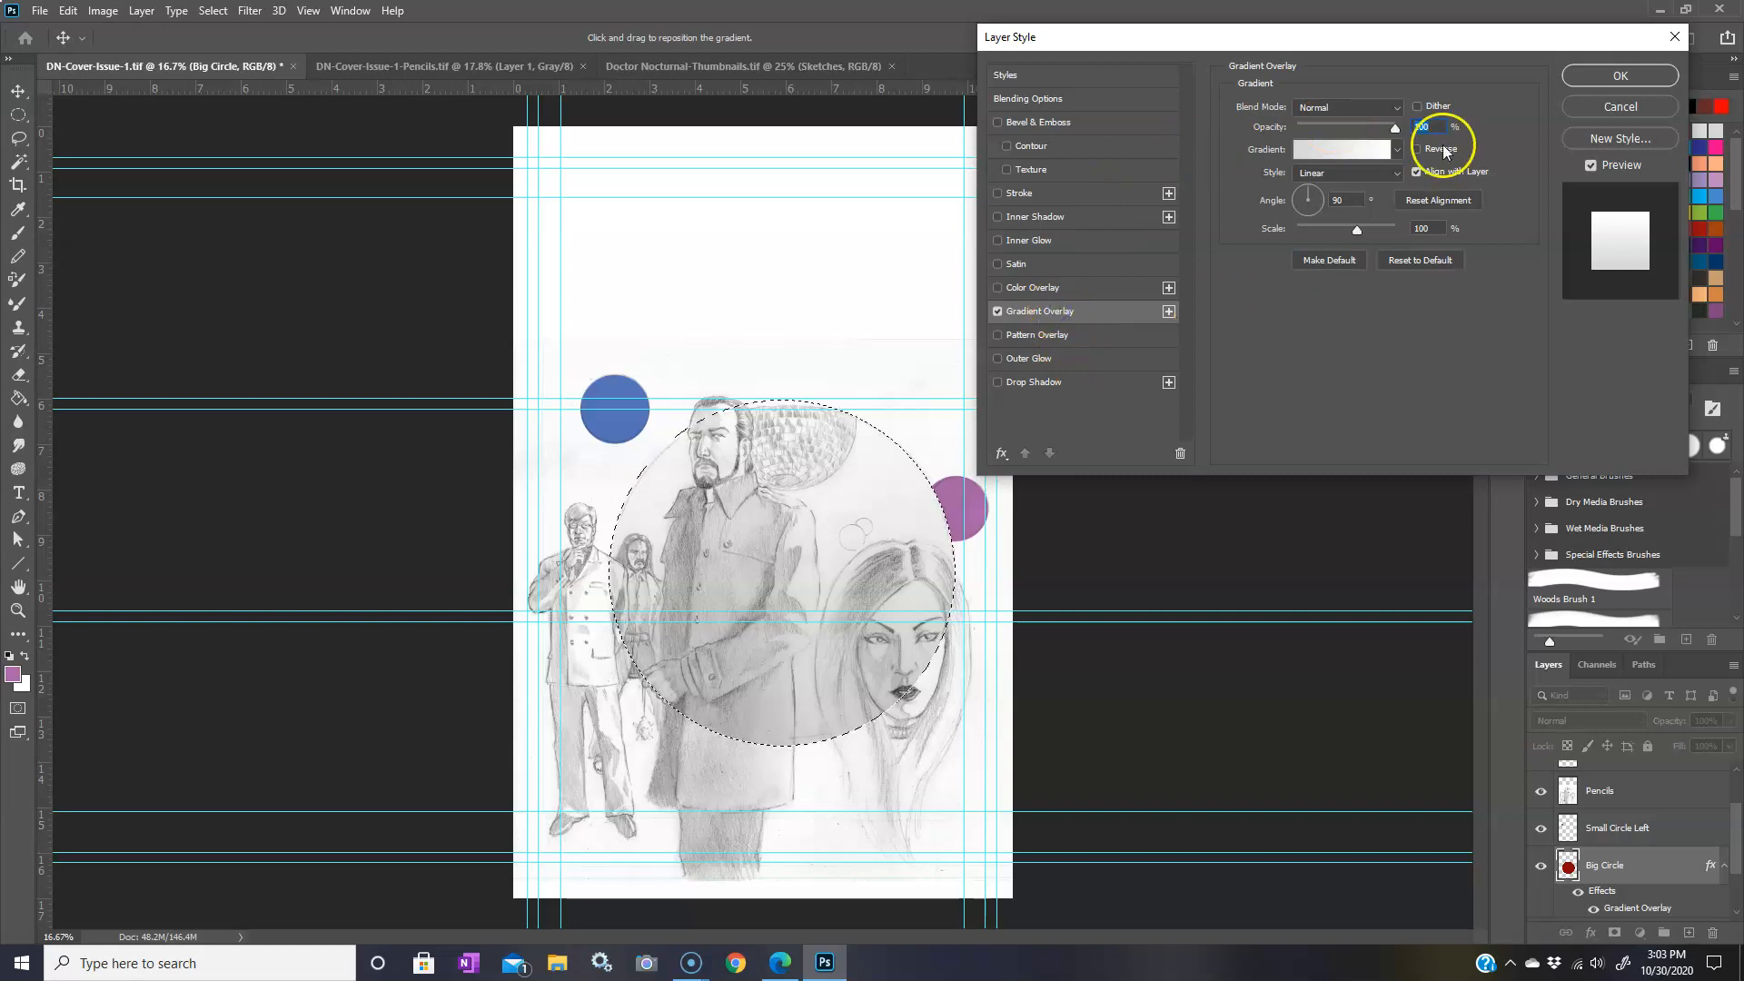
click(1369, 108)
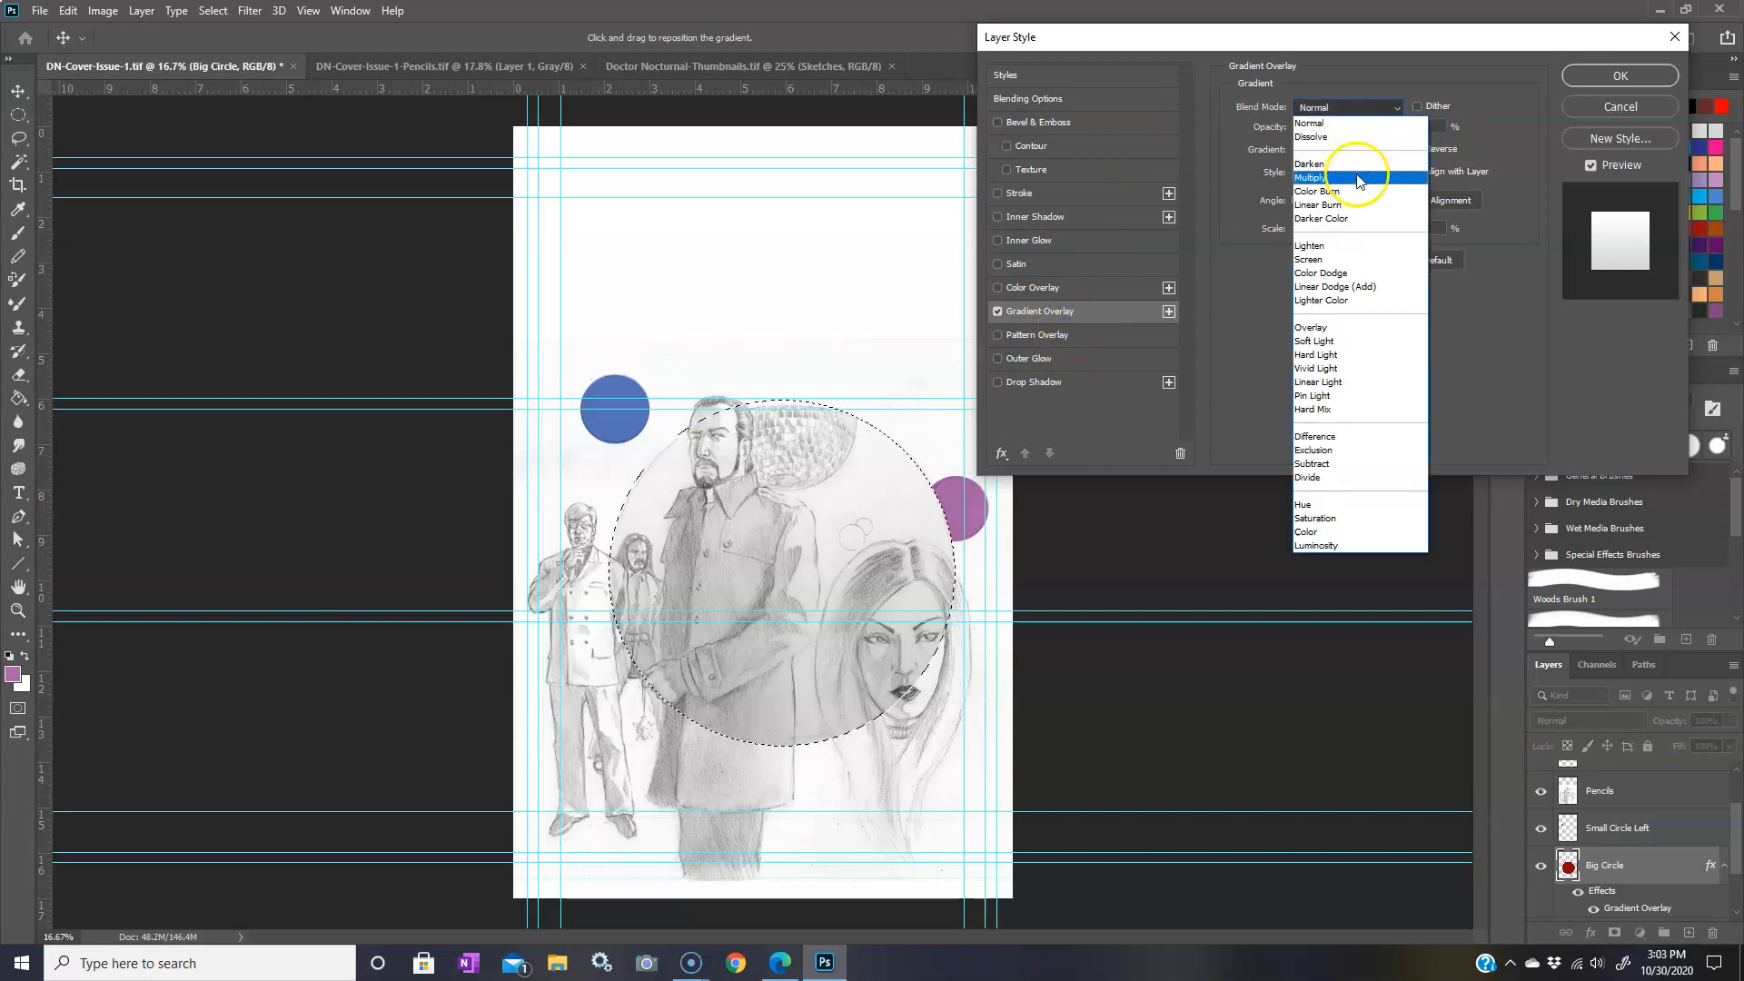
click(1357, 164)
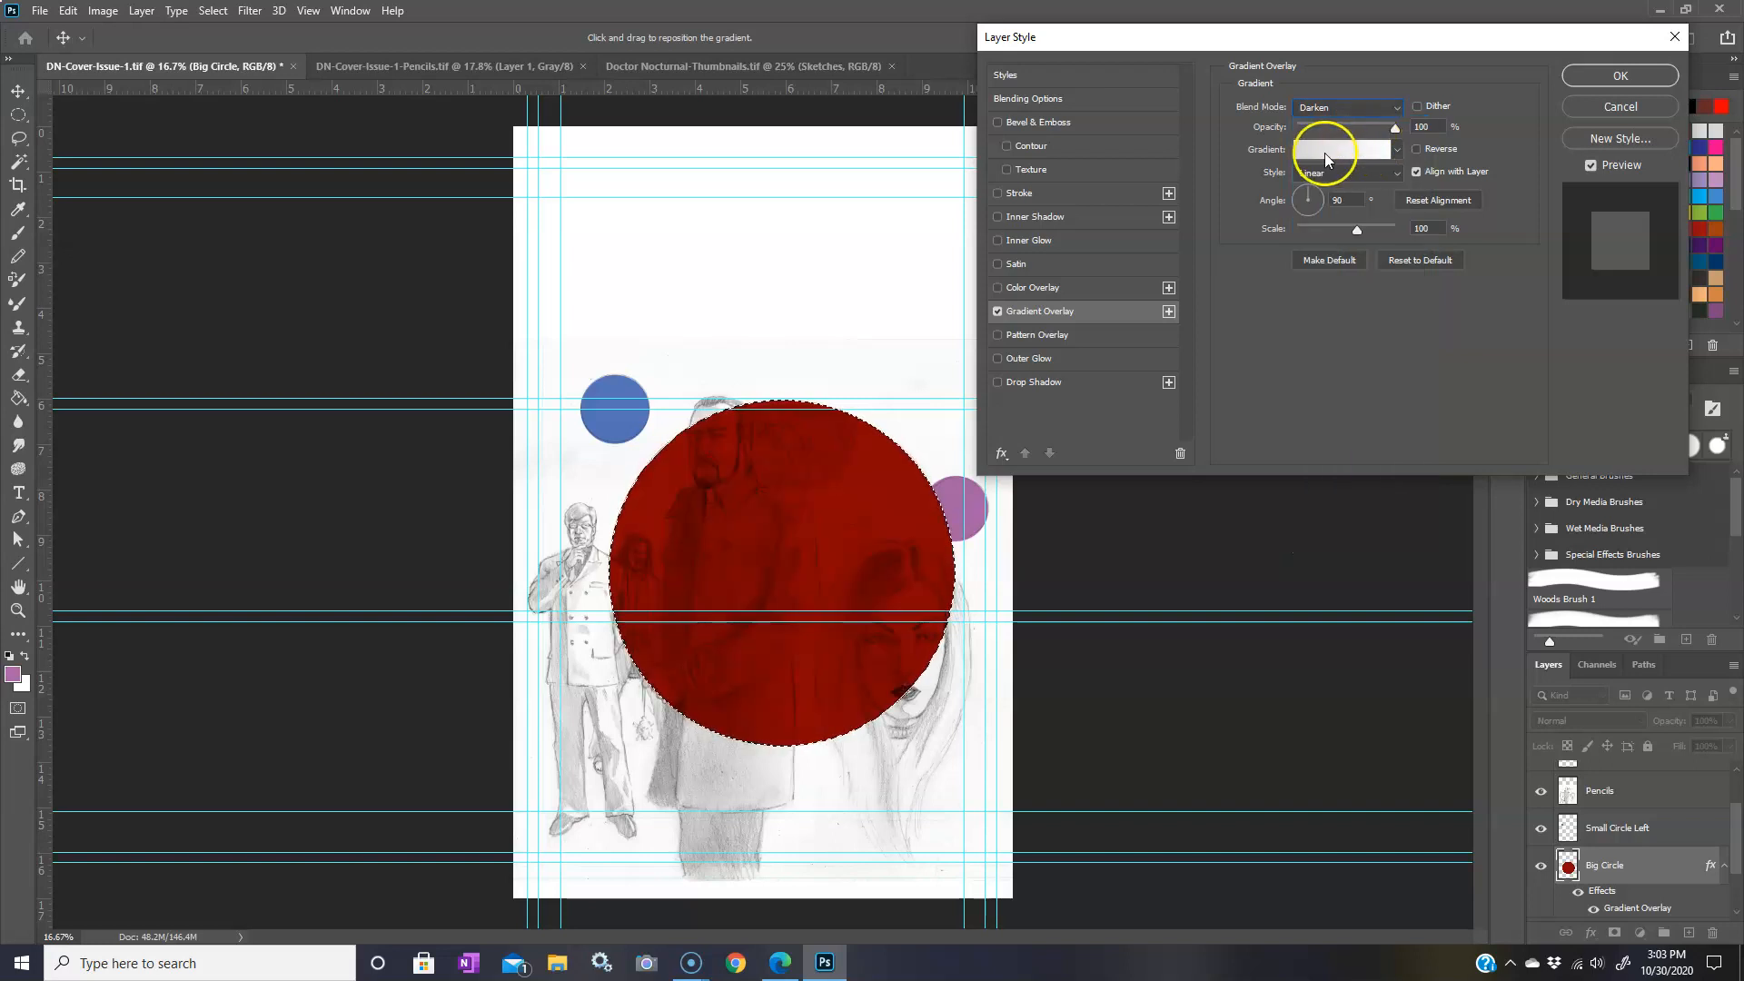
- Change the starting colour stop of the overlay's gradient to black (000000) and accept the edited gradient
click(1319, 151)
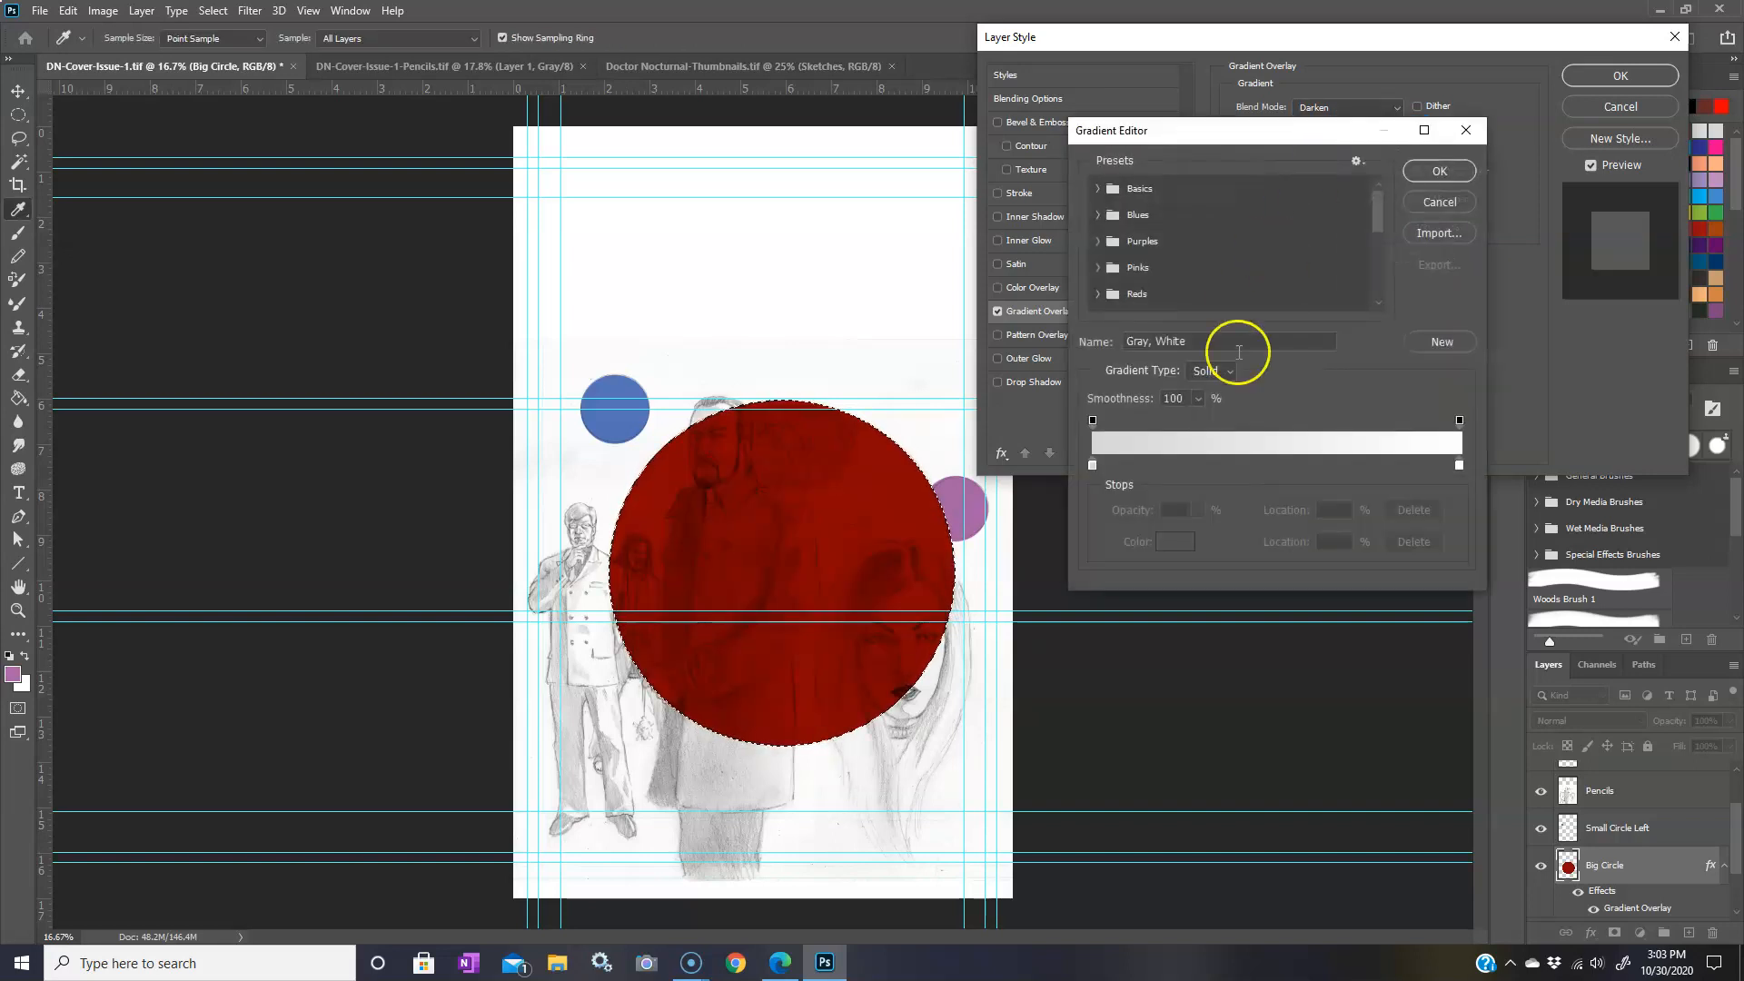
click(1094, 465)
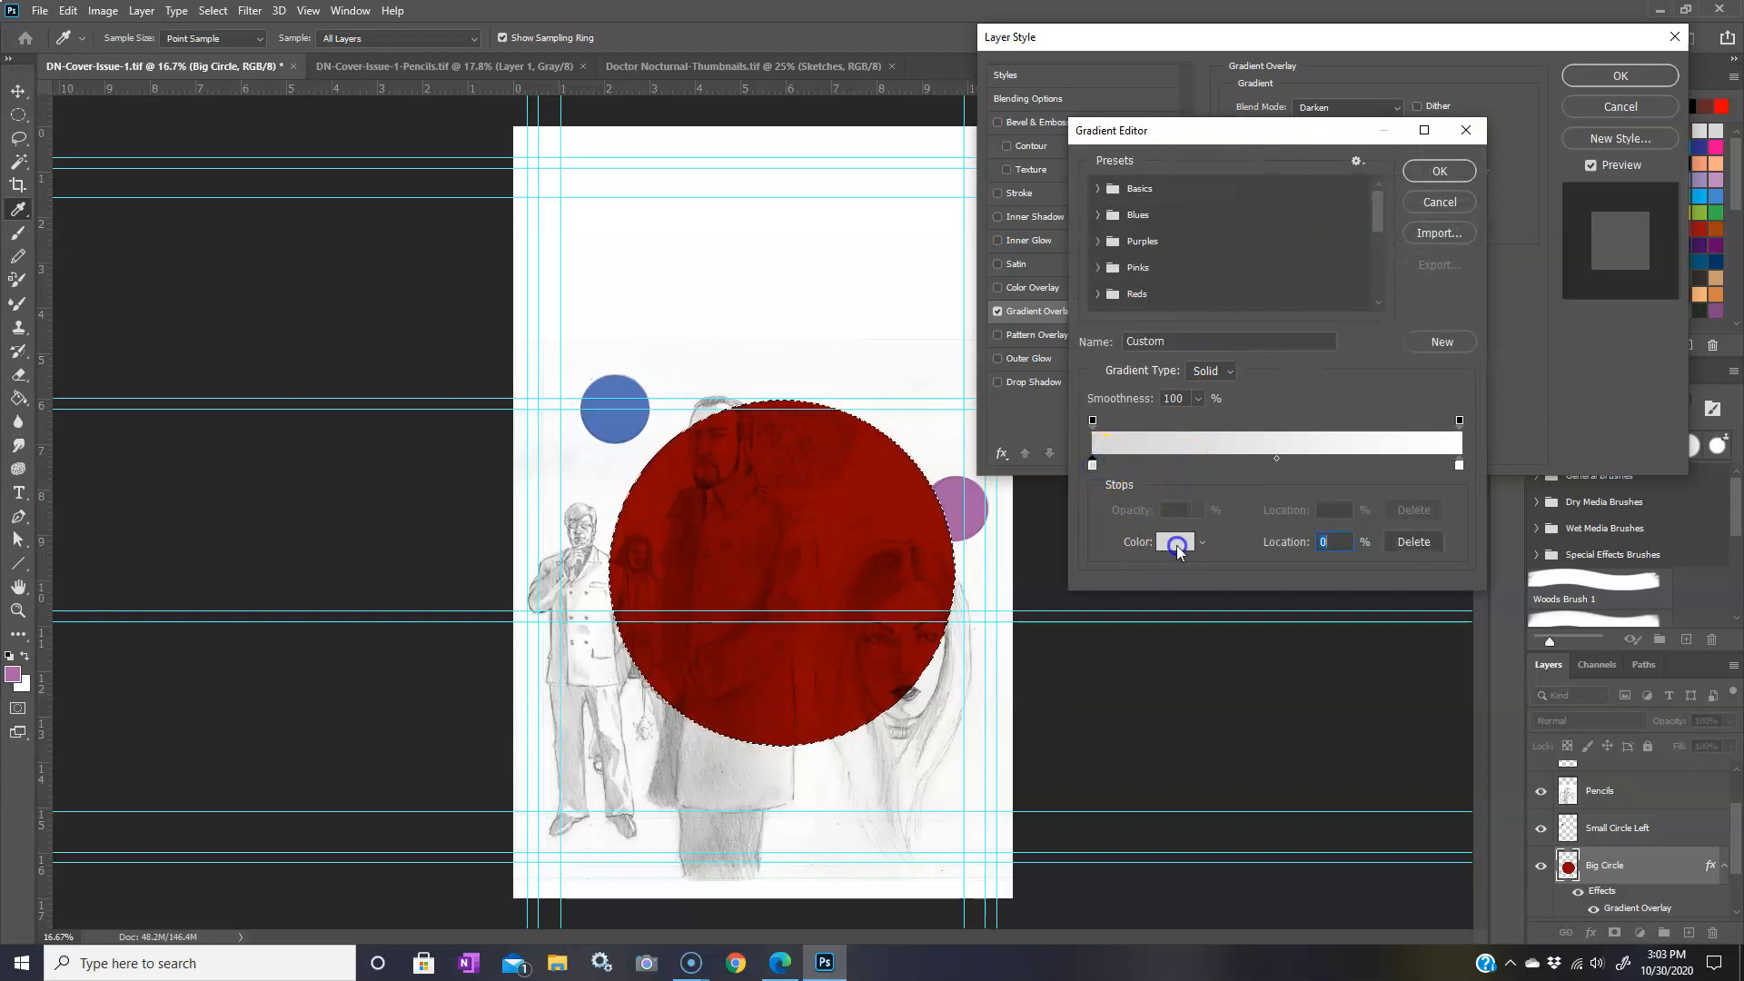
click(1174, 541)
click(1130, 557)
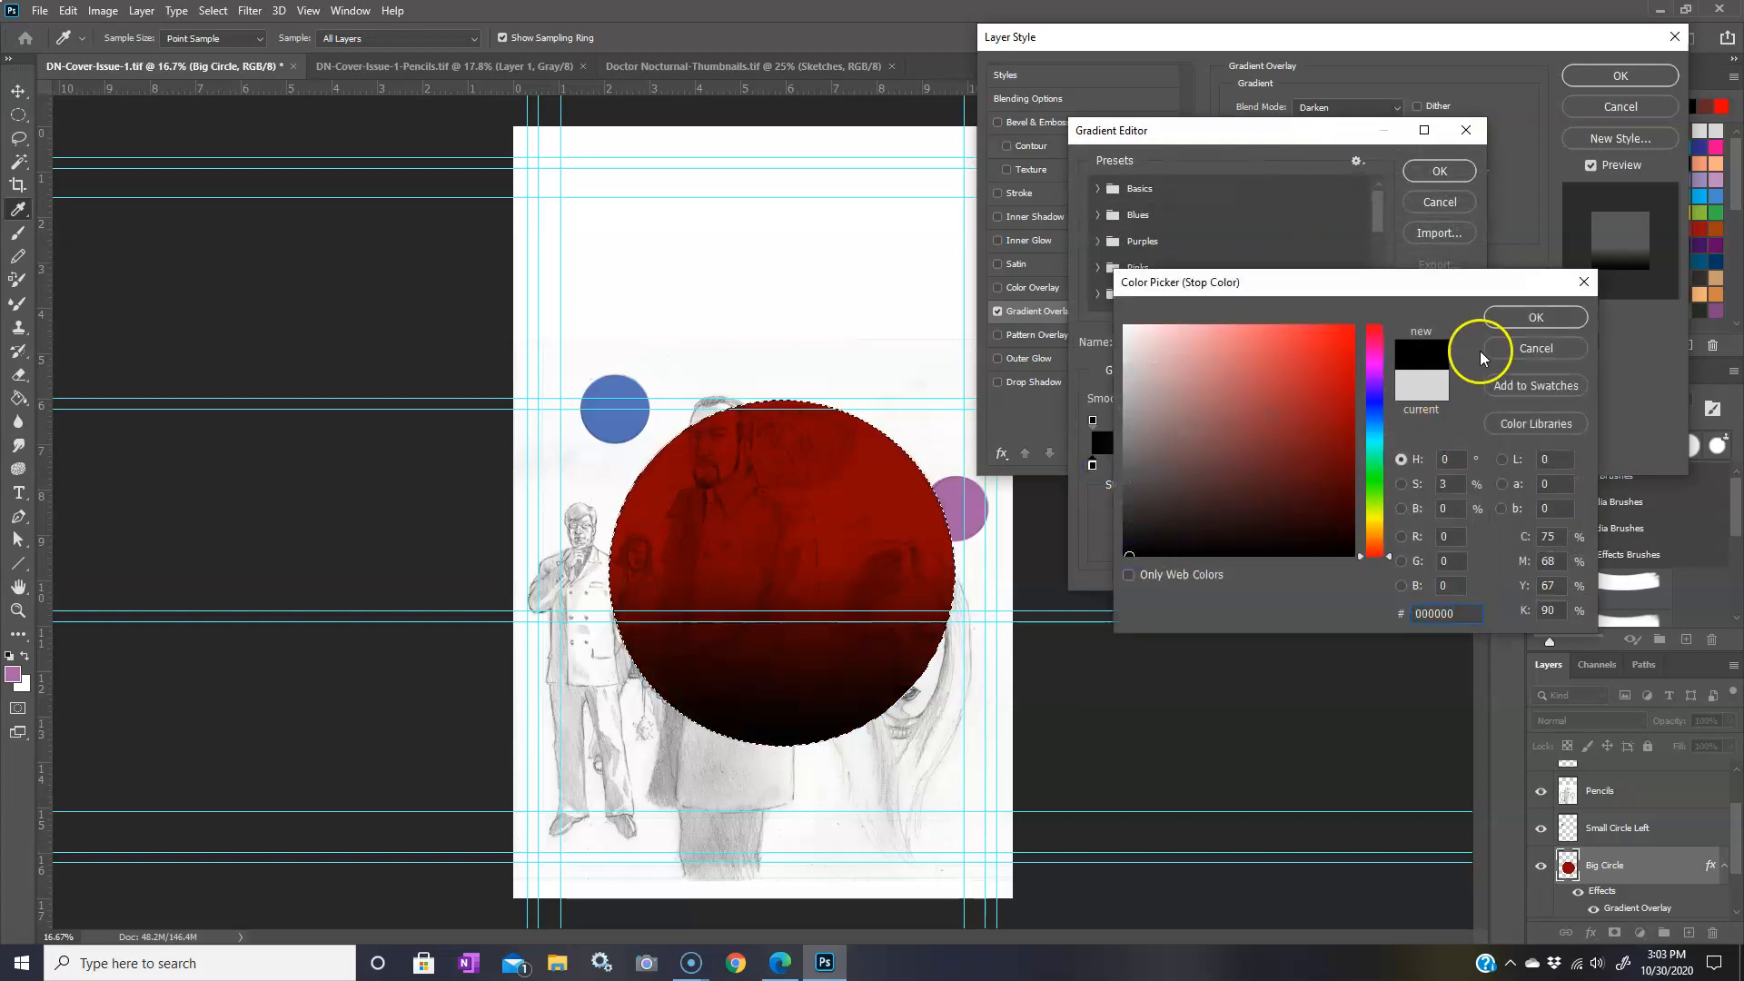
click(1517, 319)
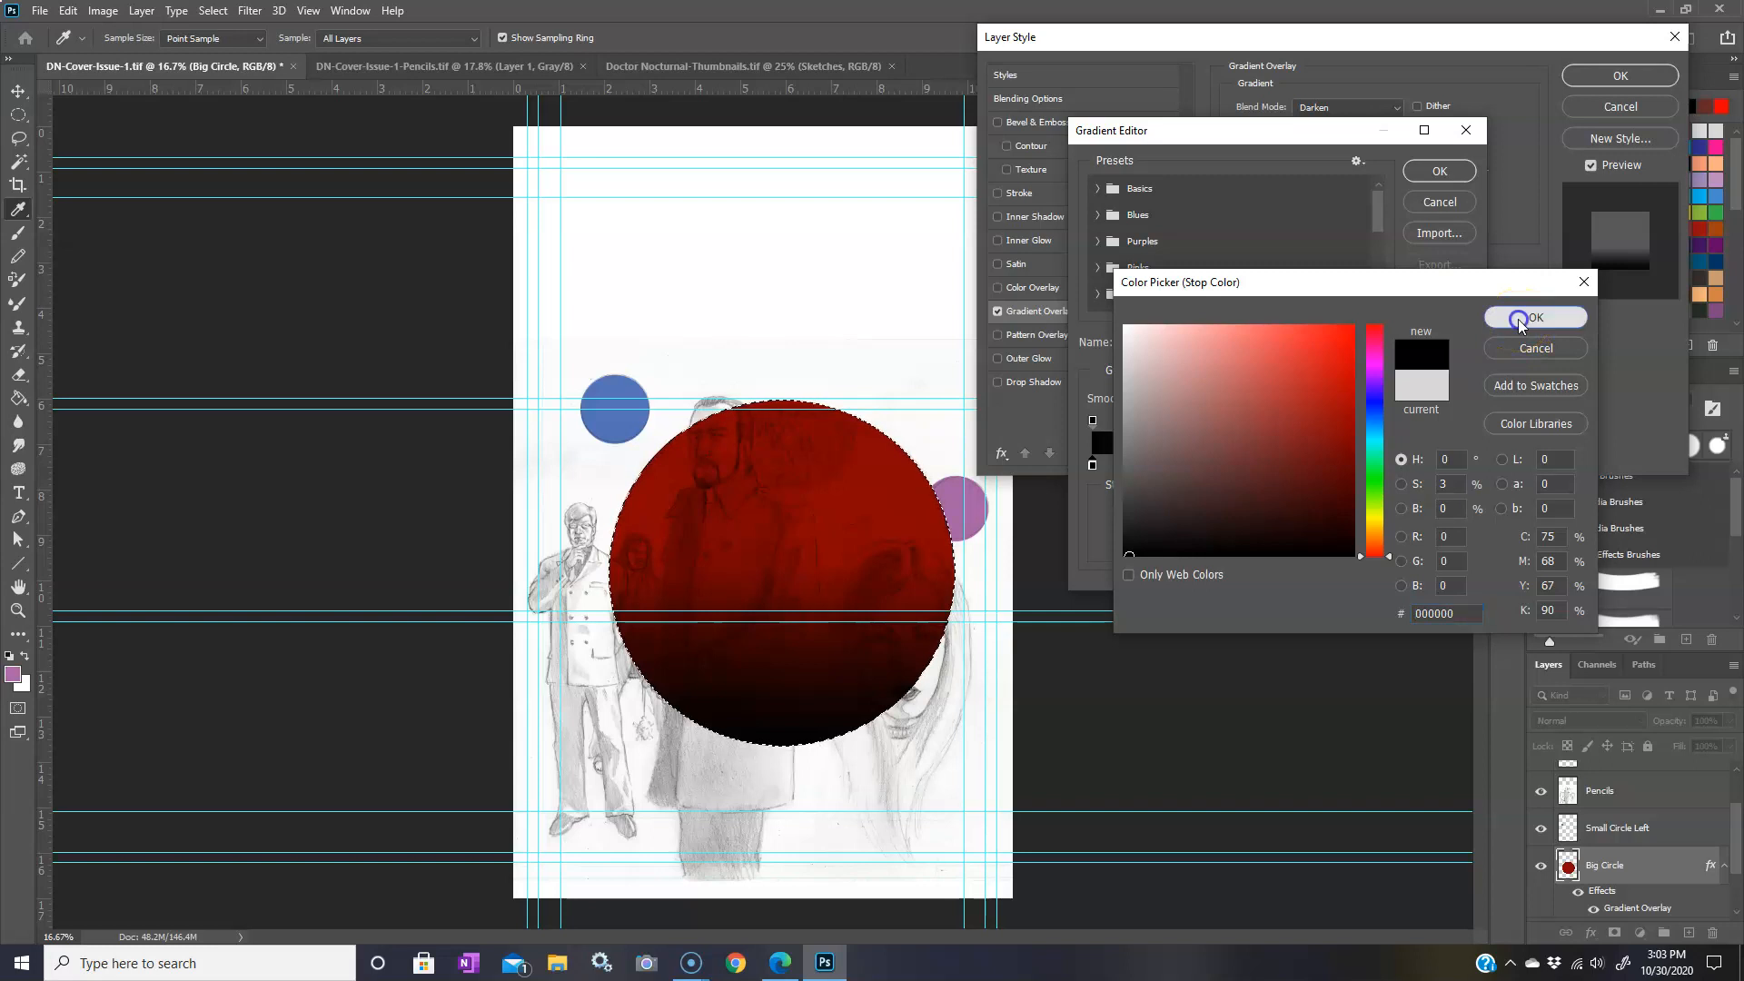
click(1232, 379)
click(1212, 382)
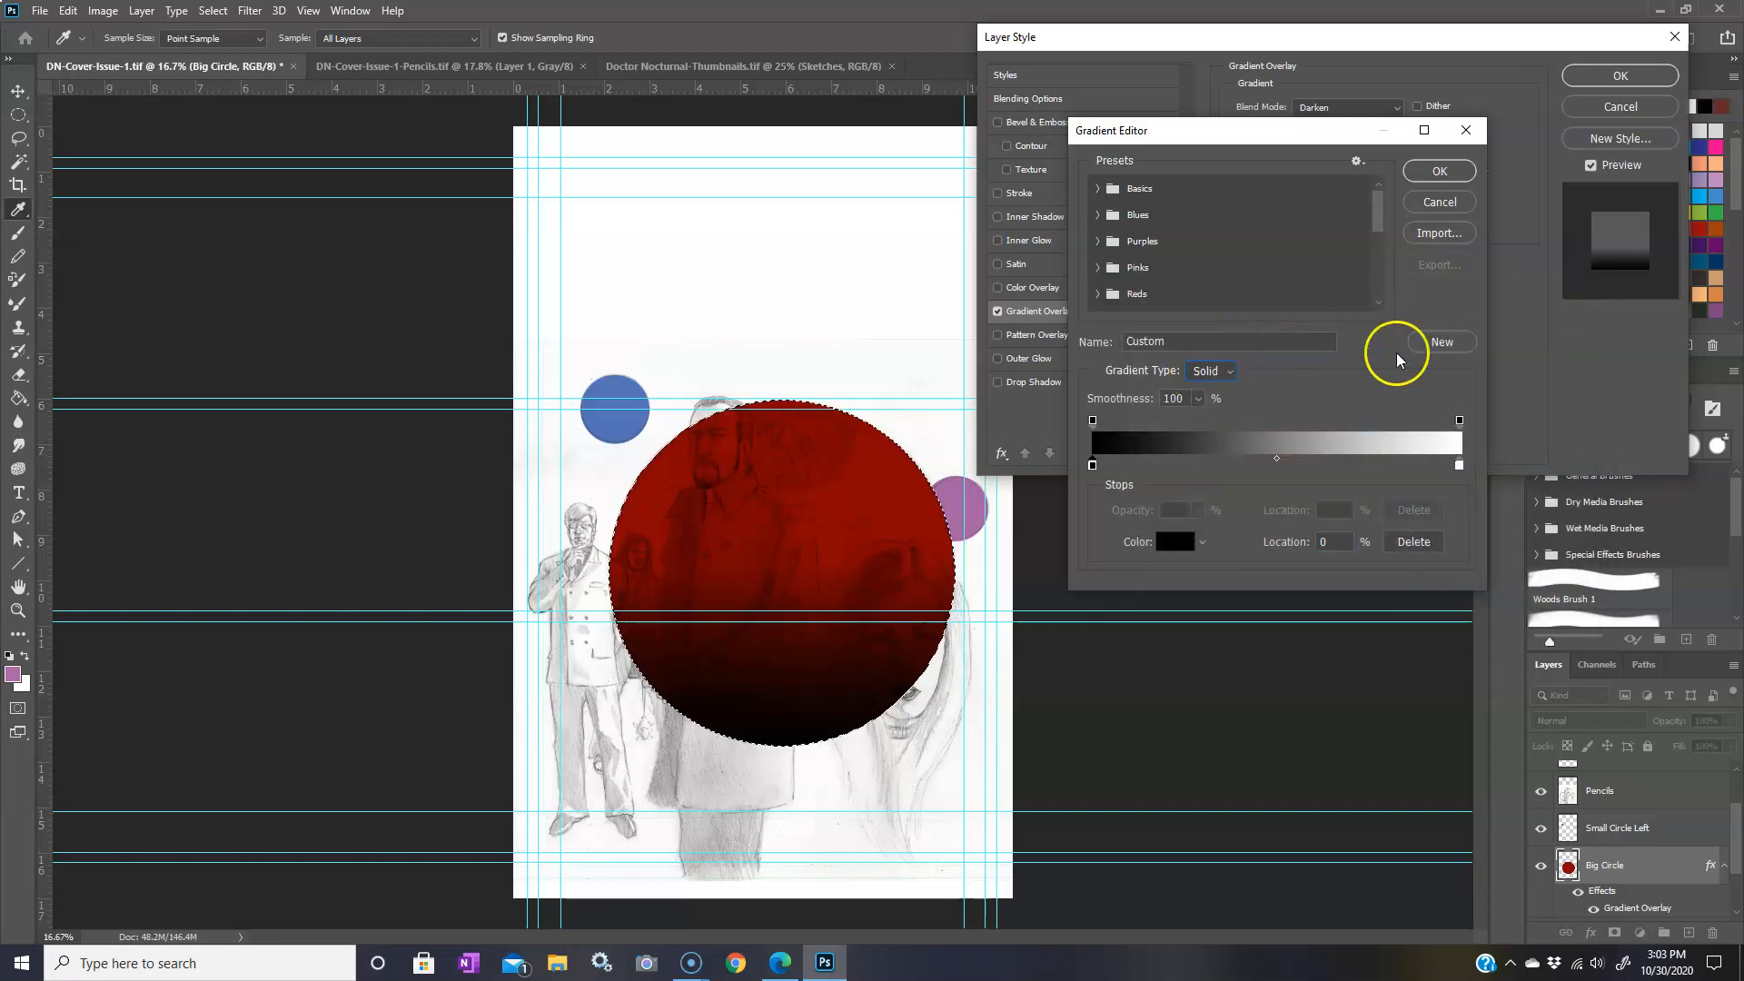
click(1444, 175)
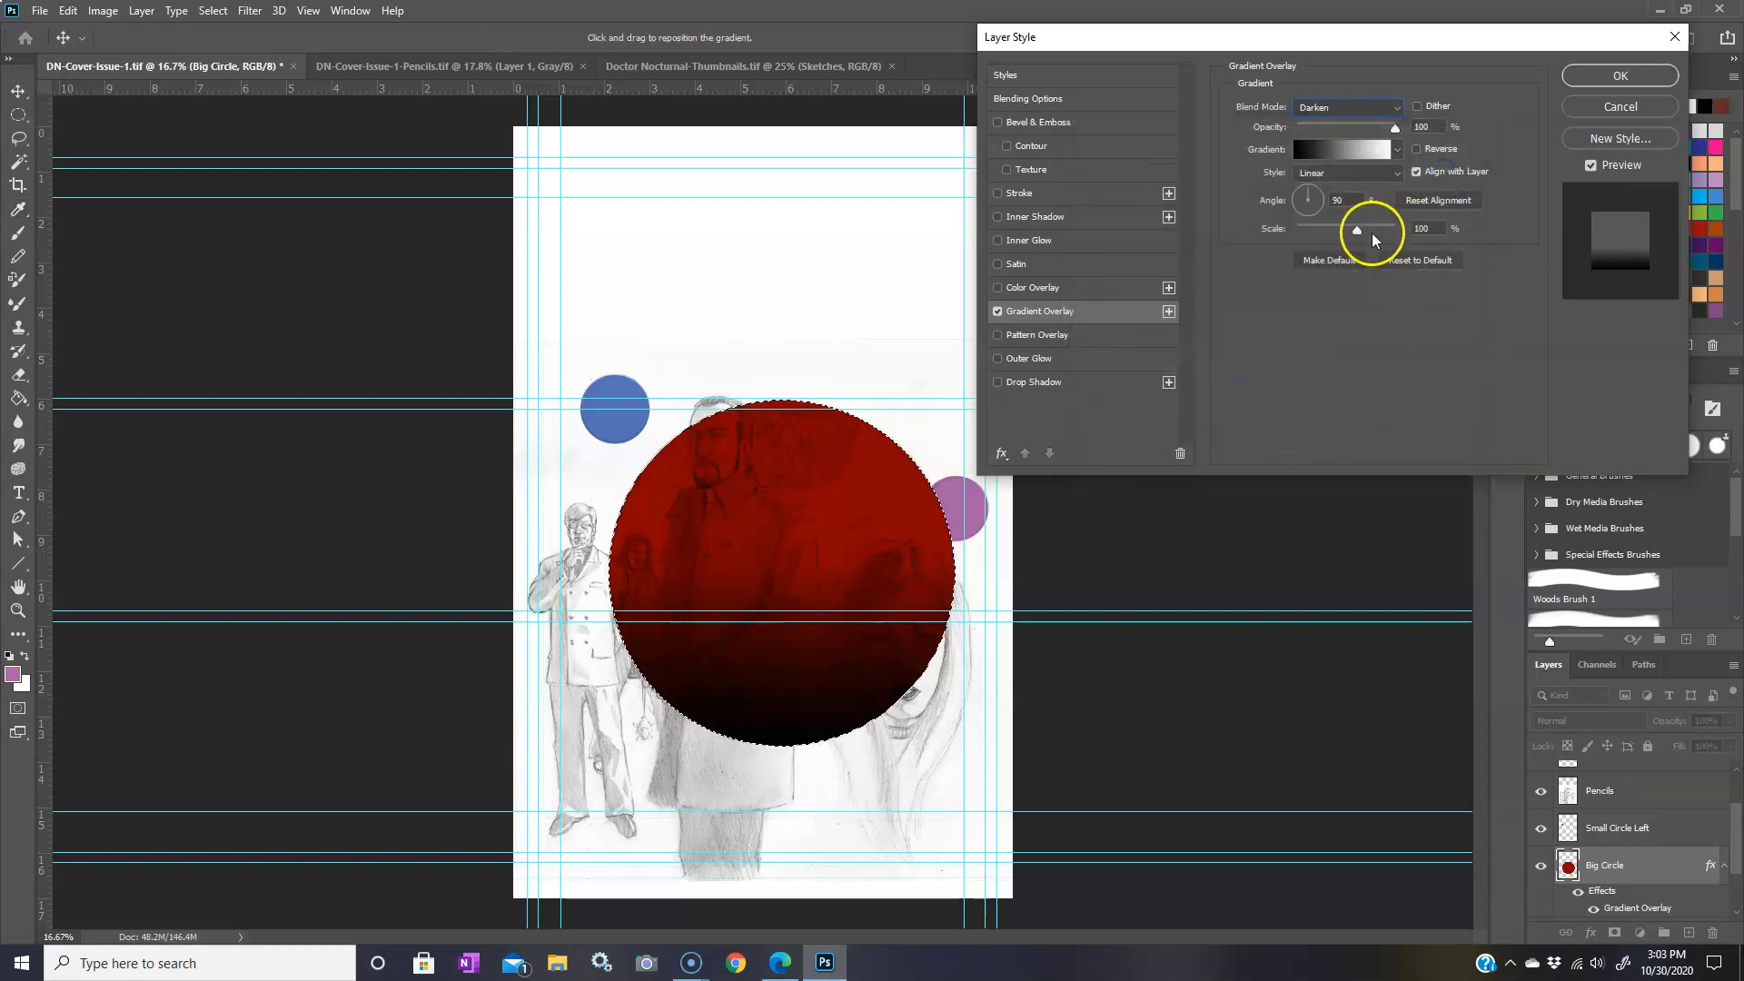
- Set the gradient overlay's style to Radial and reverse the gradient
click(1353, 177)
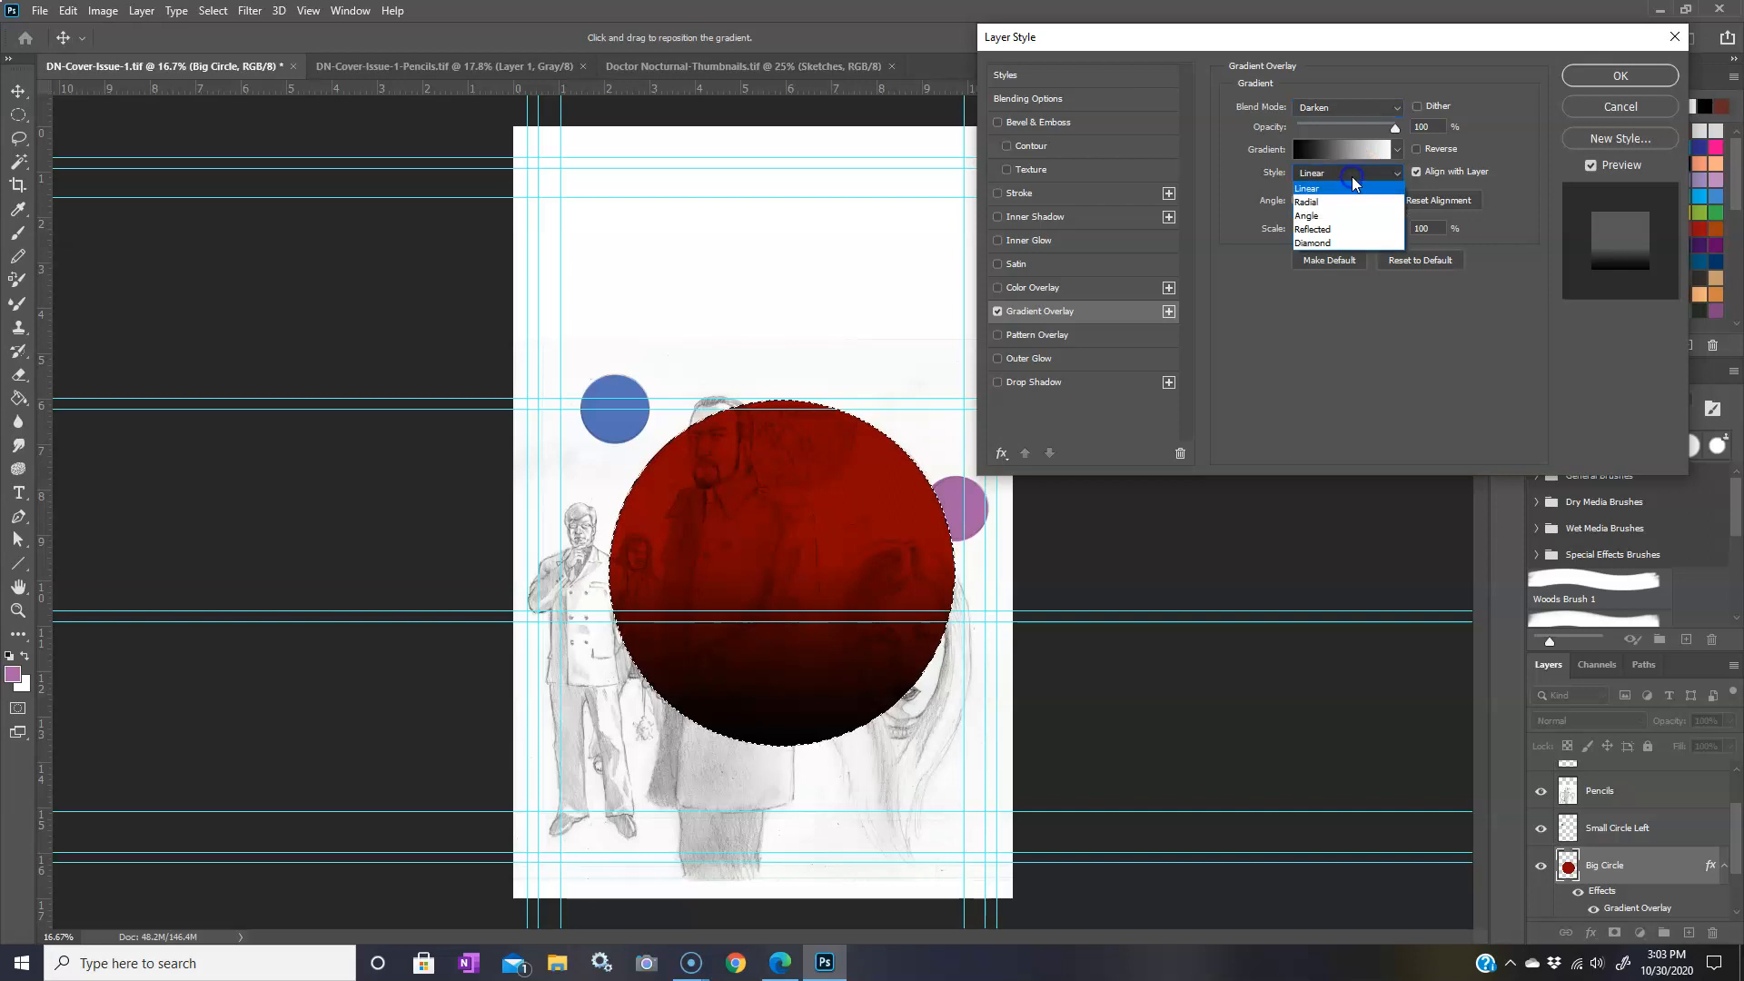
click(1348, 199)
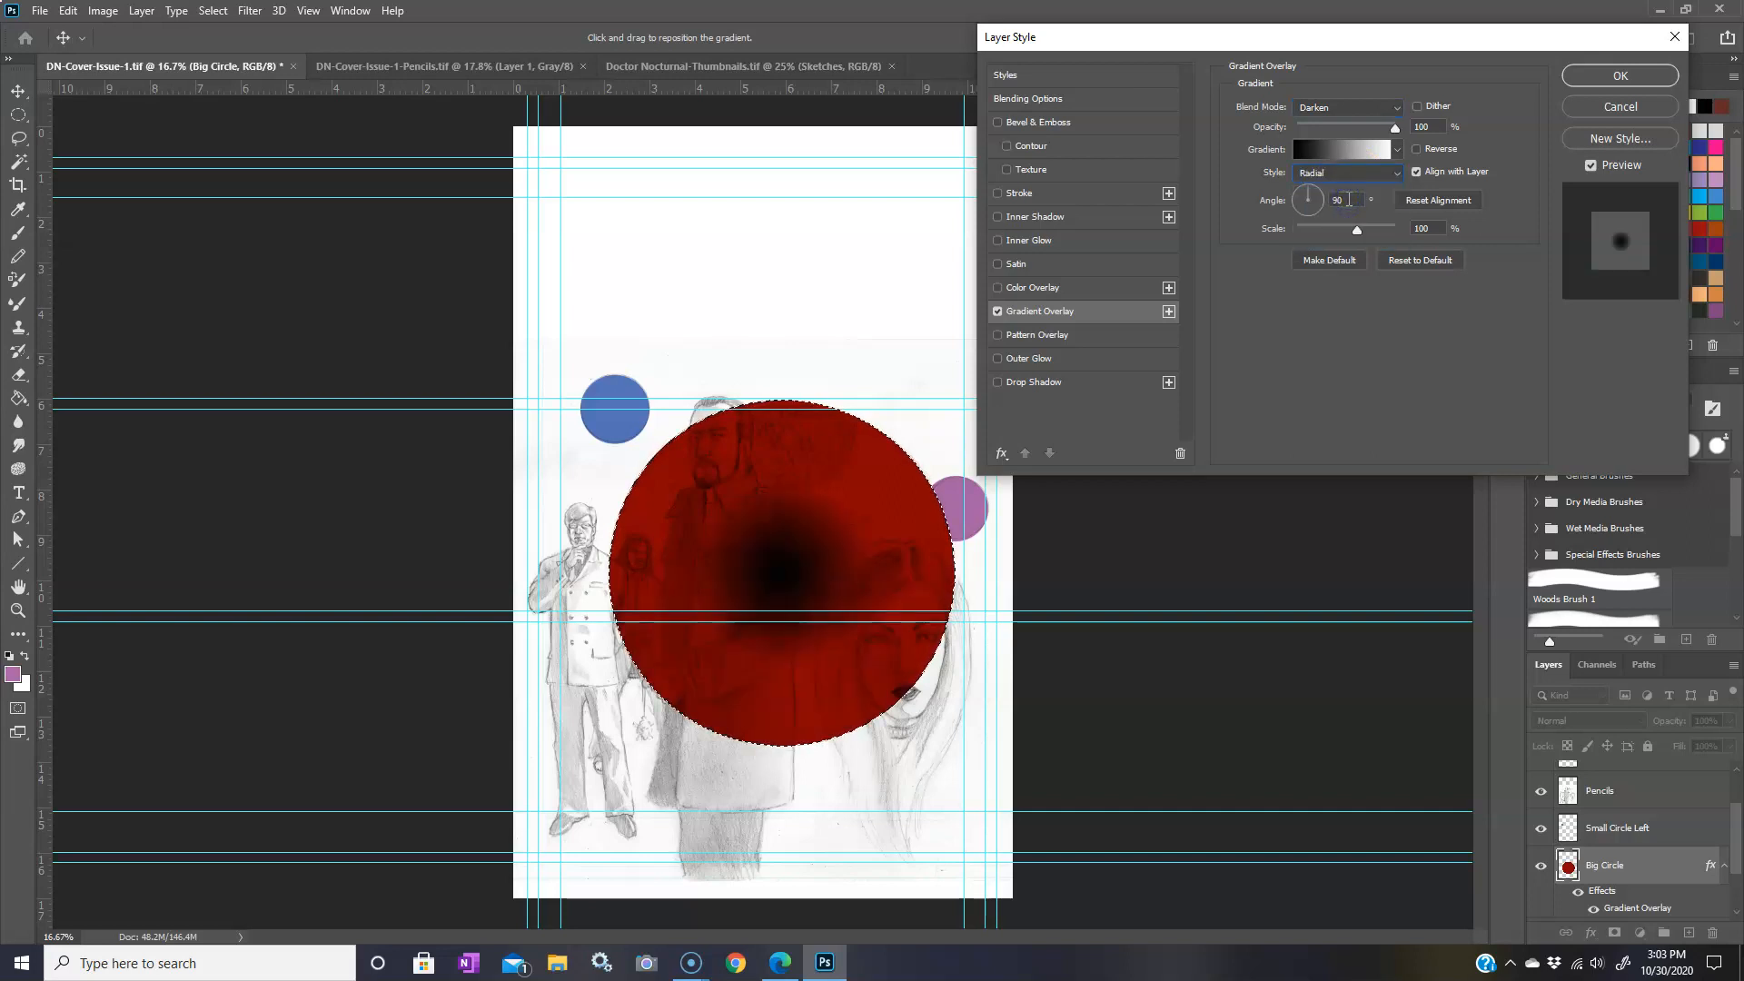
click(1417, 150)
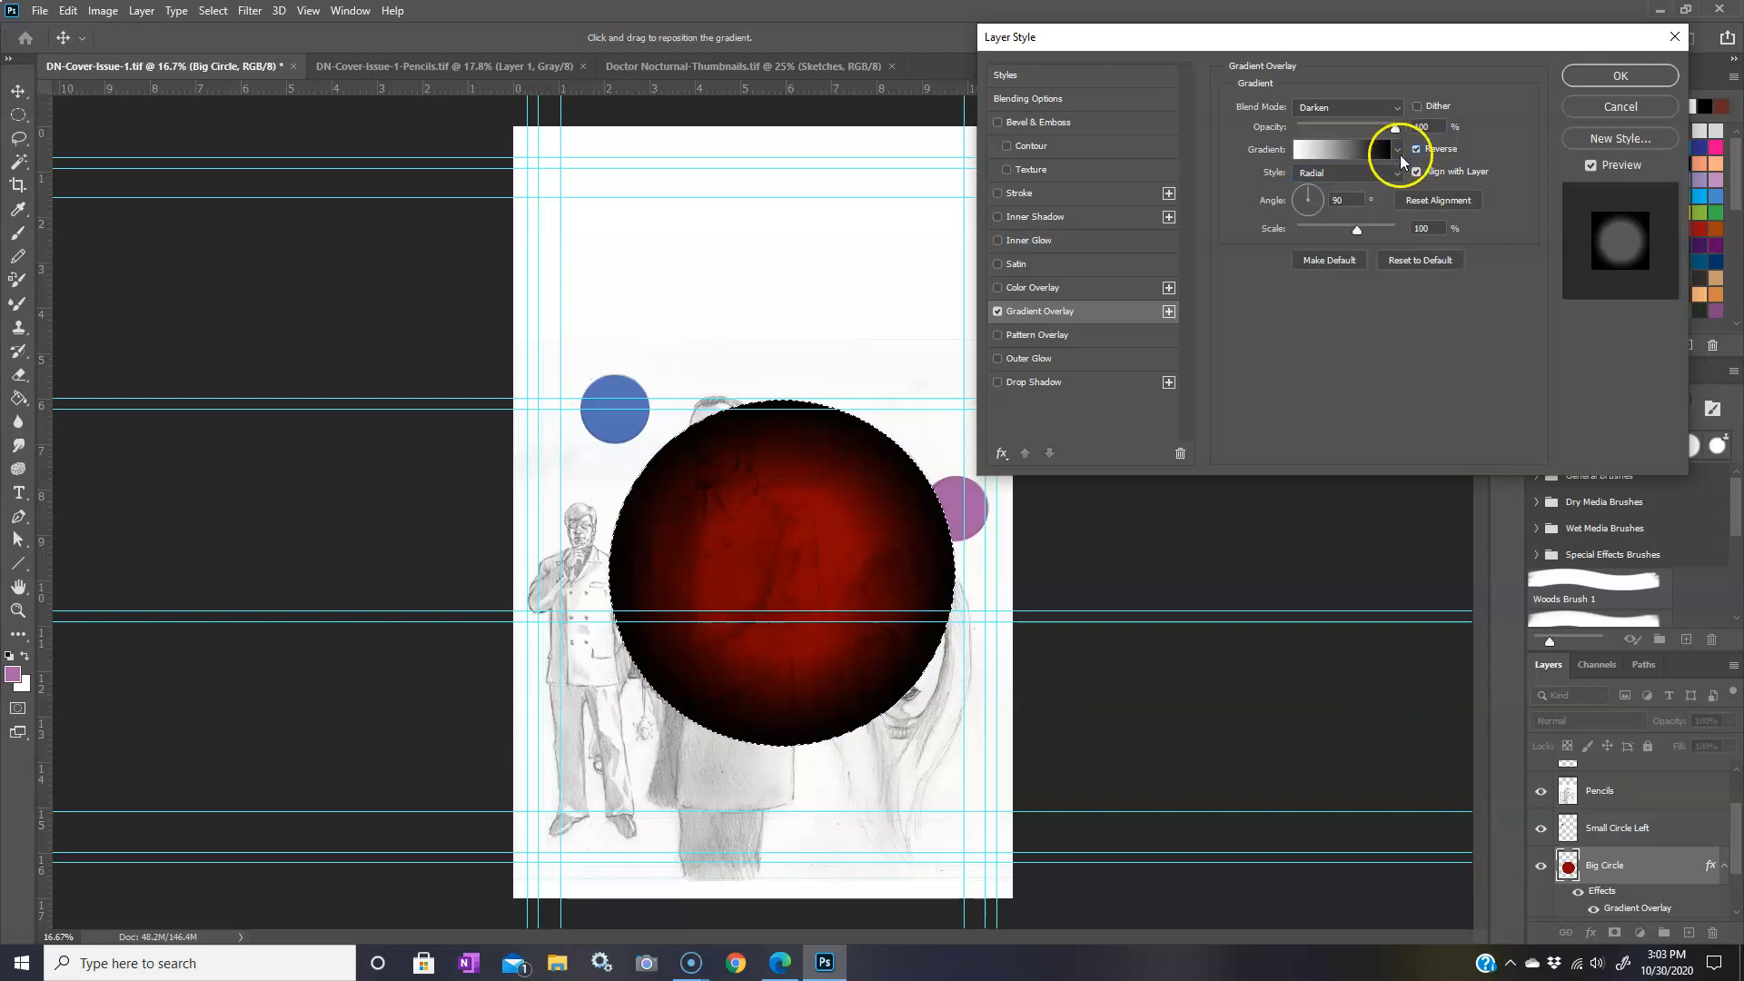
- Set the gradient overlay's angle to -167°, its scale to 150% and its opacity to 50%
click(1297, 204)
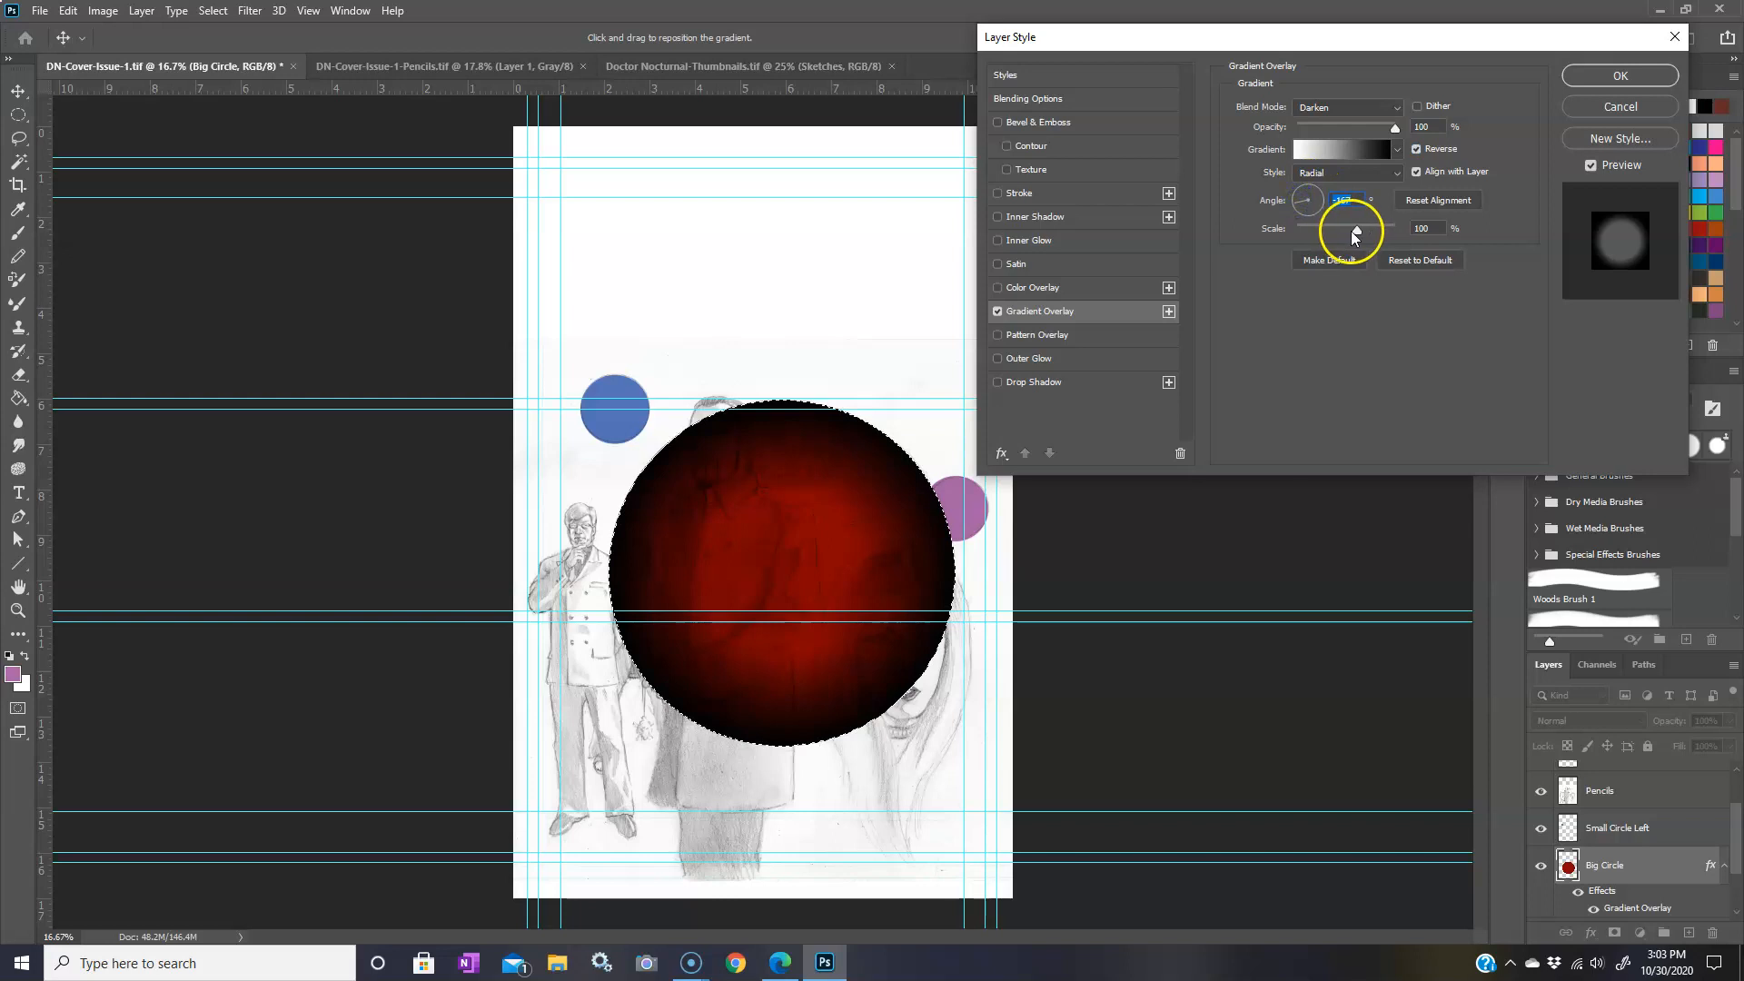
drag(1353, 231, 1382, 238)
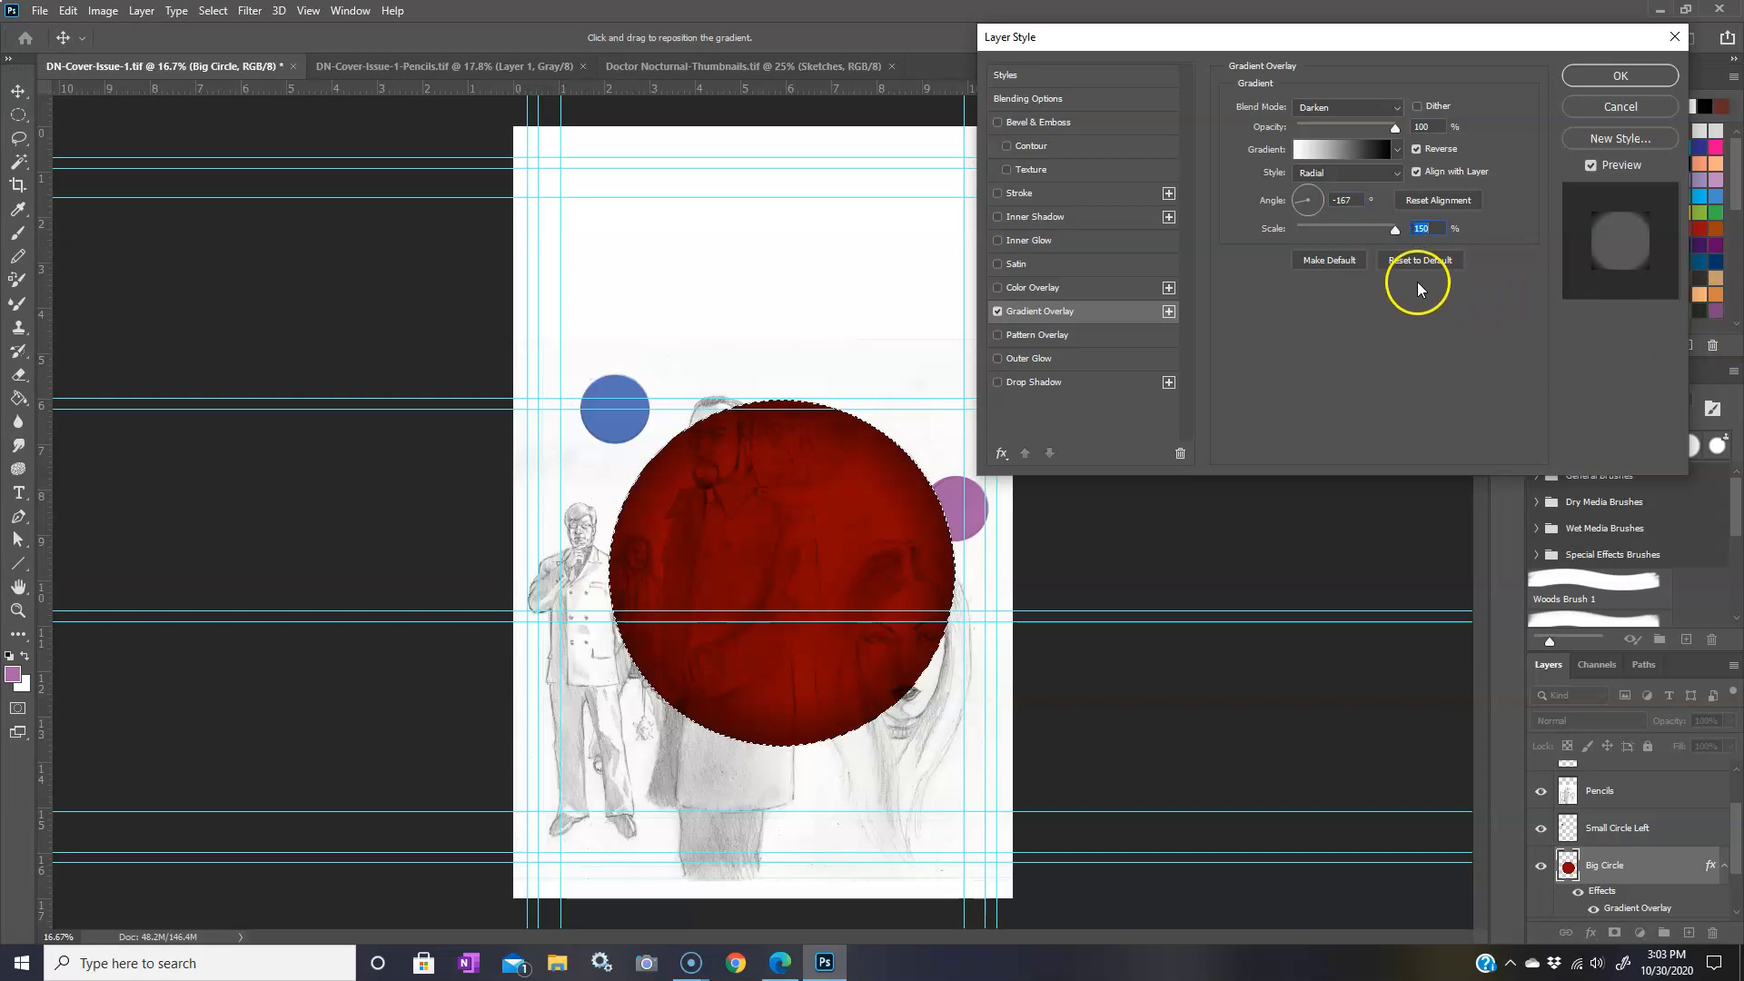
drag(1389, 125, 1387, 125)
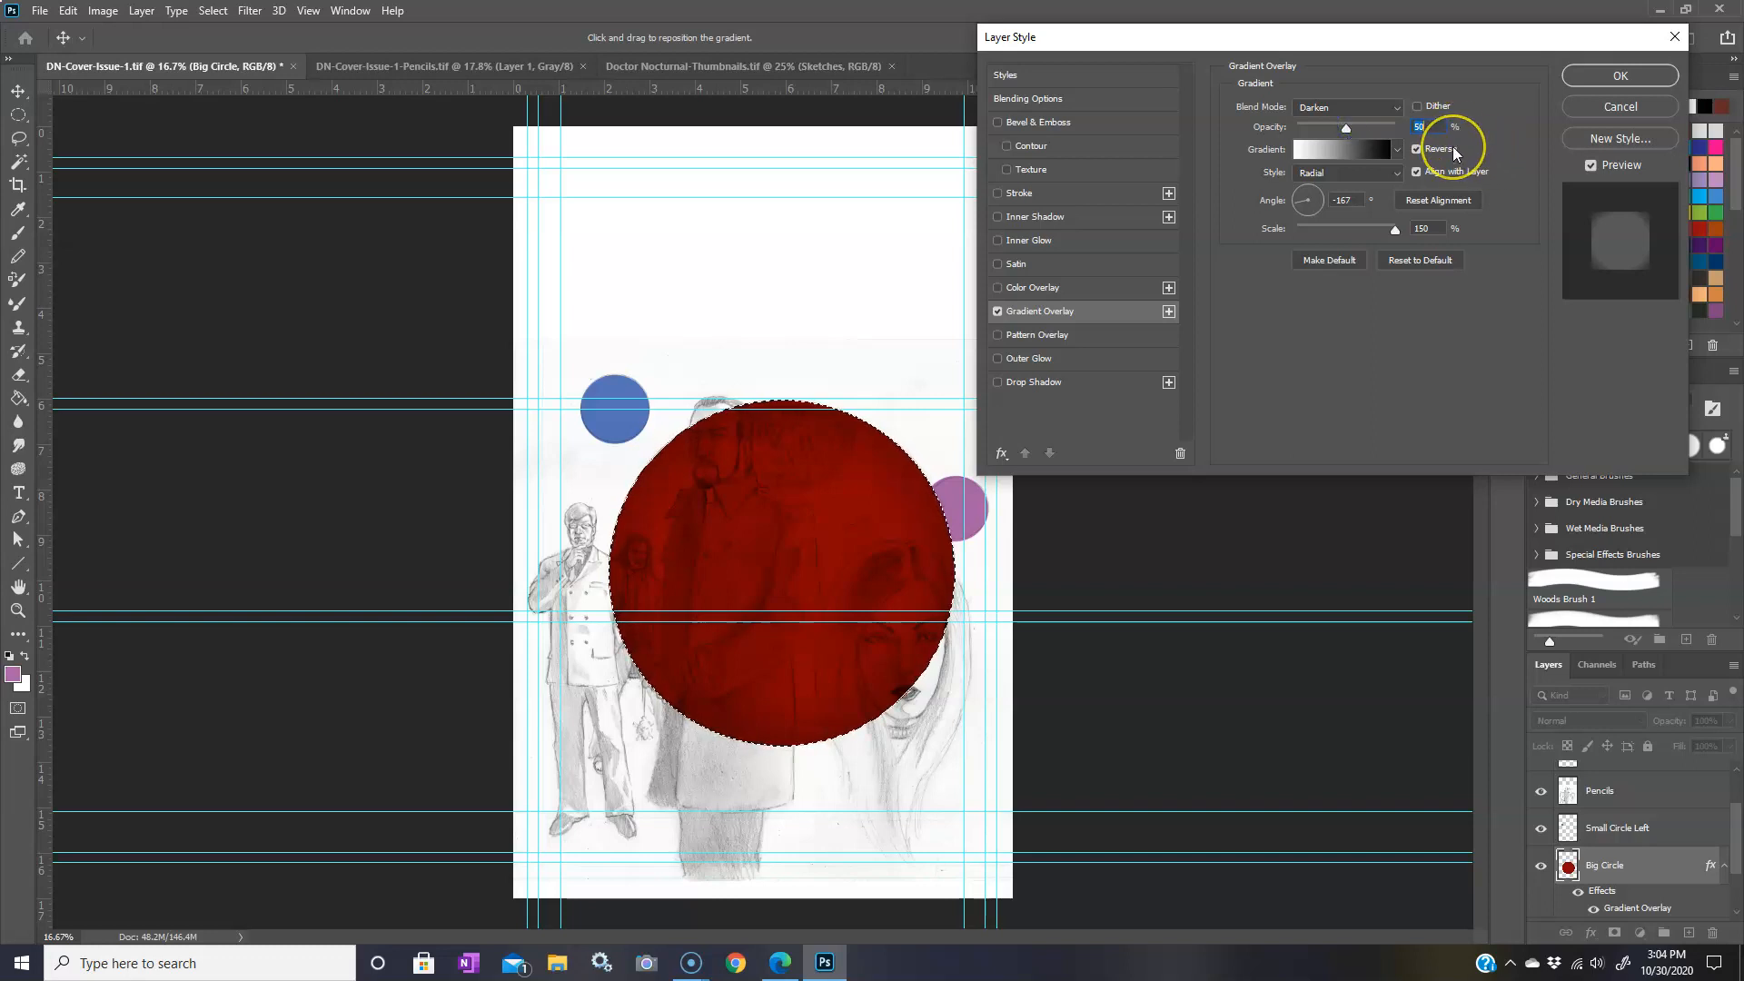
- Try the Multiply, Color Burn, Linear Burn and Darker Color blend modes on the Big Circle's gradient overlay
click(1397, 107)
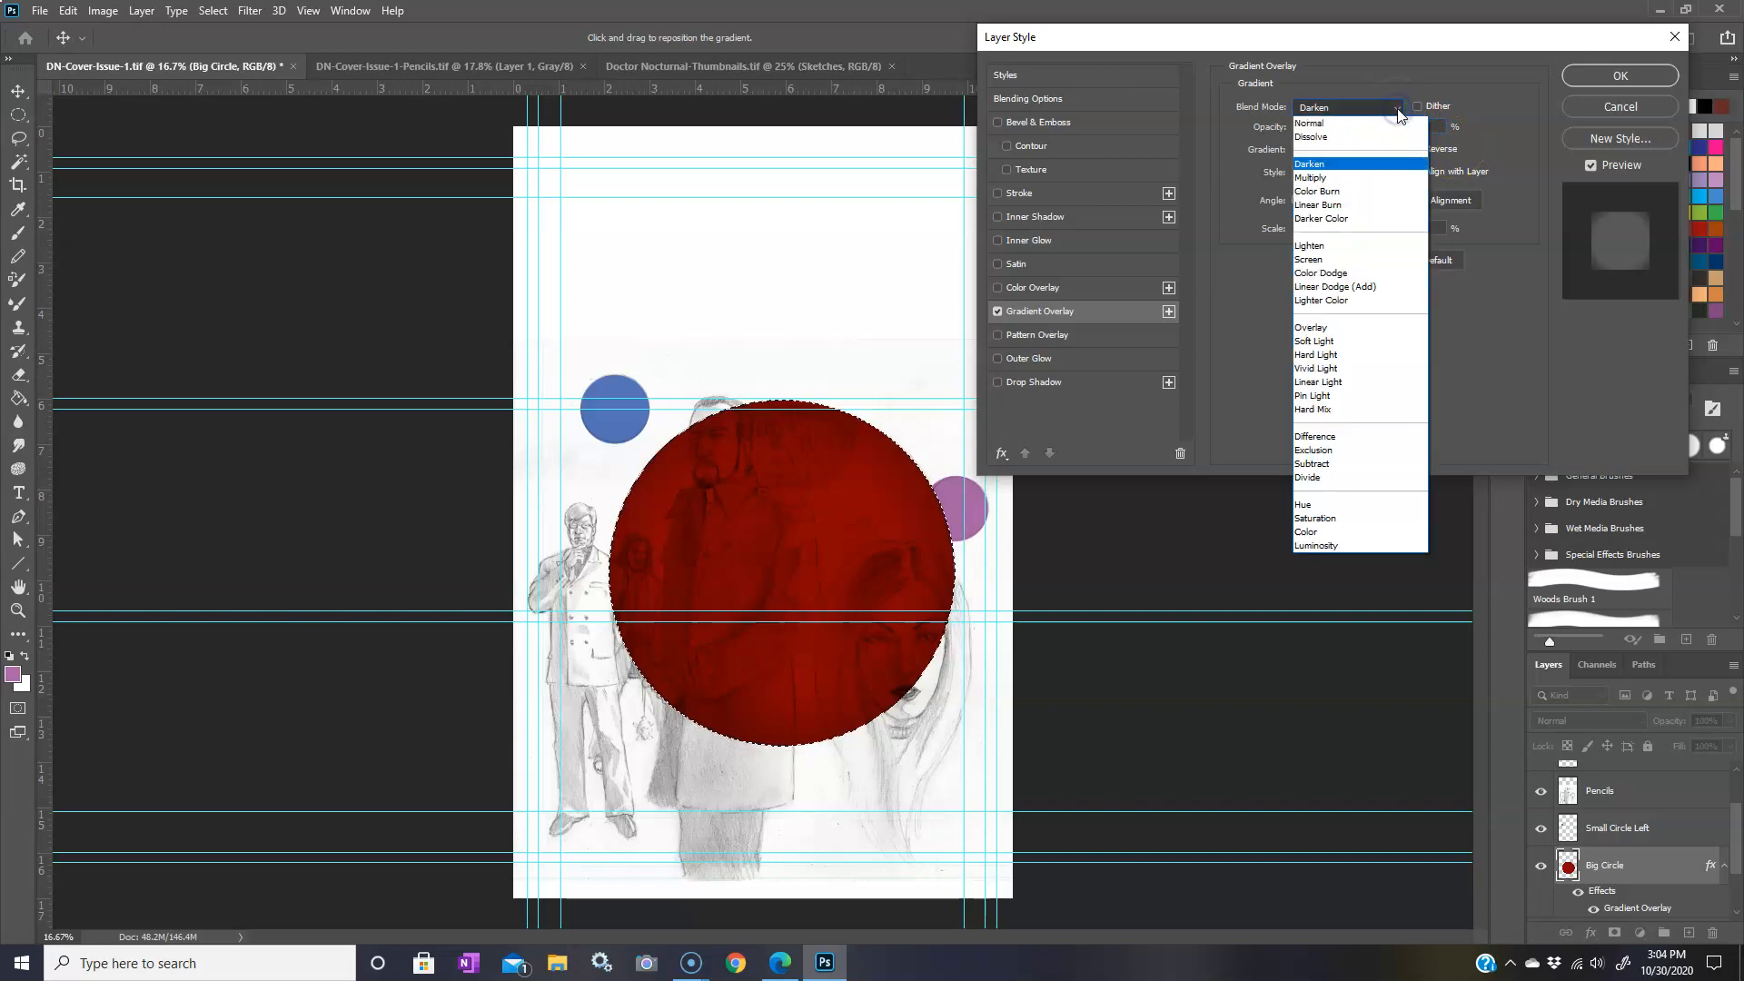
click(1351, 178)
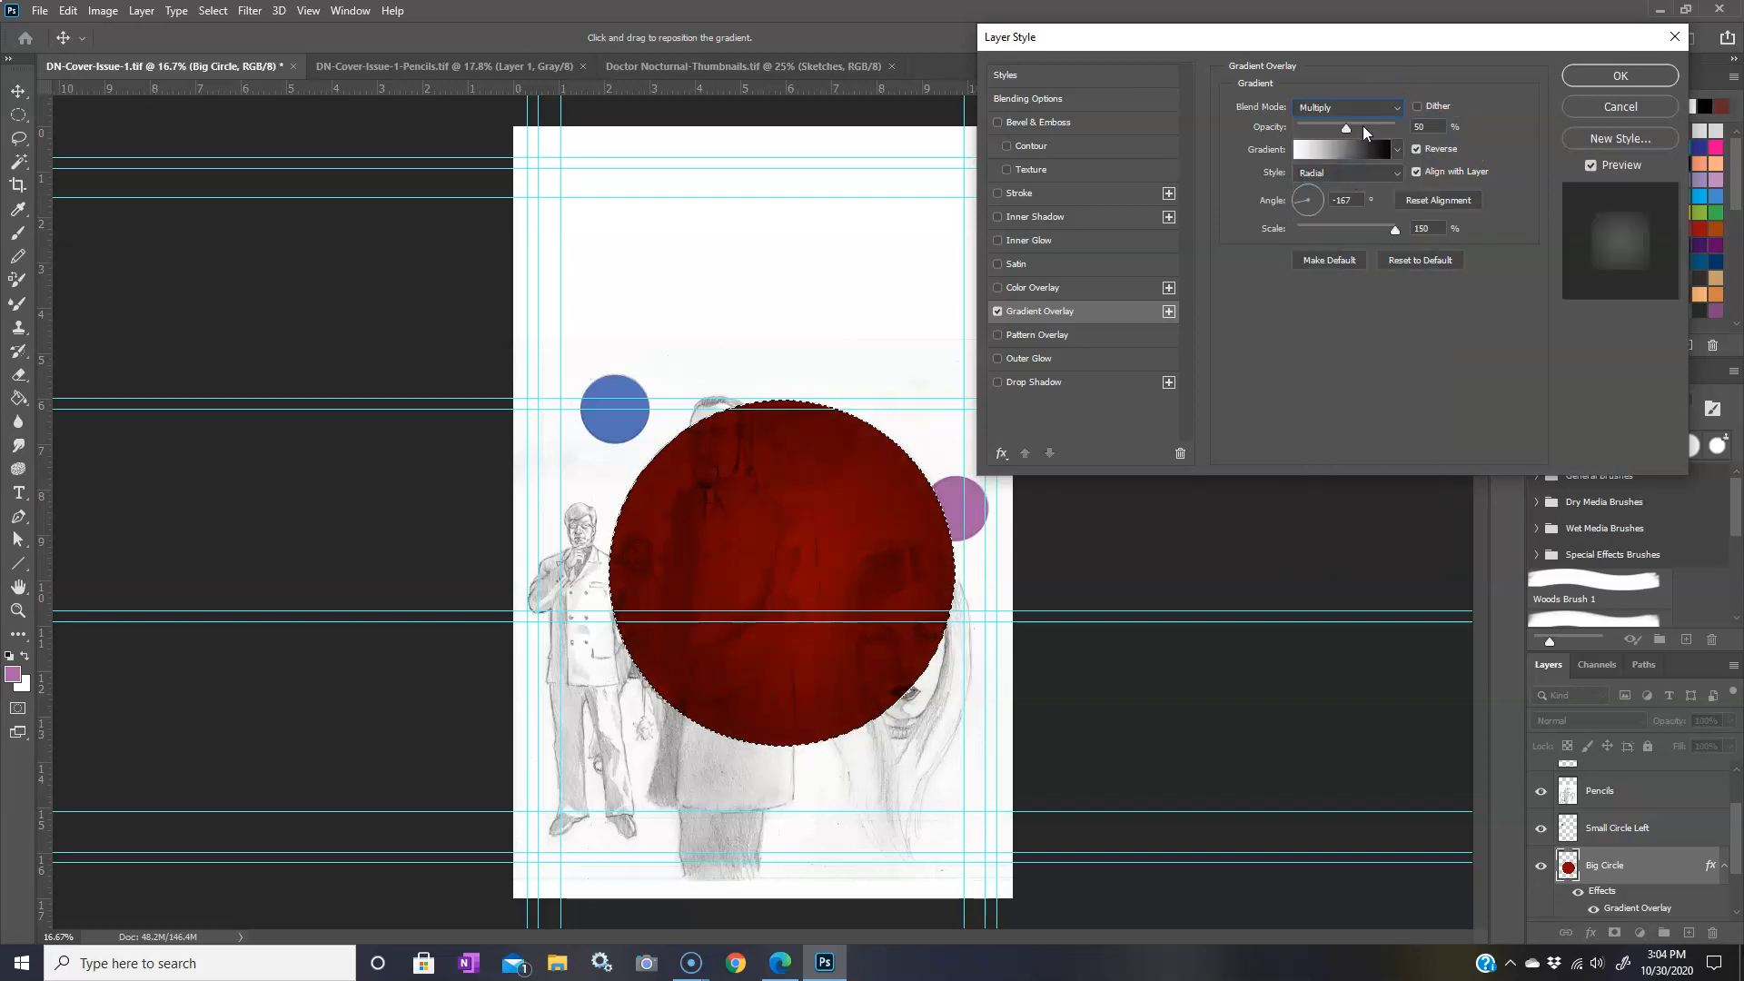
click(1367, 113)
click(1335, 177)
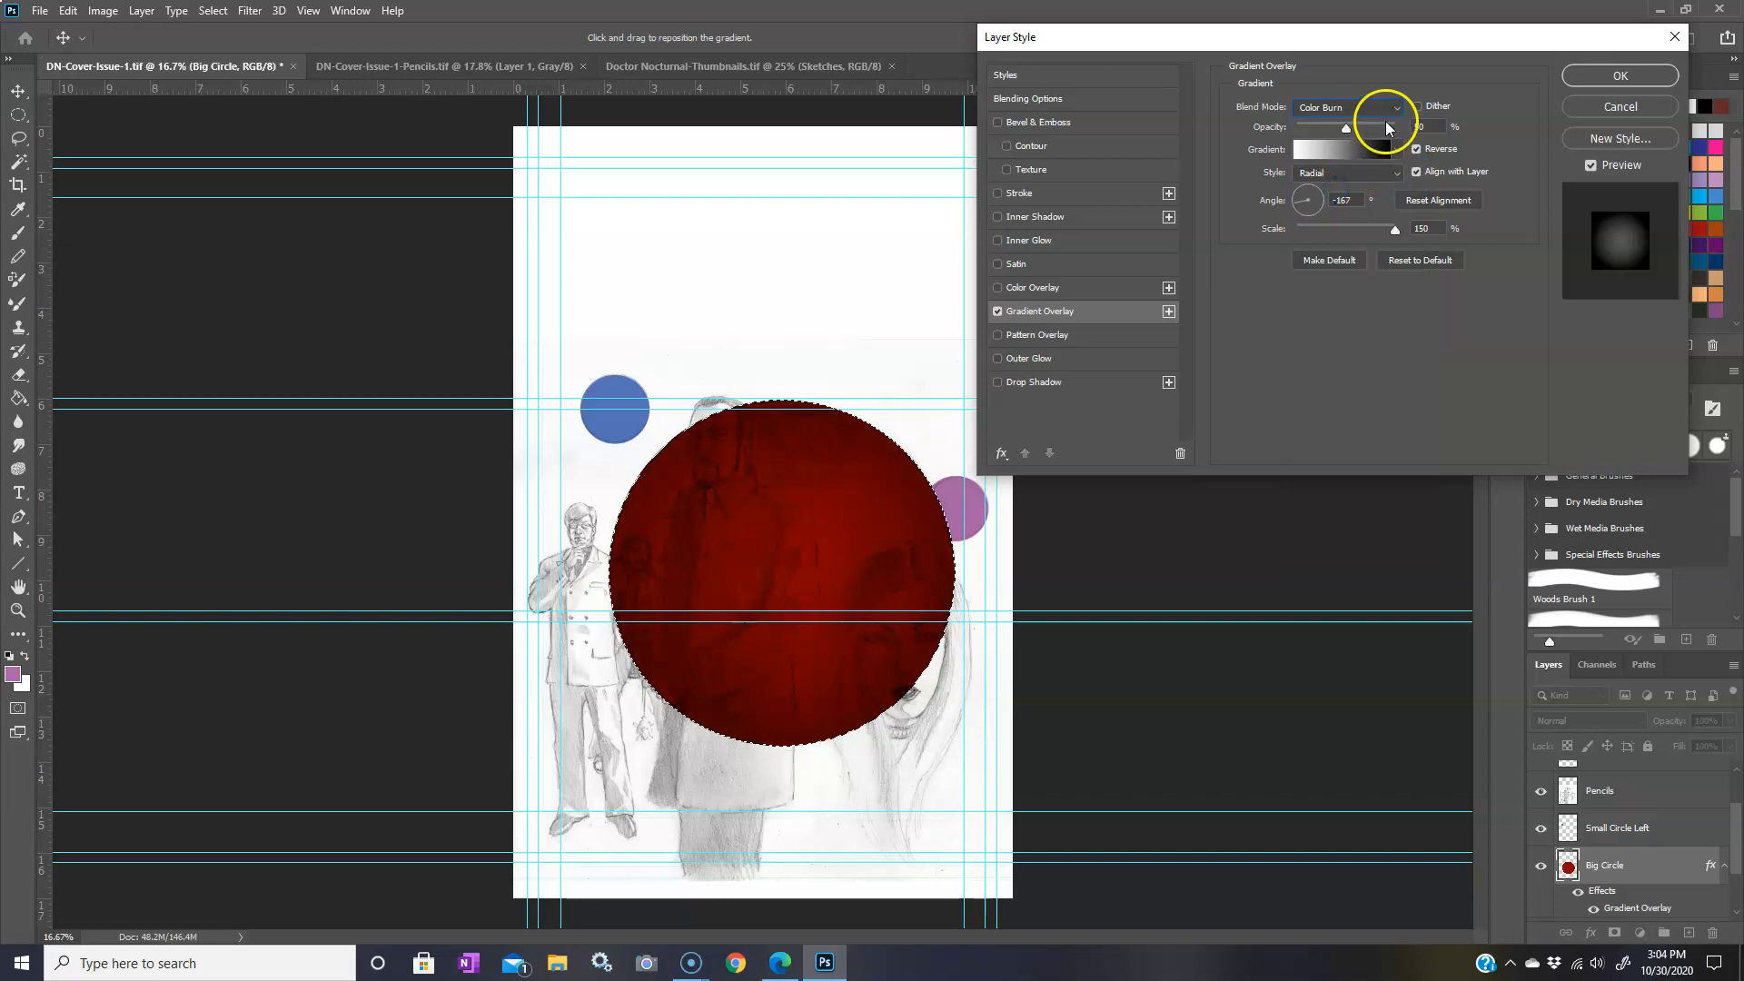
click(1378, 114)
click(1346, 201)
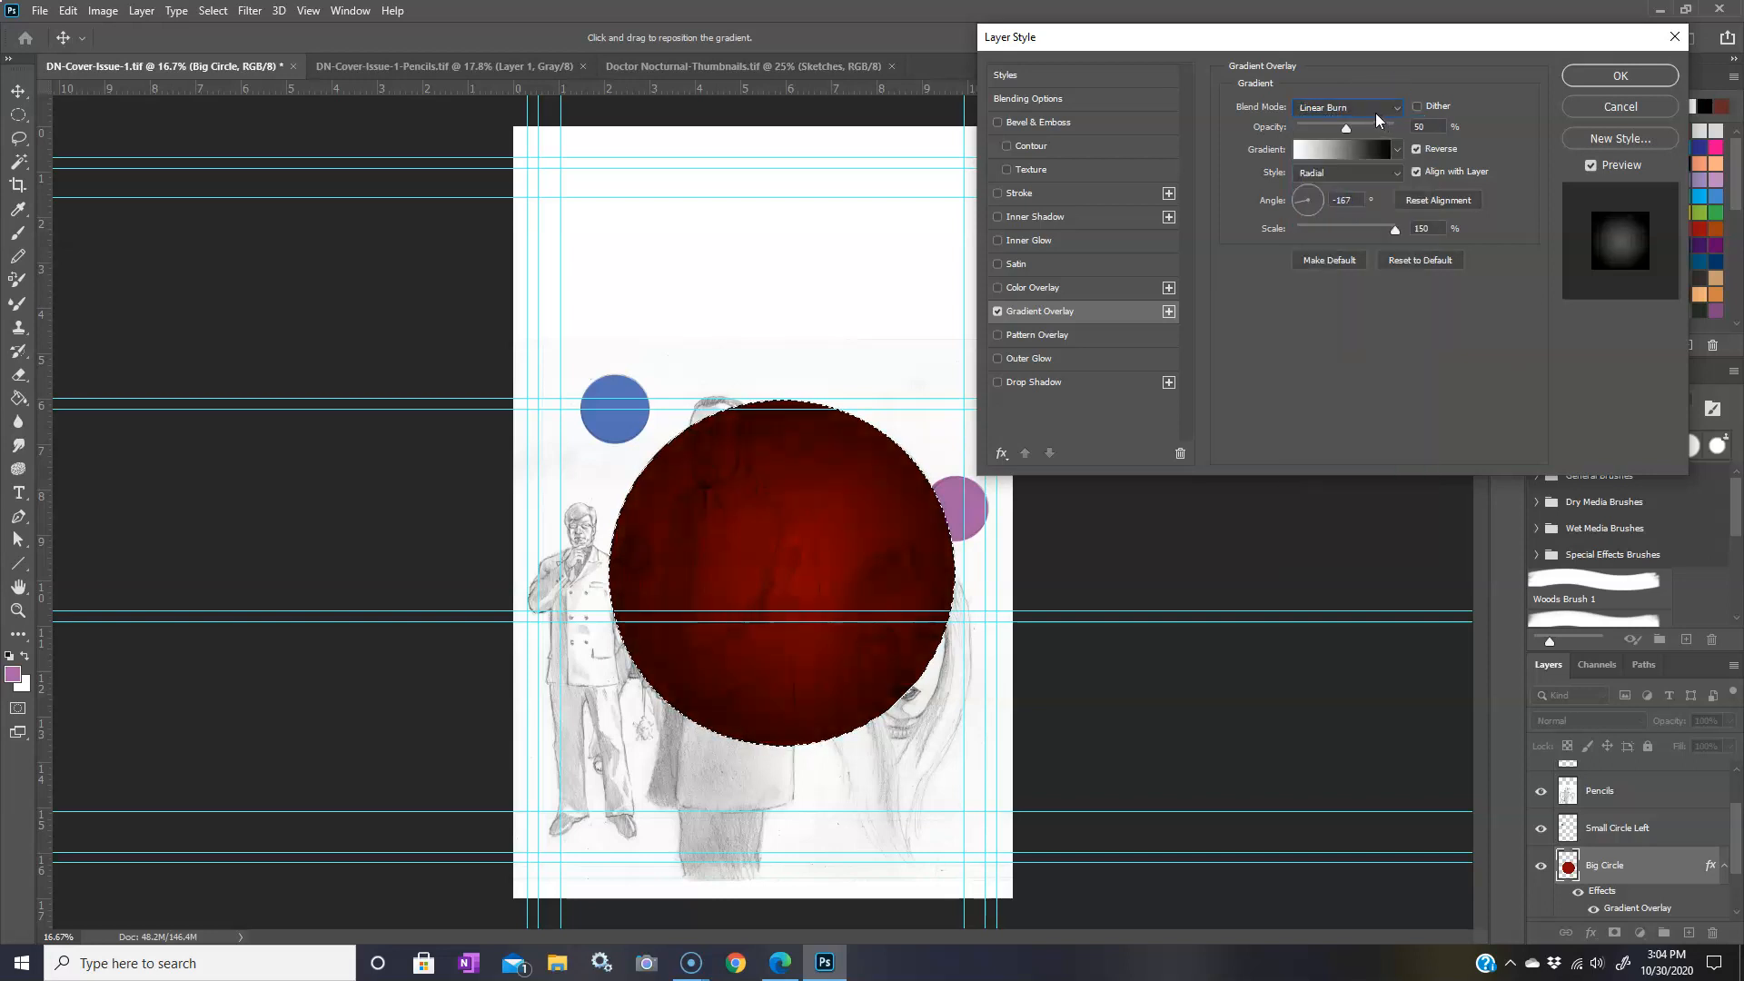
click(1375, 111)
click(1321, 218)
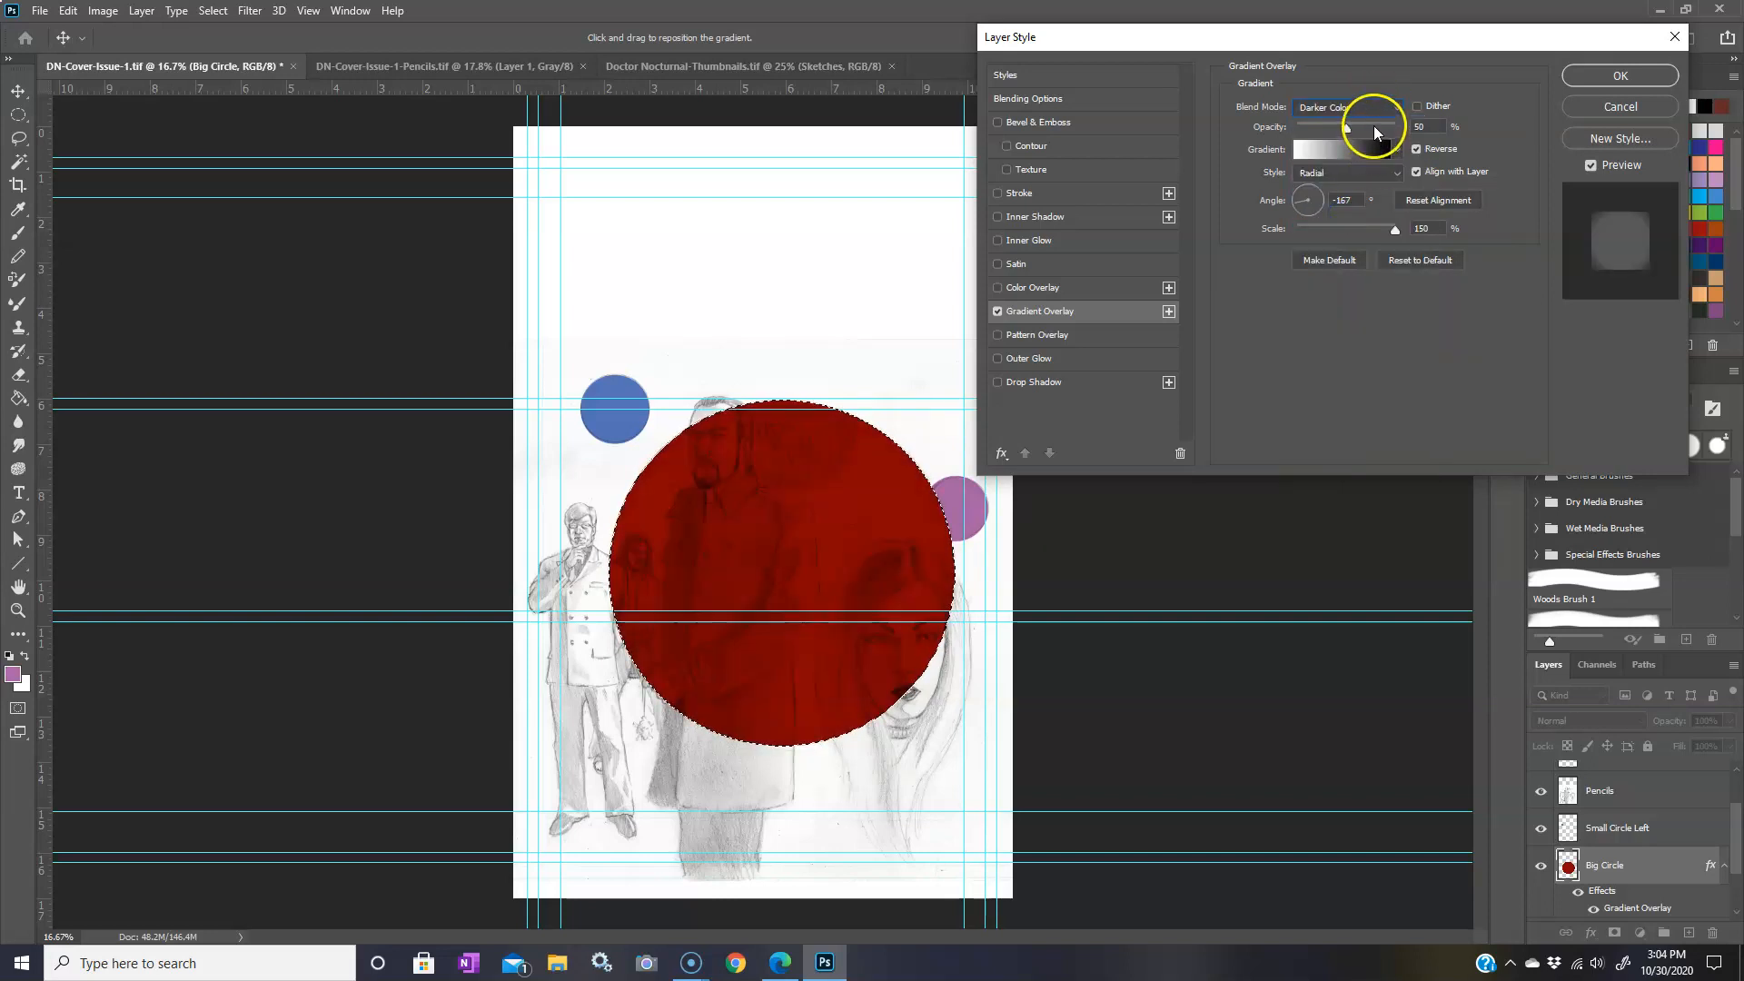
- Try the Lighten and Screen blend modes on the gradient overlay, and set it to Color Dodge
click(1372, 109)
click(1353, 245)
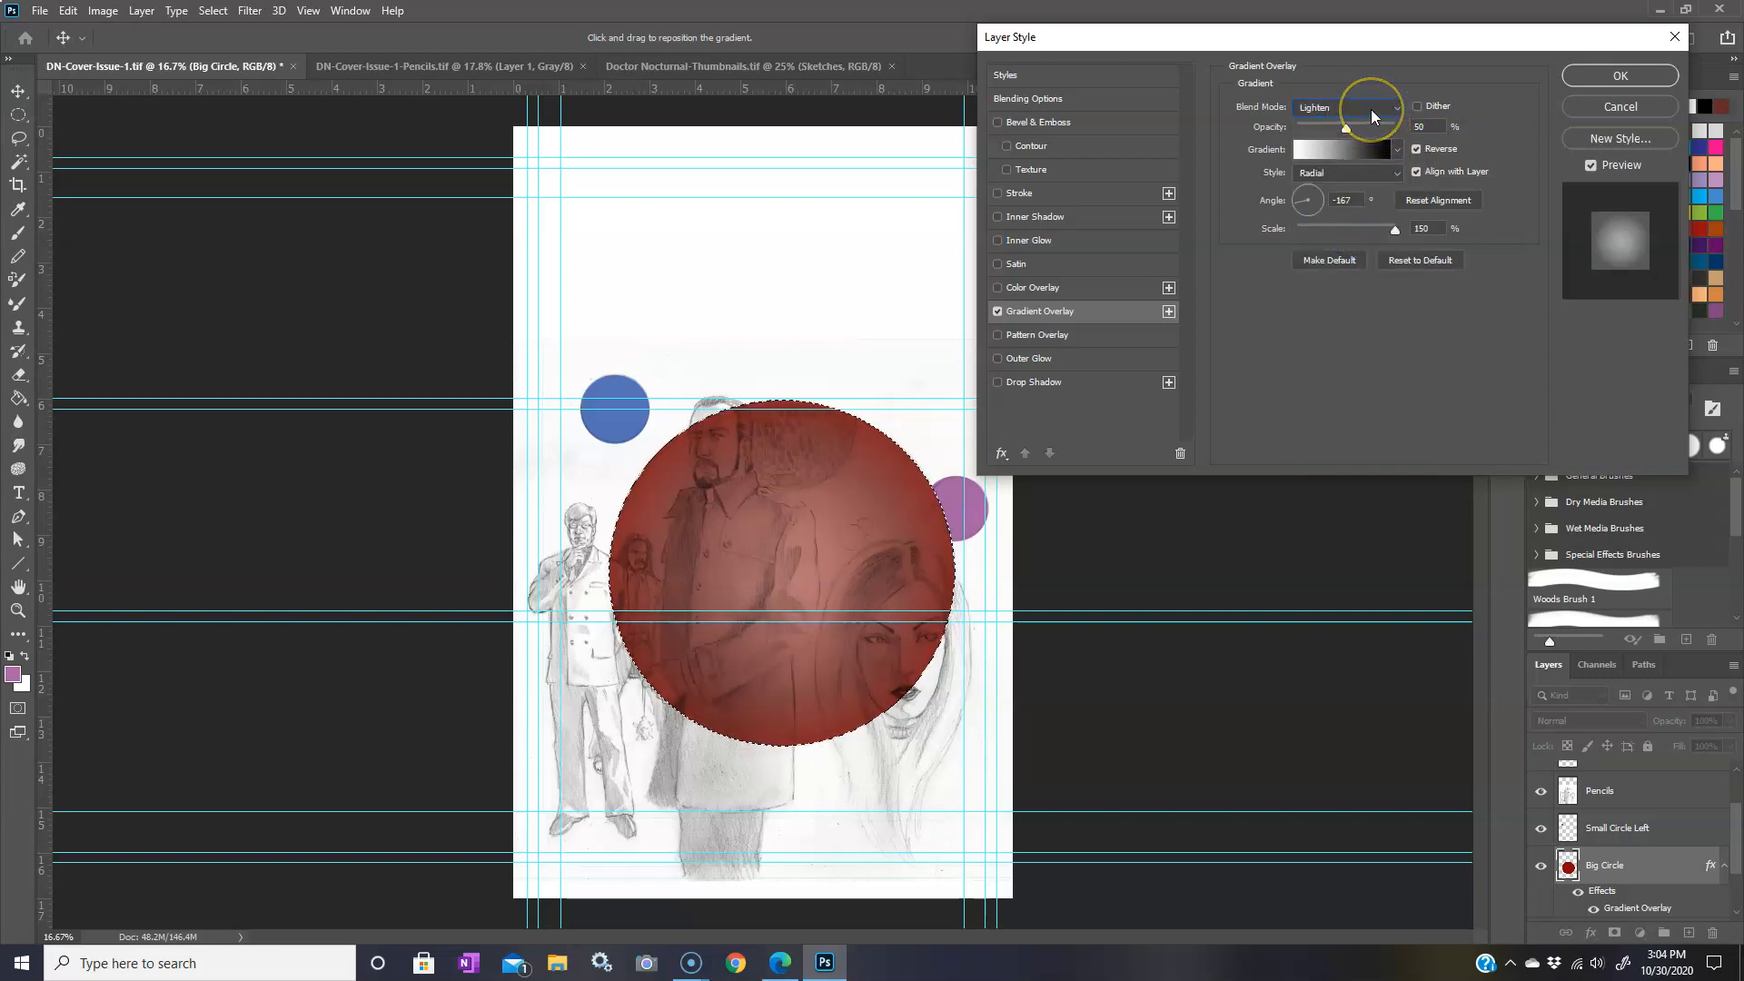
click(1371, 109)
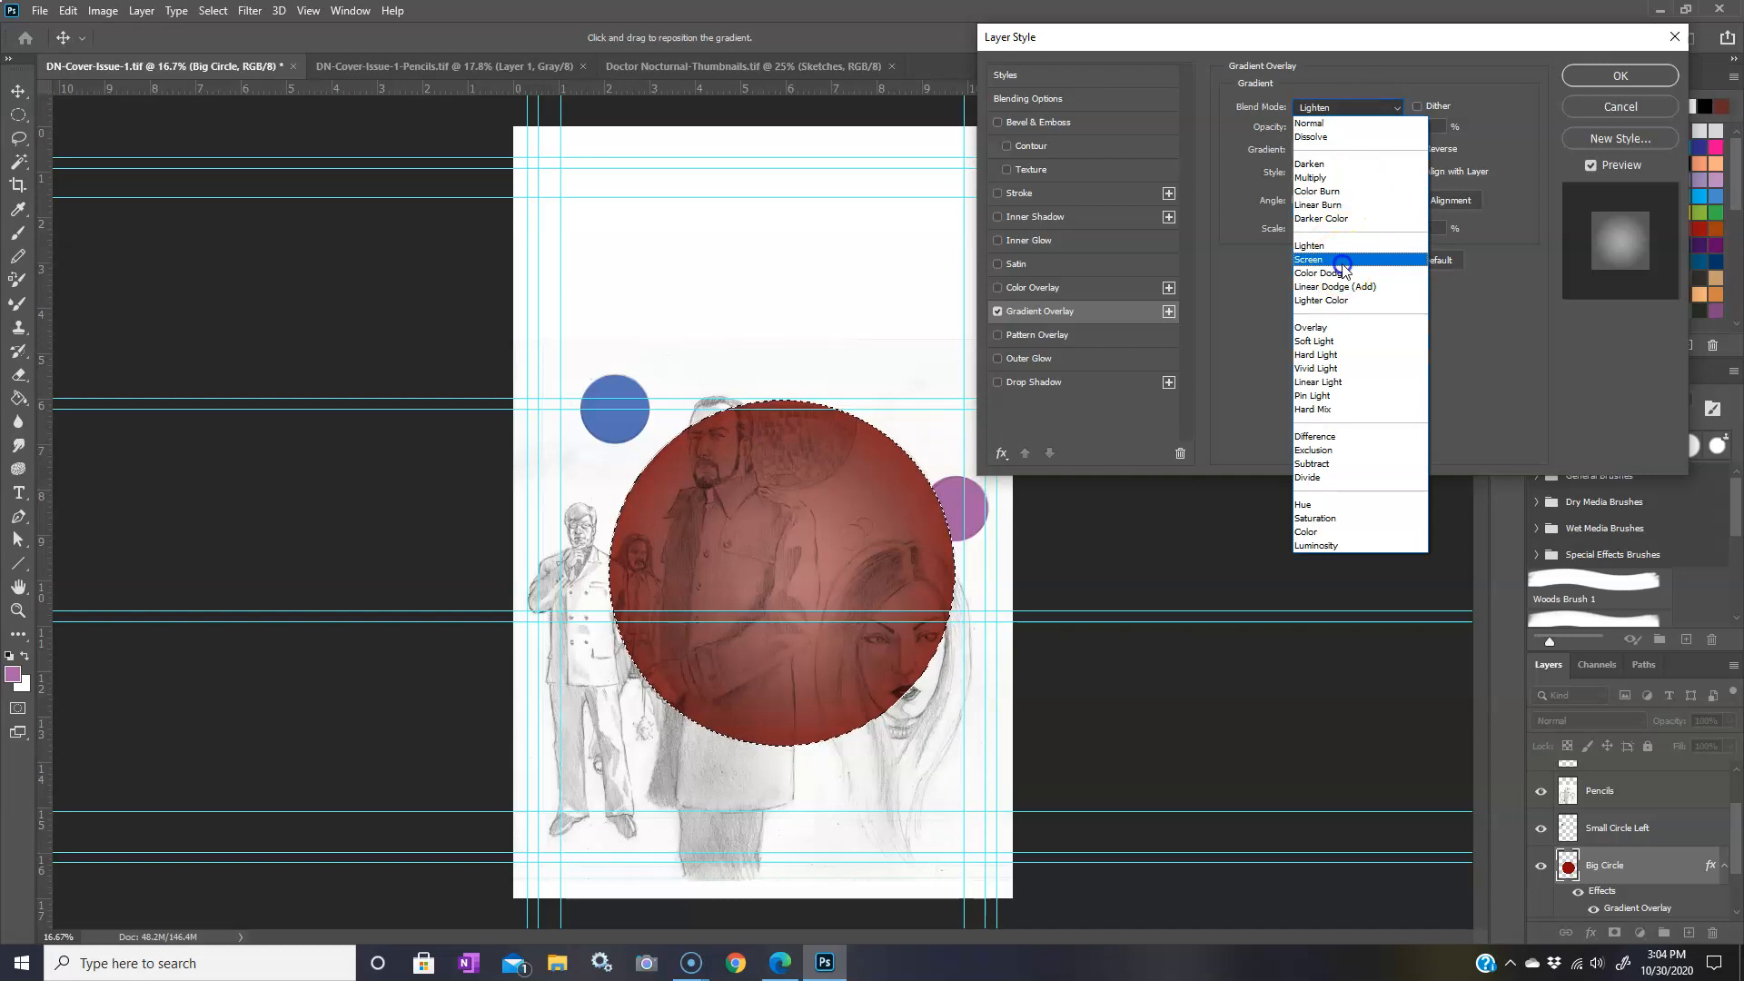
click(1353, 261)
click(1370, 112)
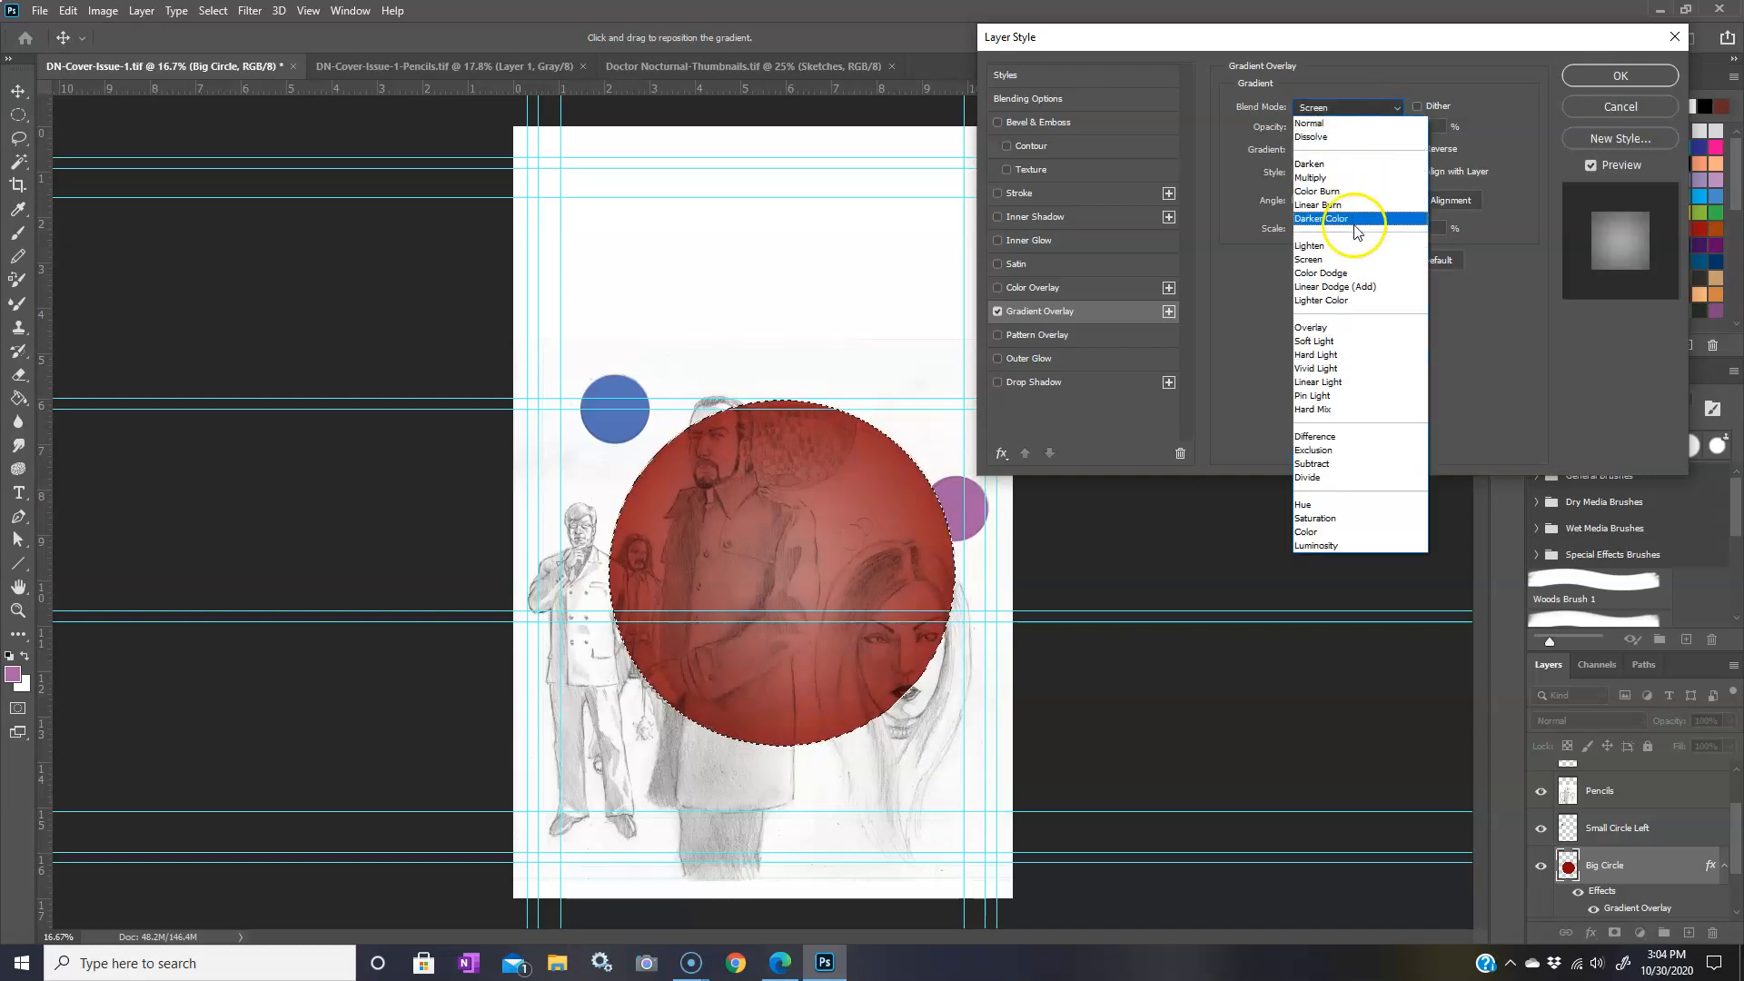
click(1362, 276)
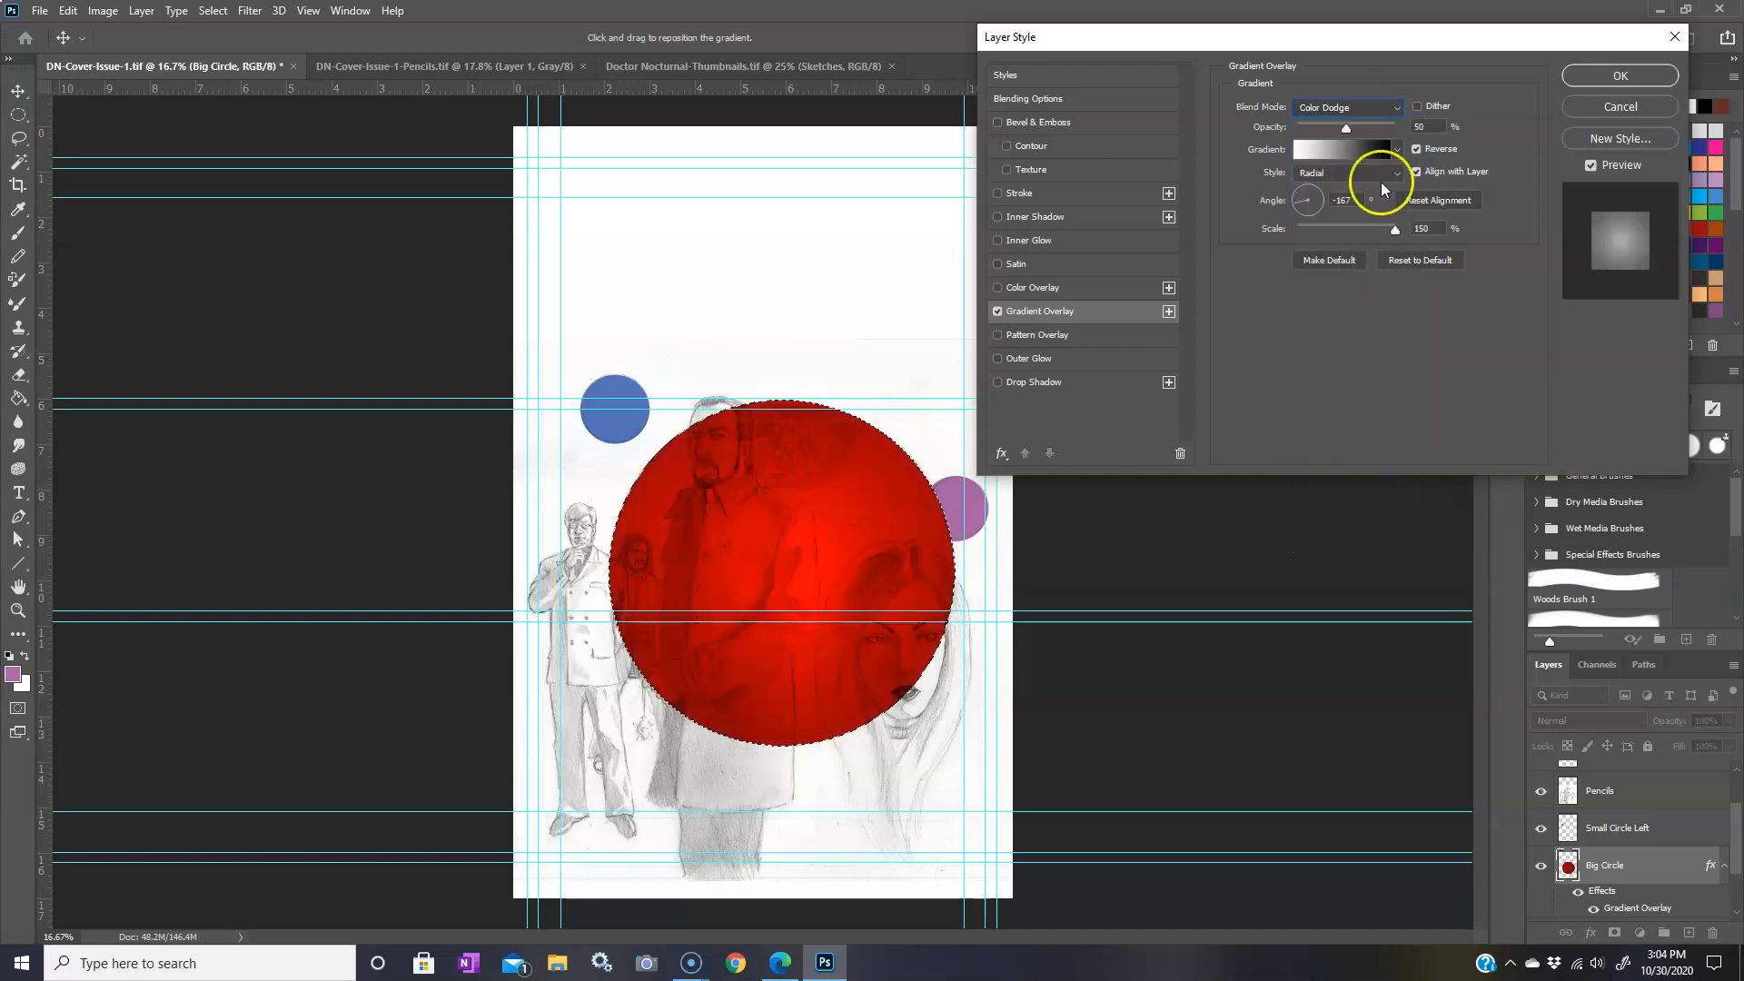
- Try the Lighter Color, Overlay, Soft Light and Hard Light blend modes on the Big Circle's gradient overlay
click(1374, 111)
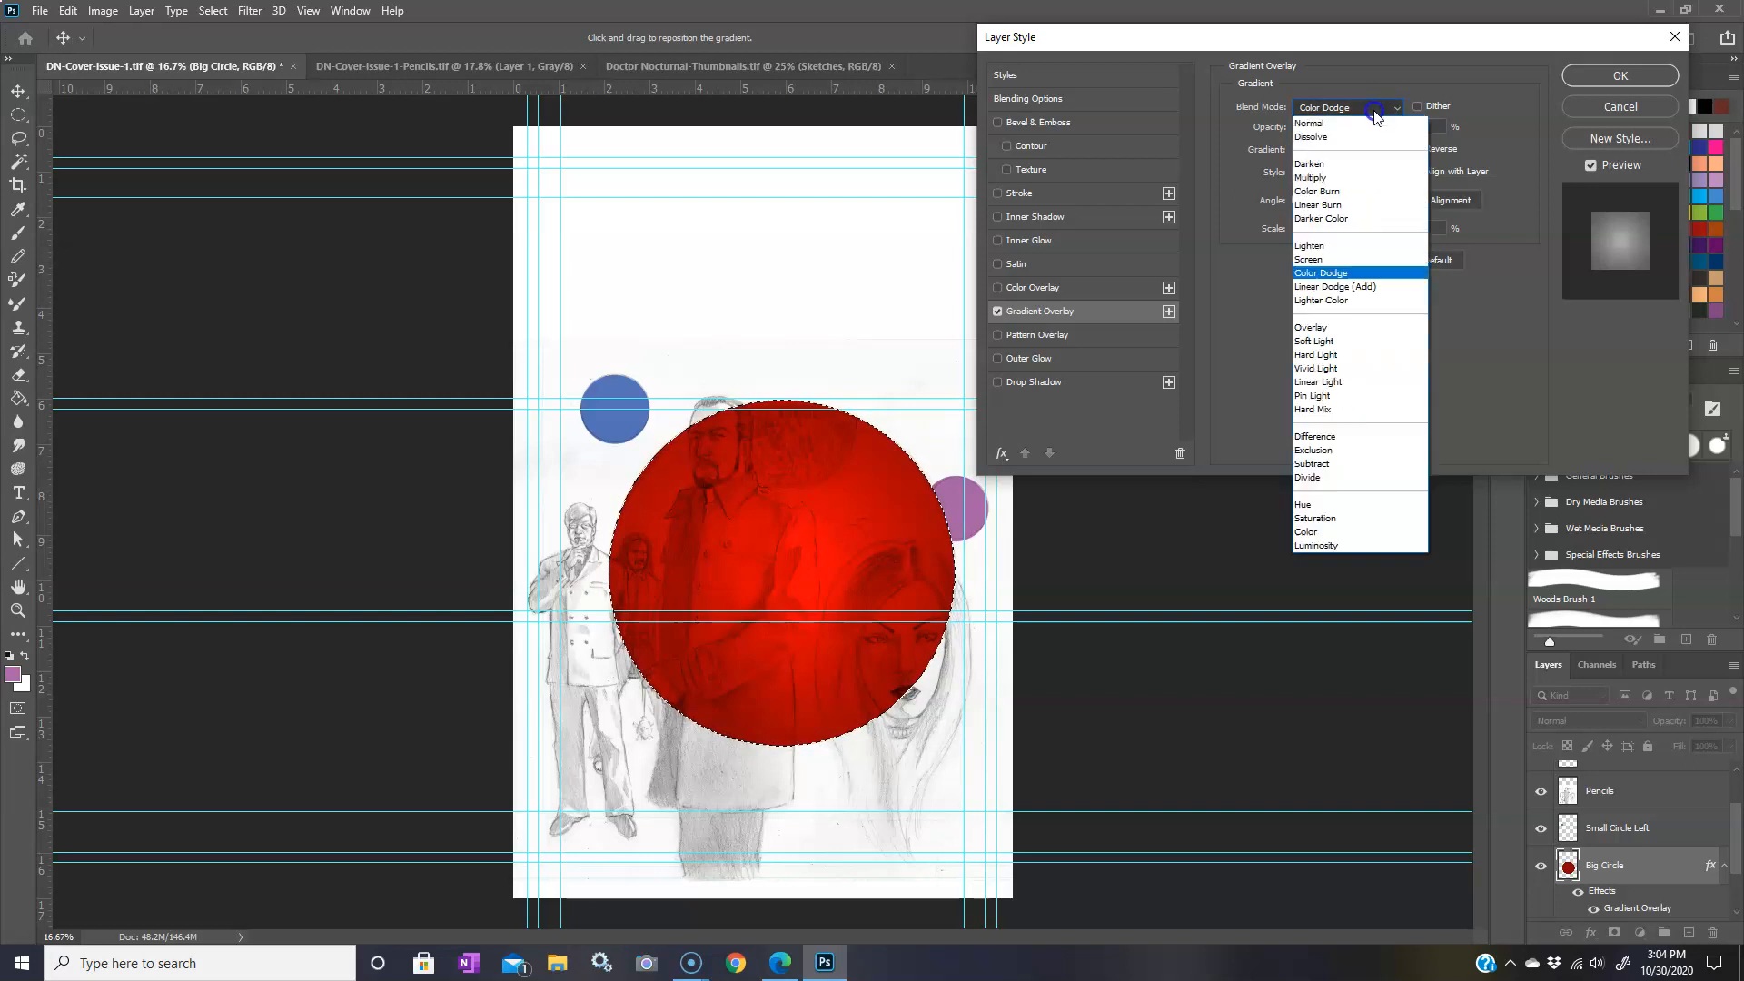
click(1352, 301)
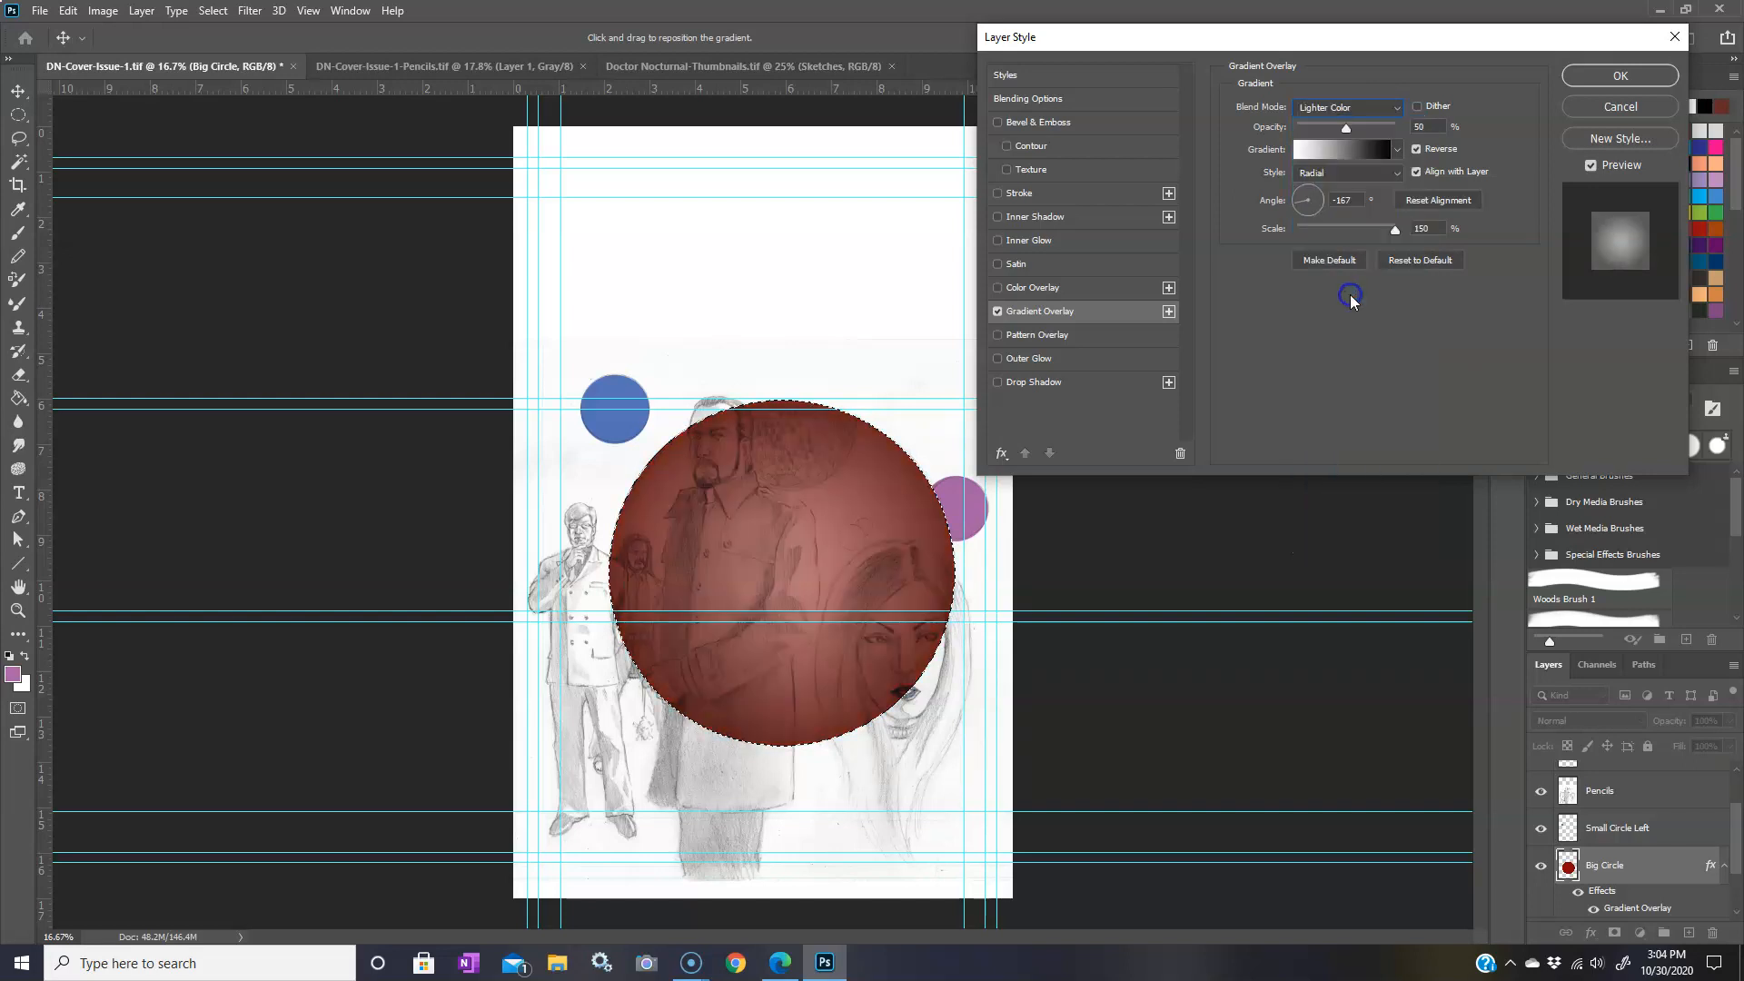
click(1372, 111)
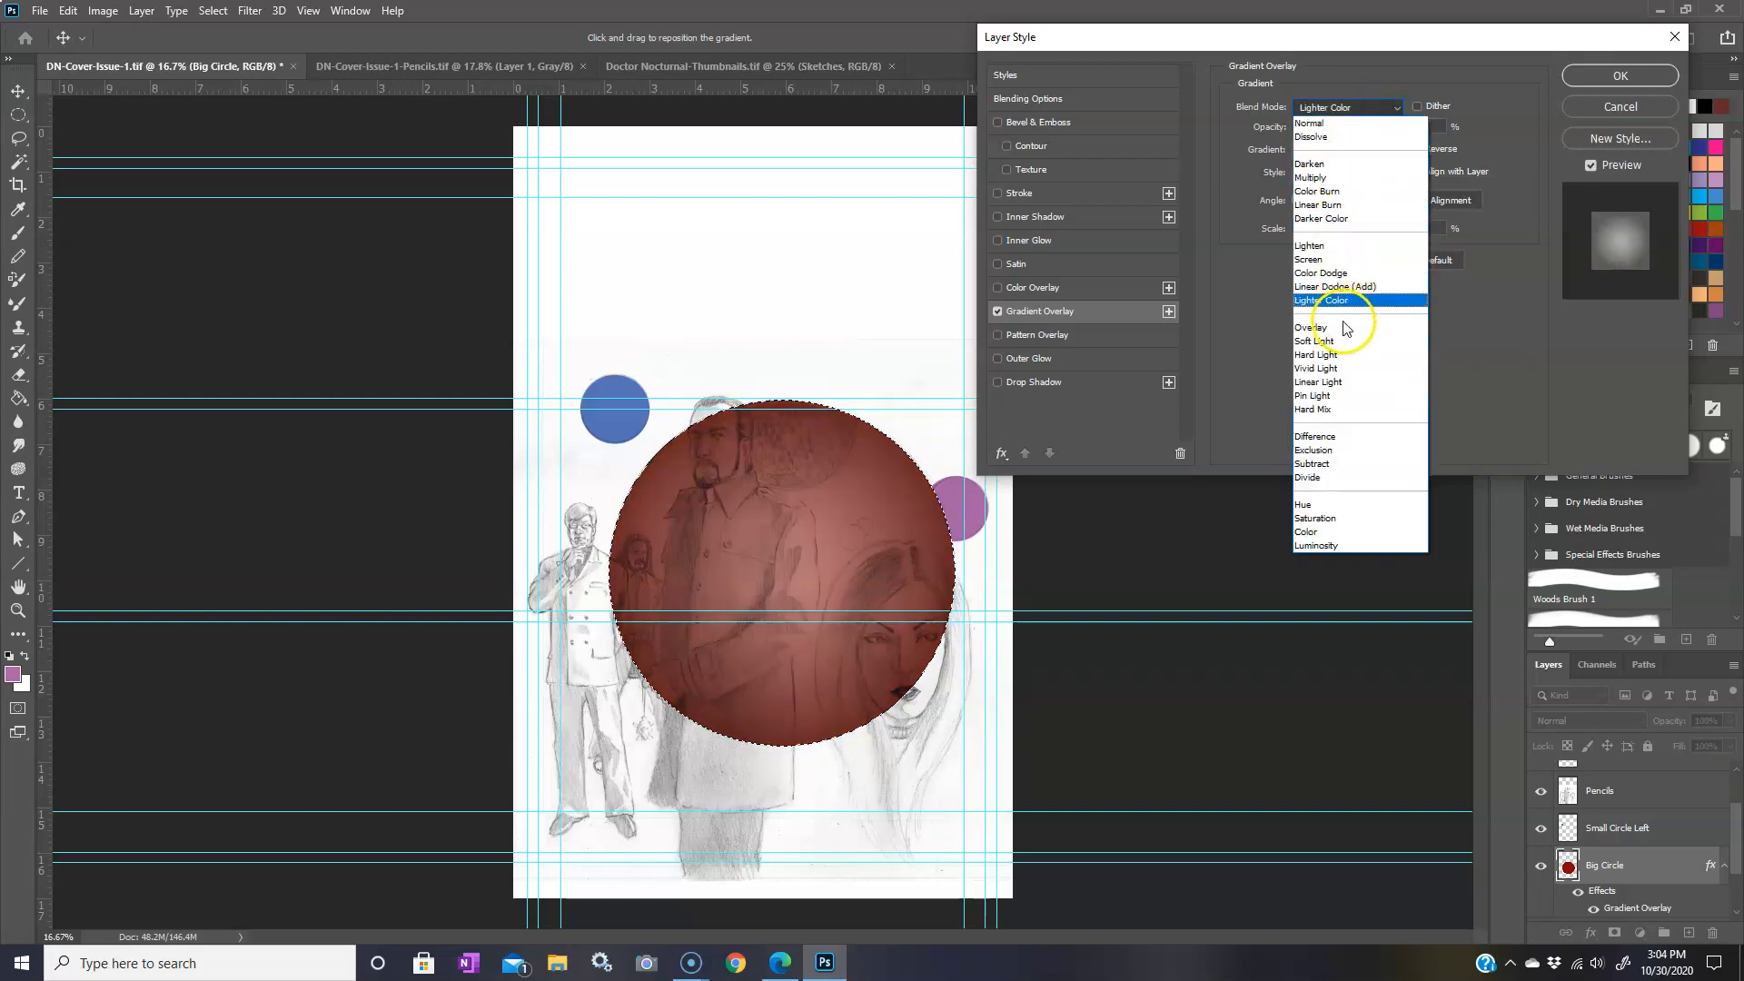
click(1345, 331)
click(1353, 111)
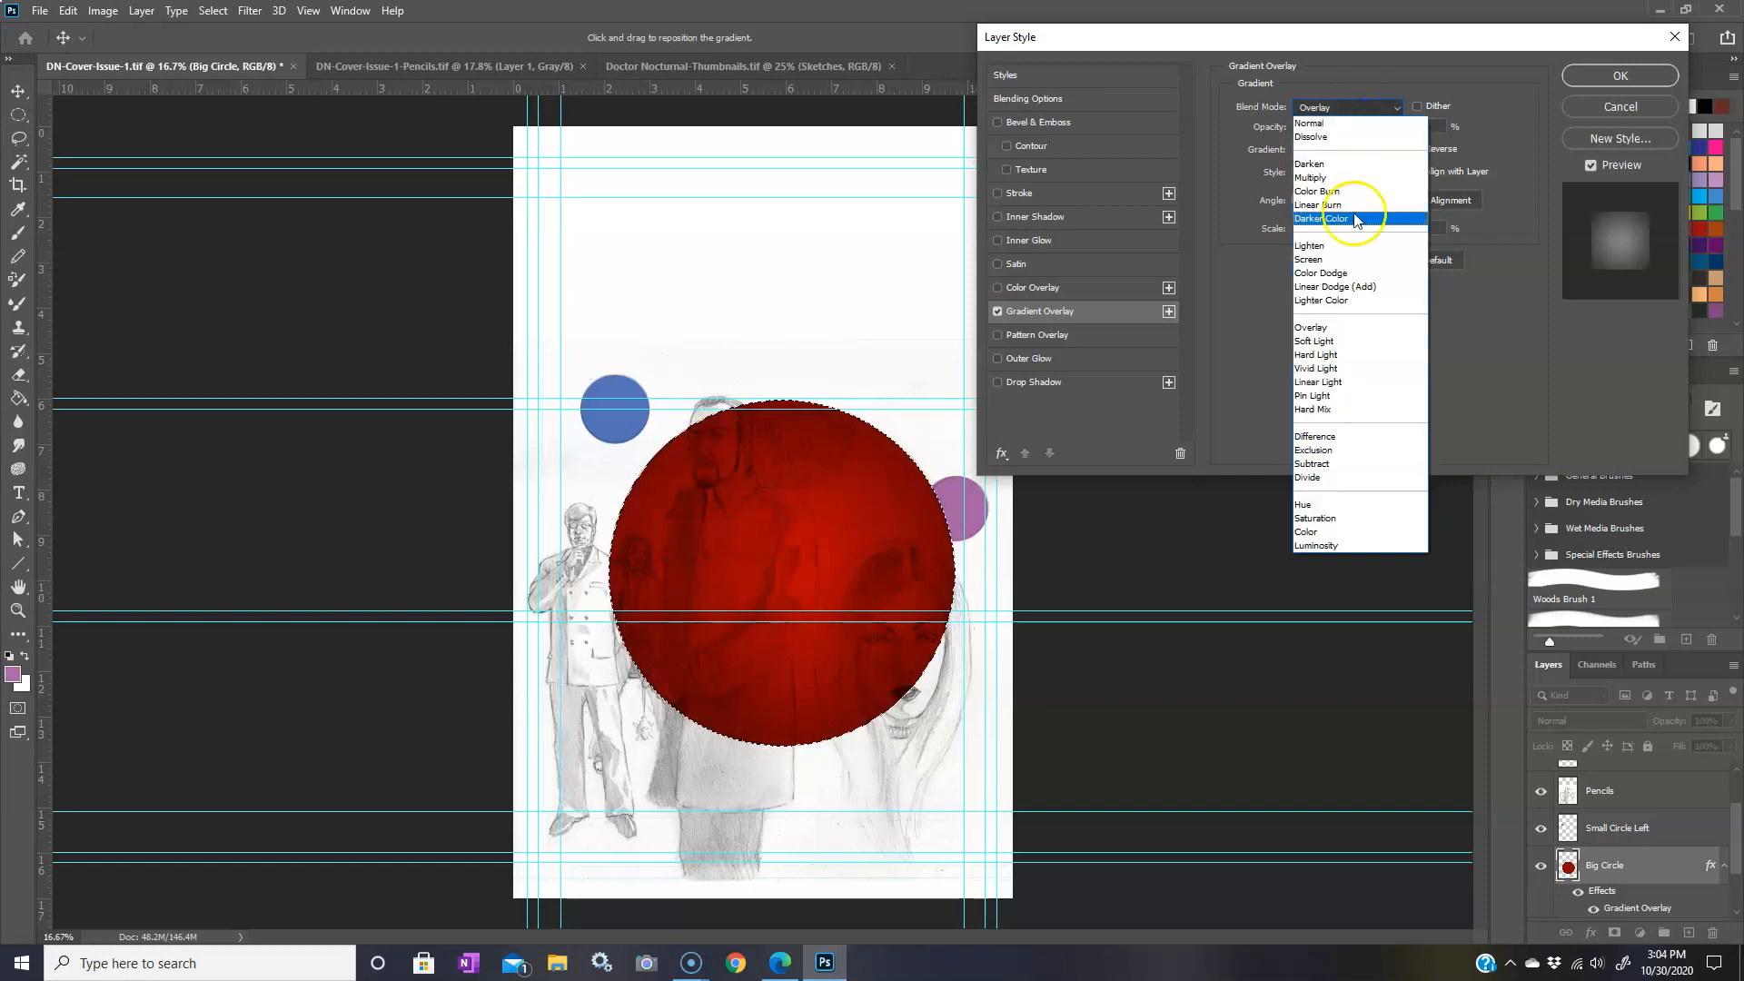
click(1348, 341)
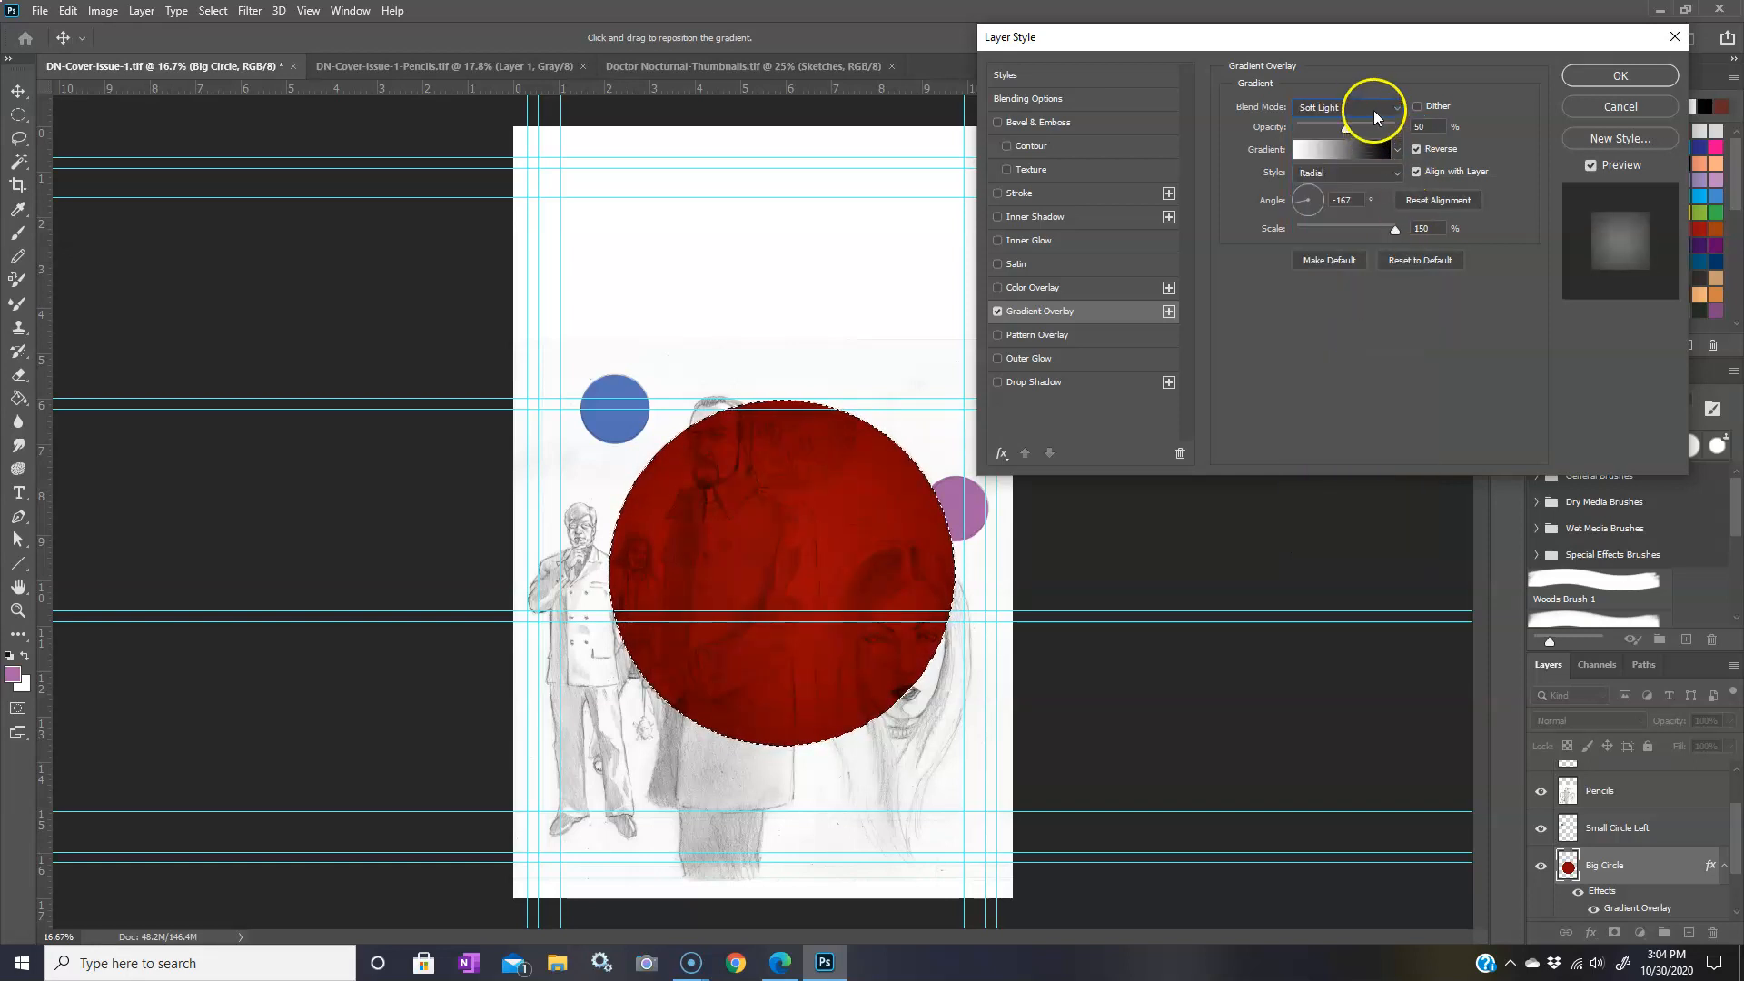
click(1373, 111)
click(1350, 356)
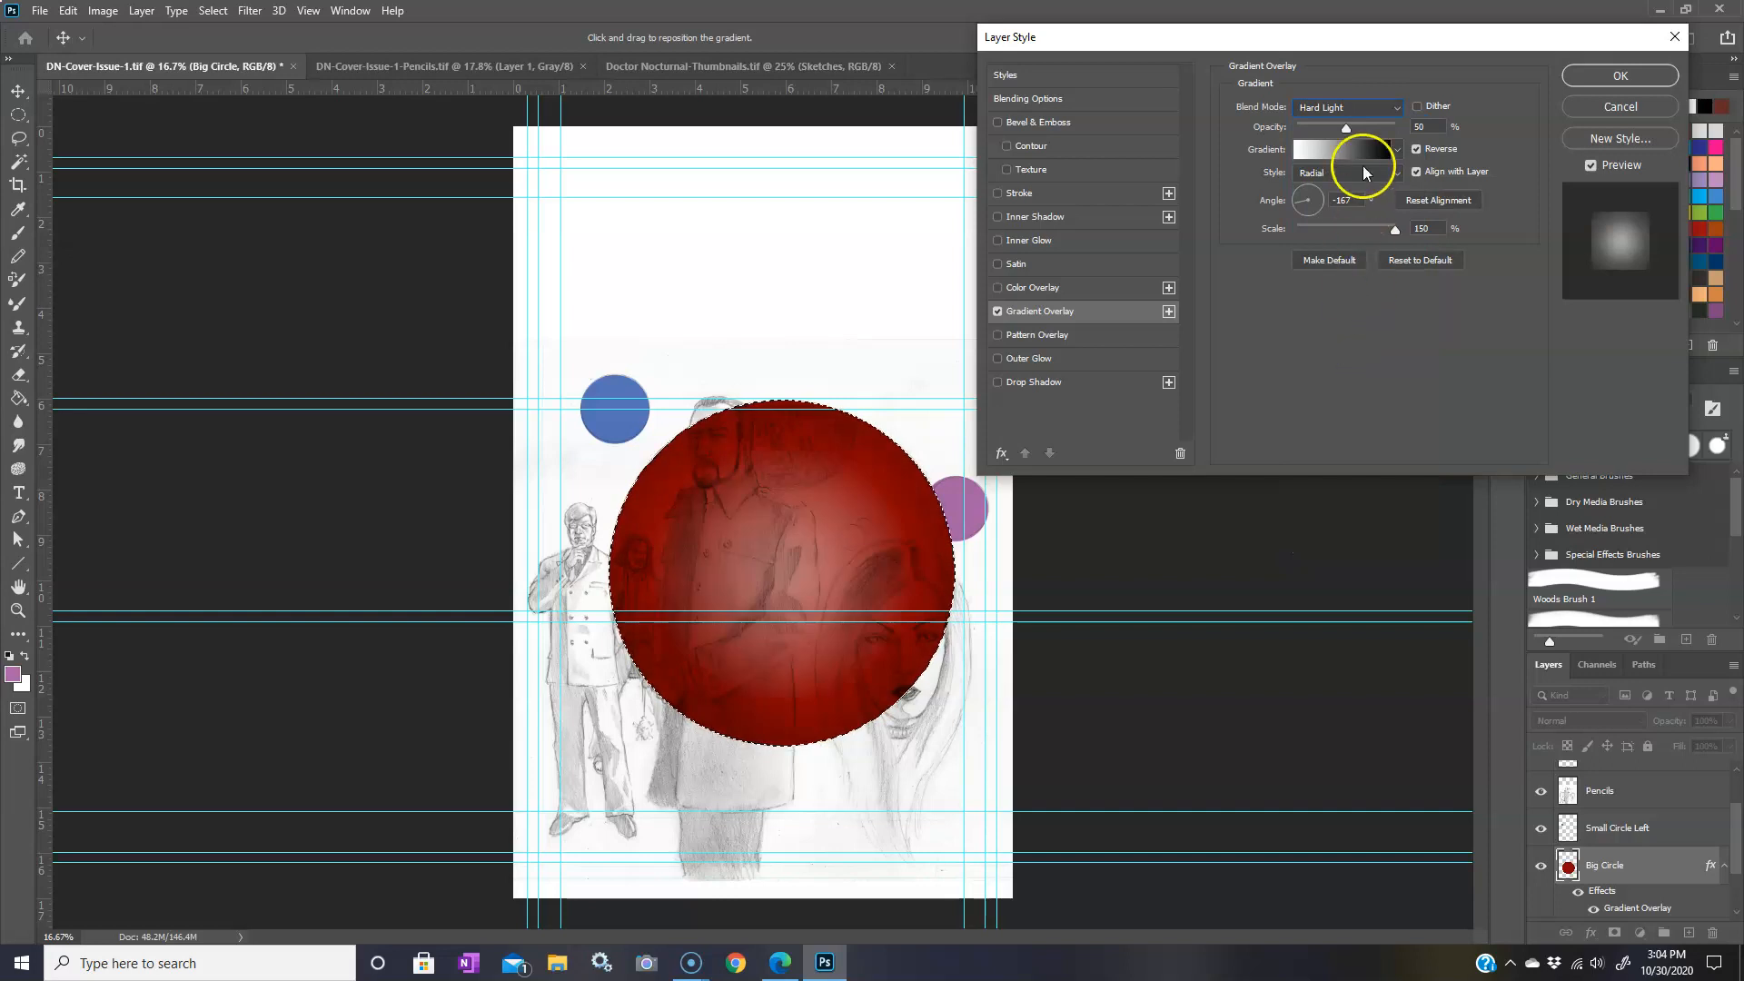
- Try the Vivid Light, Linear Light, Pin Light and Hard Mix blend modes on the gradient overlay
click(1365, 112)
click(1351, 371)
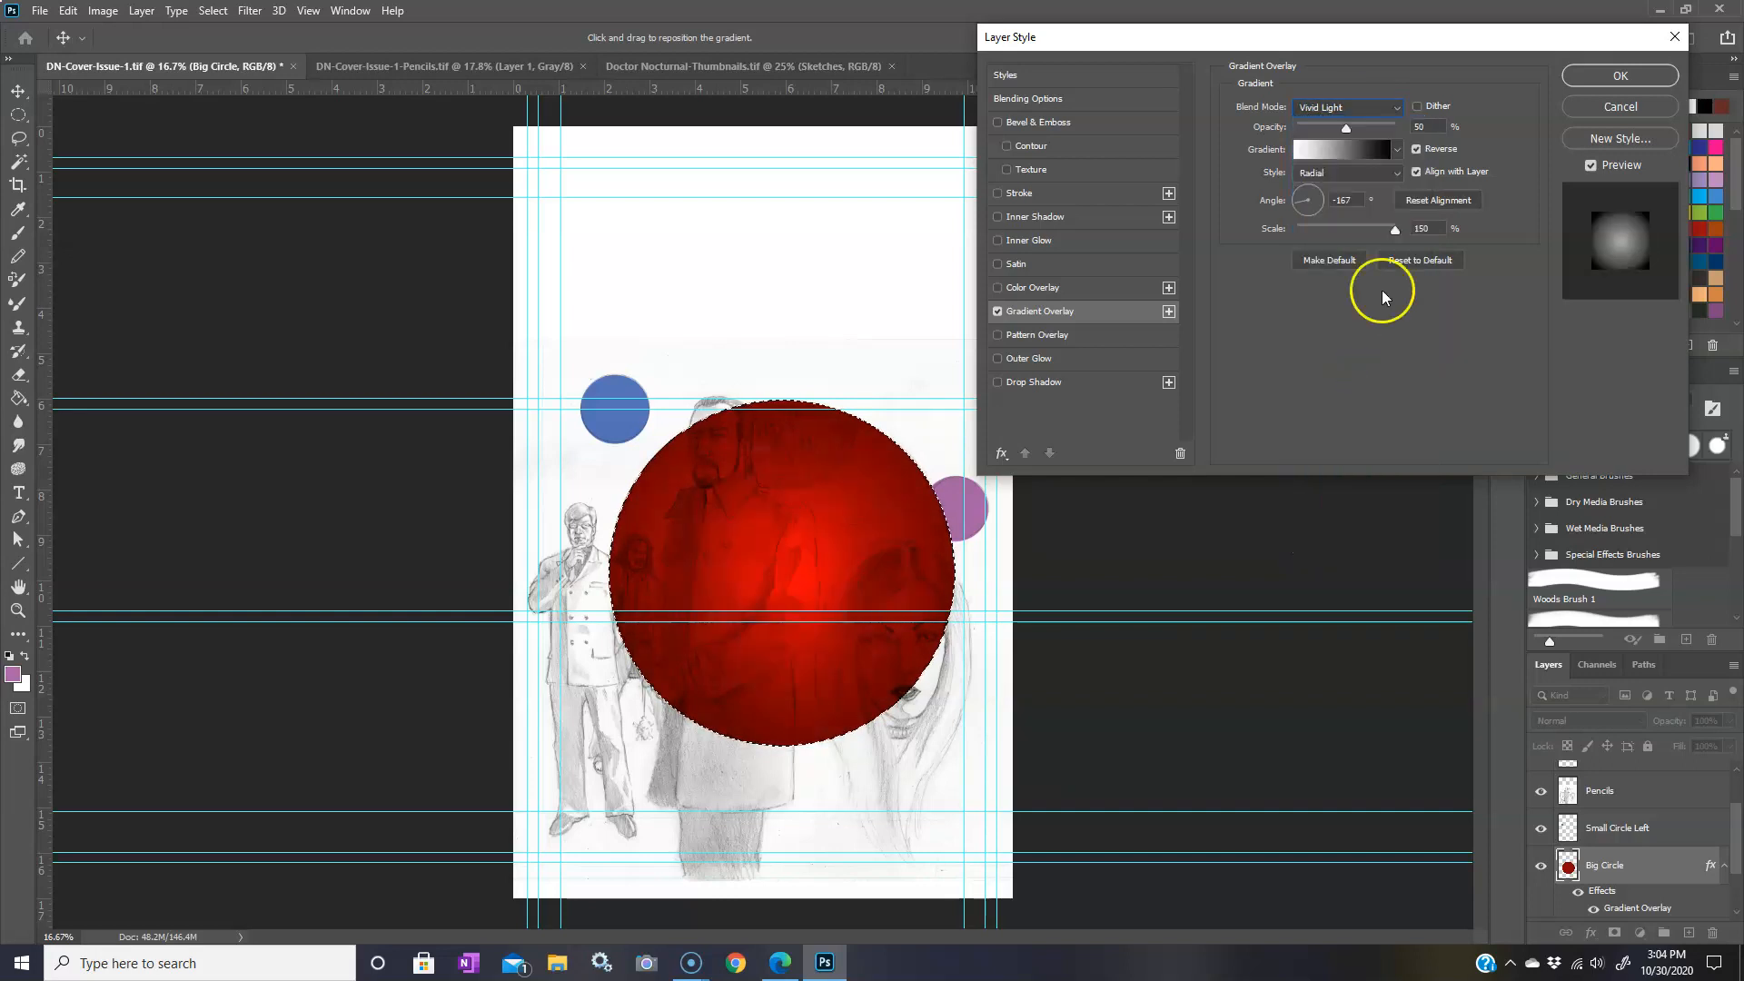
click(1383, 119)
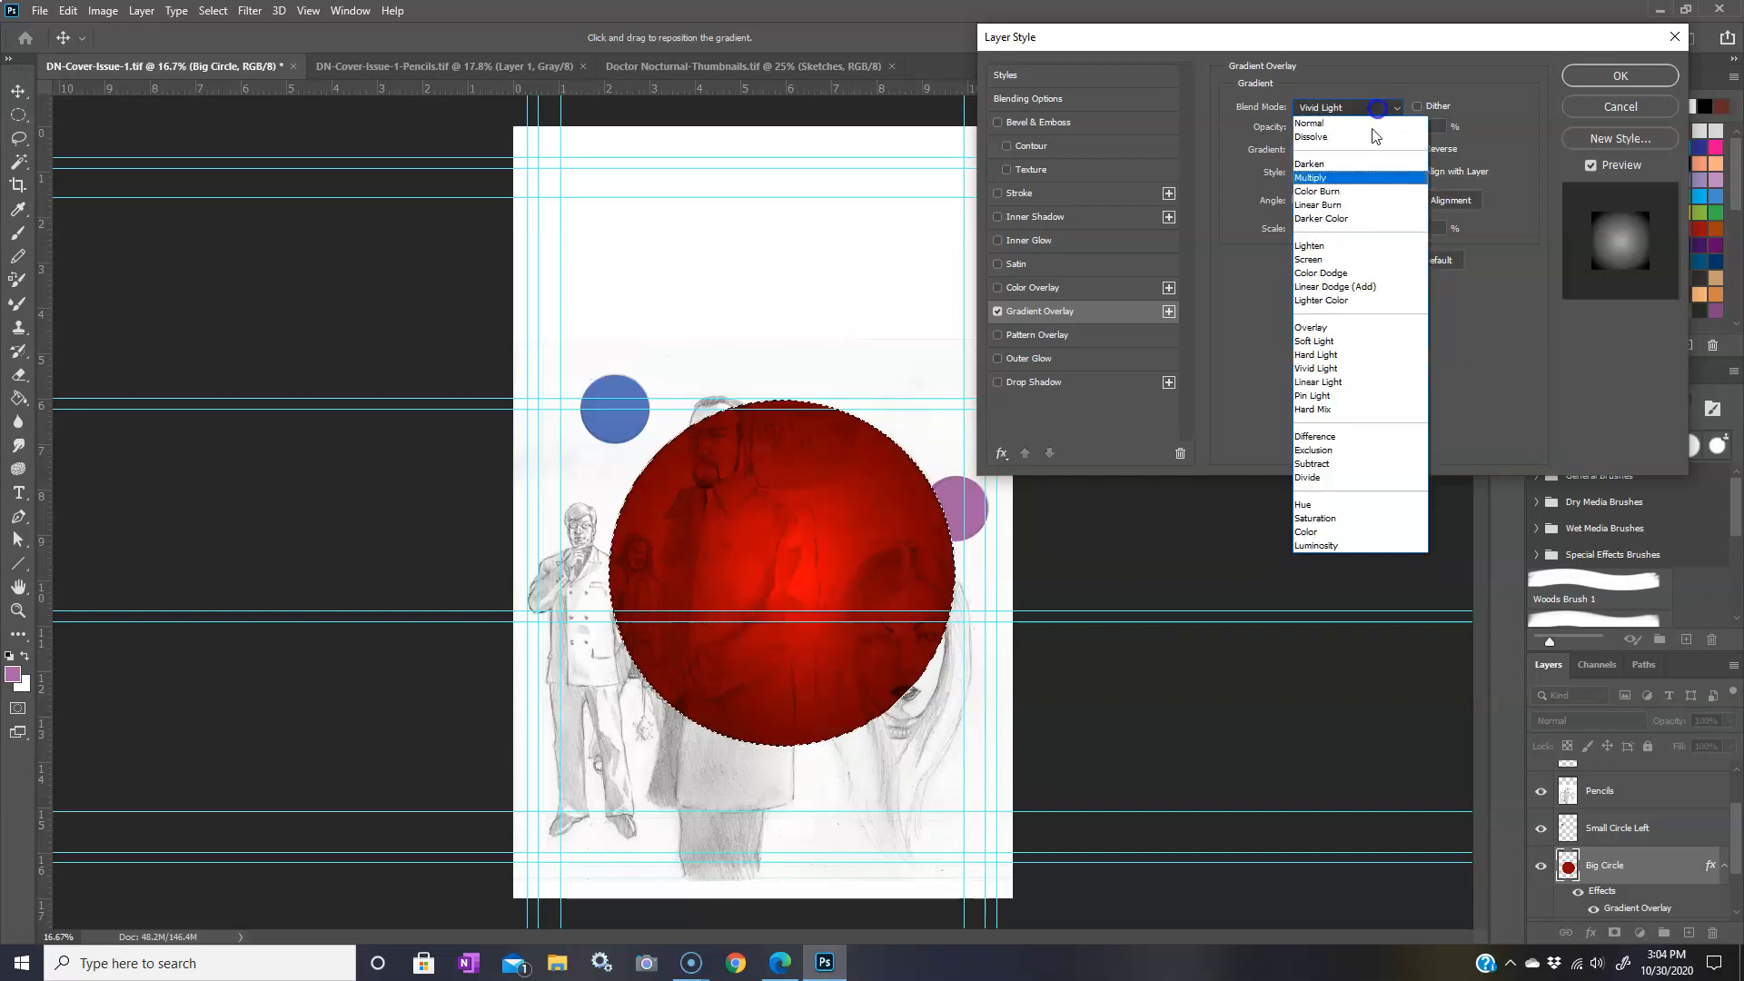
click(1345, 384)
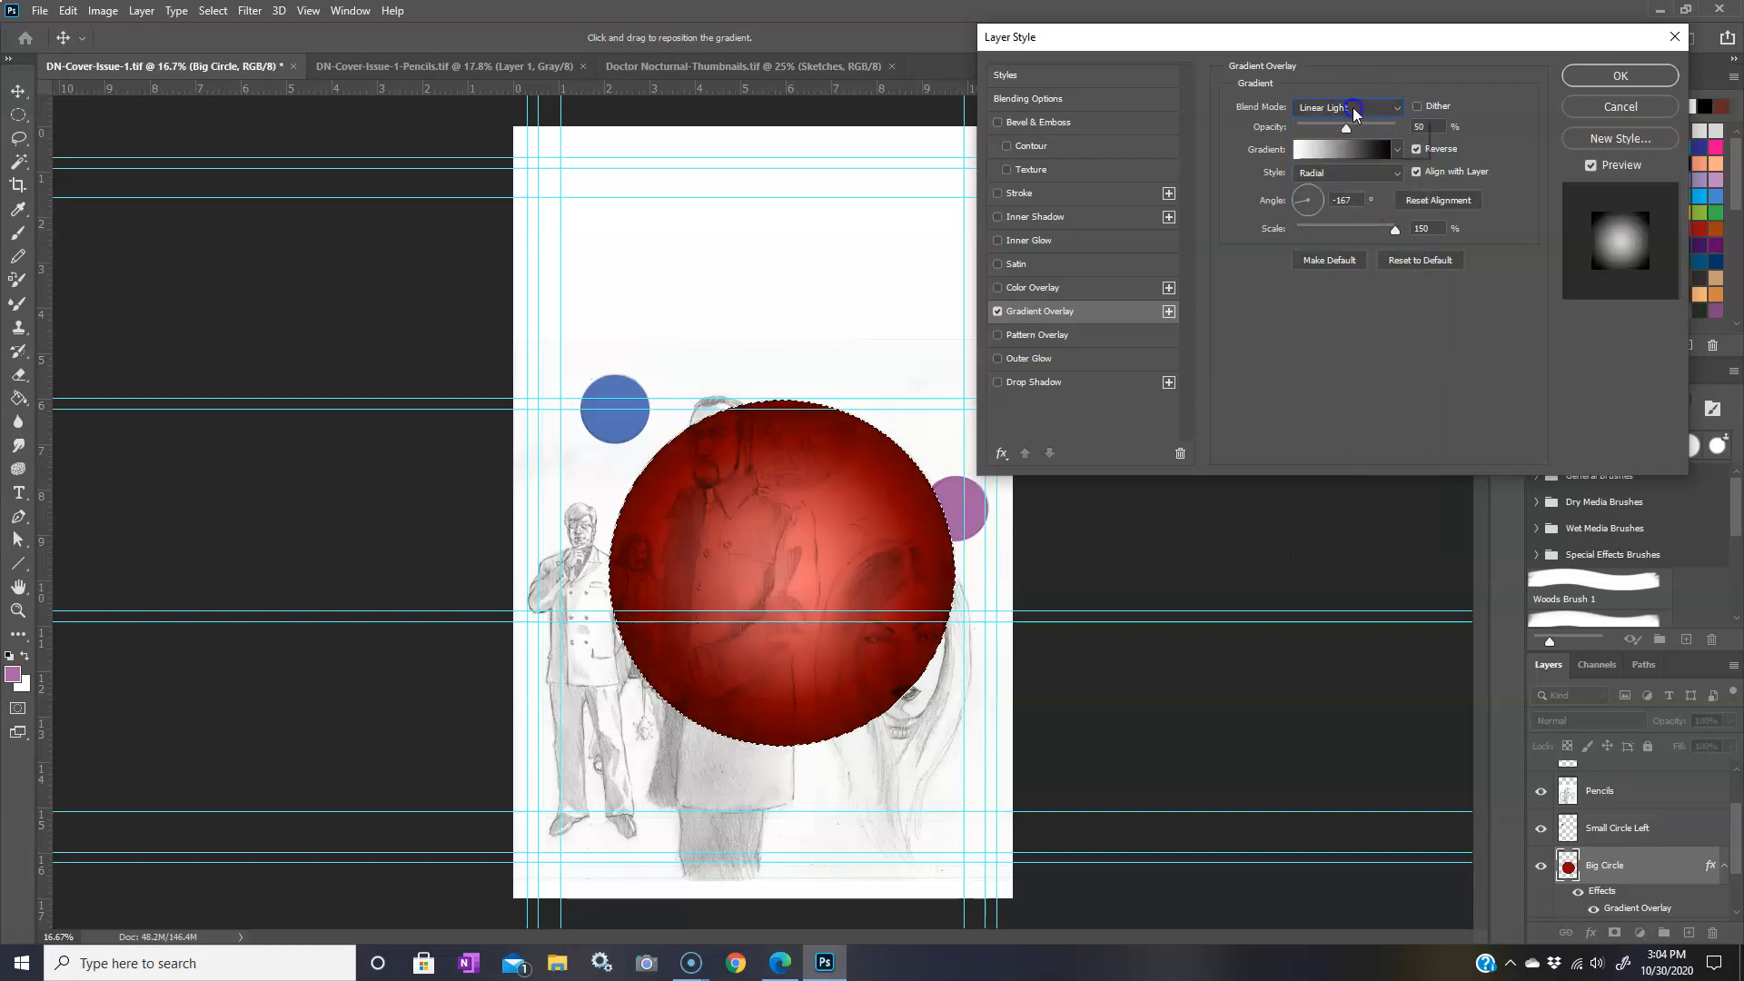
click(1348, 109)
click(1343, 395)
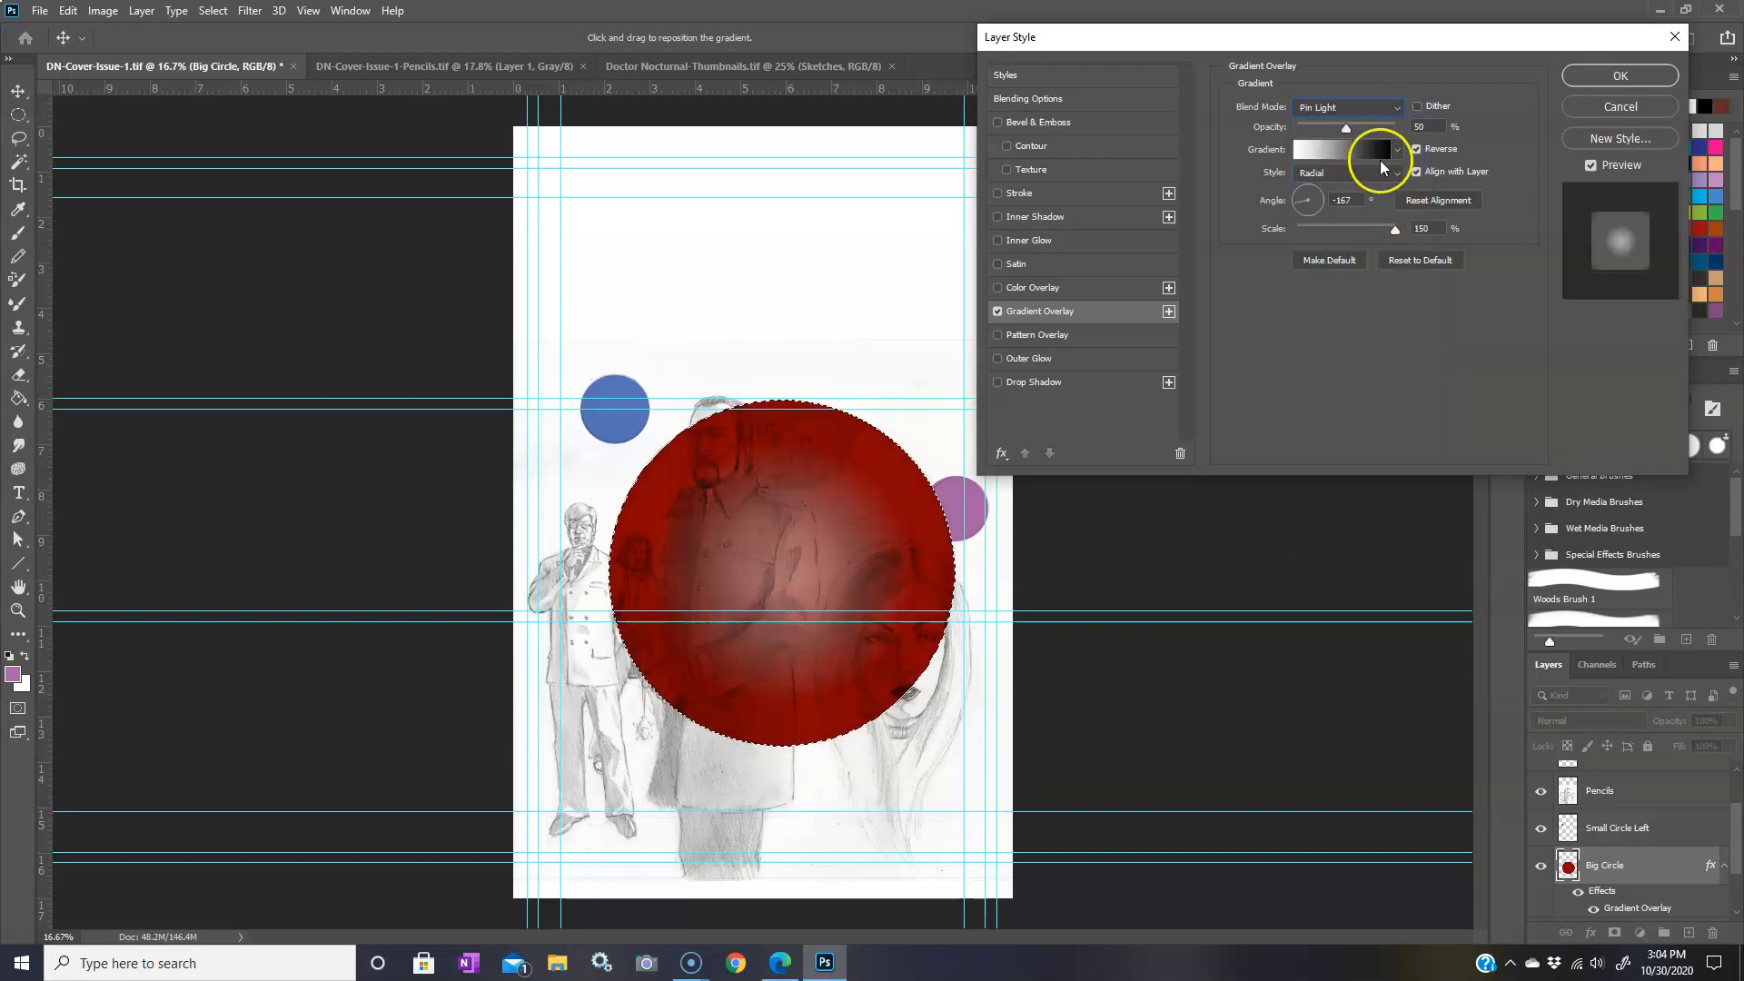
click(1372, 115)
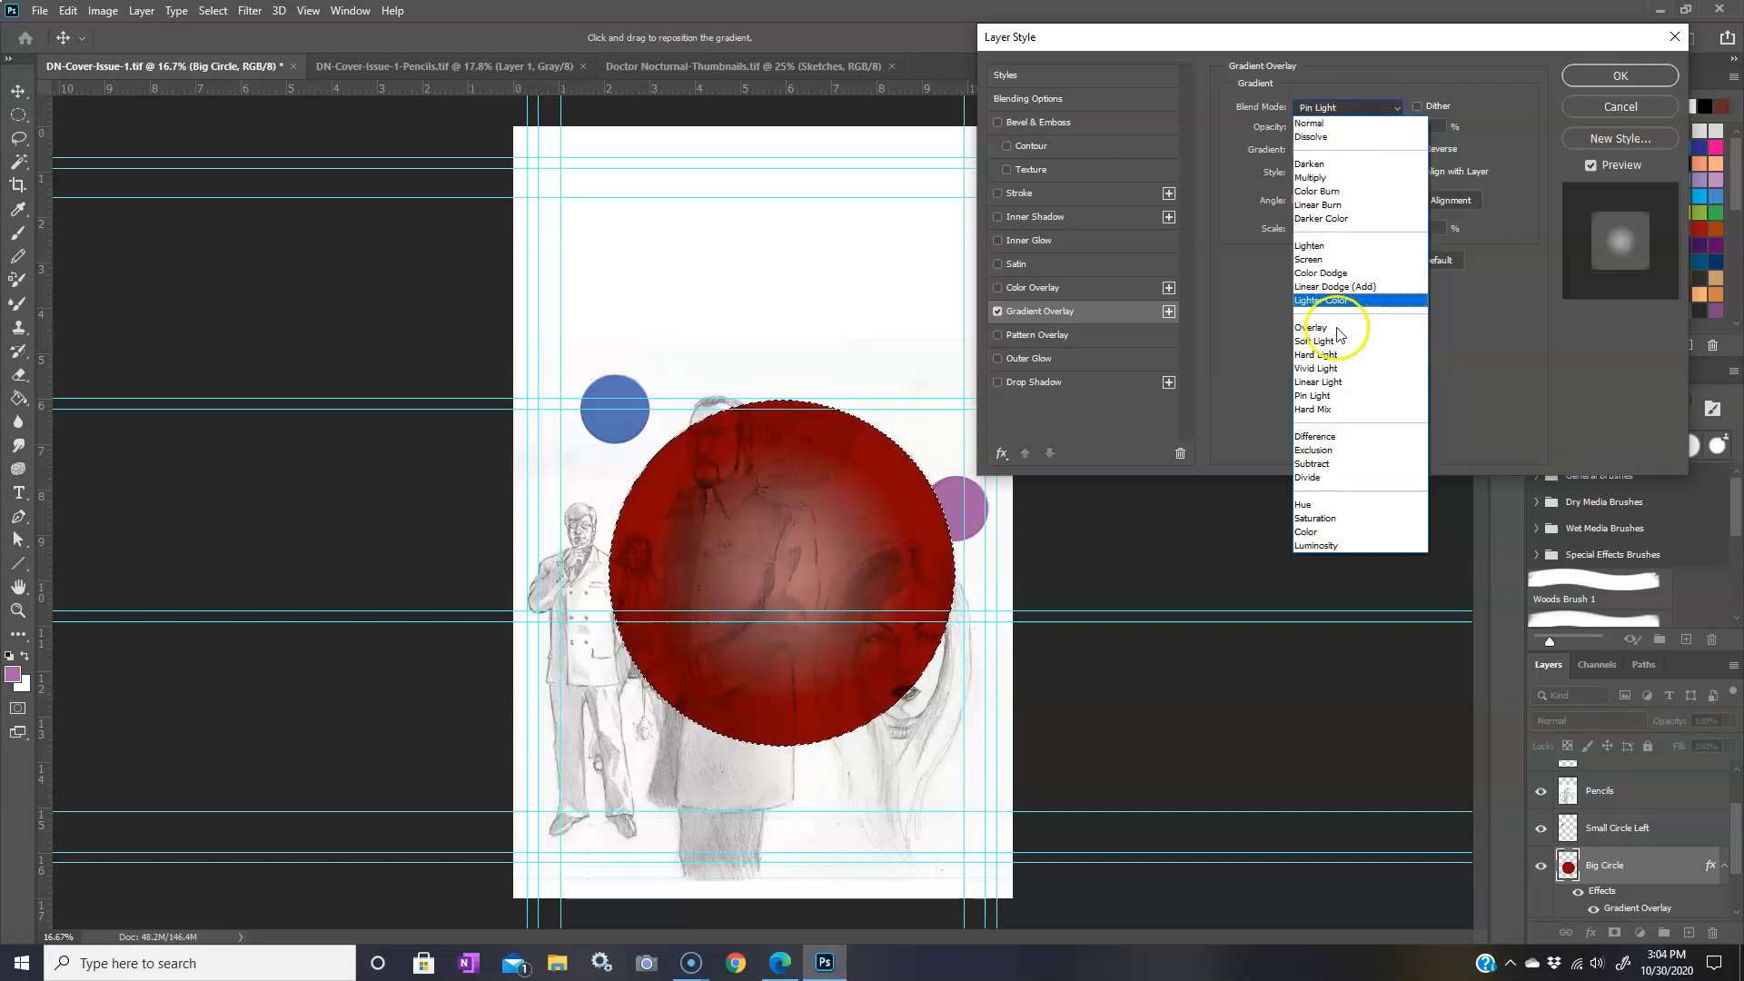
click(1339, 408)
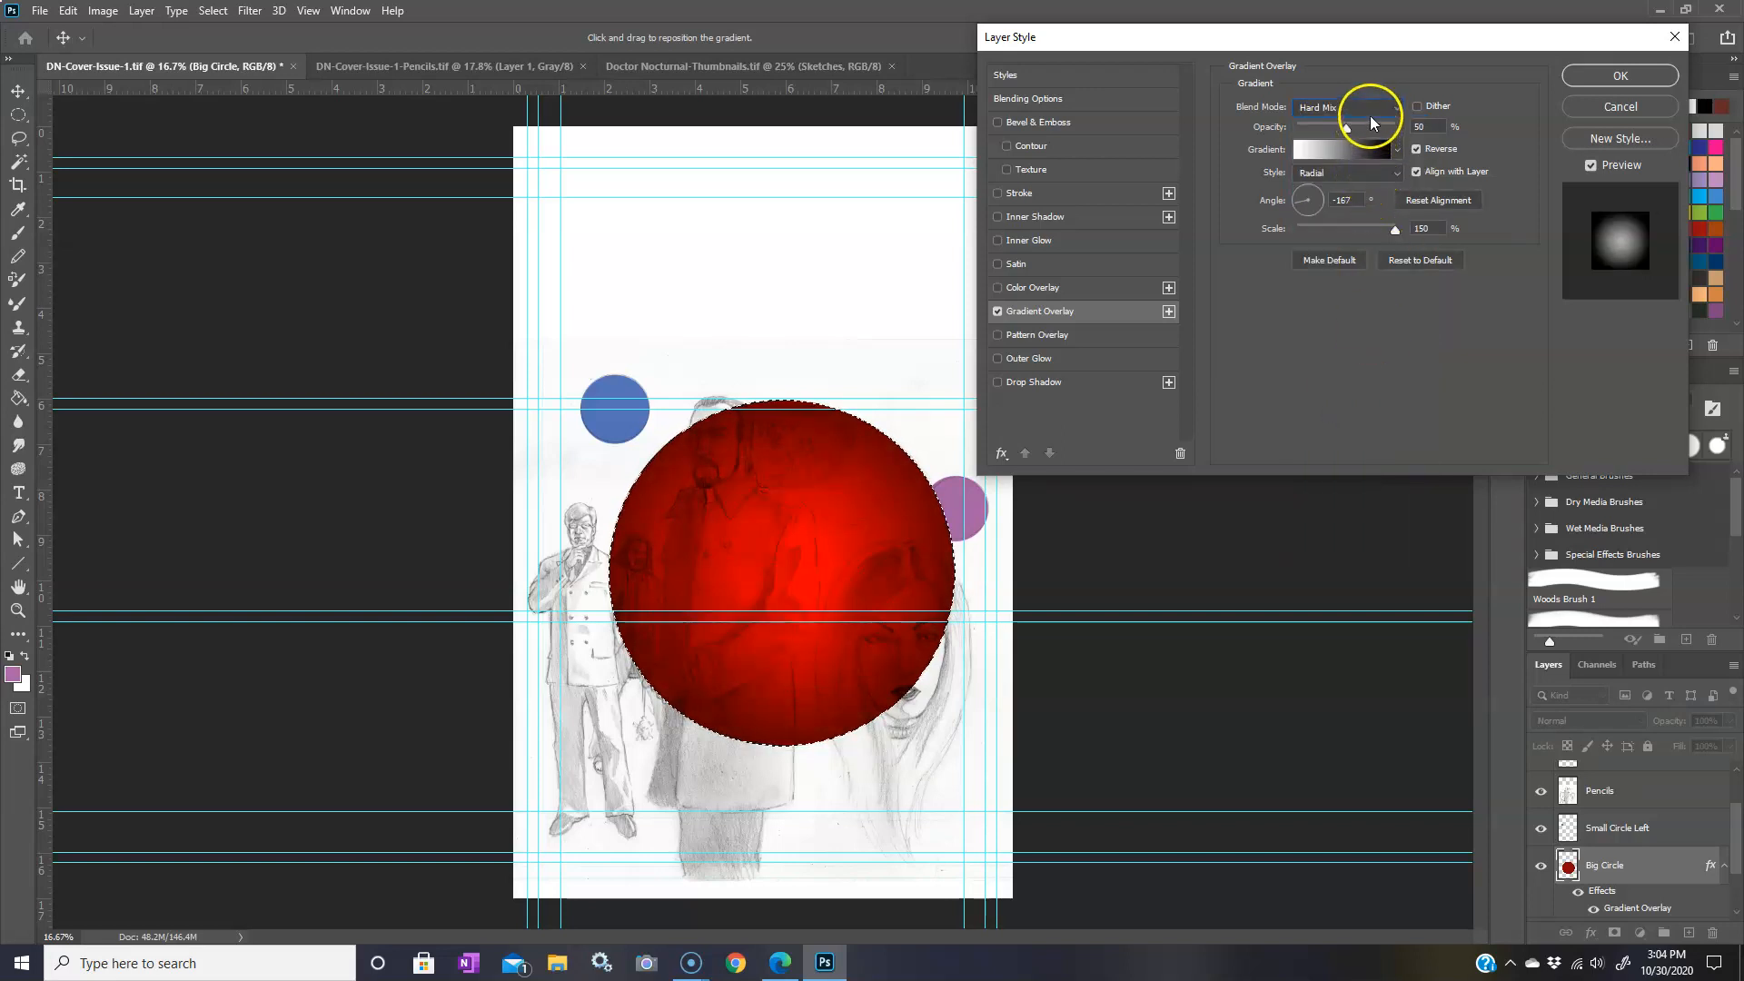
- Try the Difference, Exclusion, Subtract and Divide blend modes on the gradient overlay
click(1370, 117)
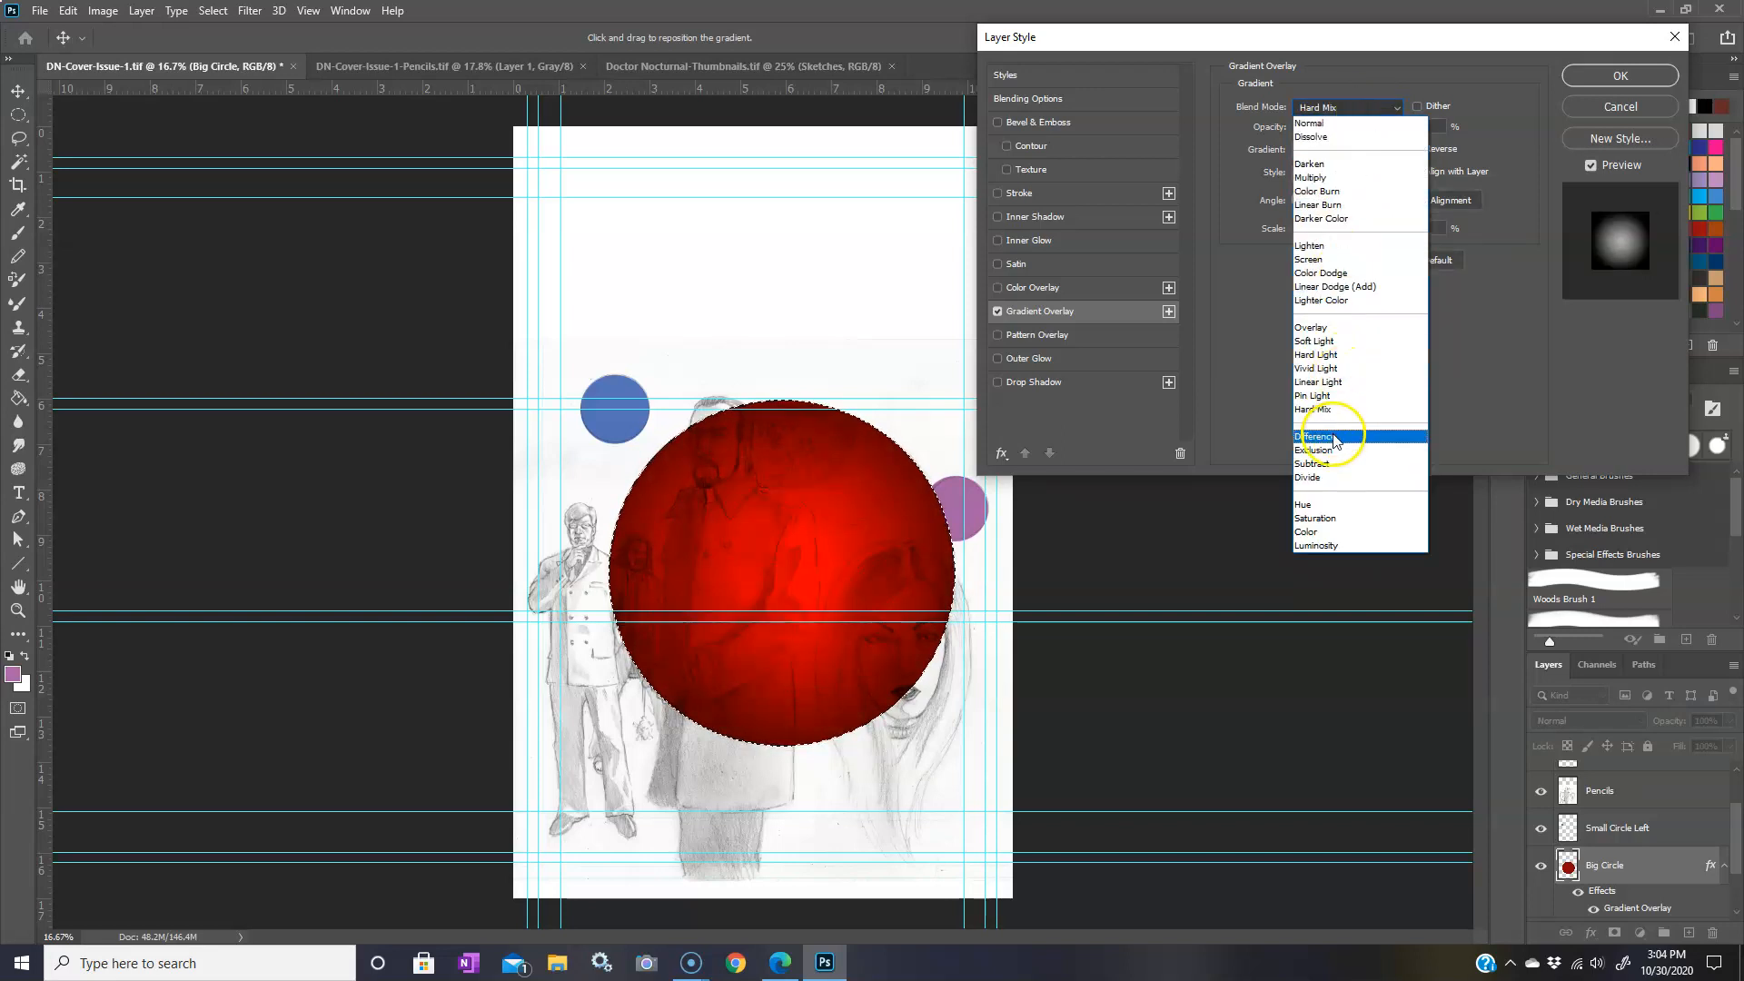
click(1332, 433)
click(1354, 113)
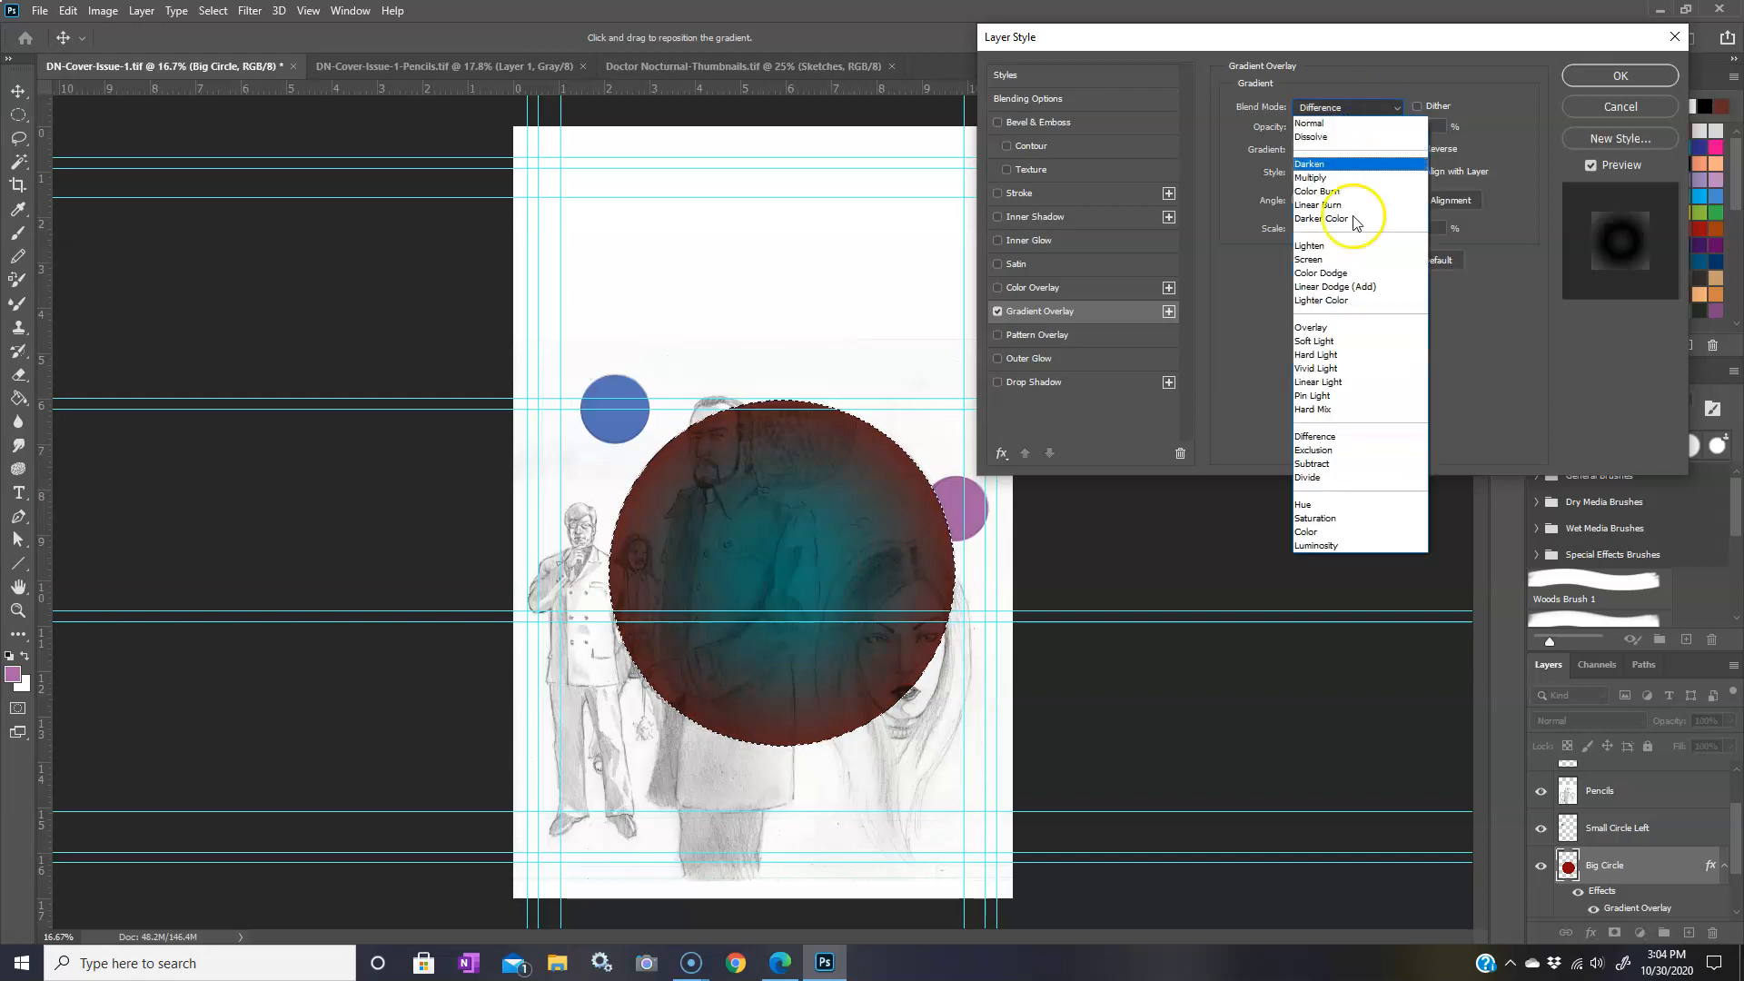
click(1343, 446)
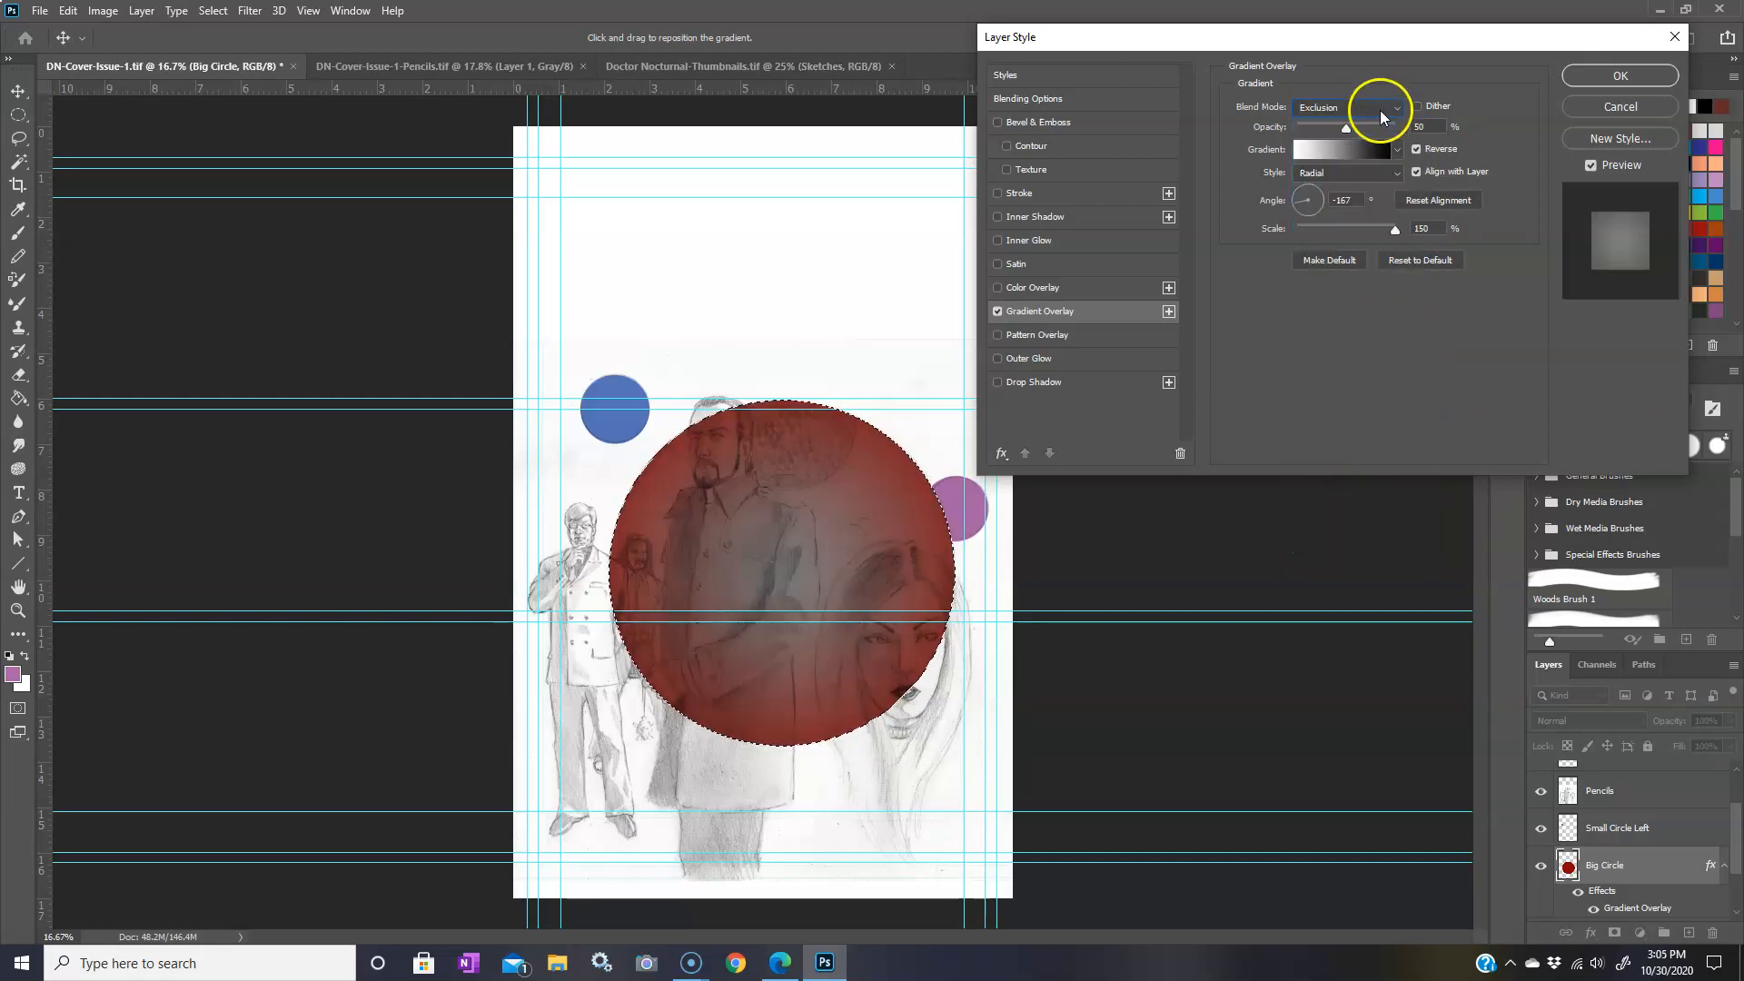
click(1380, 111)
click(1322, 461)
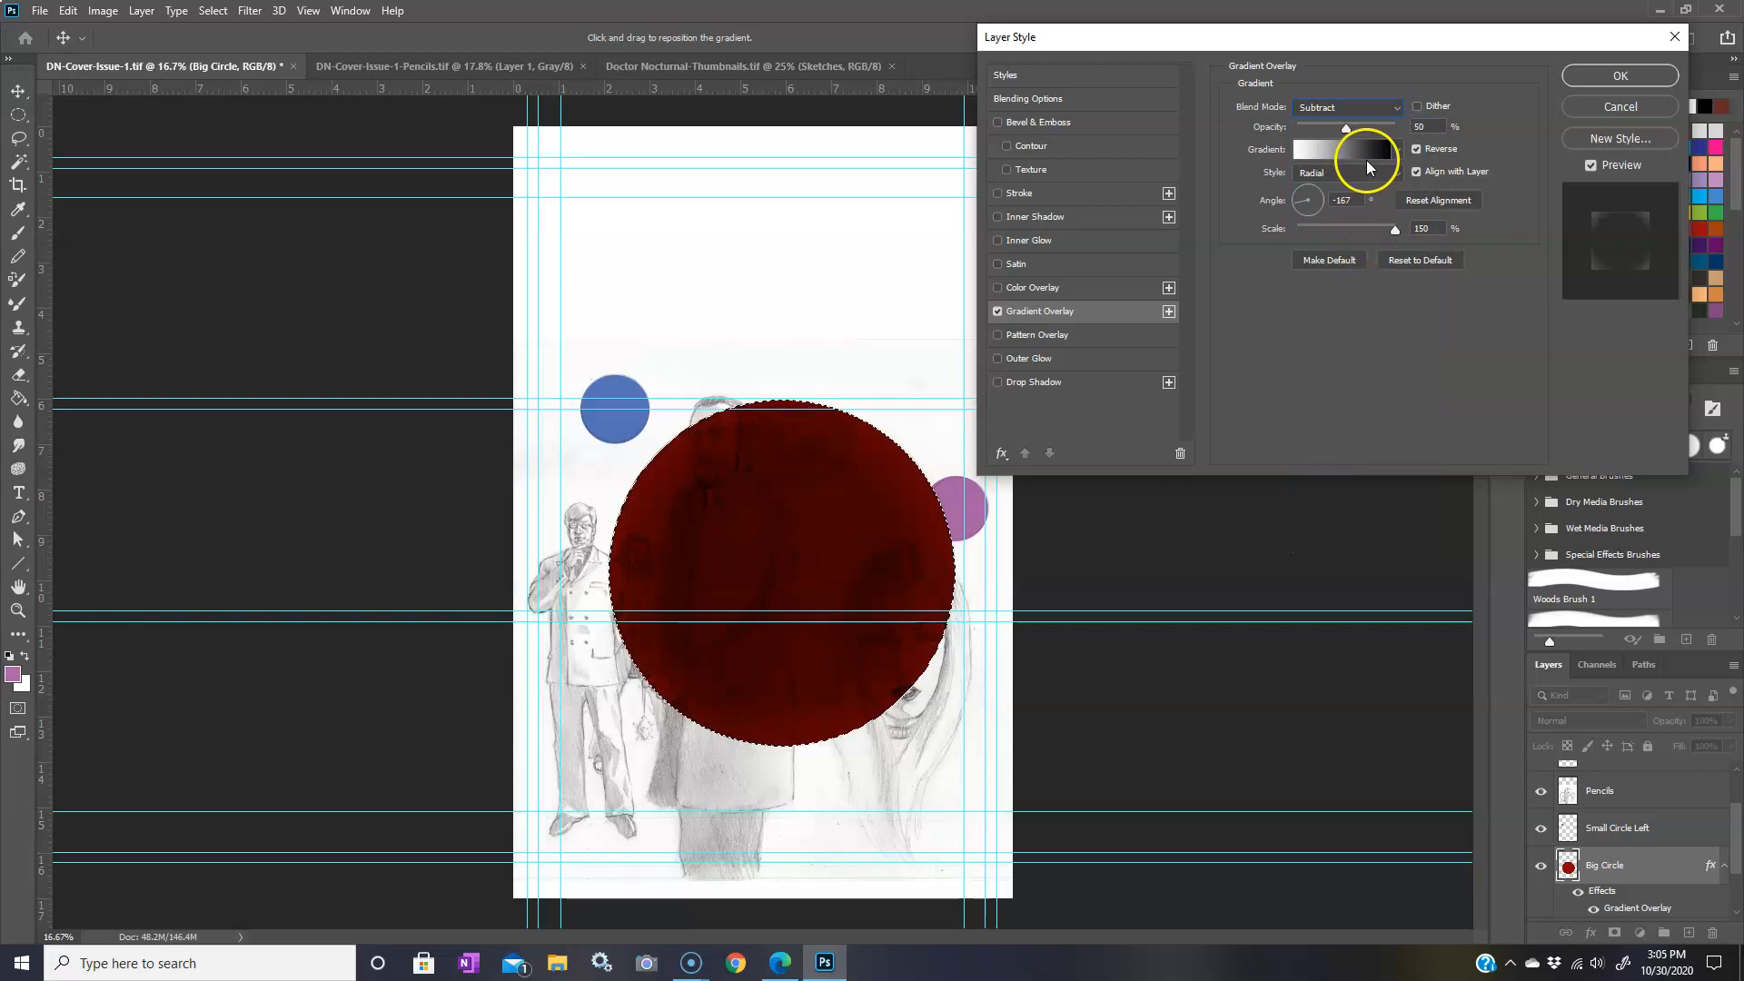
click(1360, 113)
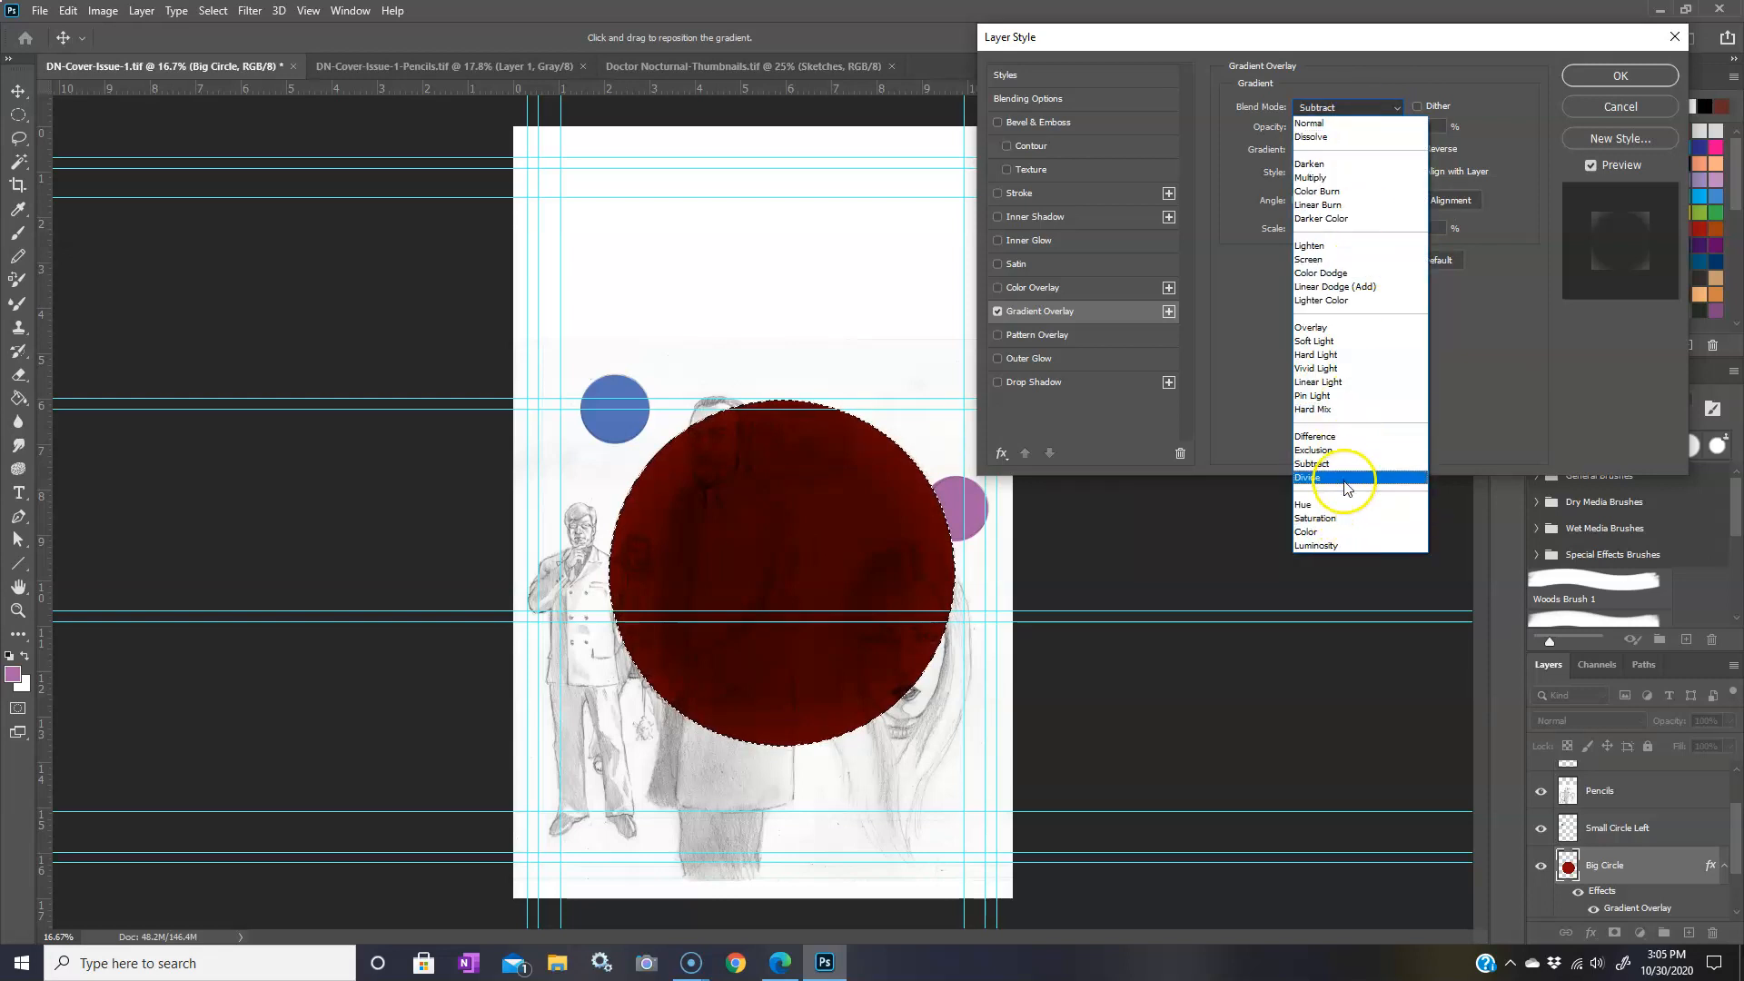
click(1345, 479)
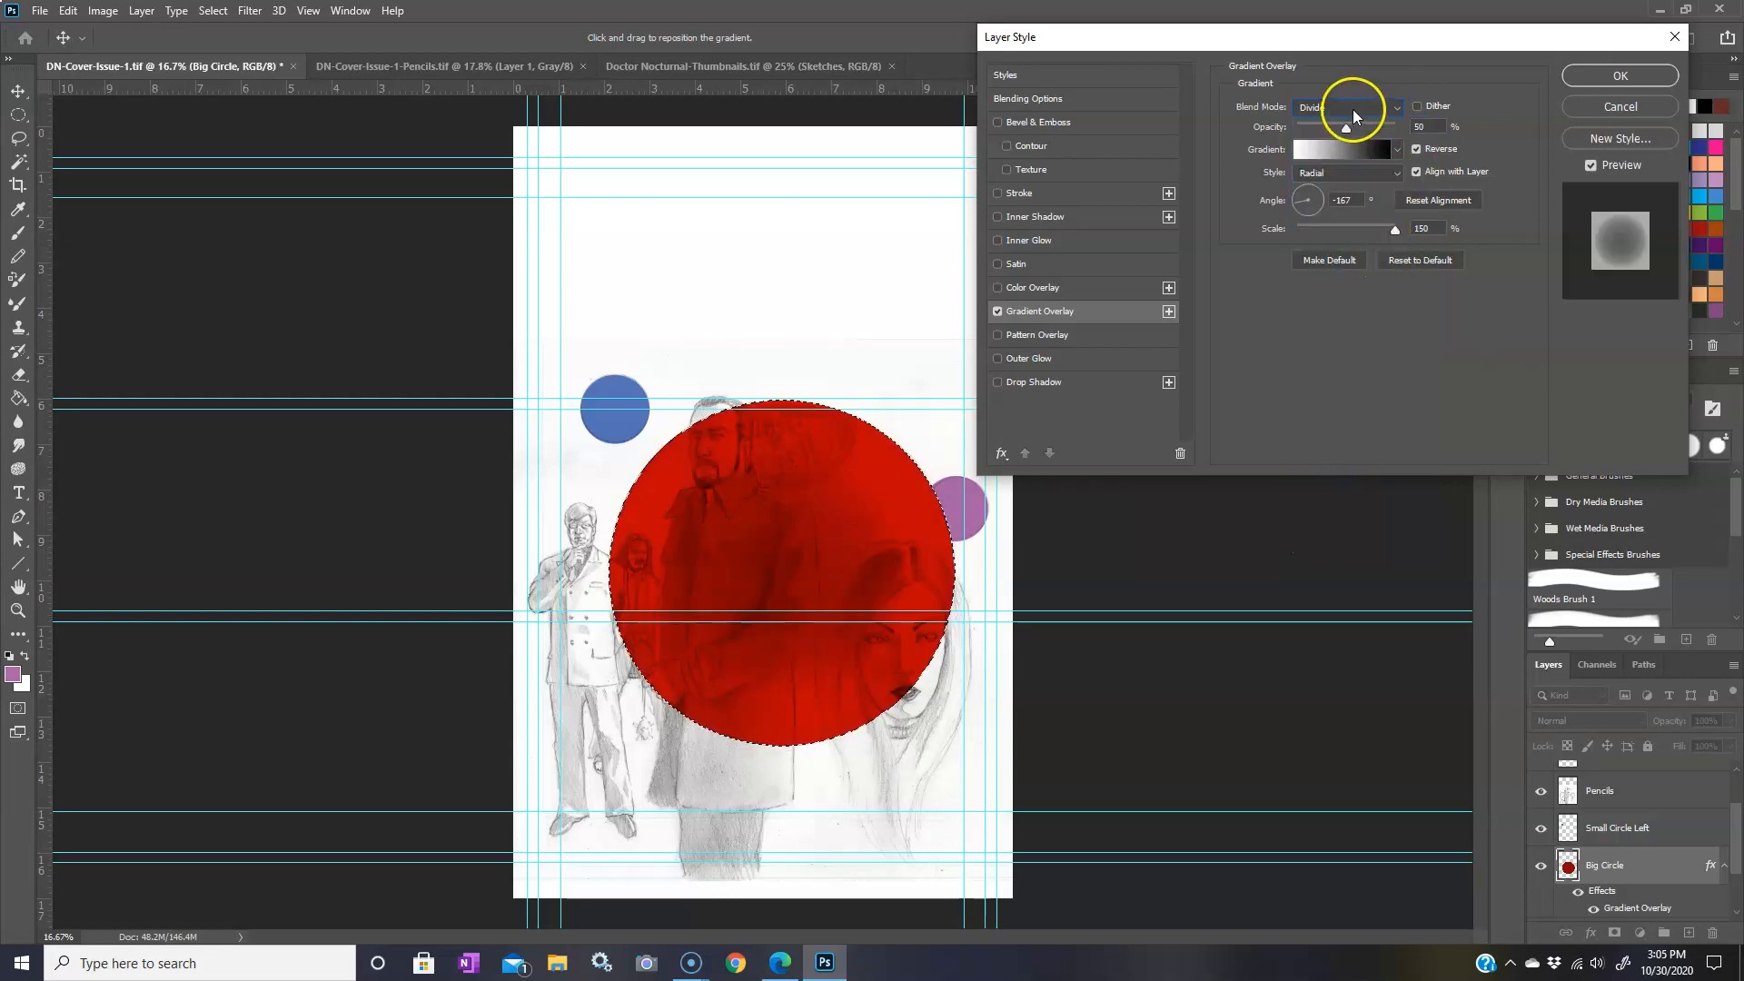
- Try the Hue, Saturation, Color and Luminosity blend modes on the gradient overlay
click(1353, 109)
click(1321, 506)
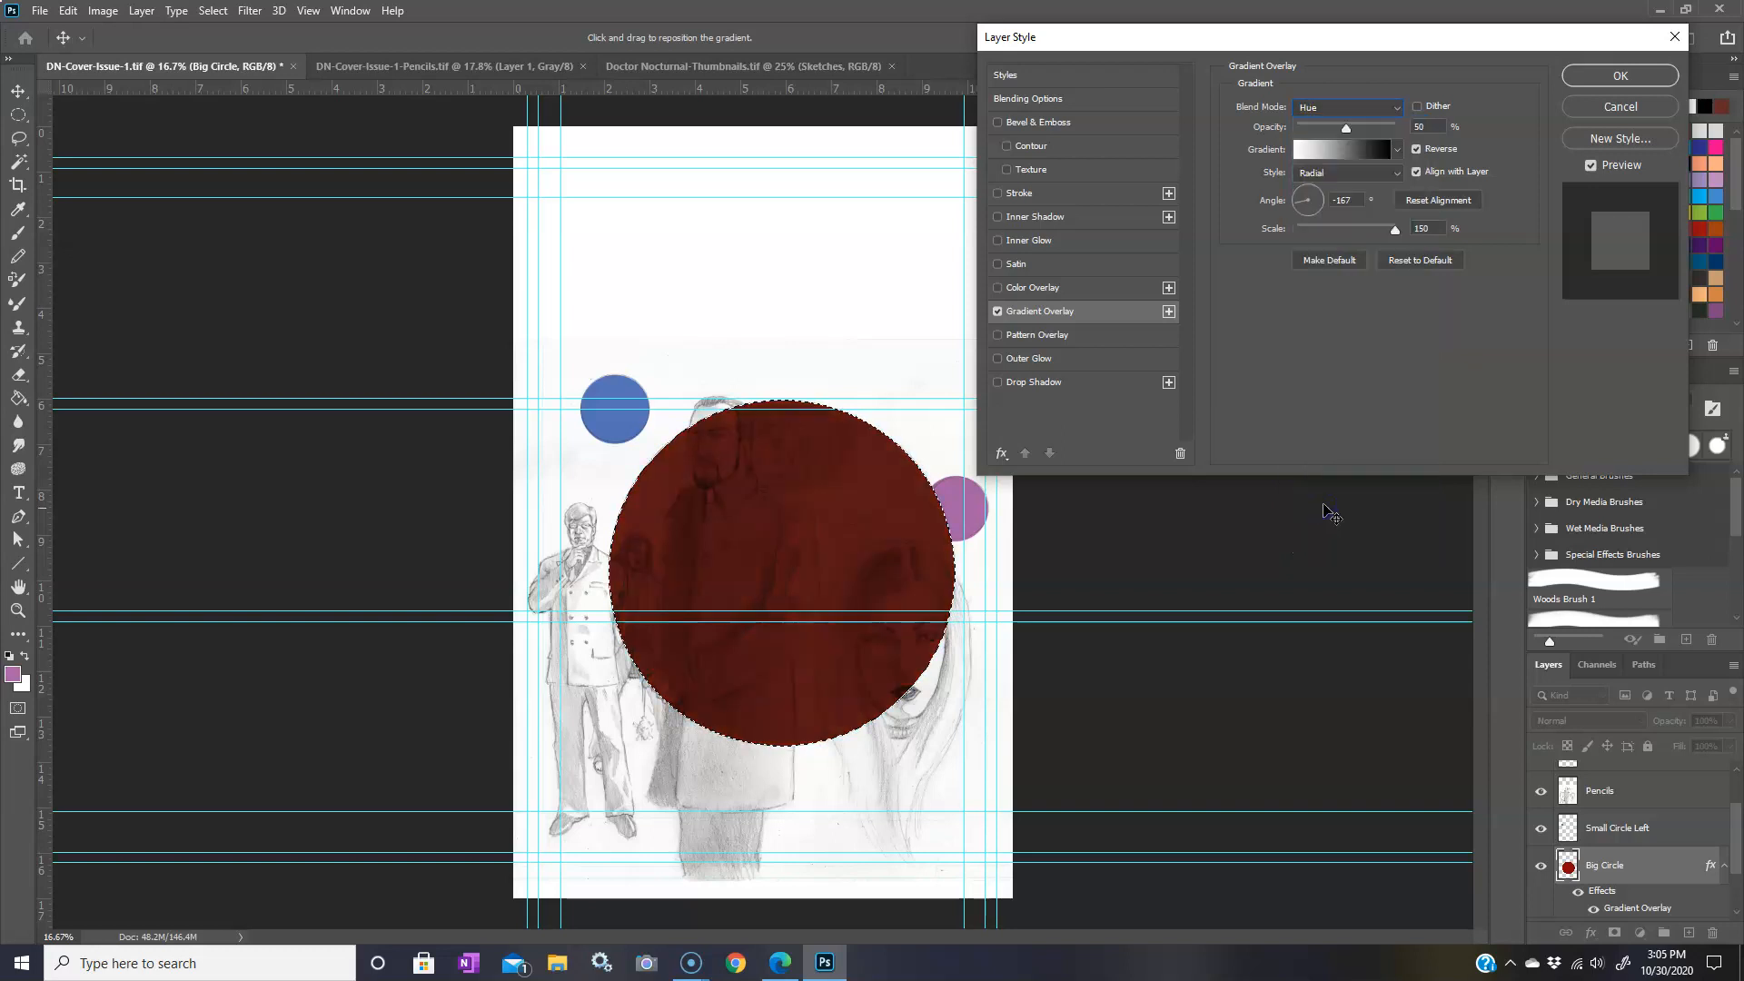
click(1390, 109)
click(1340, 518)
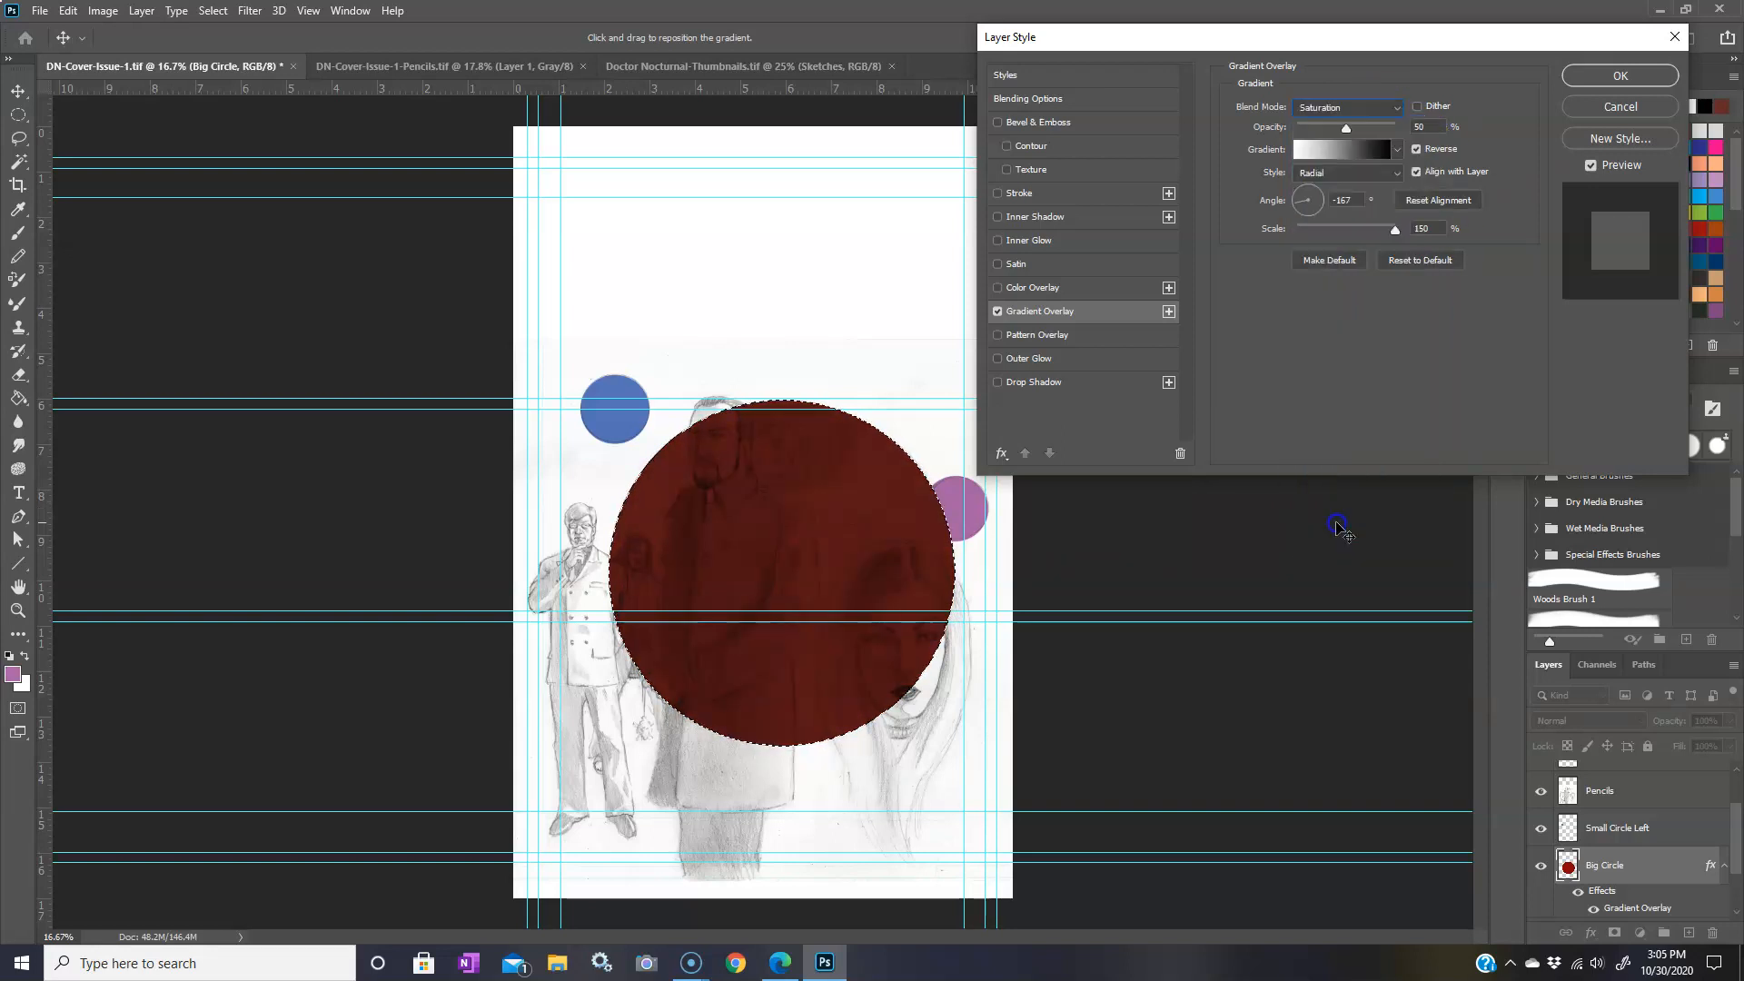
click(1370, 109)
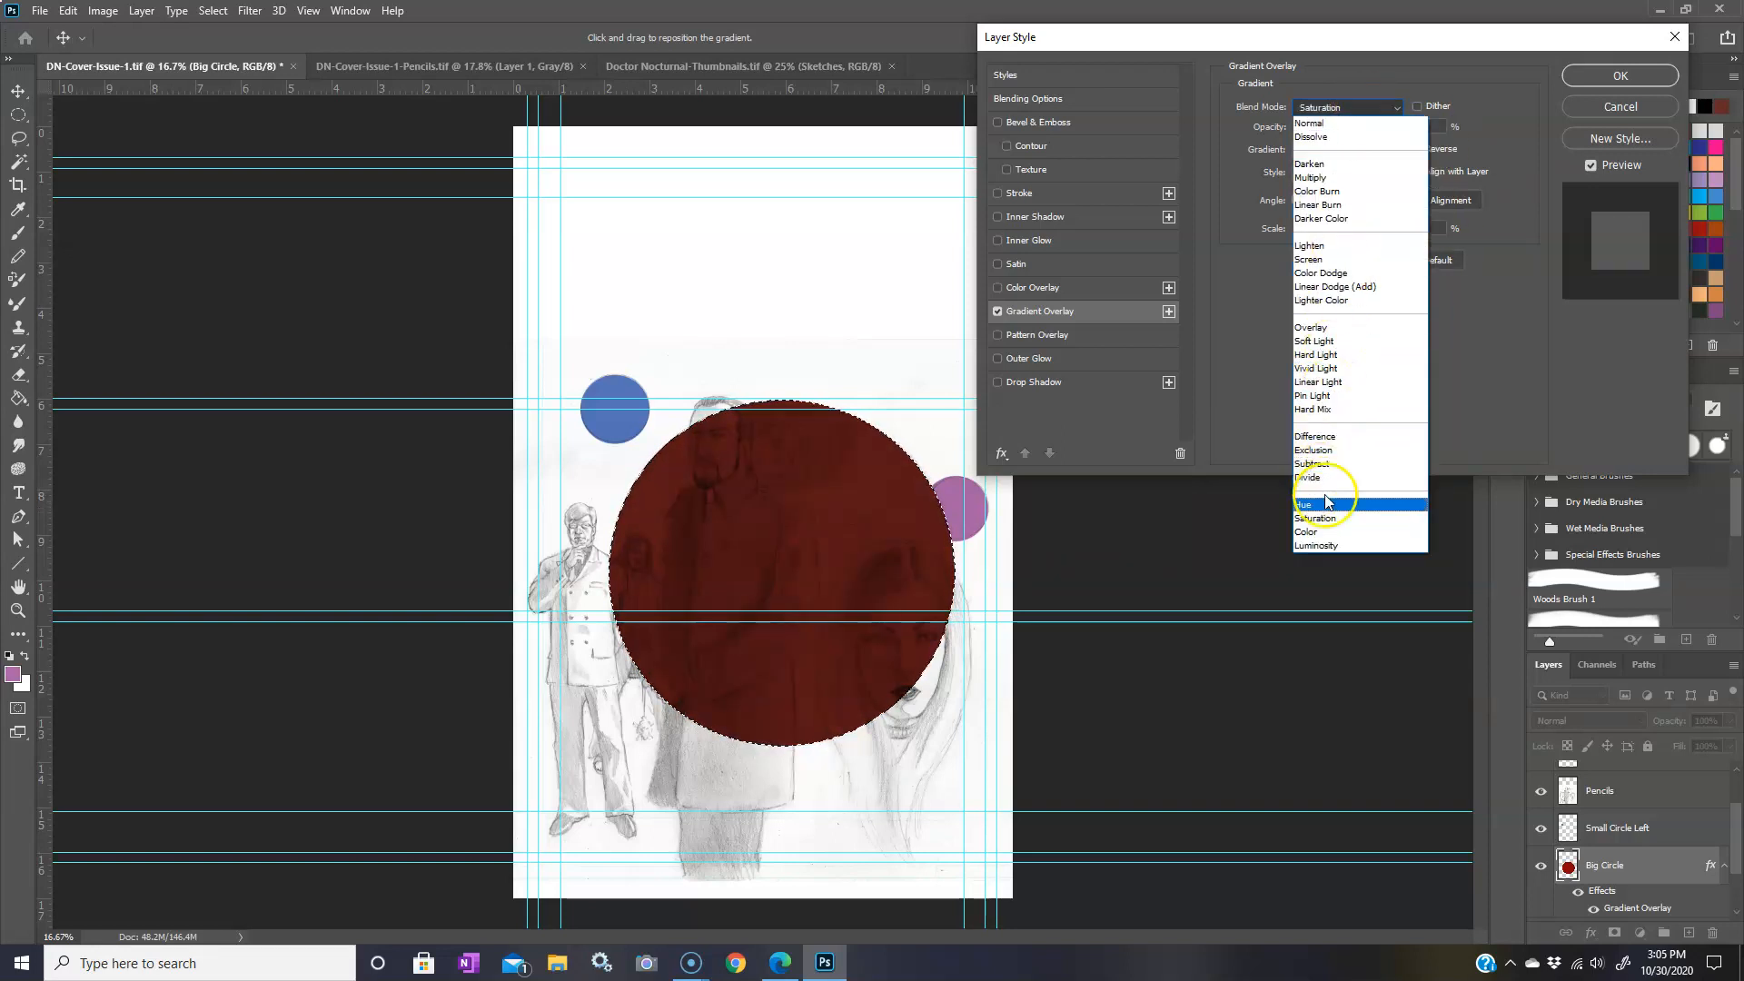
click(1326, 531)
click(1362, 109)
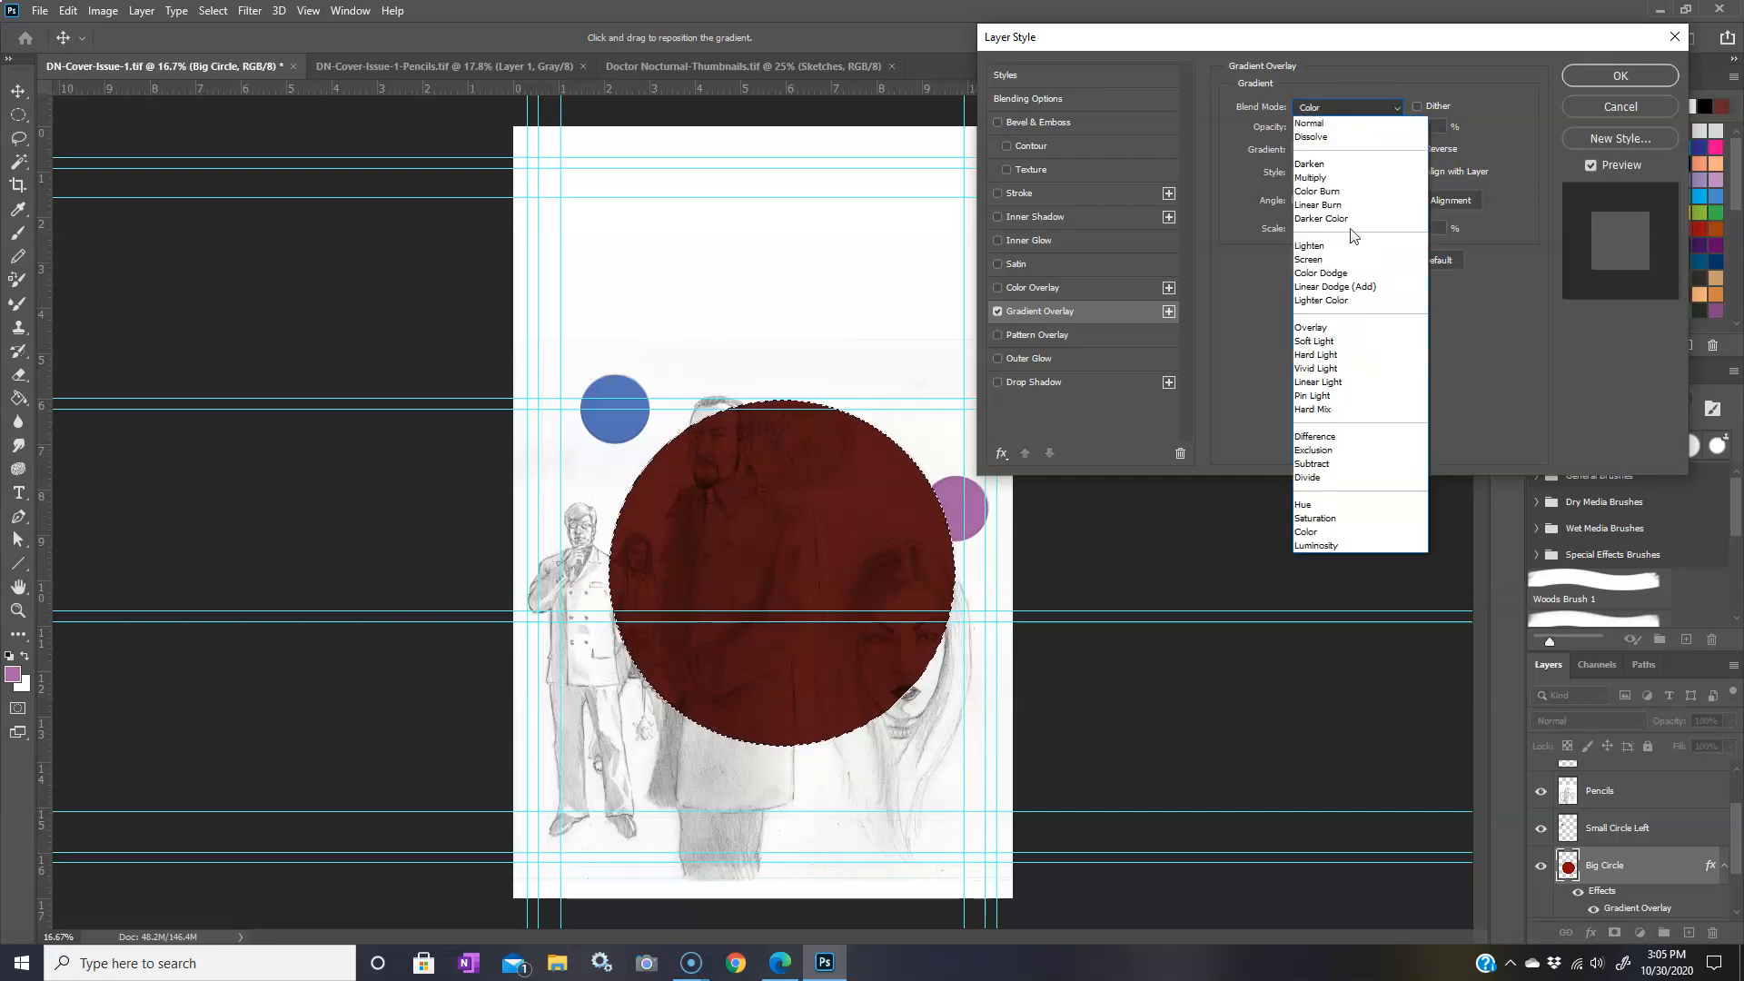
click(1337, 545)
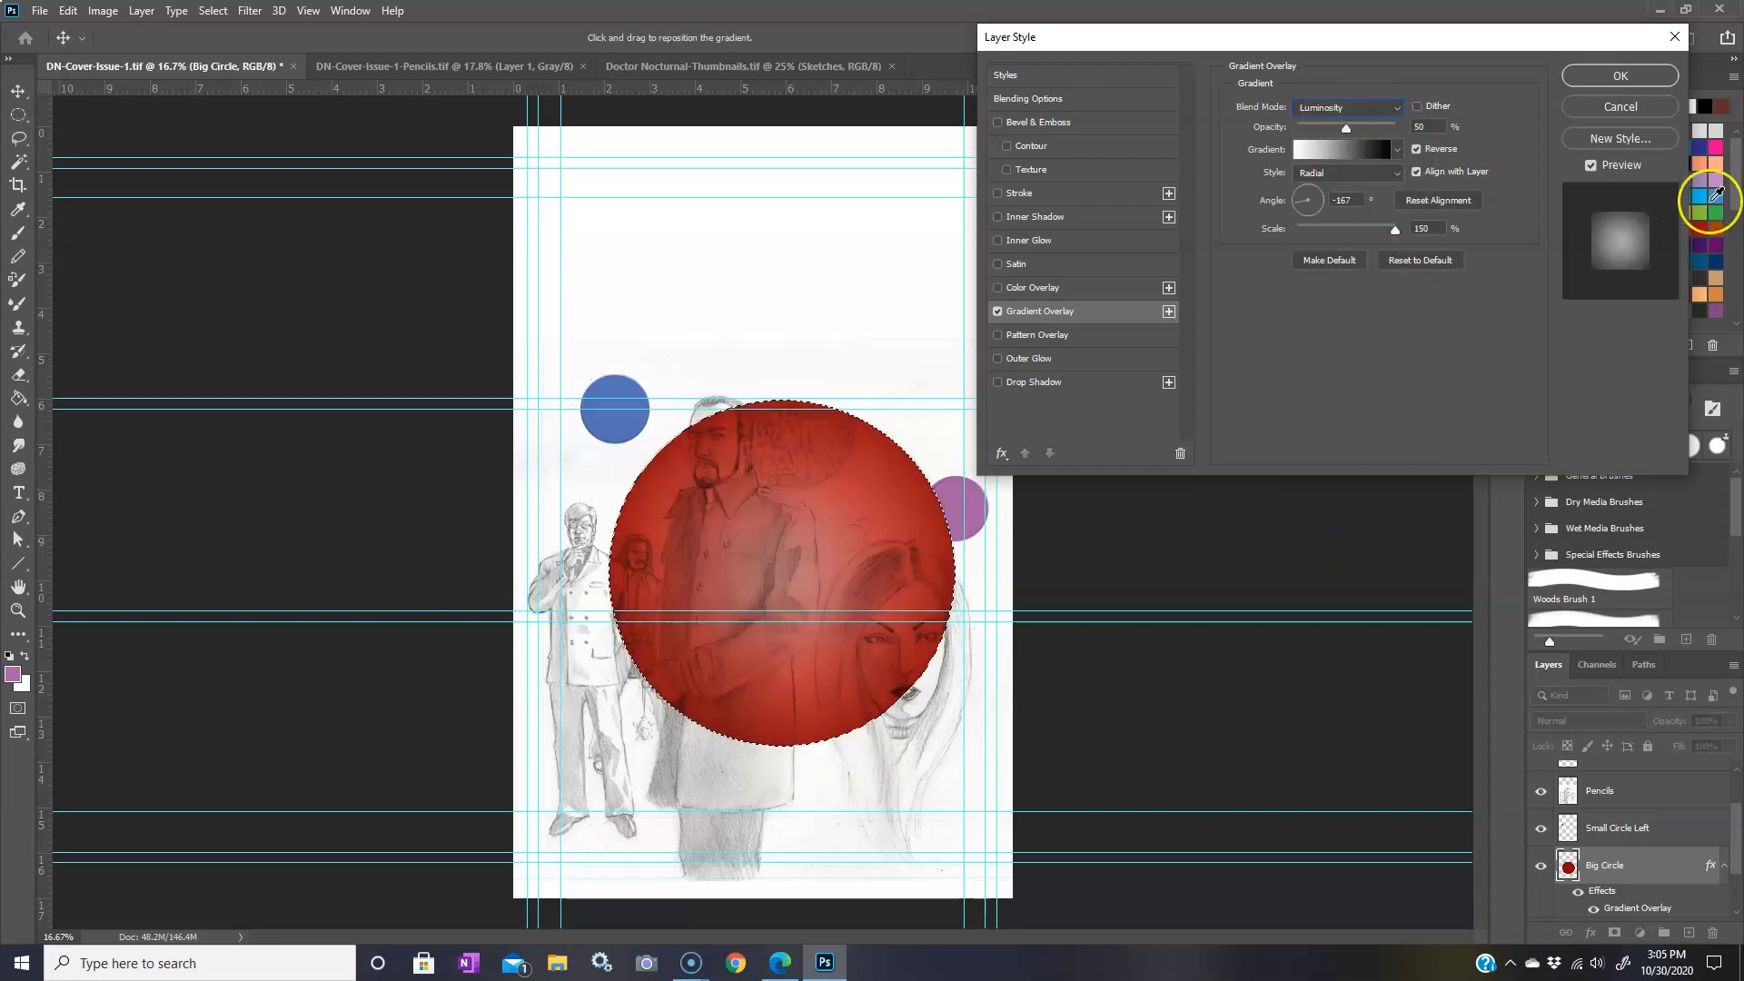
- Compare the Darken, Multiply, Linear Burn and Darker Color blend modes on the gradient overlay, going back to Multiply
click(1389, 108)
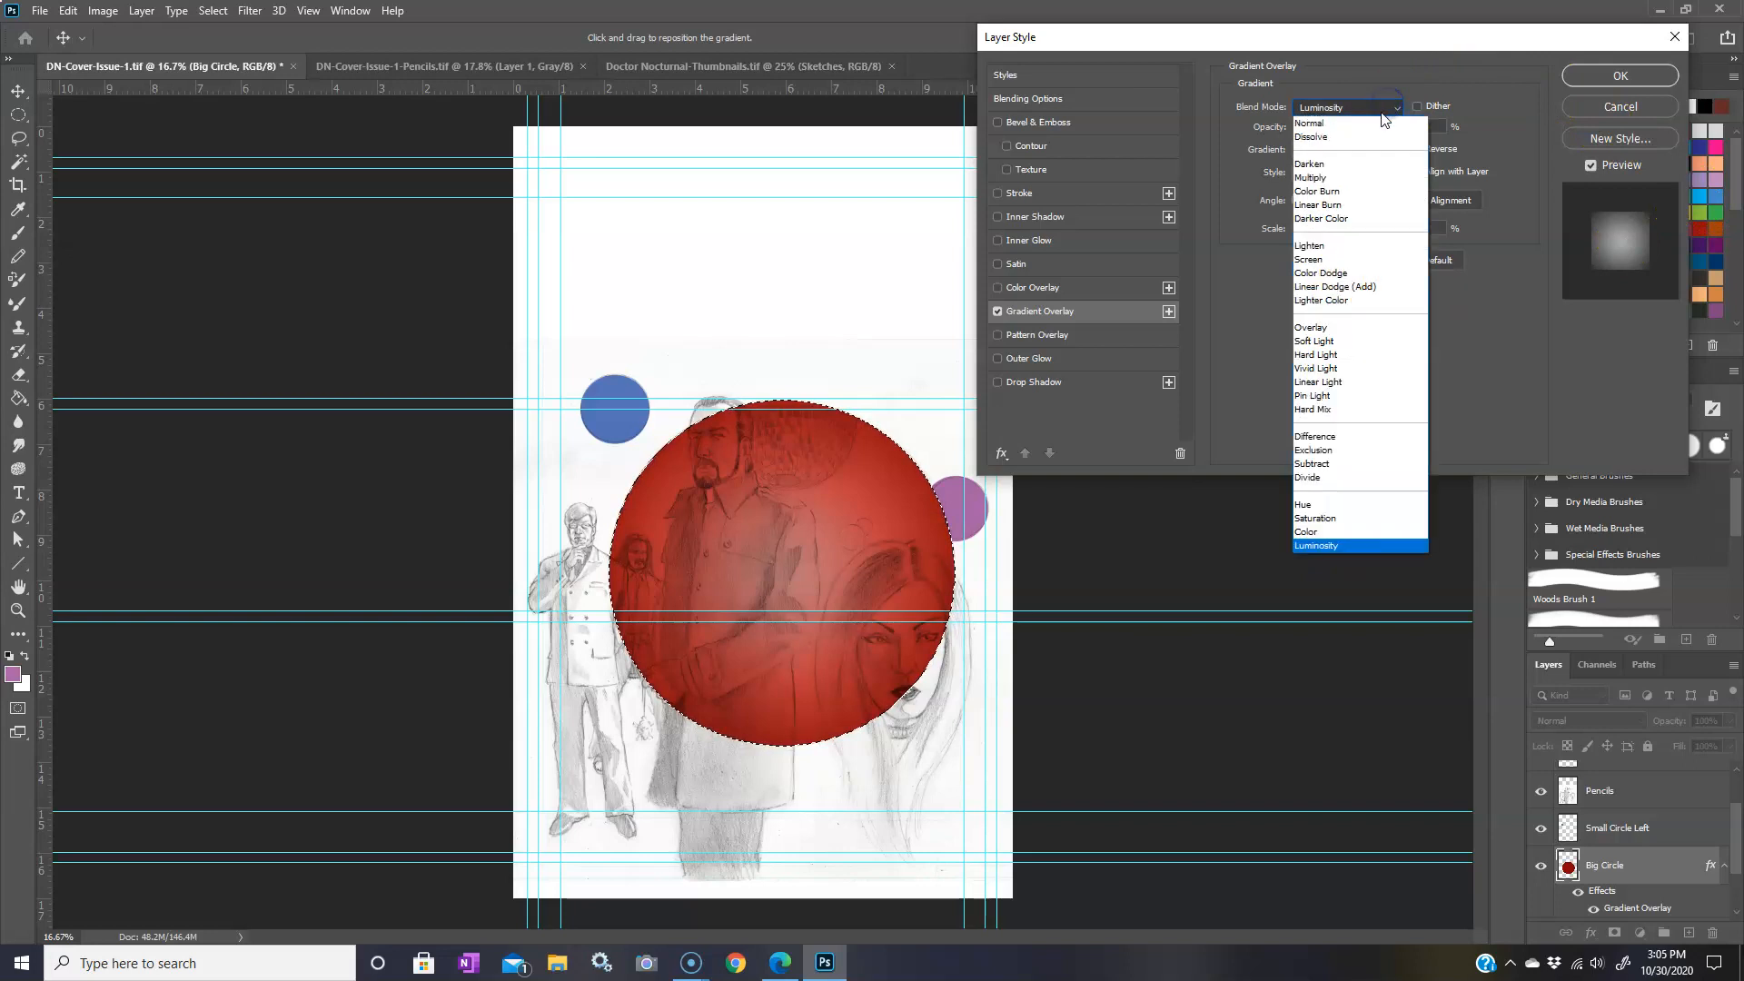
click(1336, 166)
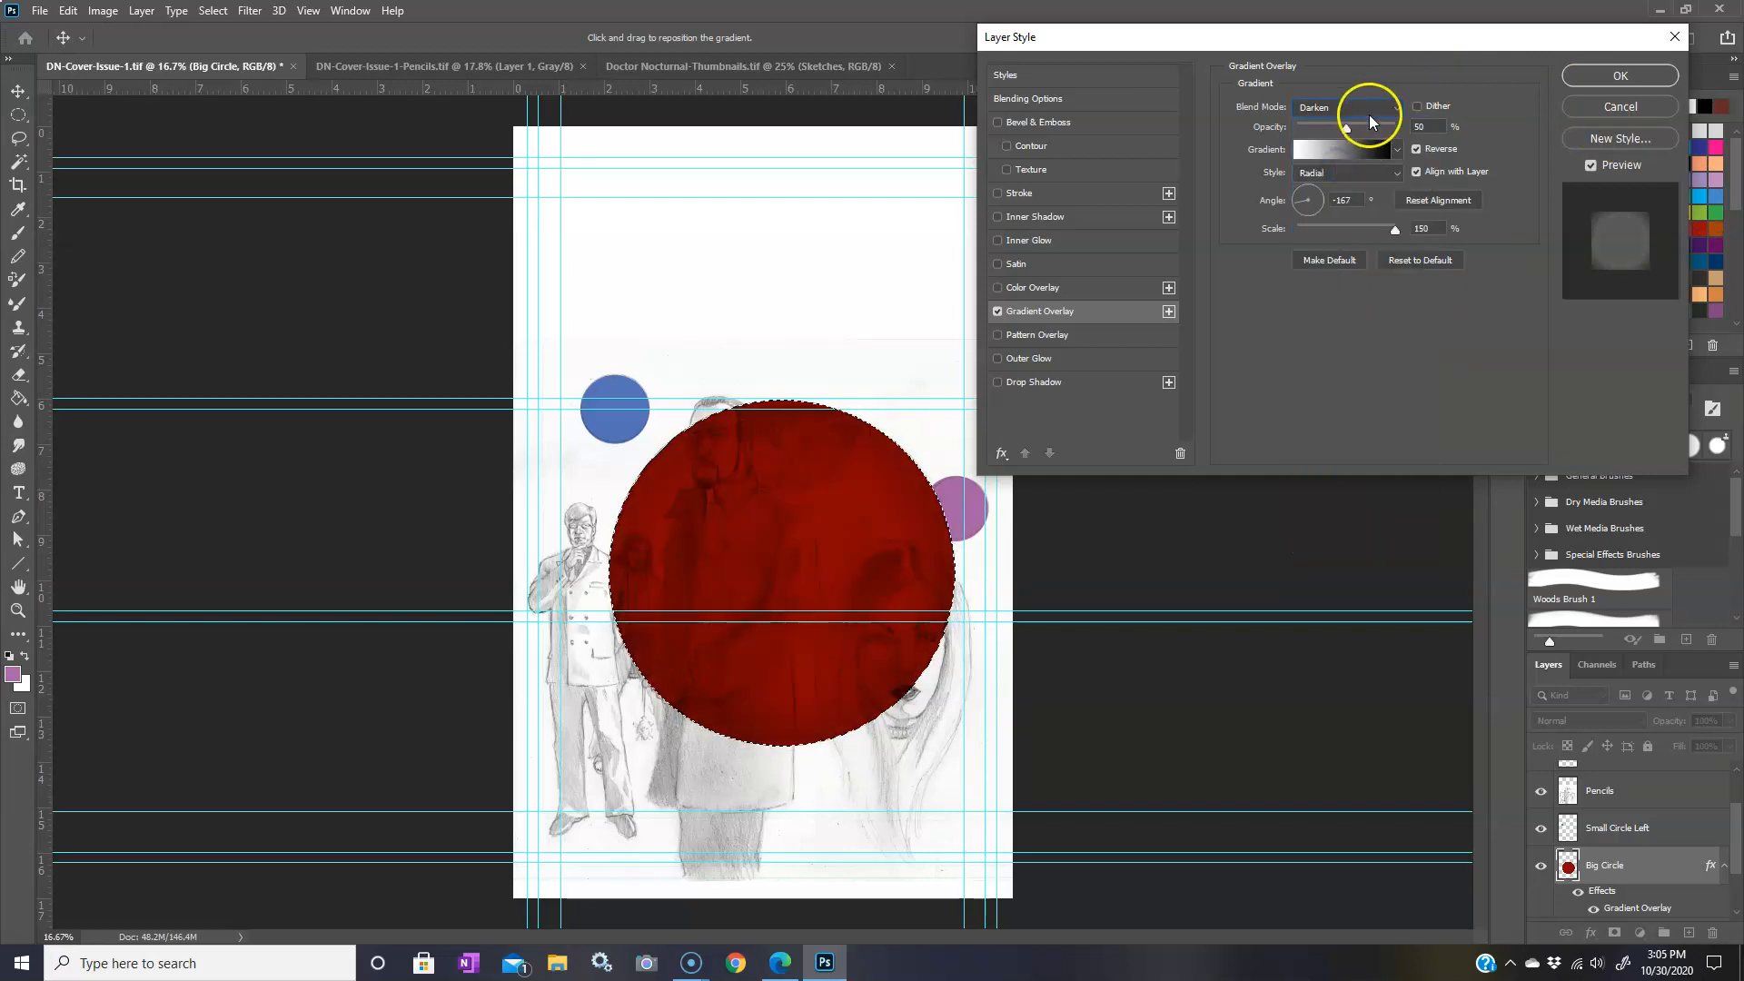
click(1370, 114)
click(1329, 185)
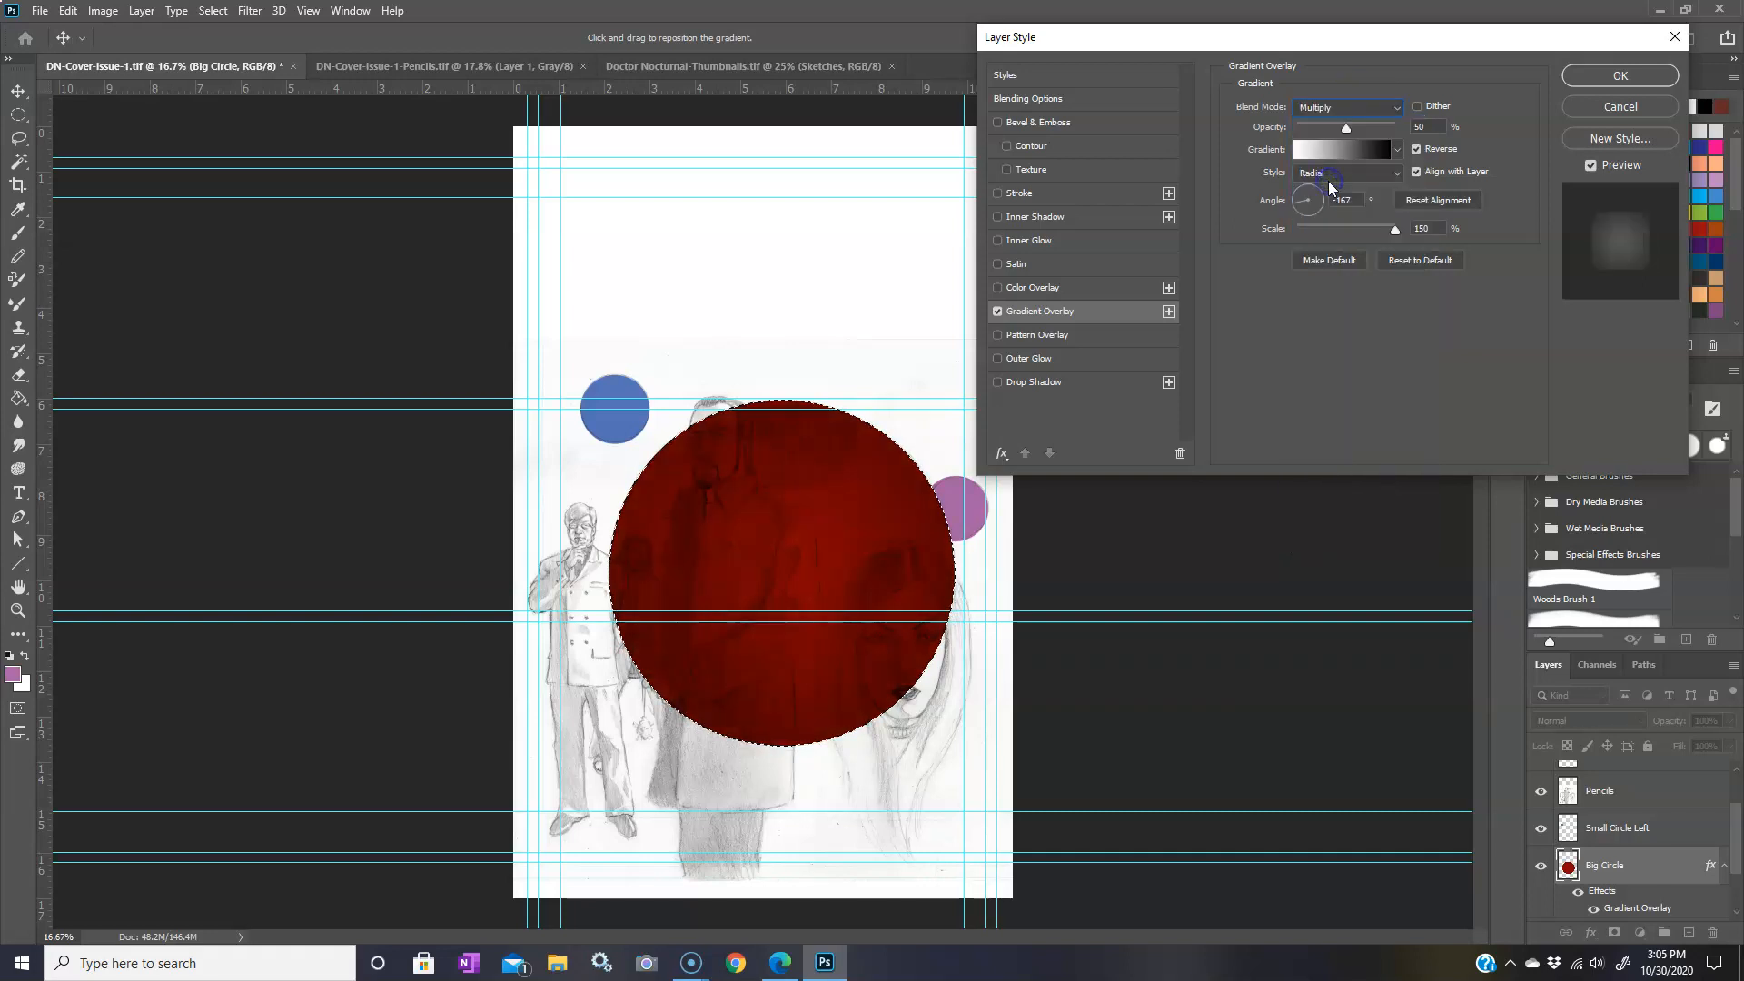
click(1360, 107)
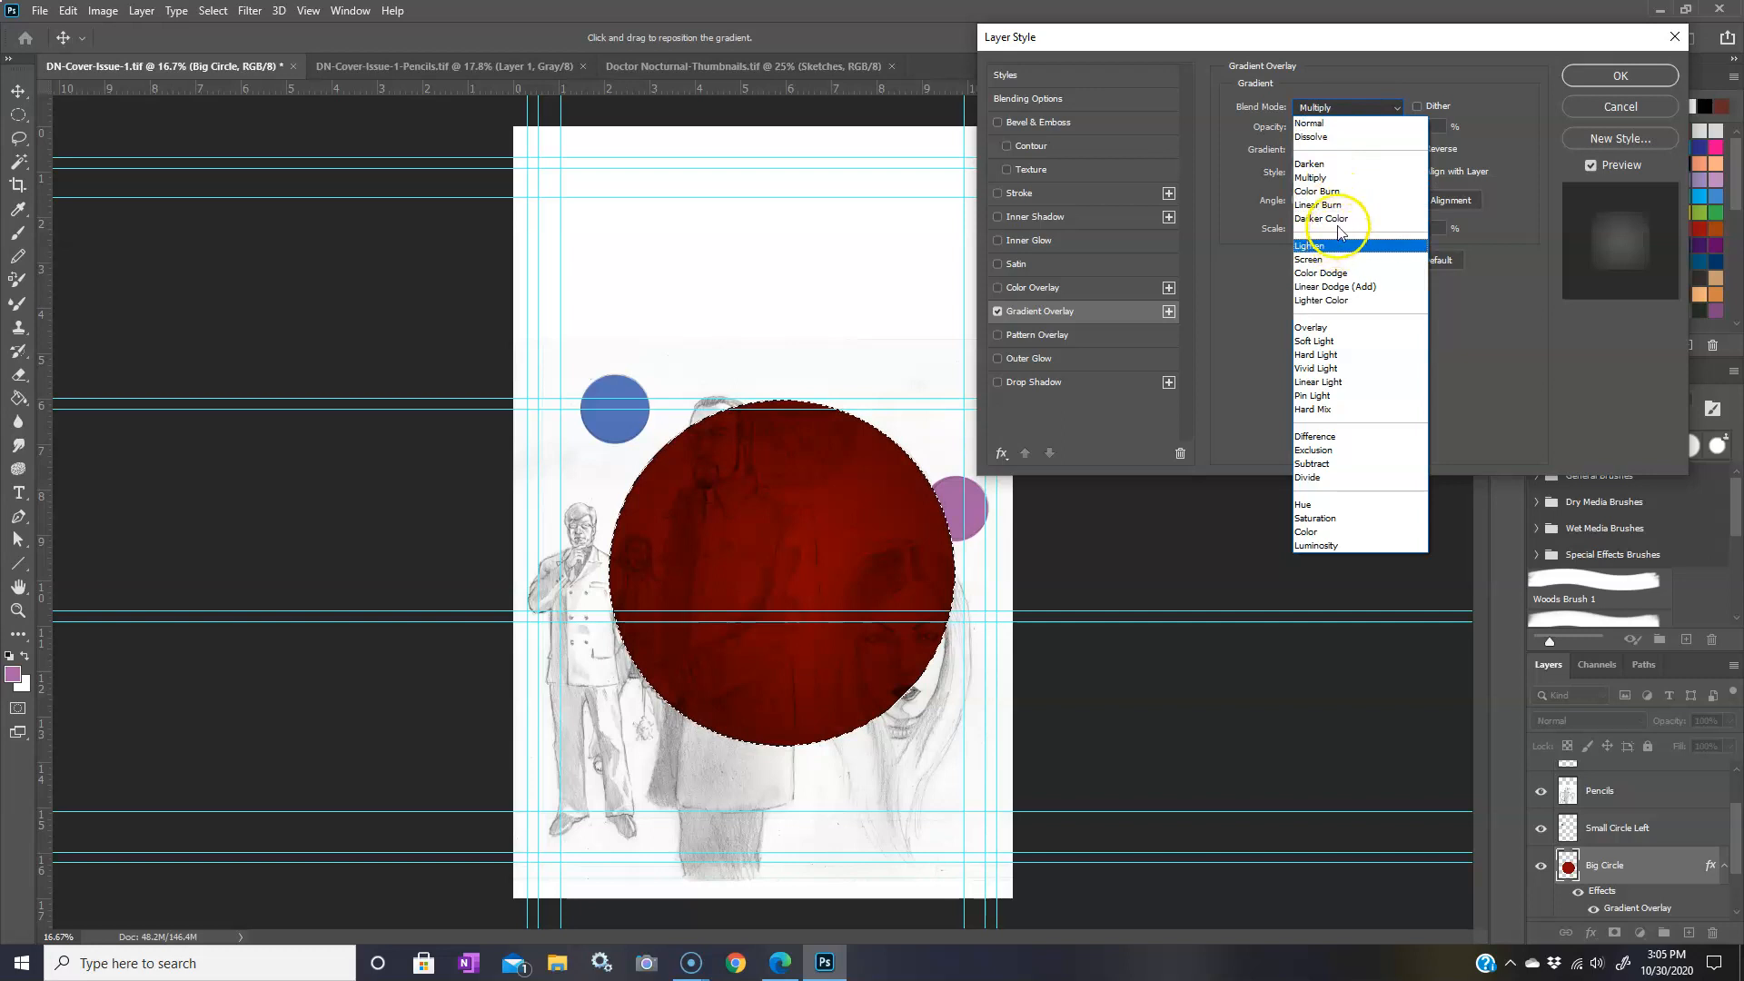
click(1331, 205)
click(1361, 109)
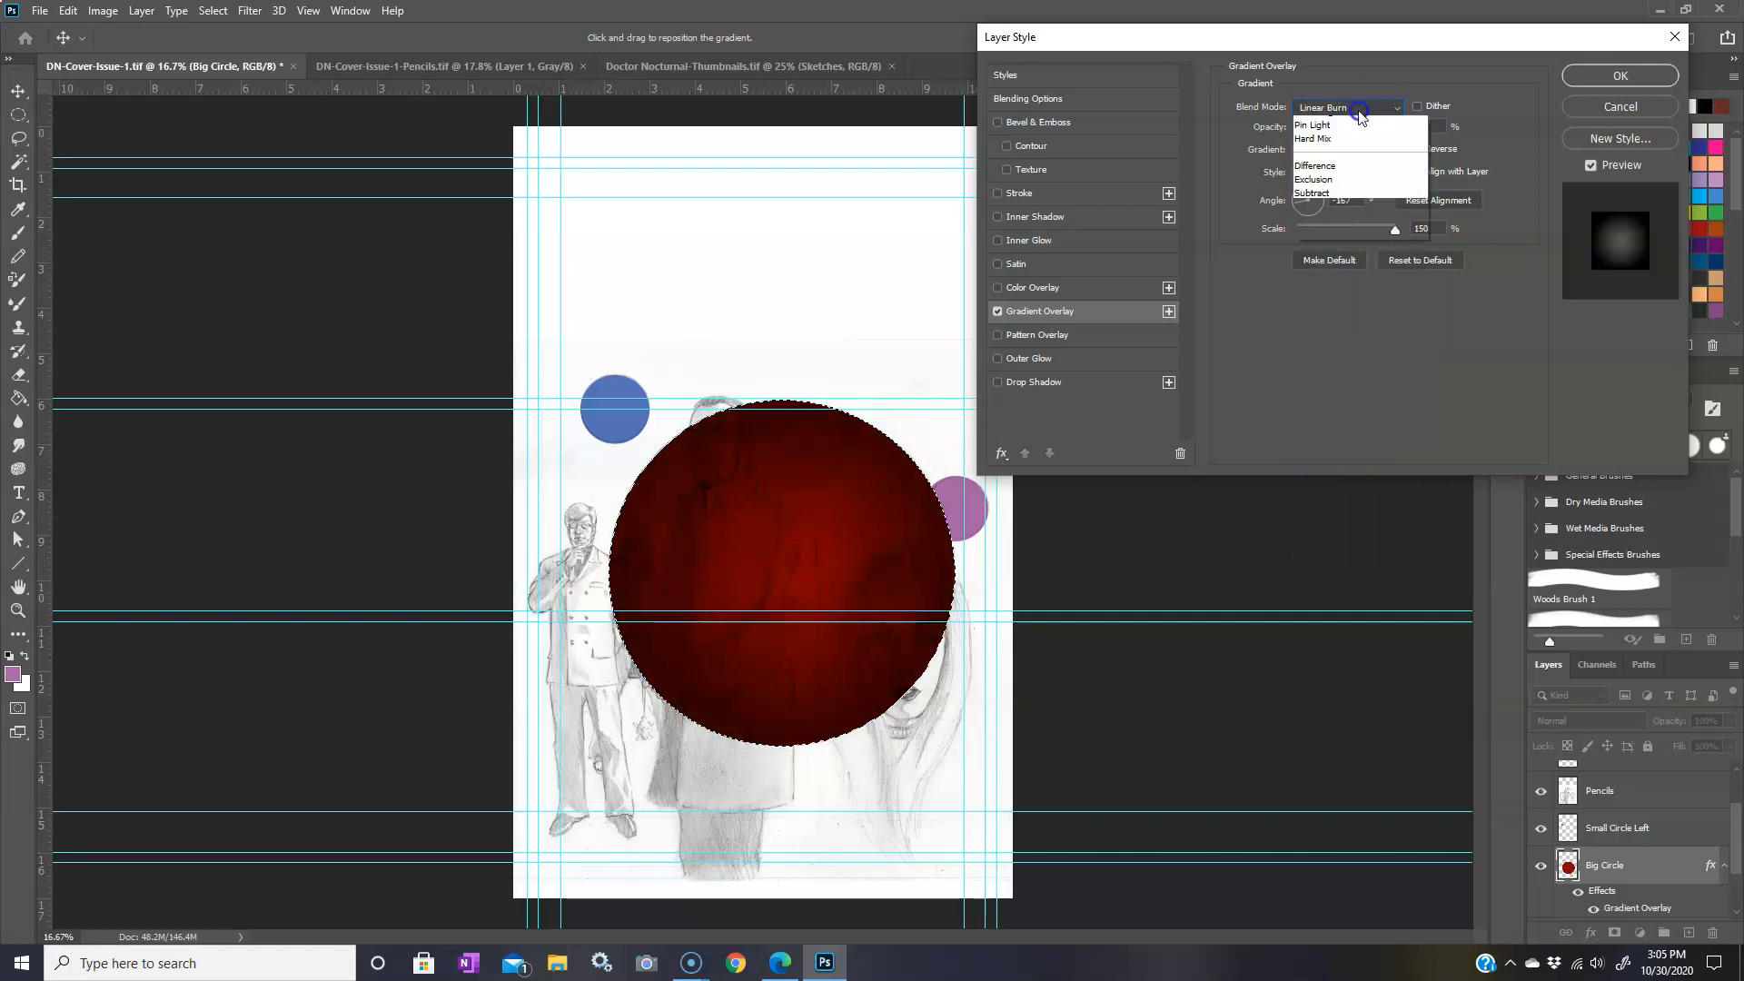
click(1328, 219)
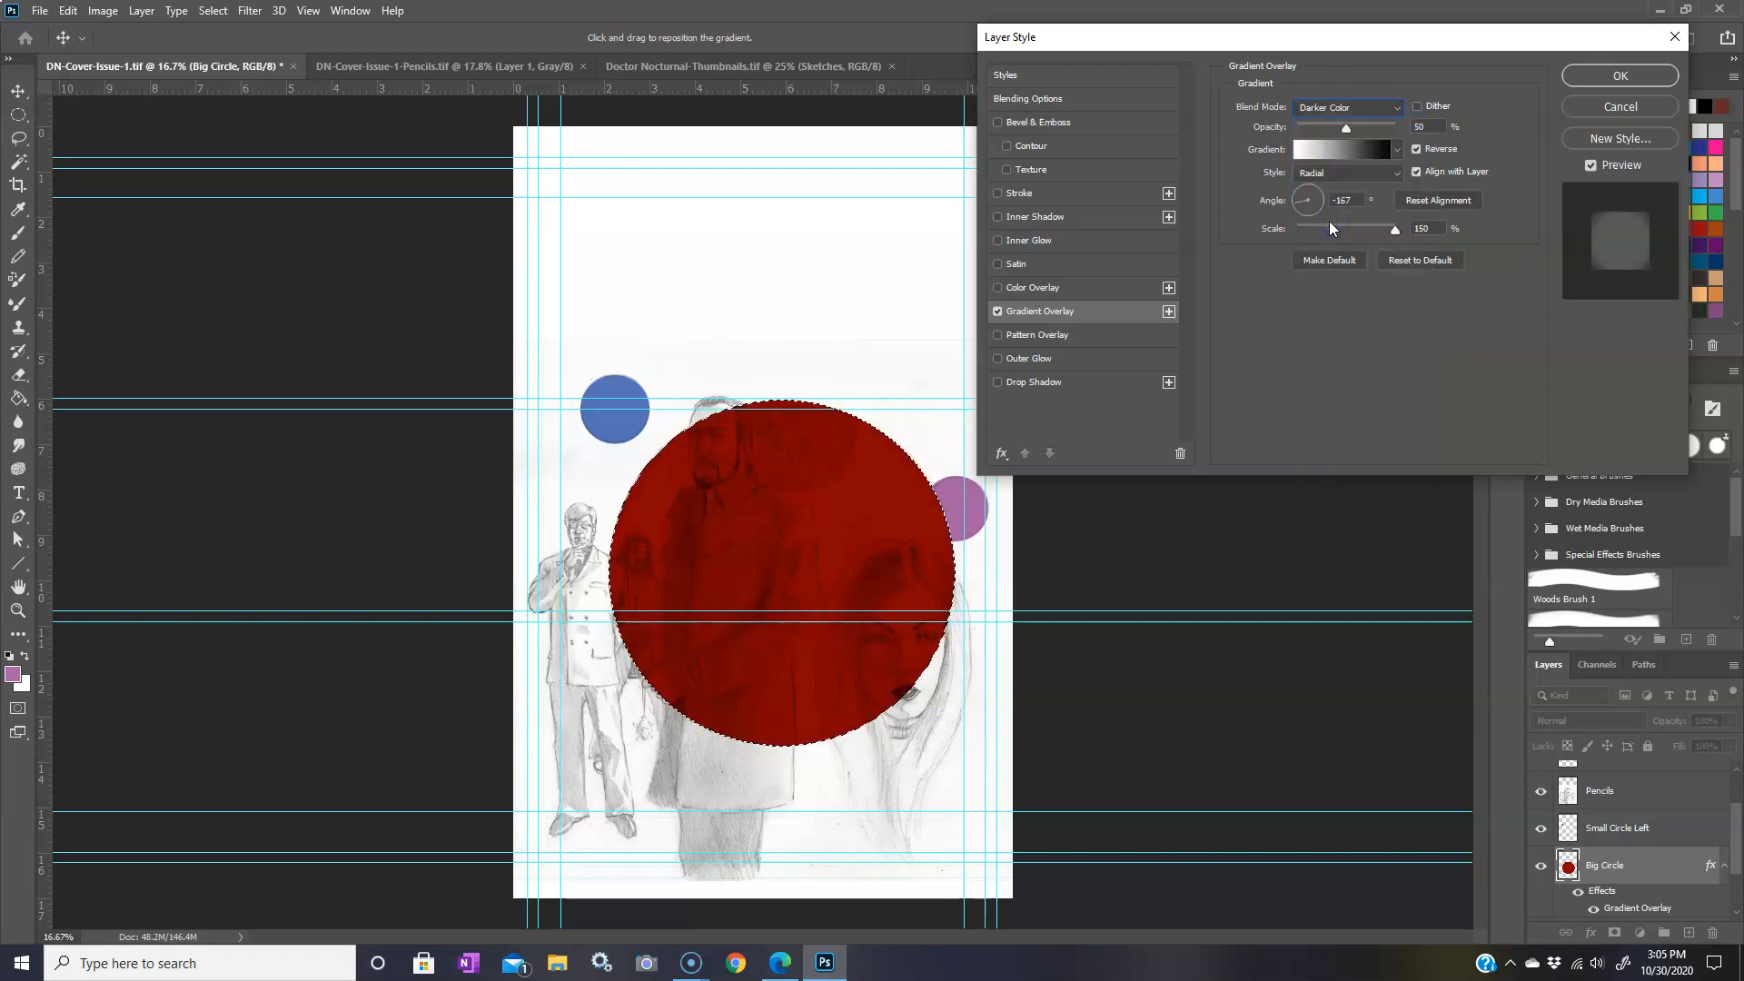
click(1347, 108)
click(1329, 178)
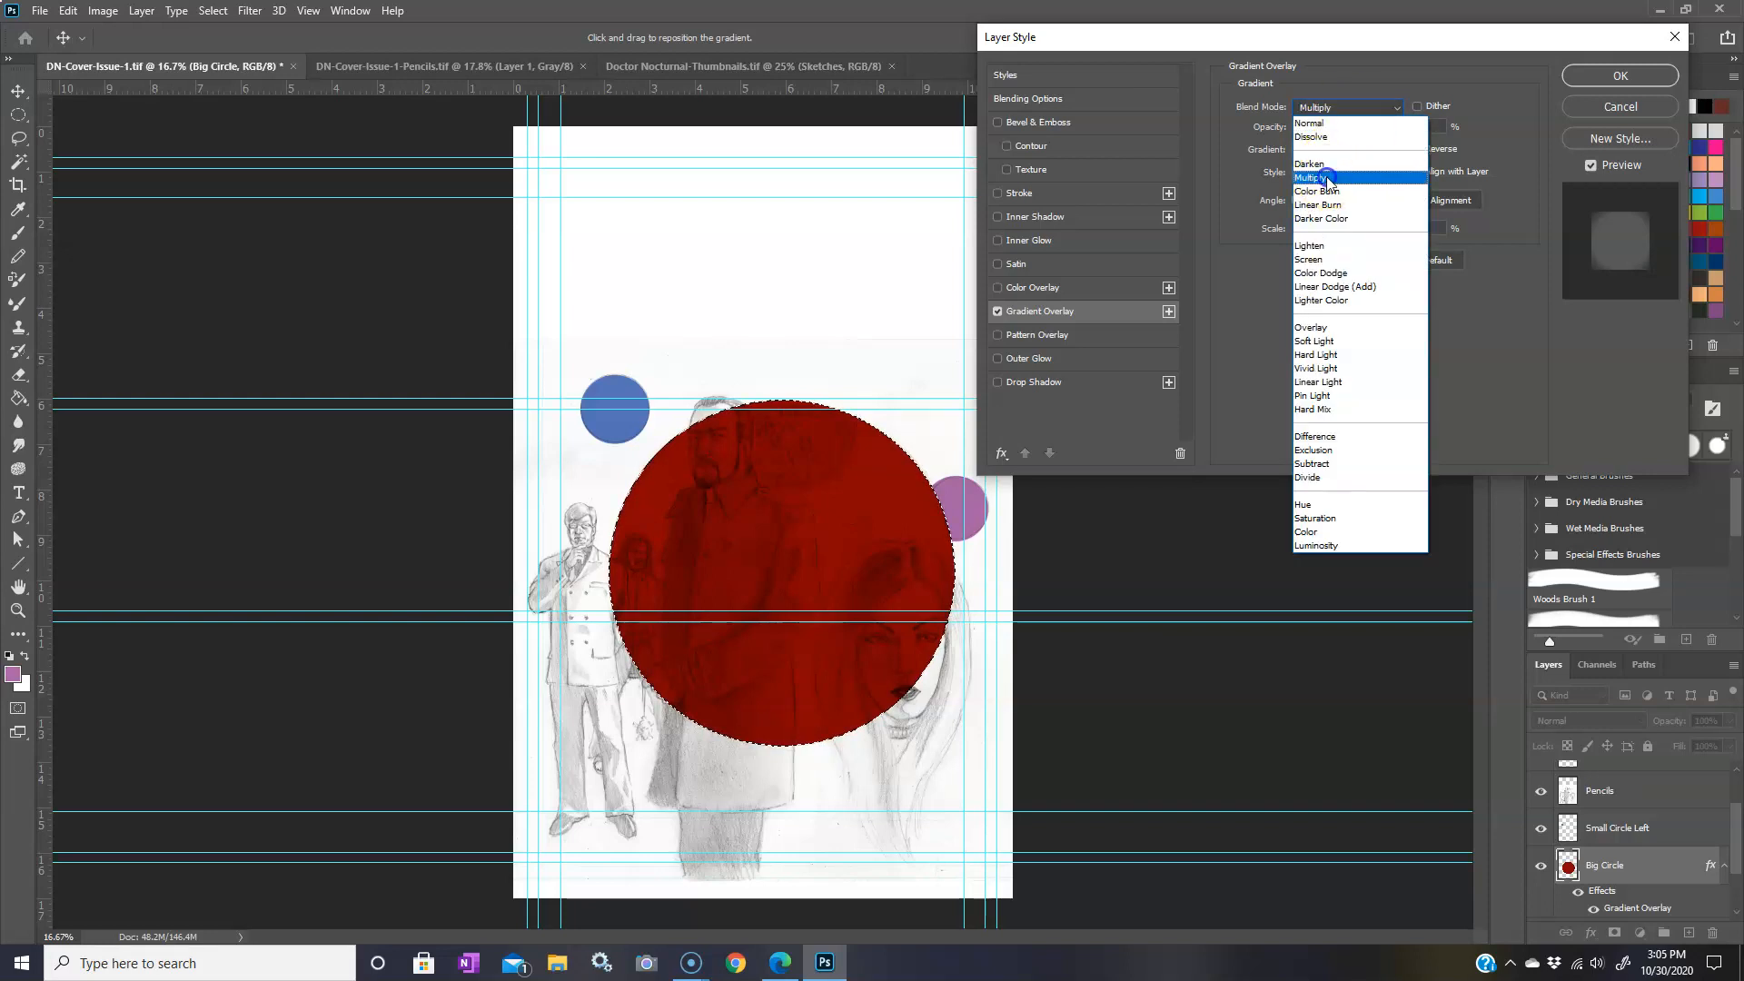
- Set the gradient overlay's blend mode to Darken and its scale to about 131%, and apply the layer style to the Big Circle
click(1335, 110)
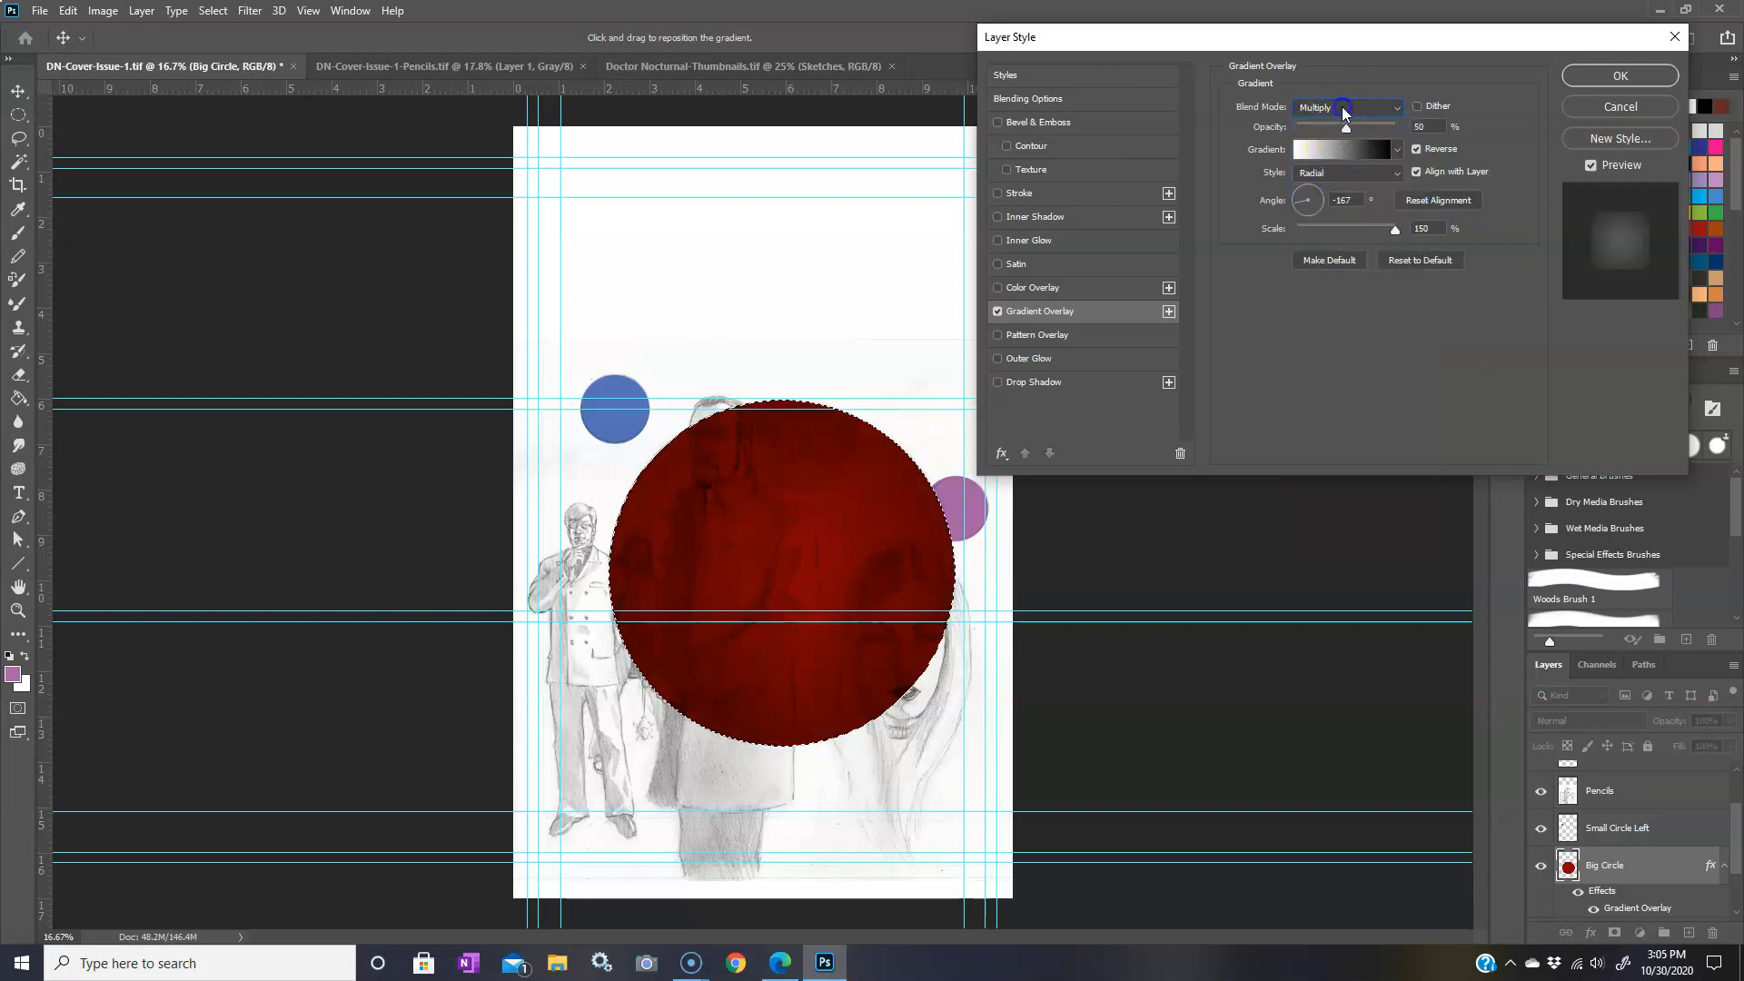
click(1331, 167)
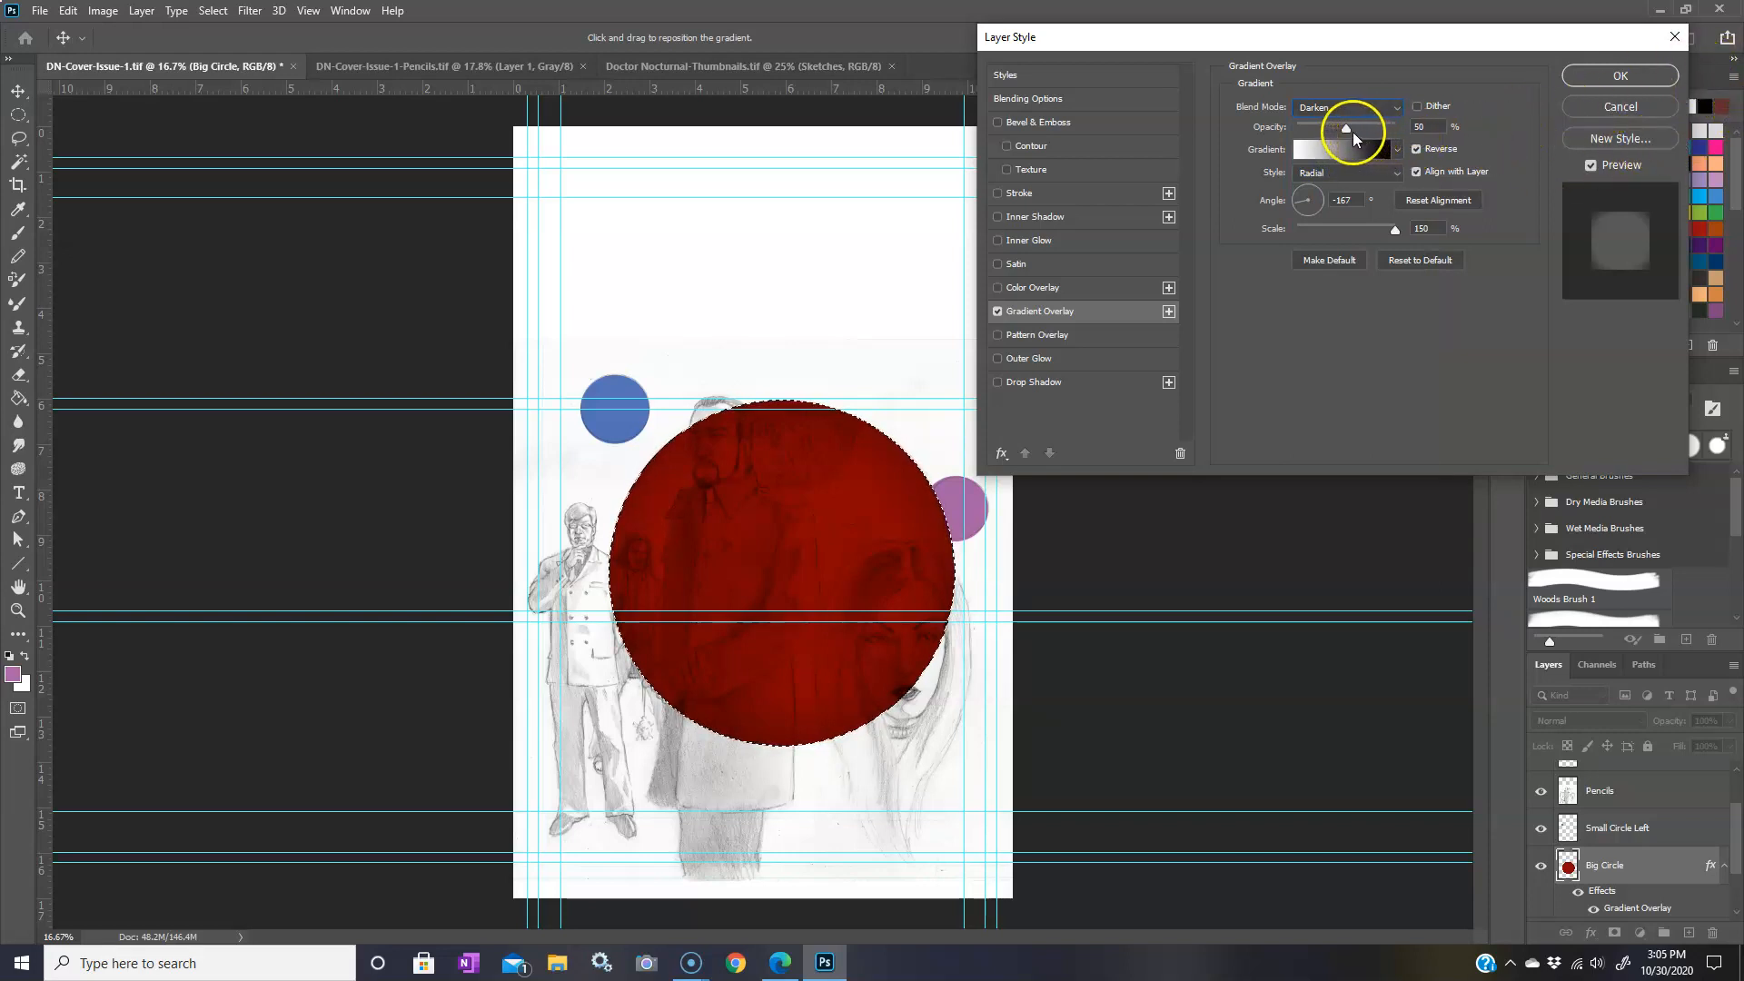
click(1346, 128)
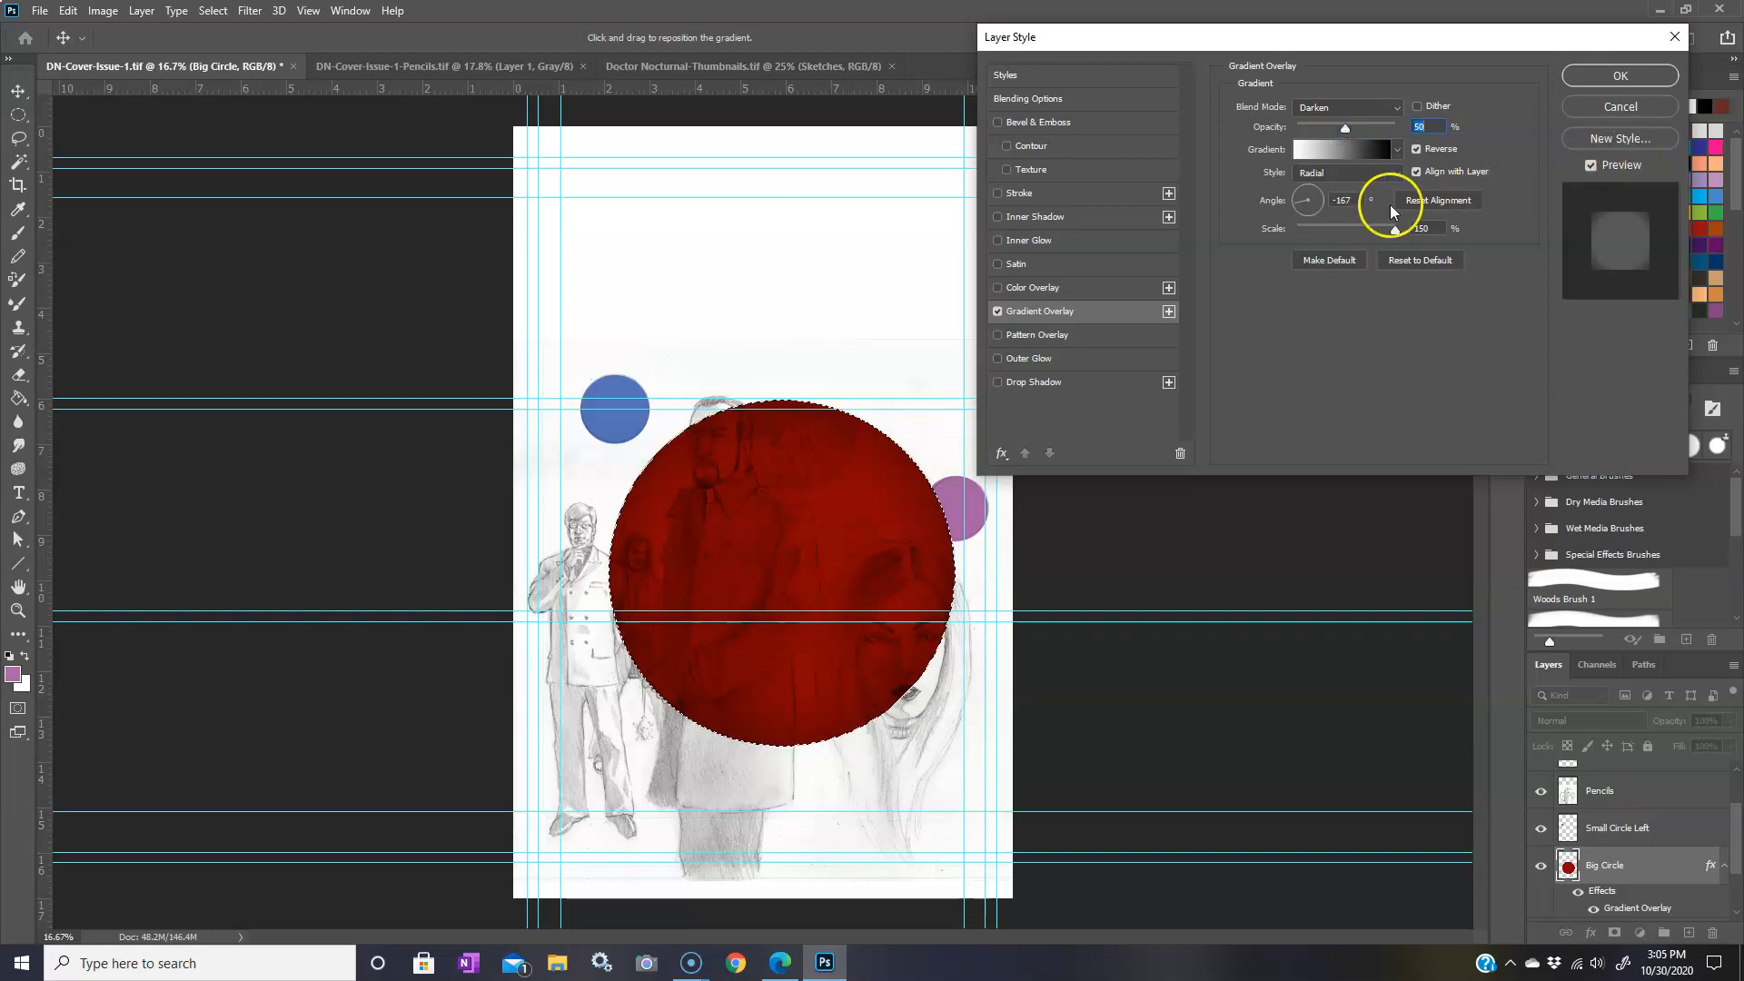
mouse_move(1395, 230)
mouse_down()
mouse_move(1312, 237)
mouse_move(1408, 238)
mouse_move(1300, 238)
mouse_move(1415, 238)
mouse_up()
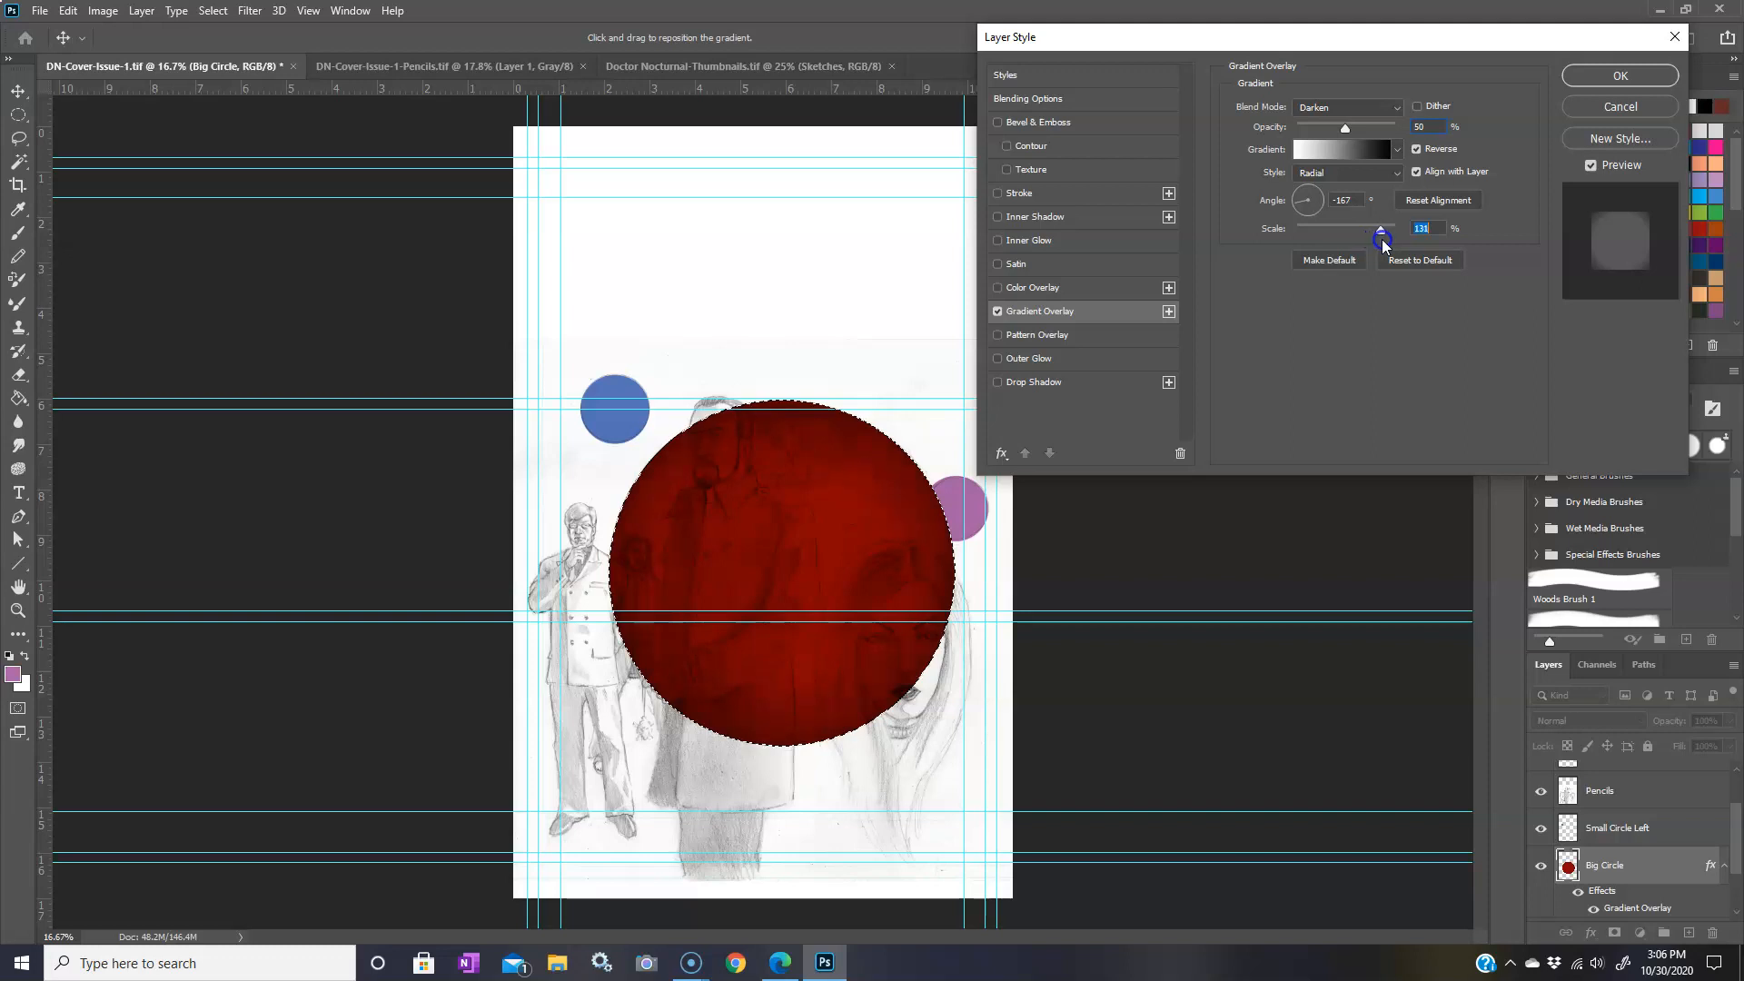
click(1620, 75)
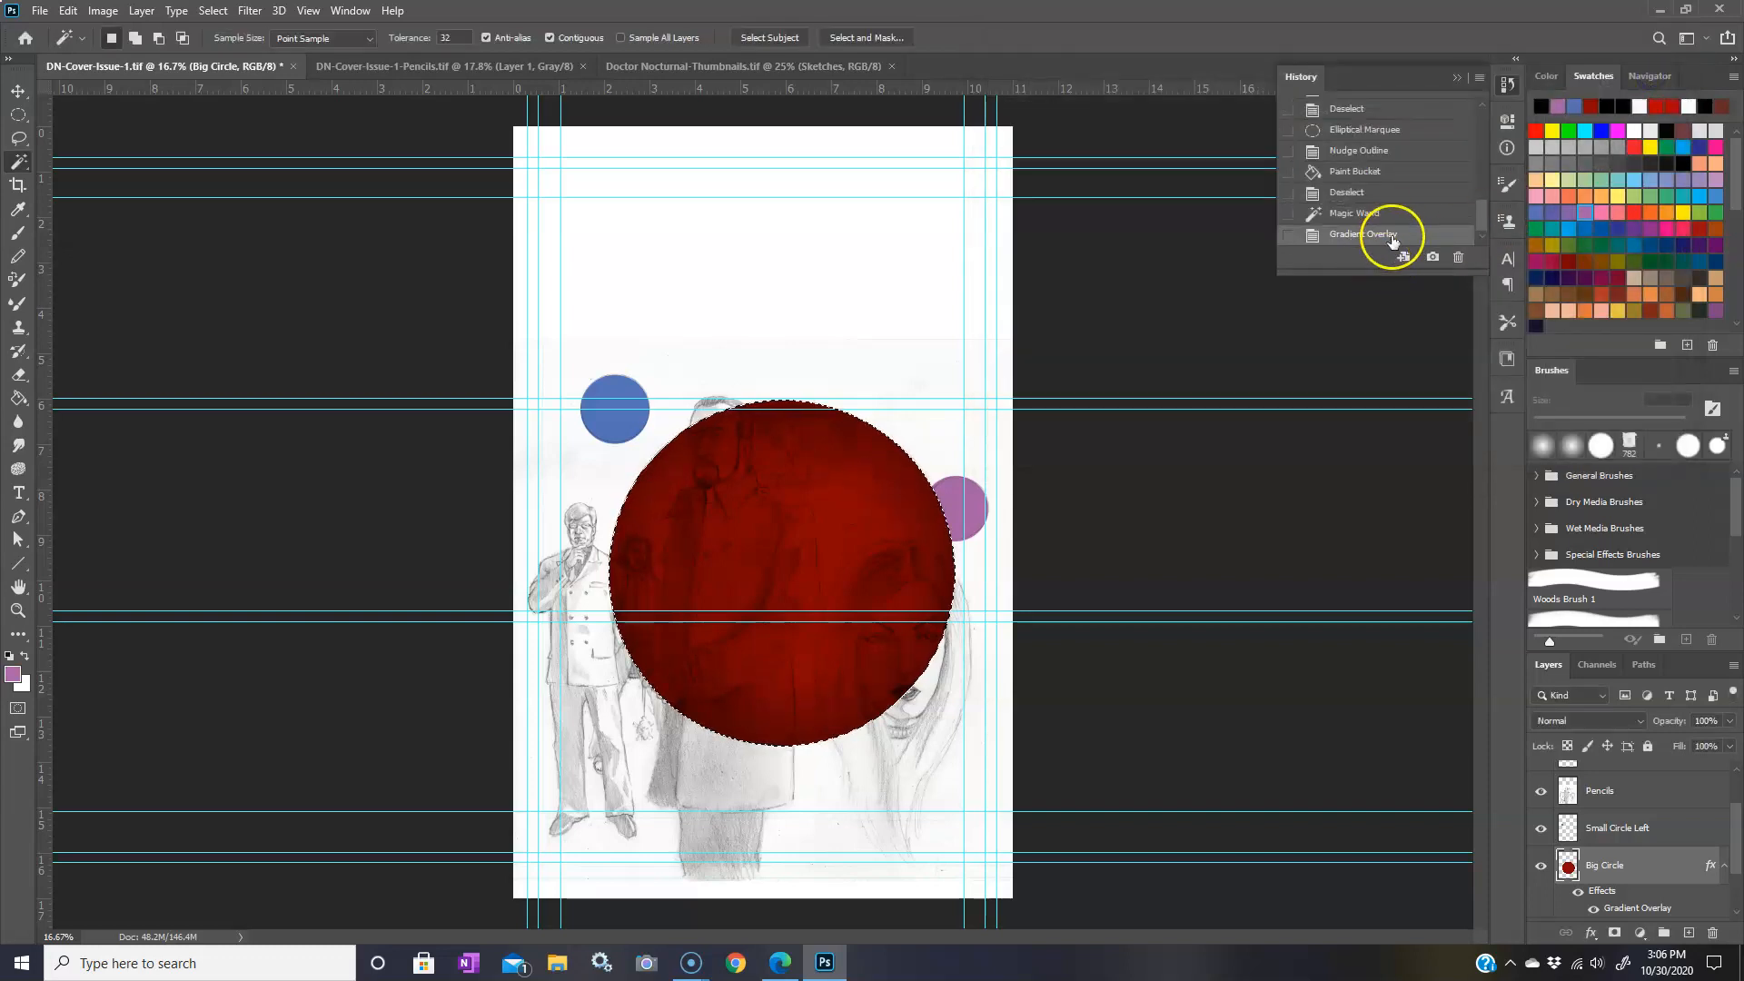
- Copy the layer style of the Big Circle layer and paste it onto the Small Circle Right layer
drag(1737, 860, 1737, 878)
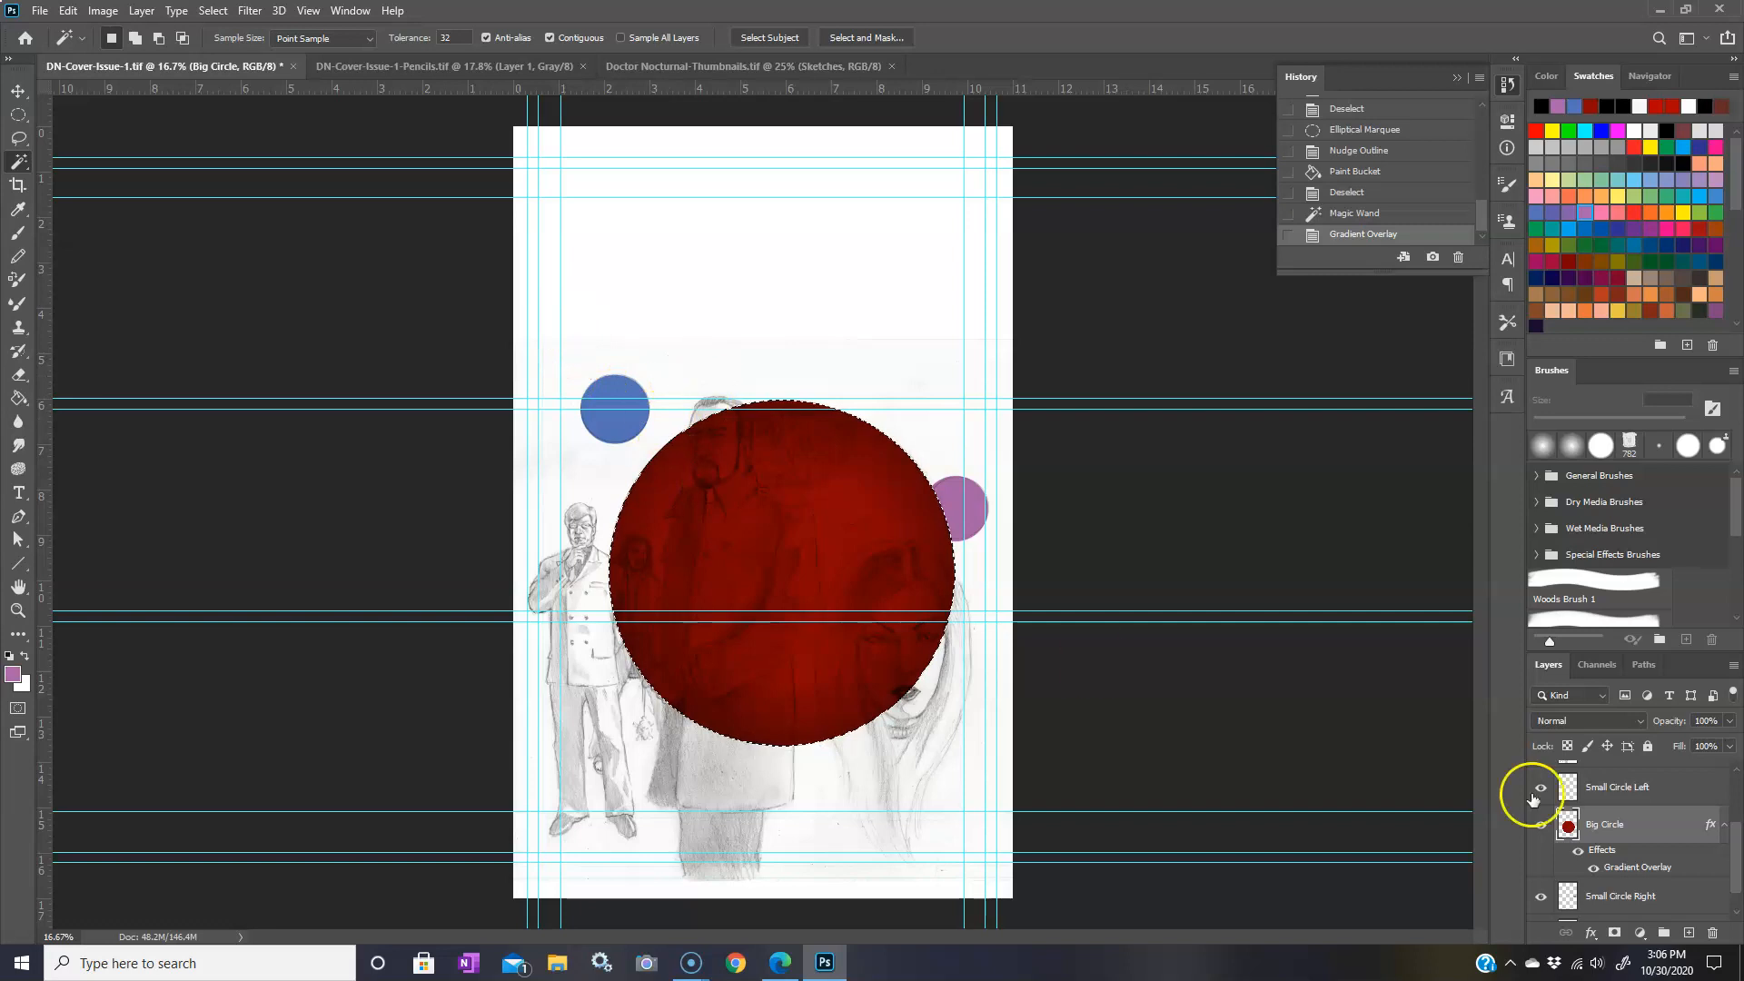
right_click(1665, 832)
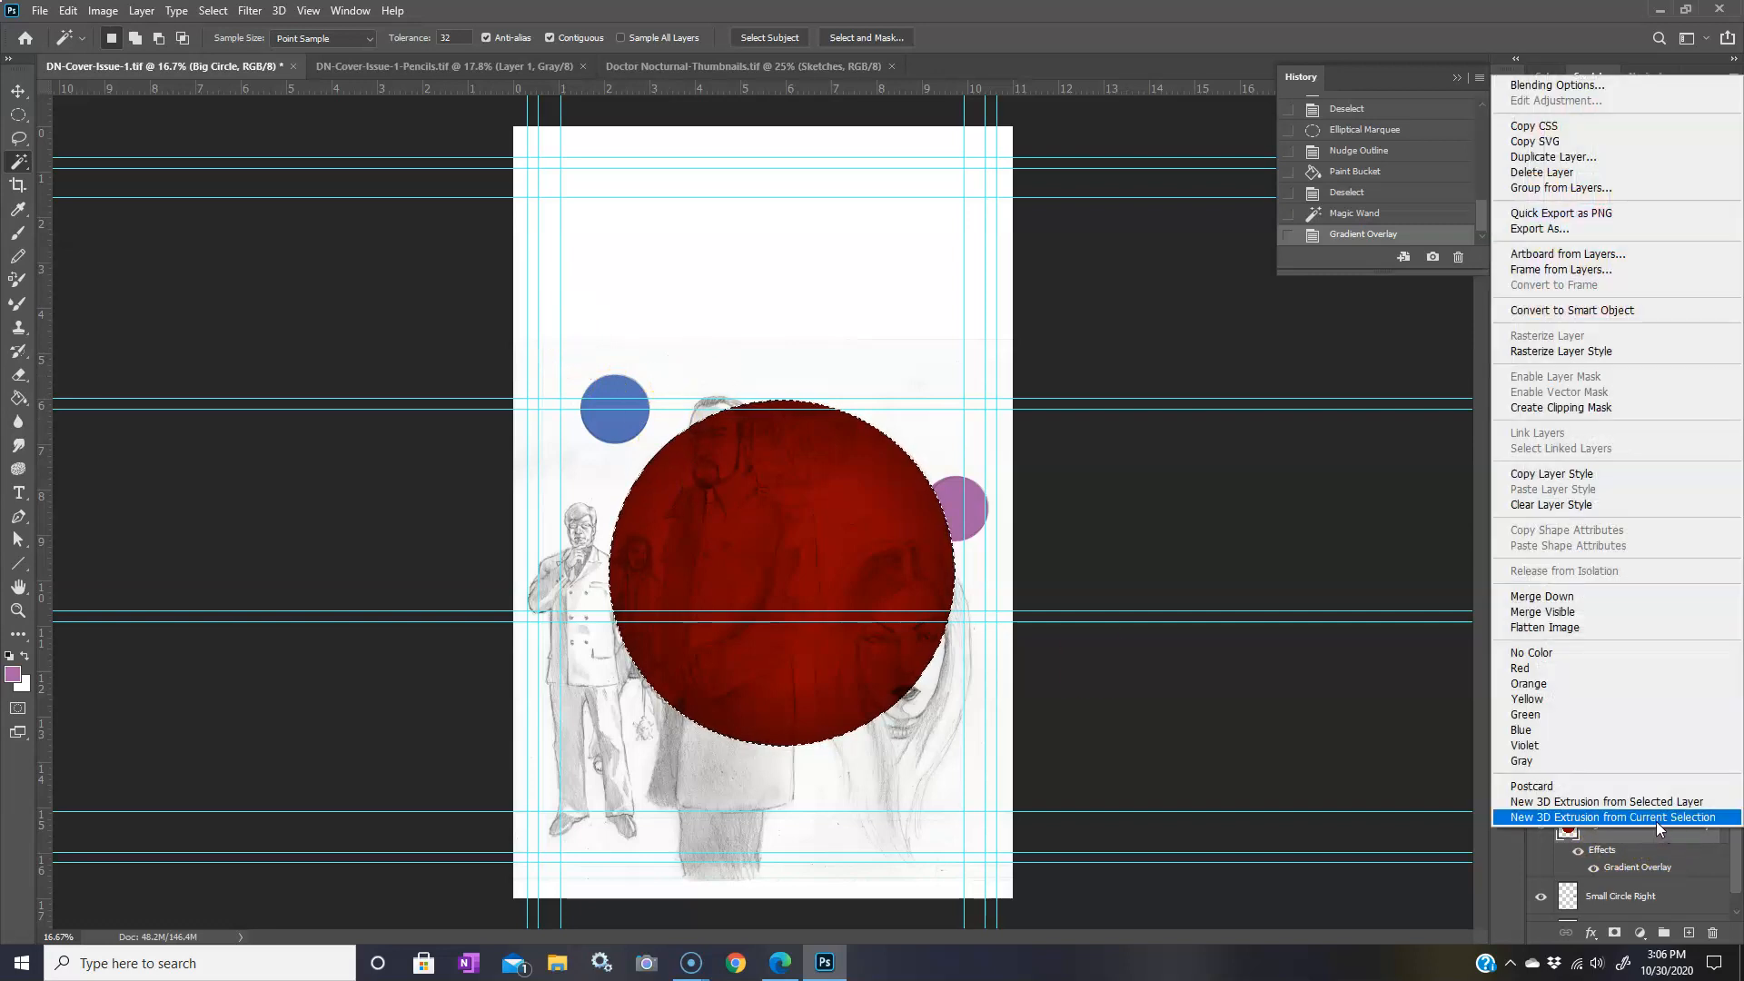
click(1613, 474)
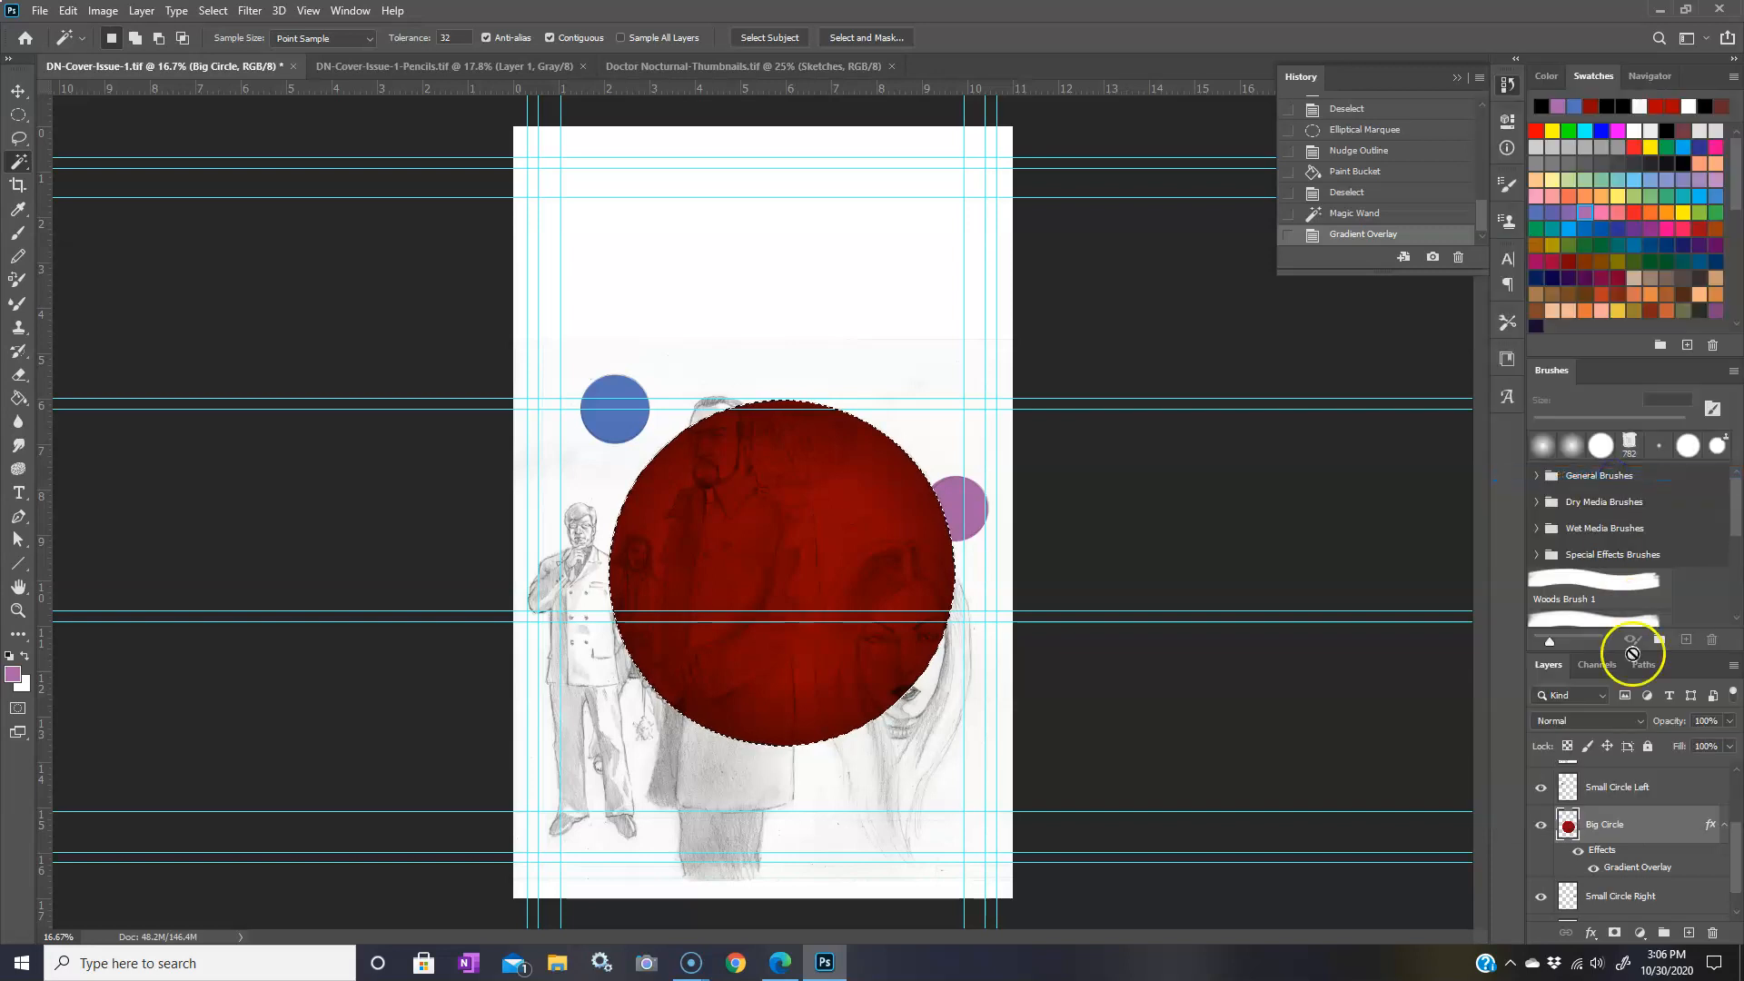
scroll(1735, 897, down, 1)
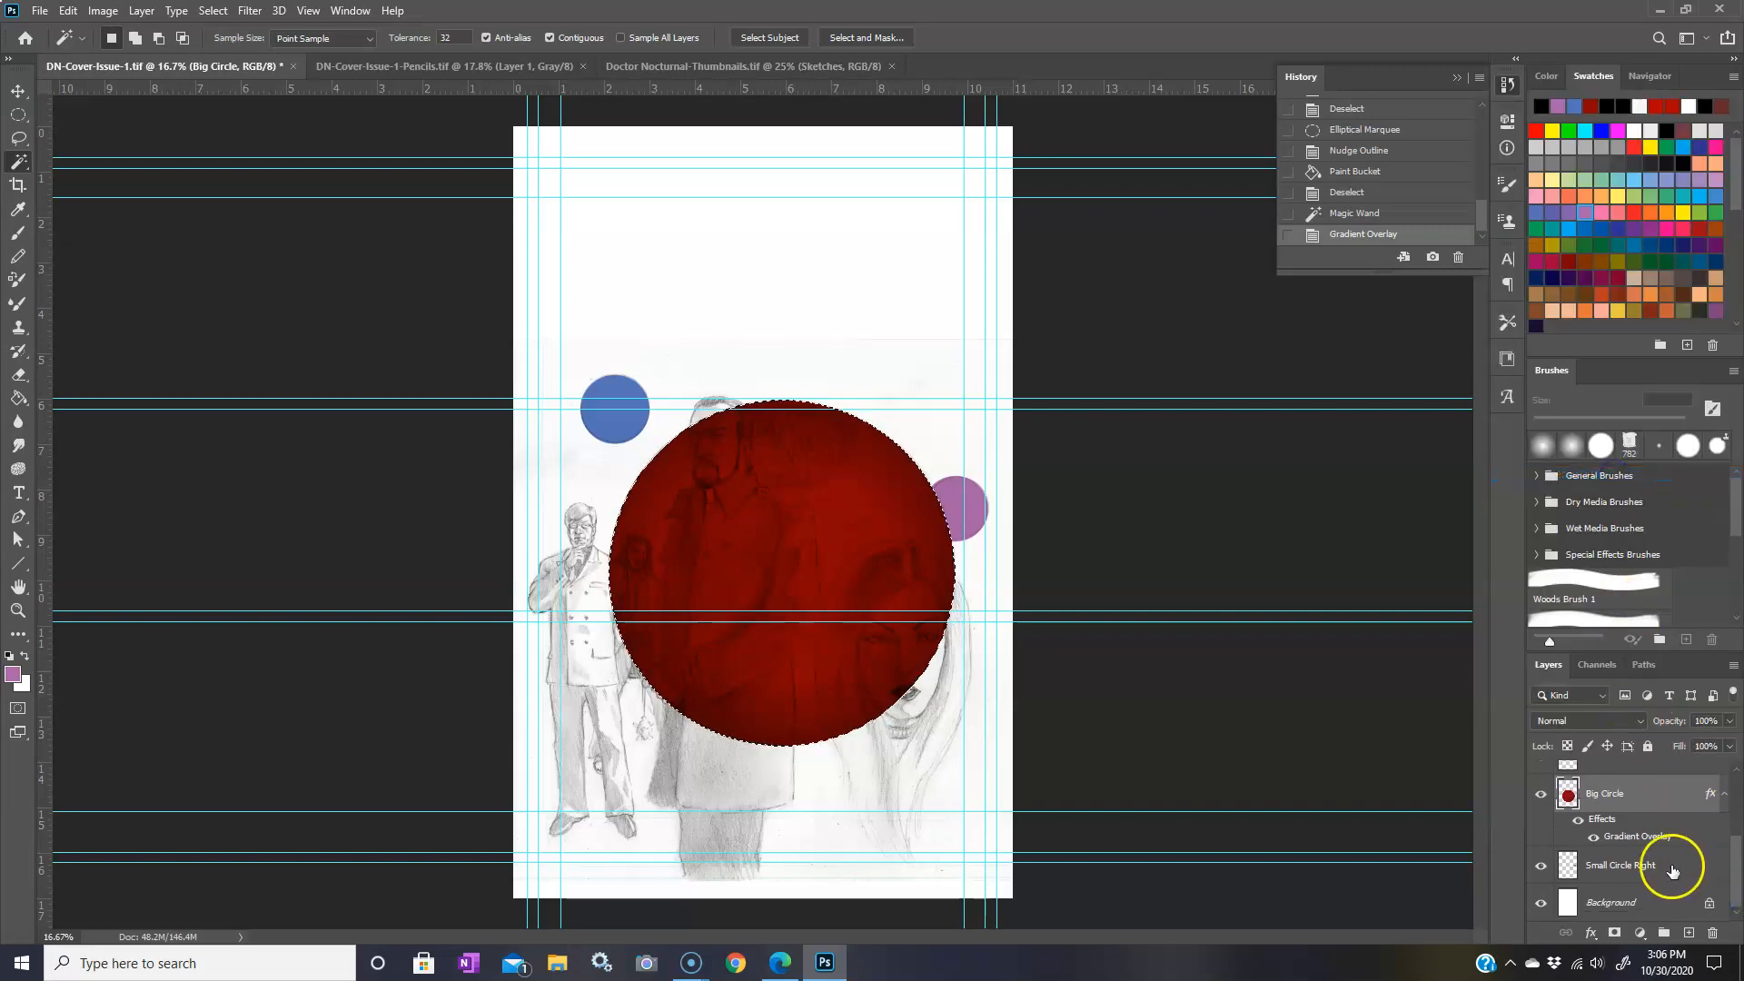
click(1671, 868)
right_click(1671, 868)
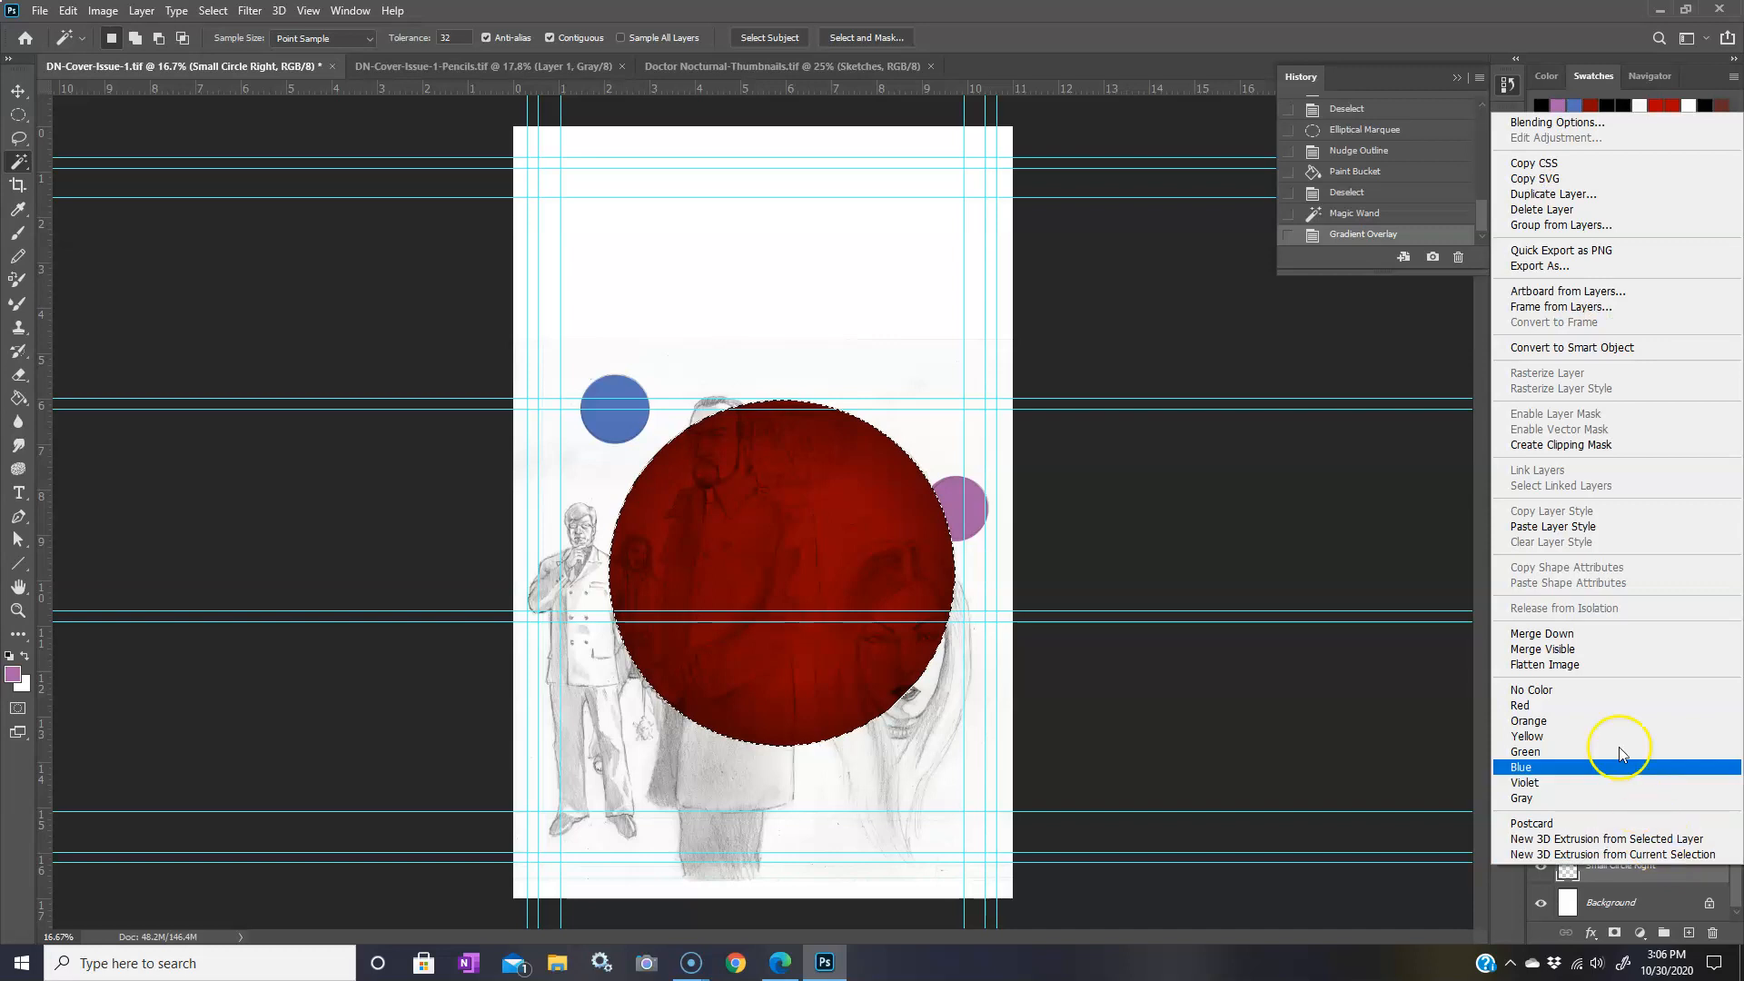
click(1591, 526)
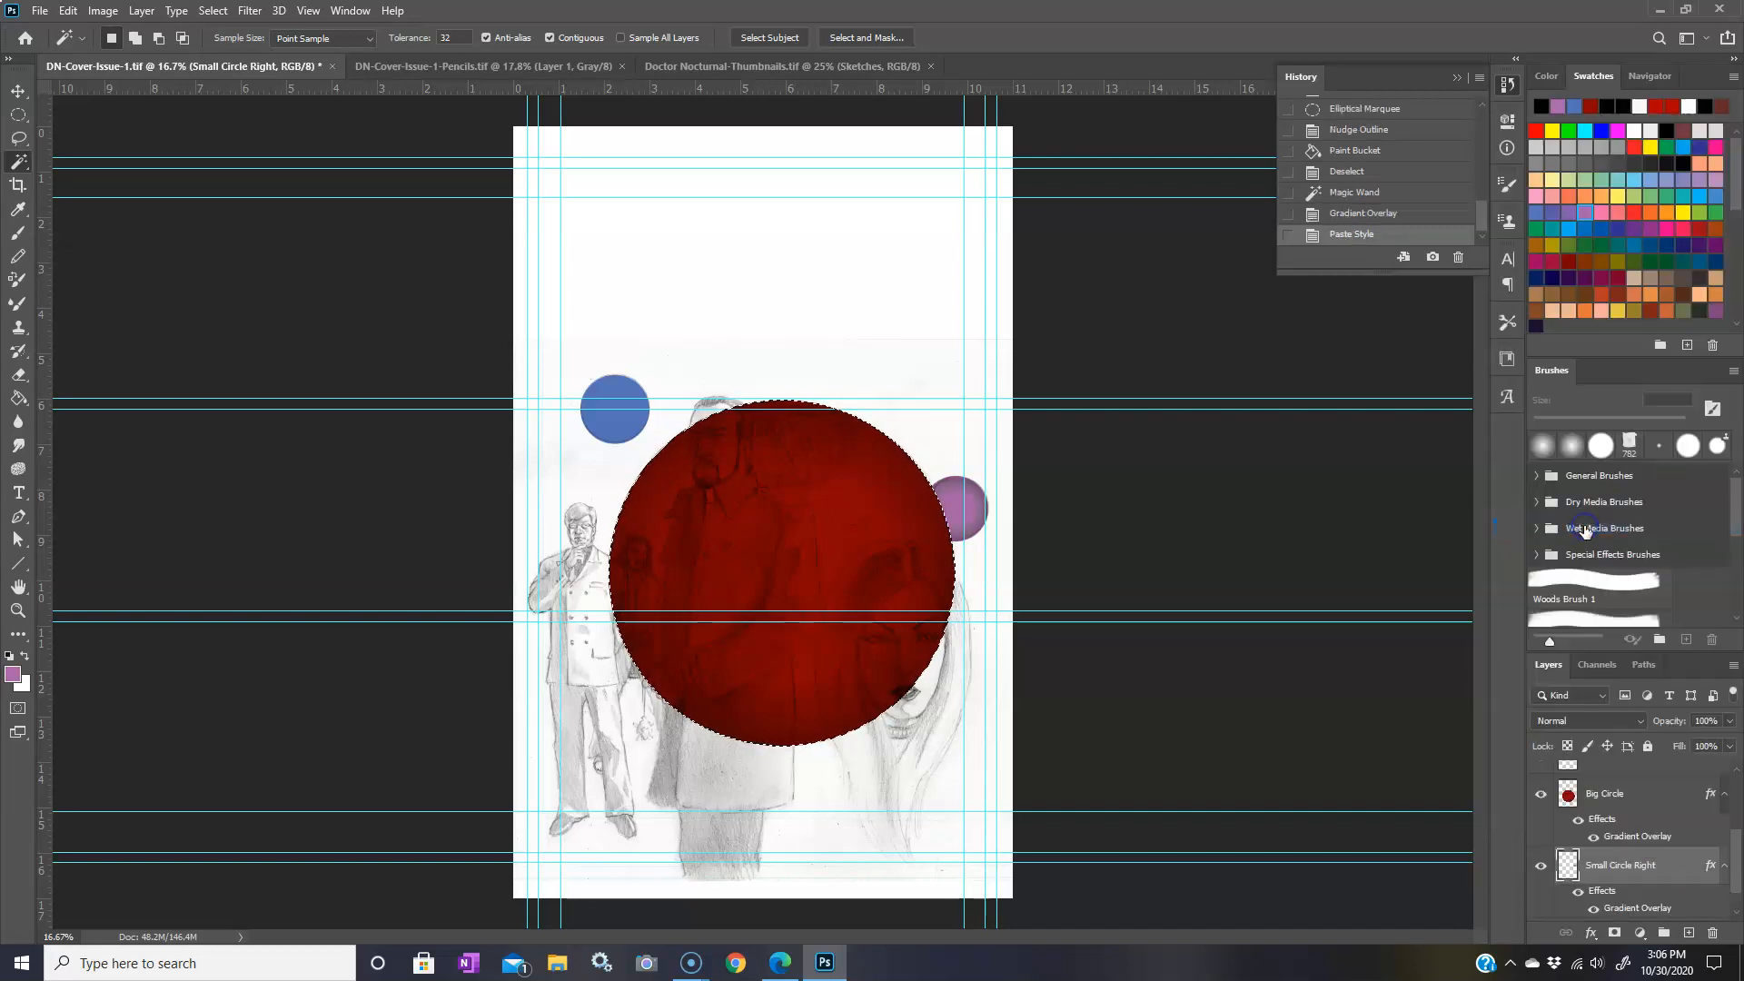
- Deselect the big red circle and collapse the effects lists of the Small Circle Right and Big Circle layers
click(213, 10)
click(227, 50)
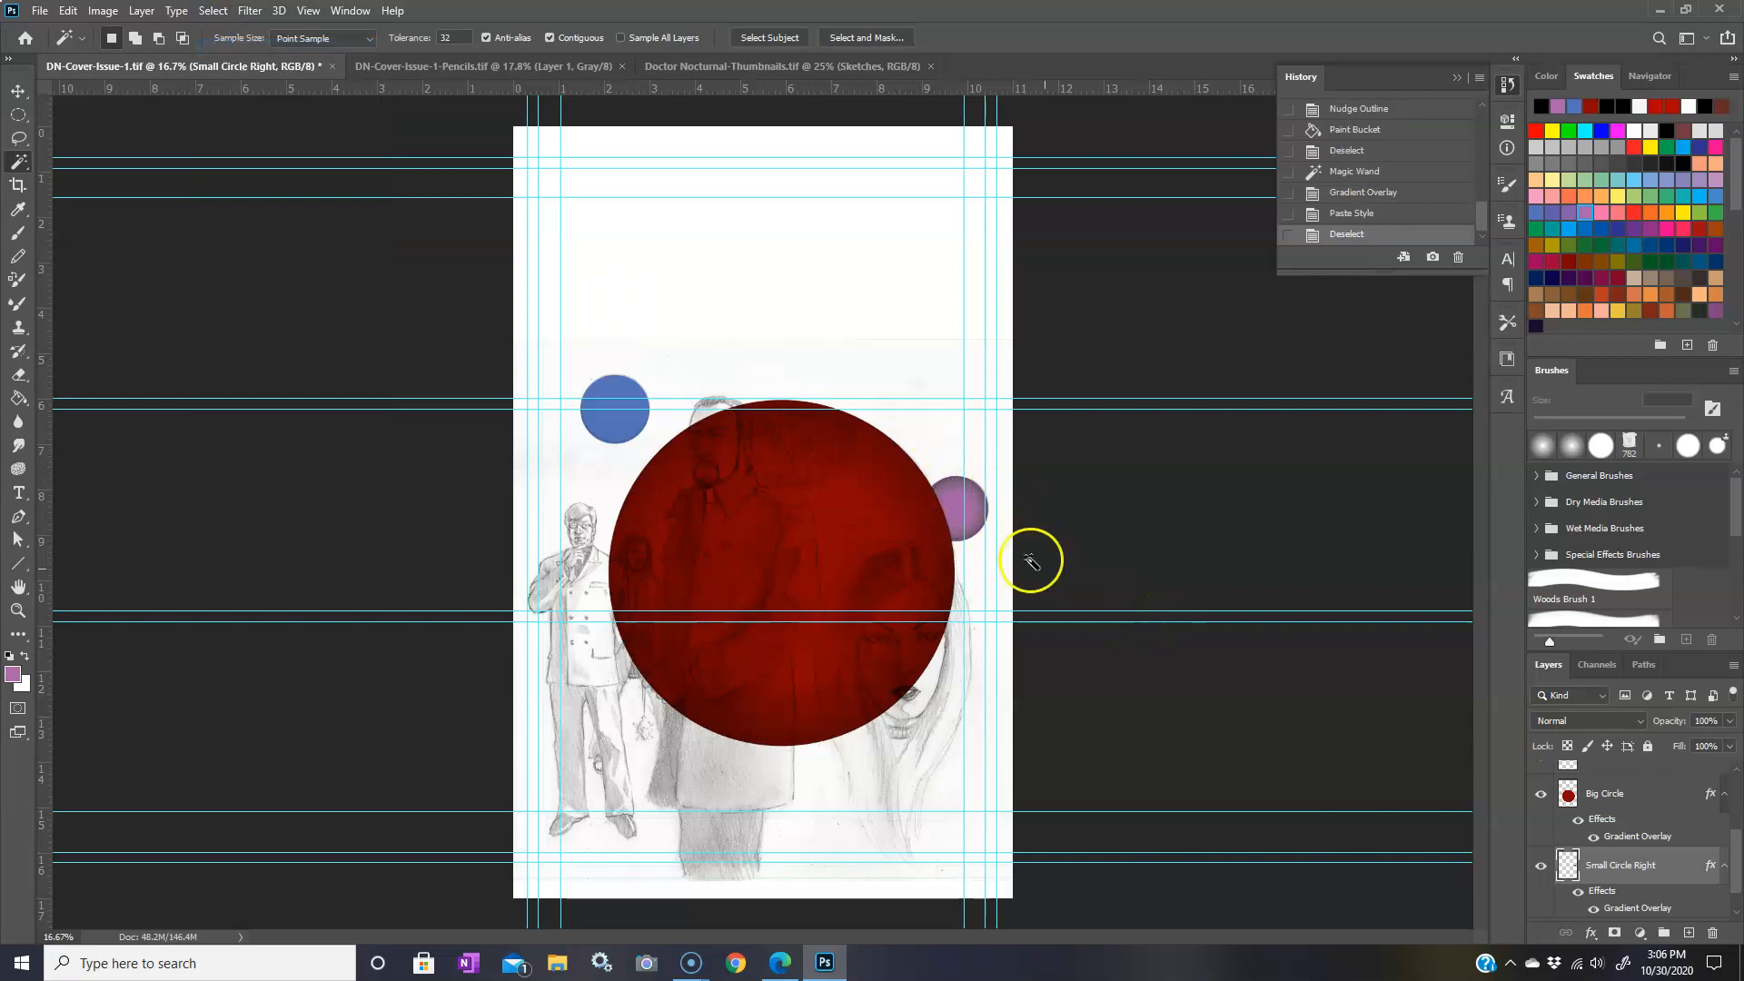
click(1728, 867)
click(1723, 822)
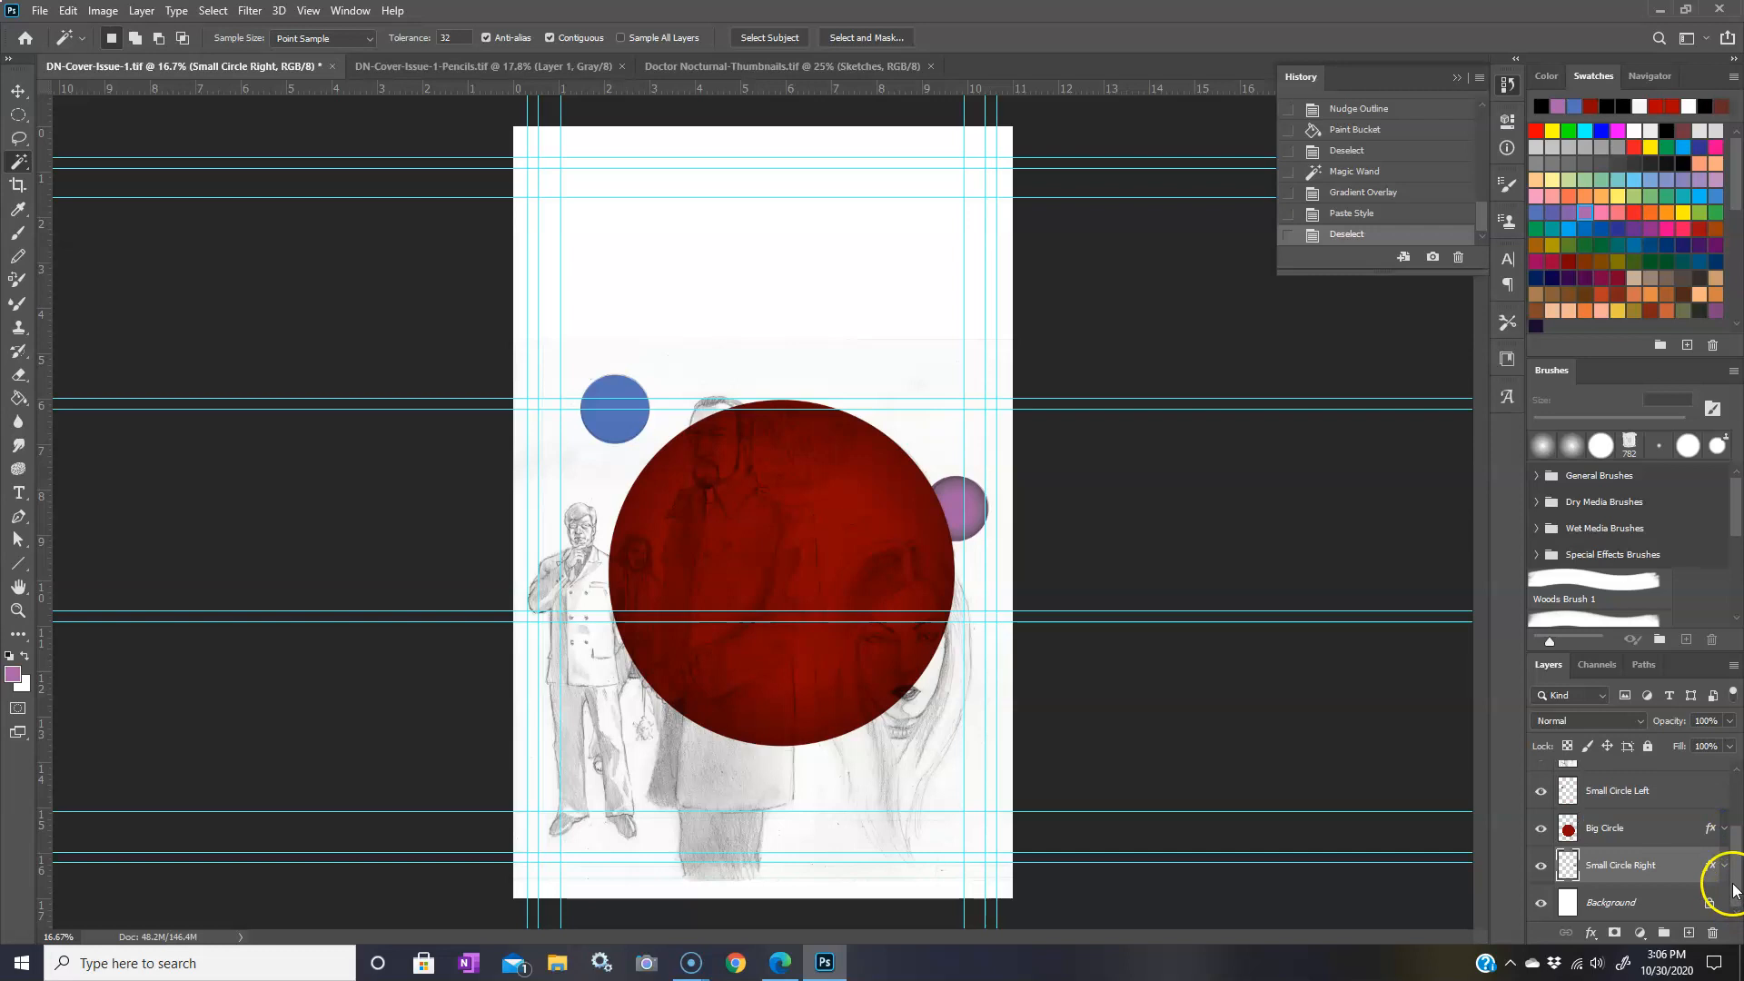
- Paste the copied gradient layer style onto the Small Circle Left layer and collapse its effects list
scroll(1625, 817, up, 1)
click(1623, 824)
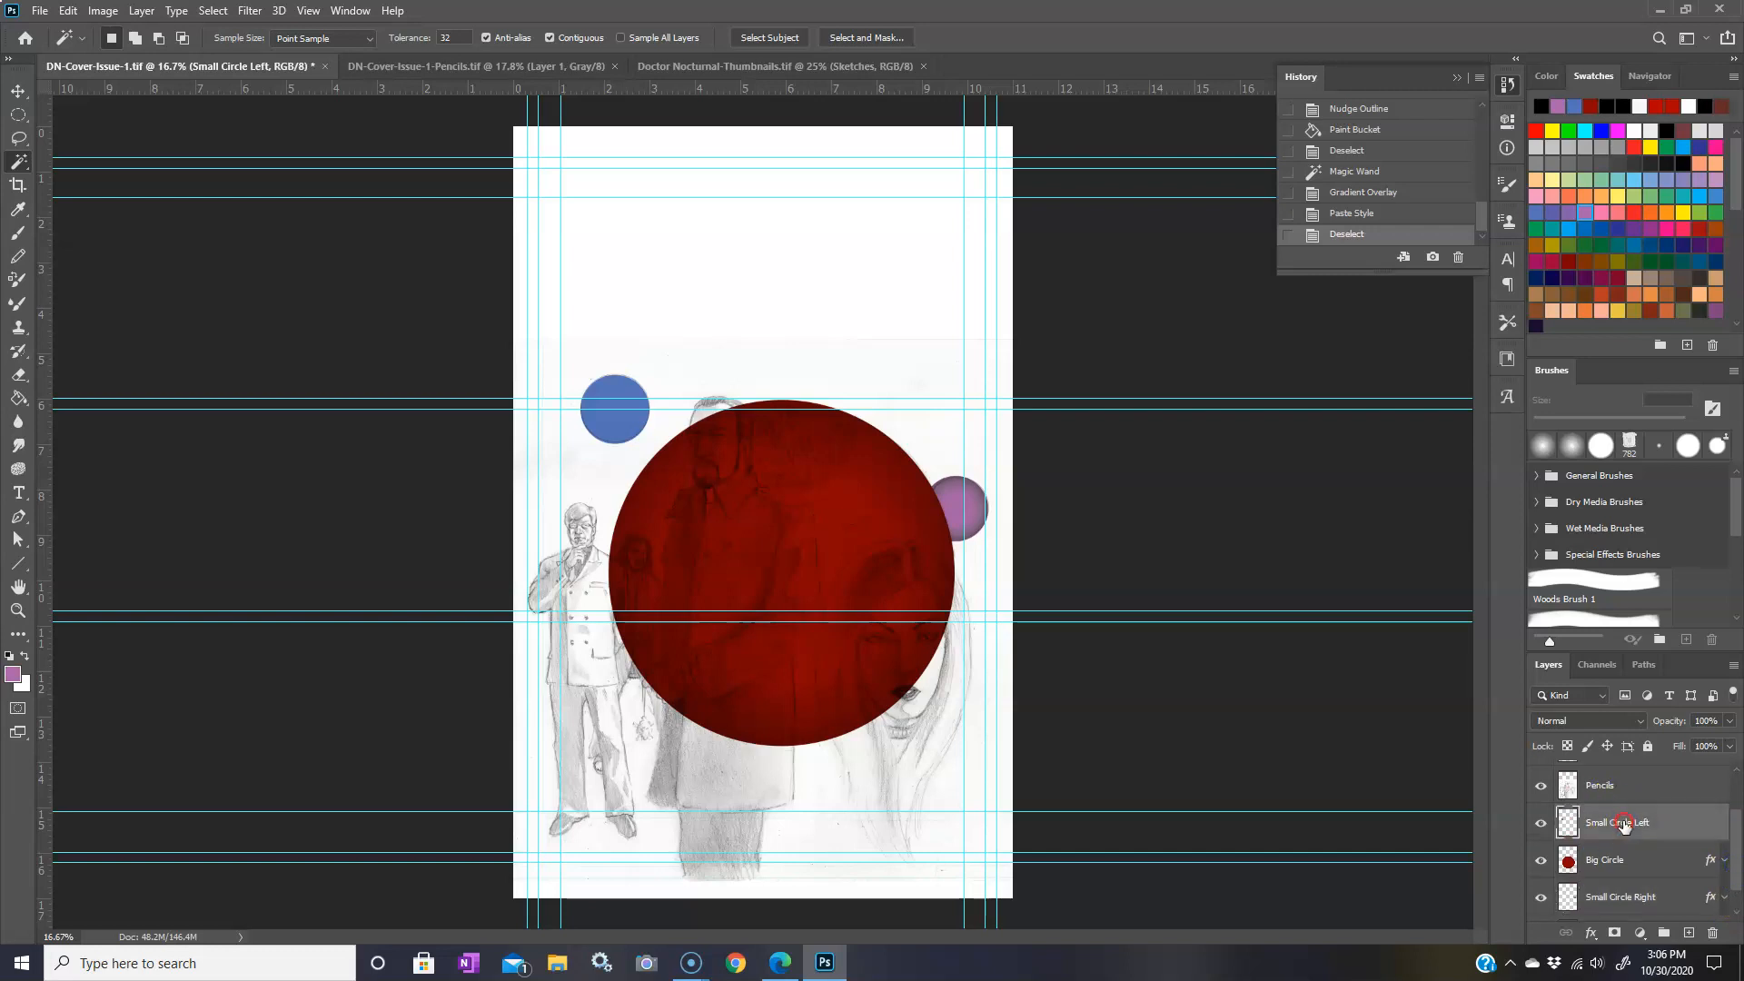
right_click(1623, 824)
click(1570, 483)
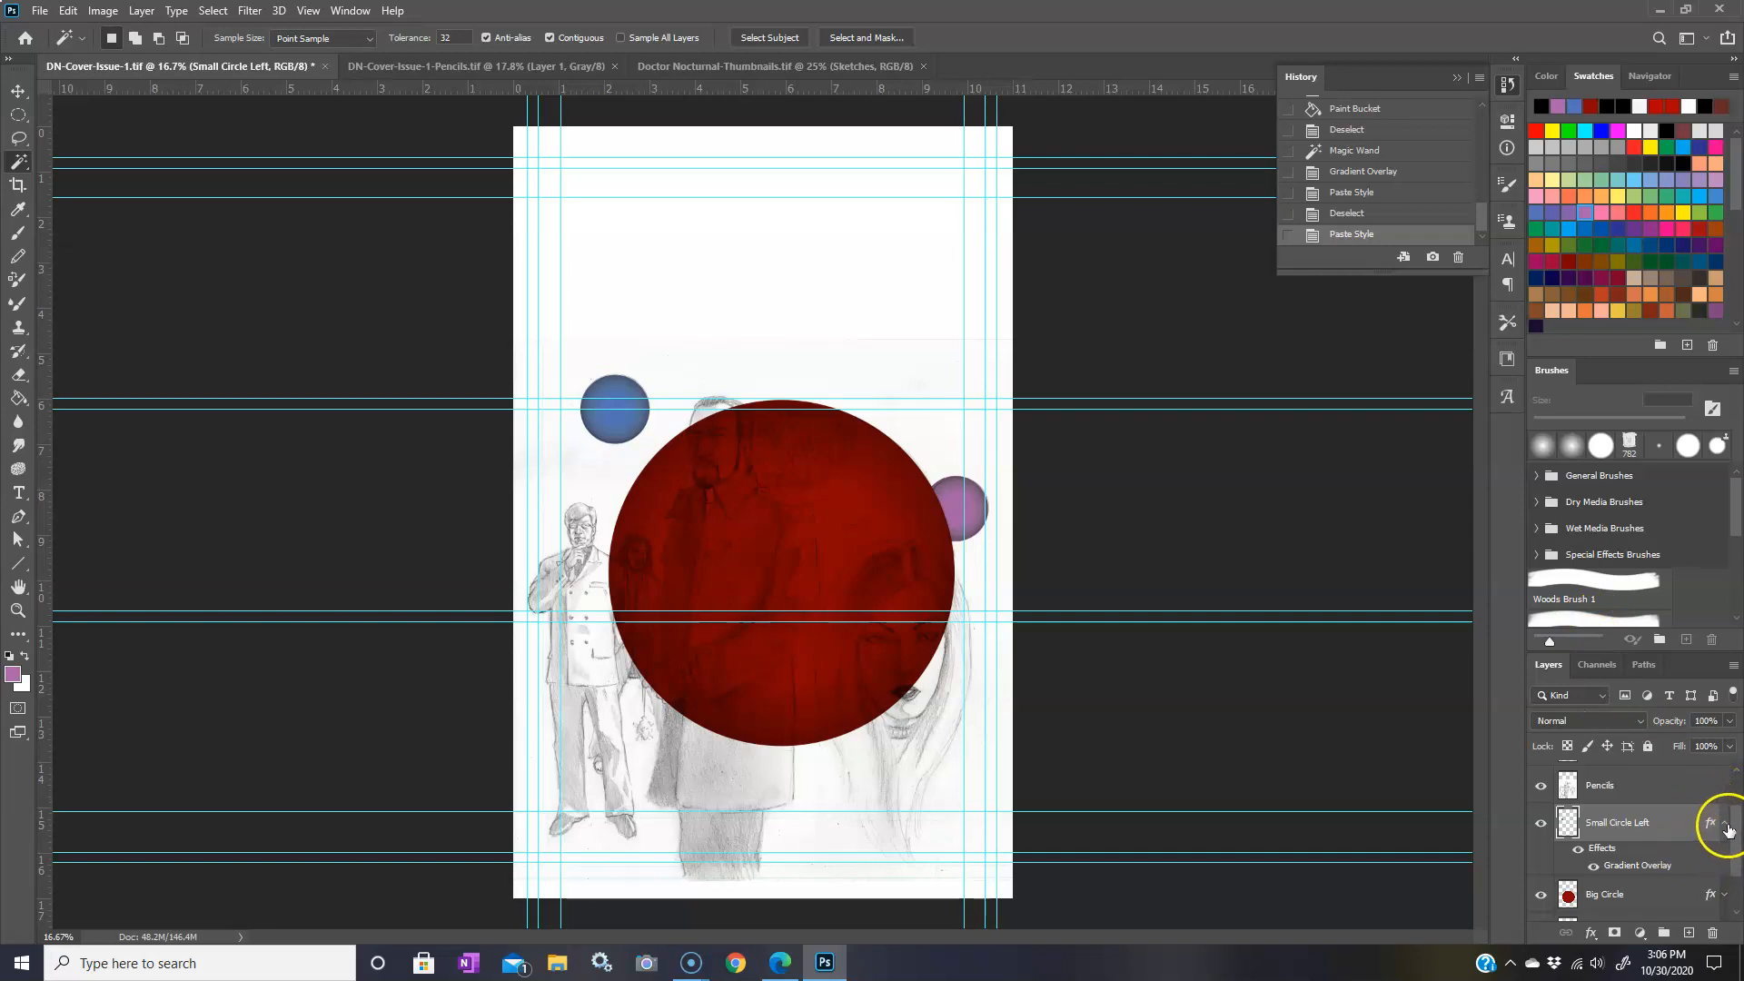
click(1724, 823)
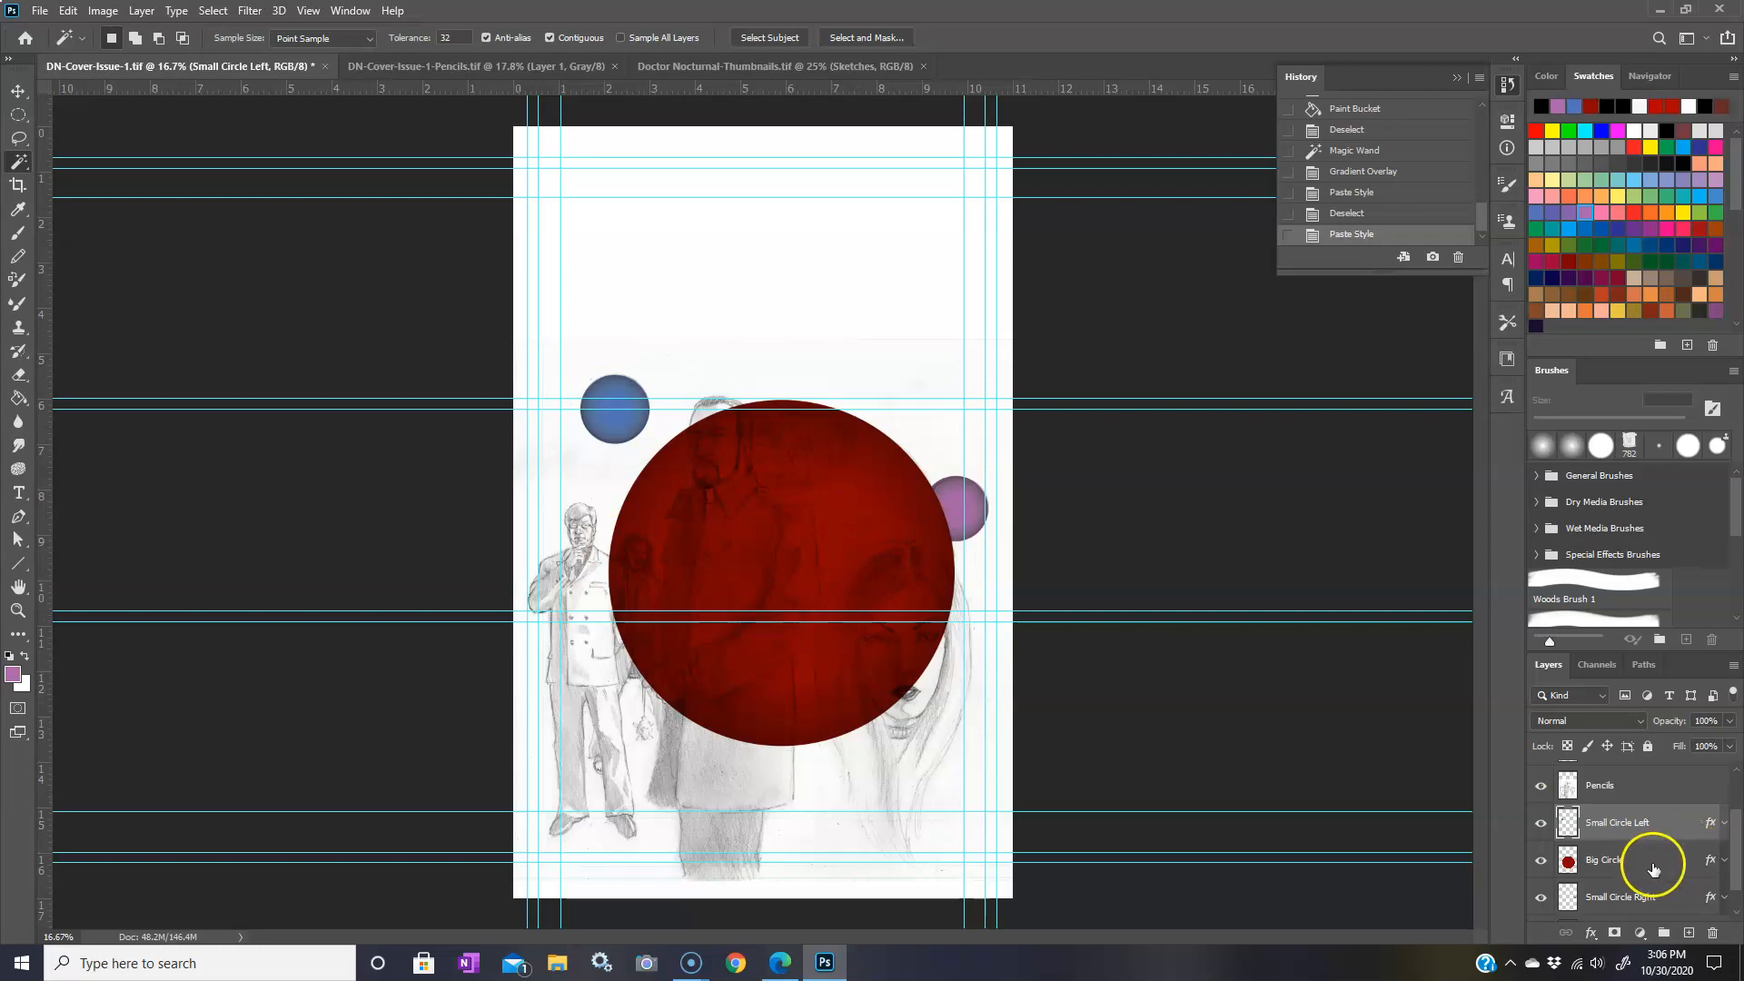
- Create a new layer directly above Big Circle and name it Really Small Circle
click(1653, 869)
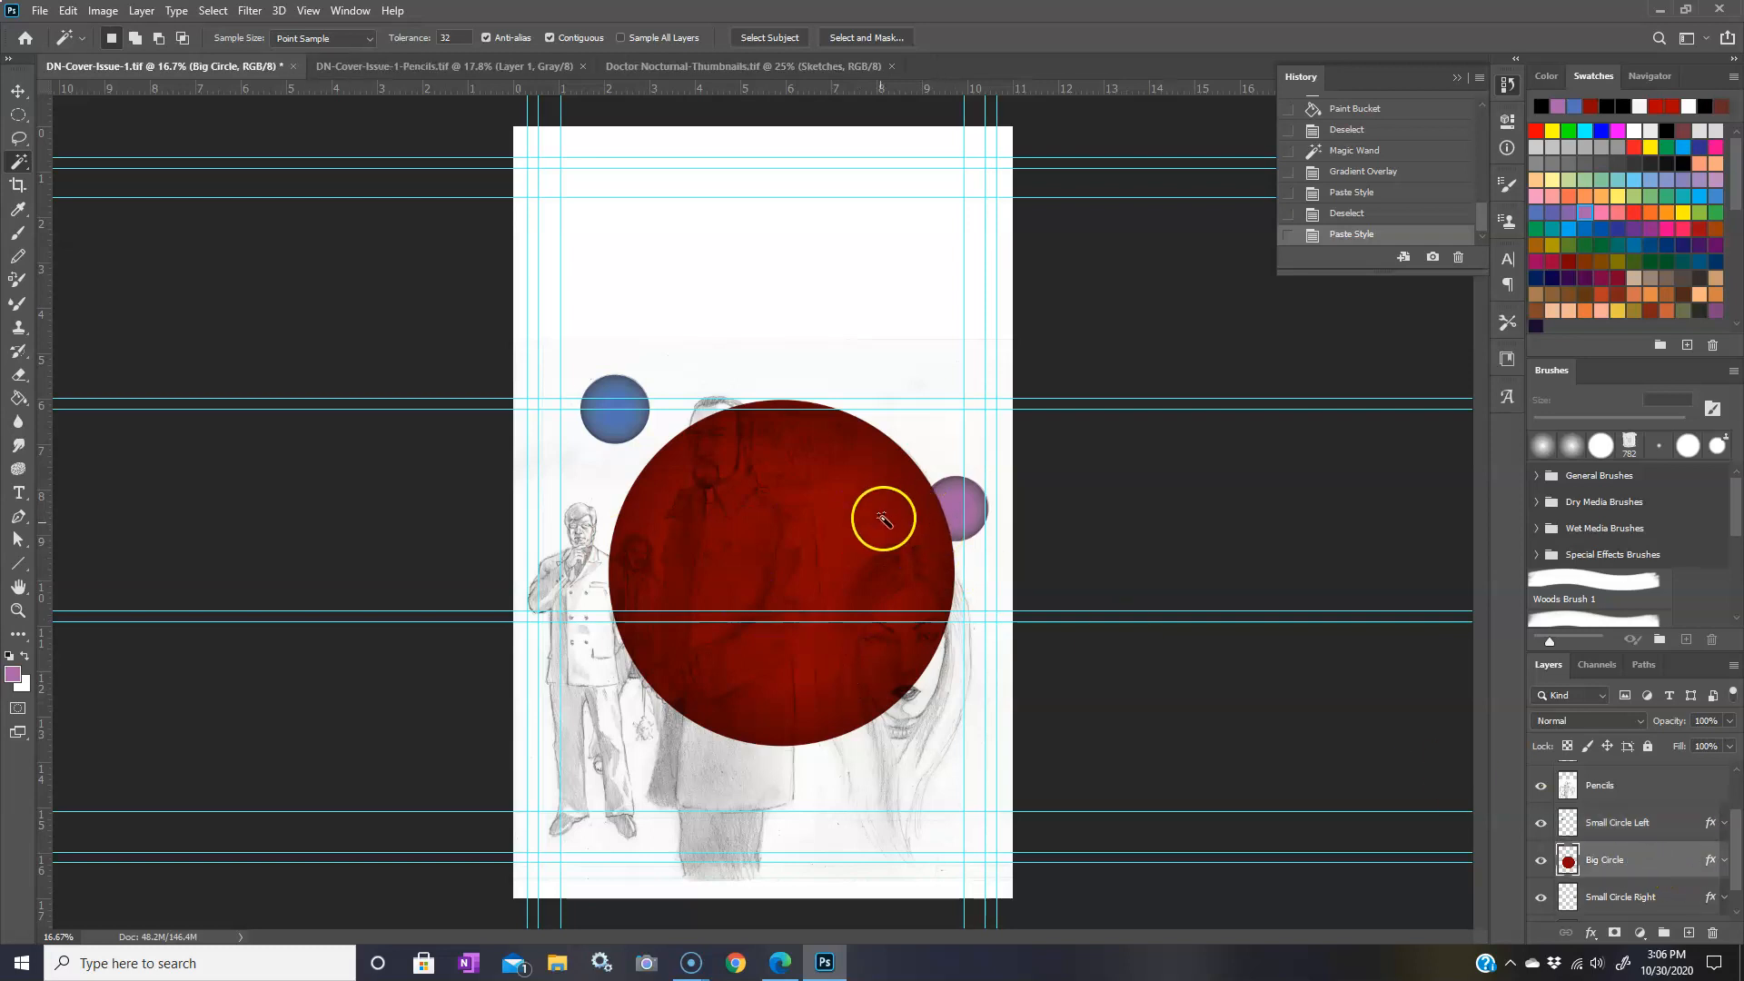
click(18, 610)
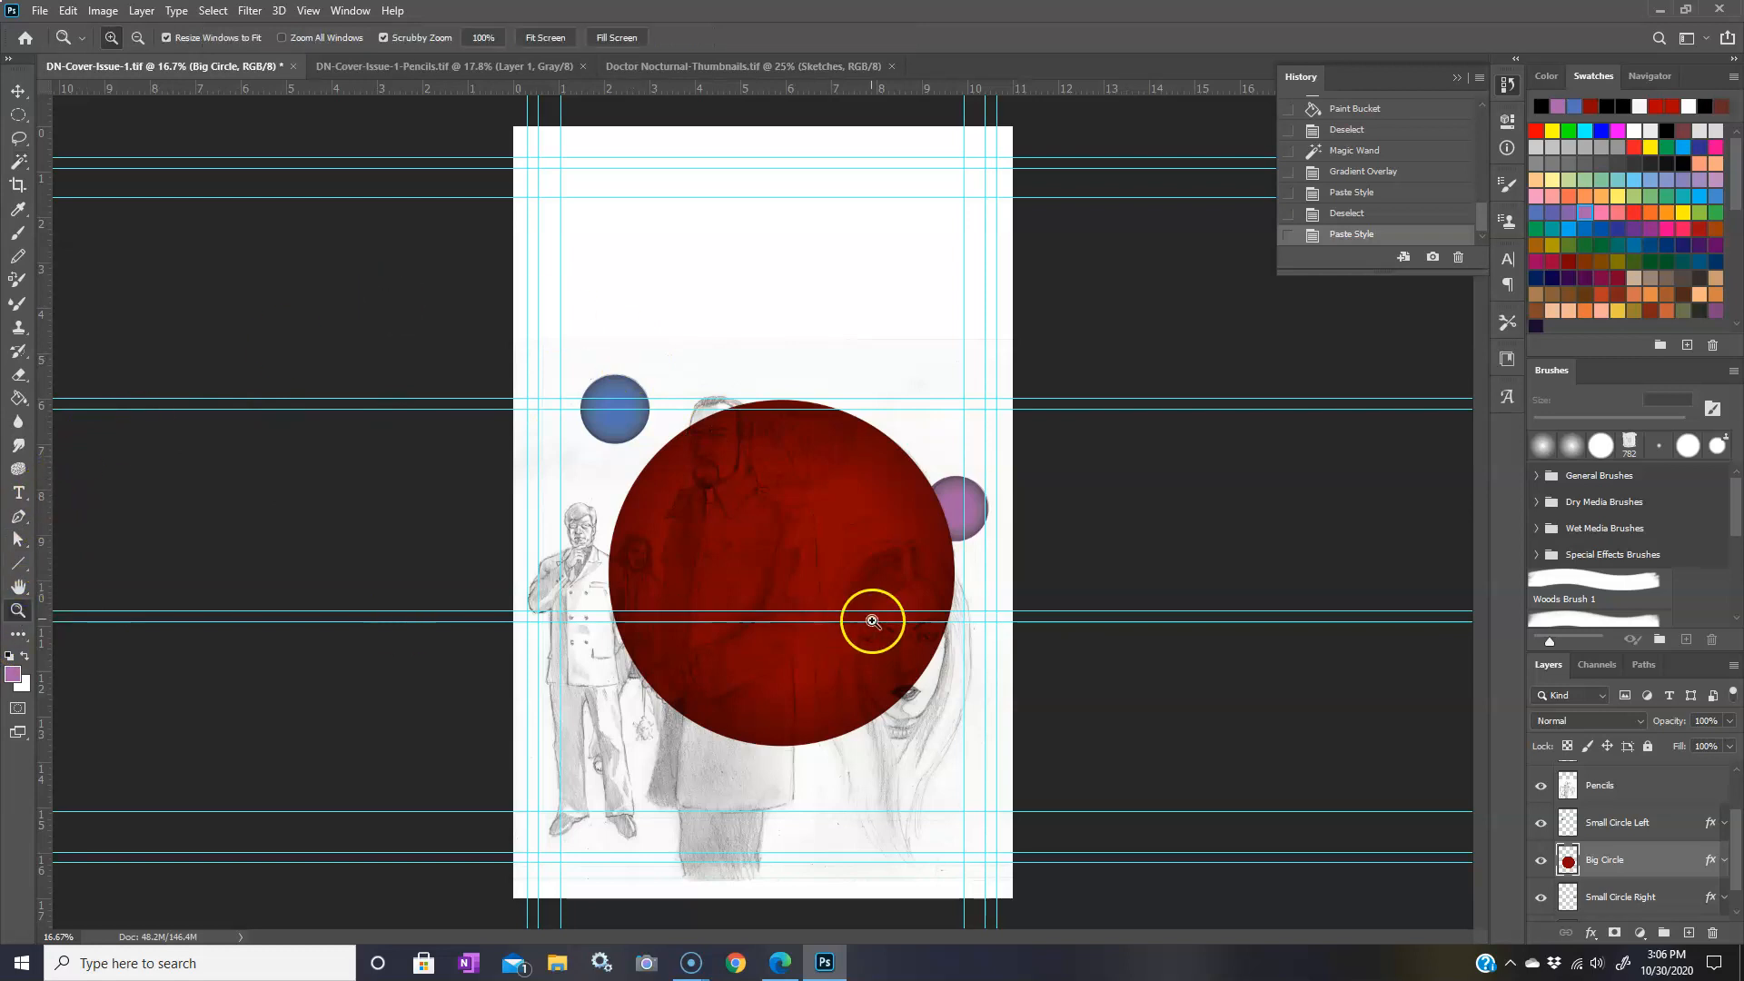
click(872, 621)
click(871, 557)
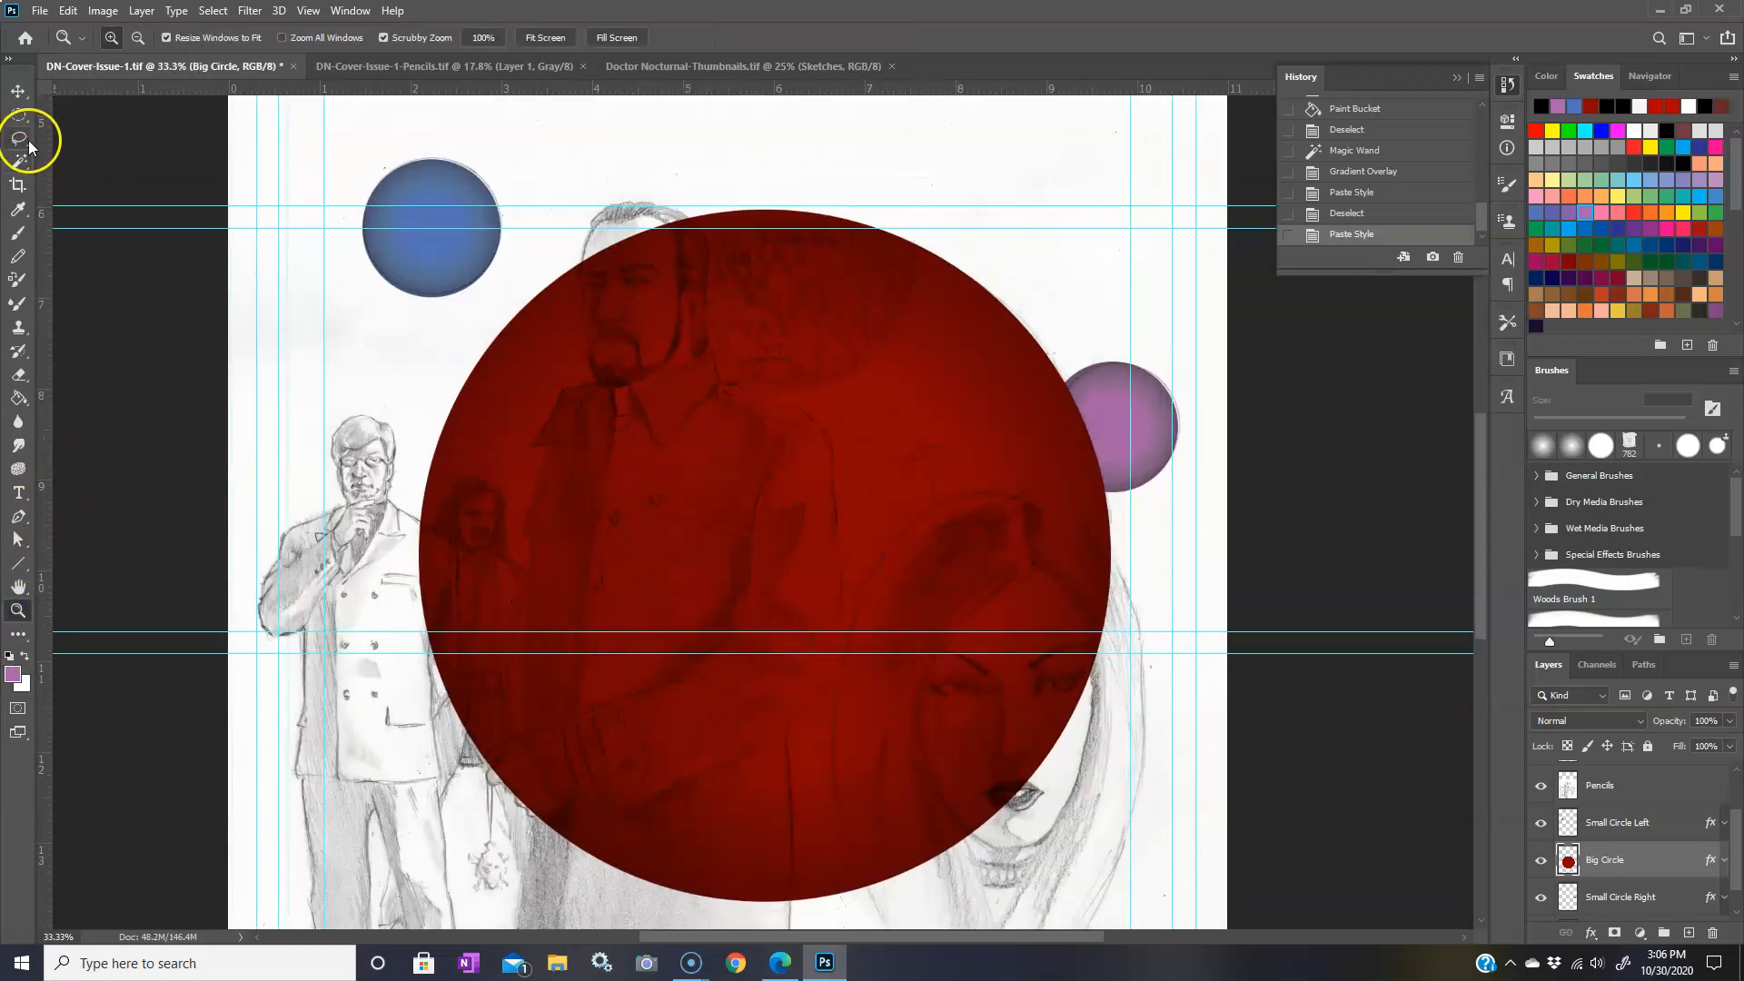
click(18, 114)
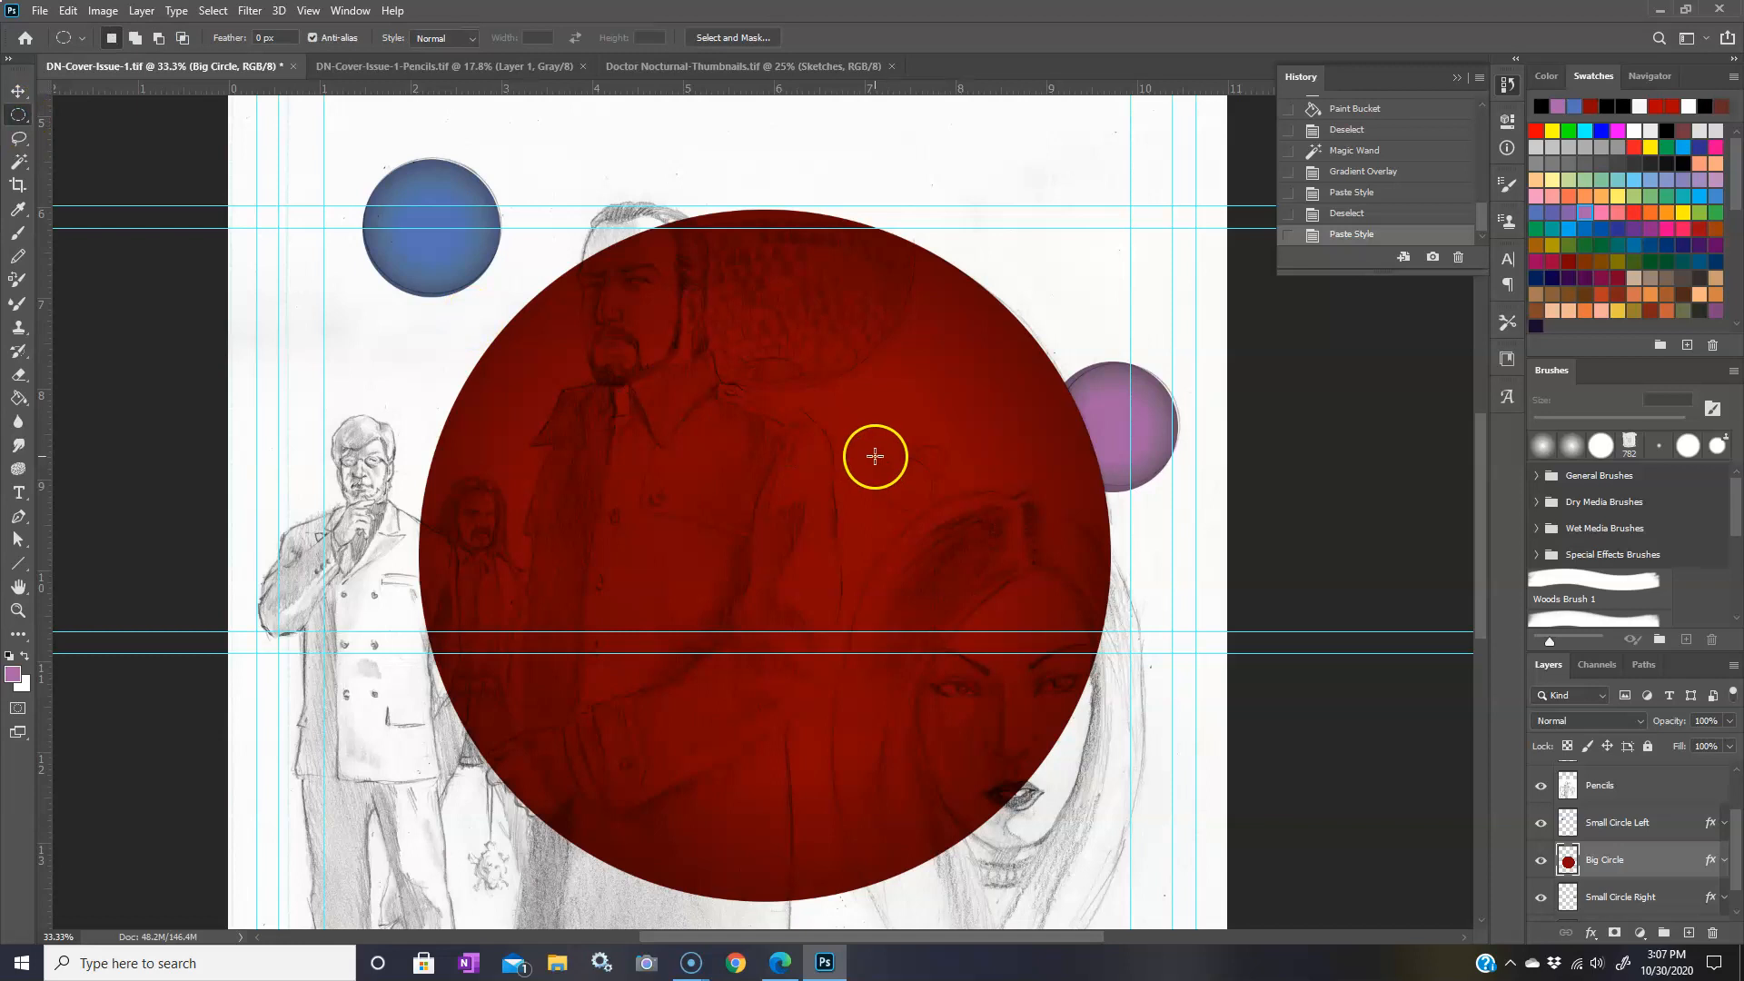
click(1688, 932)
click(1601, 860)
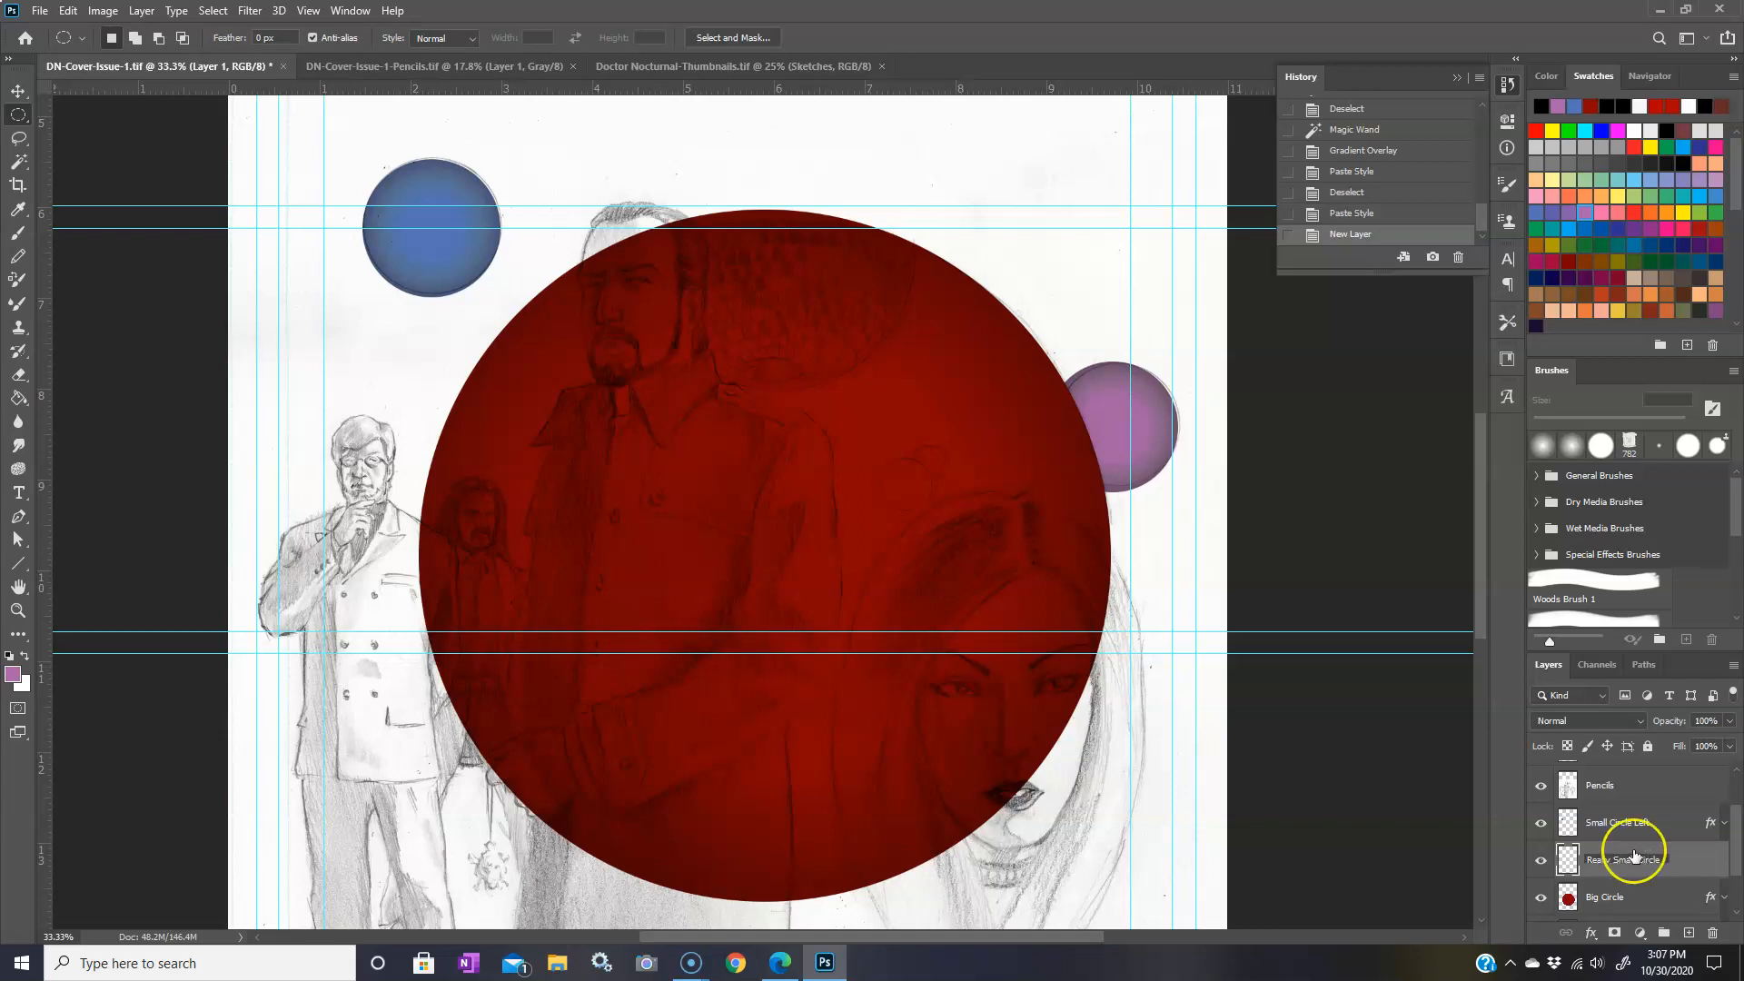
click(1672, 859)
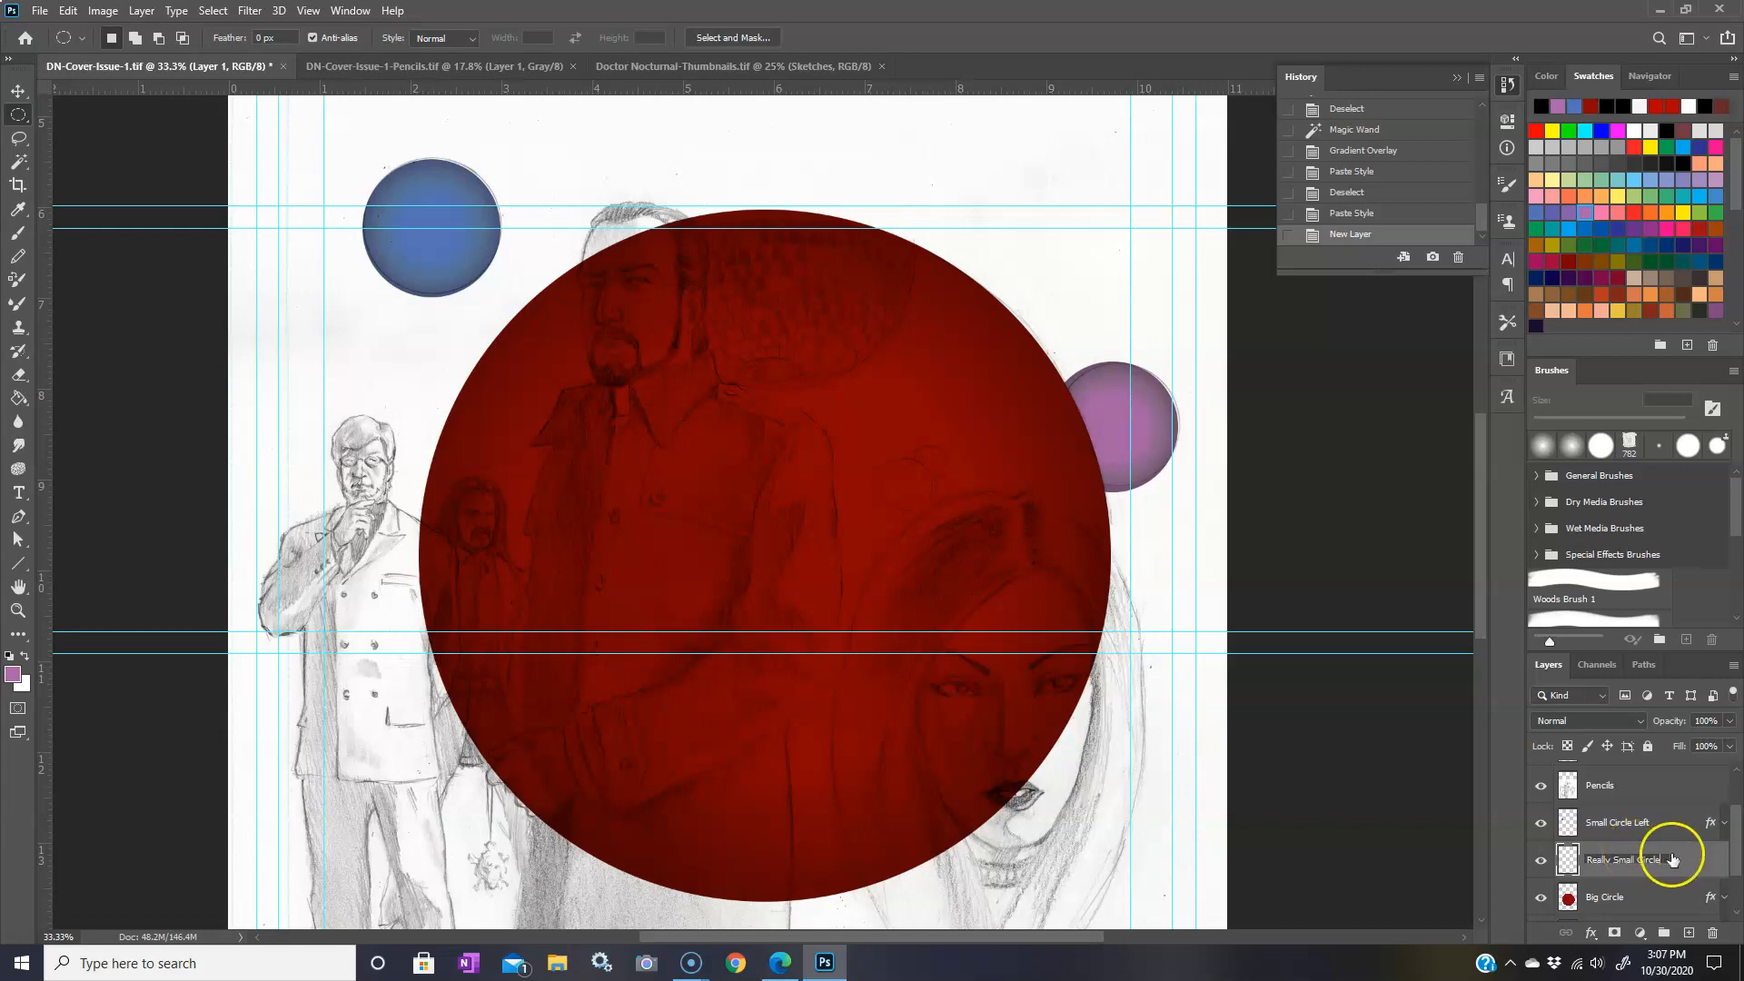
key(Return)
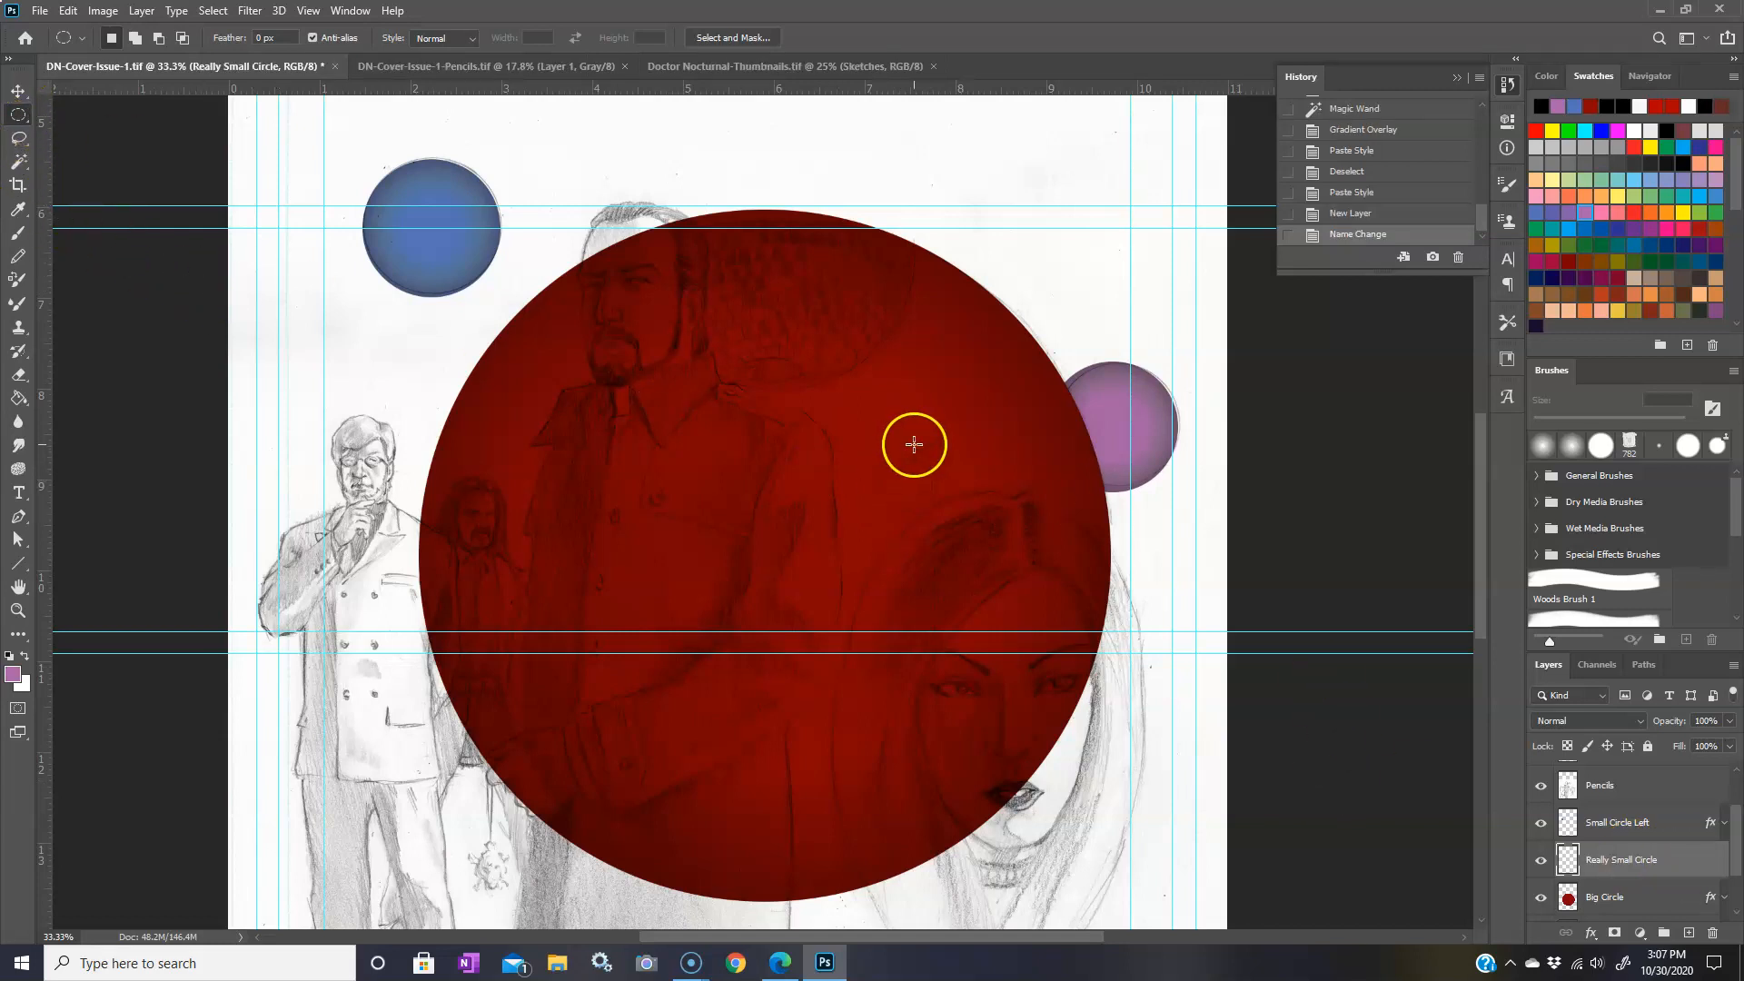
- Make a tiny circular selection on the red circle, above the woman's head, and fill it with pale yellow
mouse_move(907, 442)
mouse_down()
mouse_move(951, 475)
mouse_move(939, 466)
mouse_up()
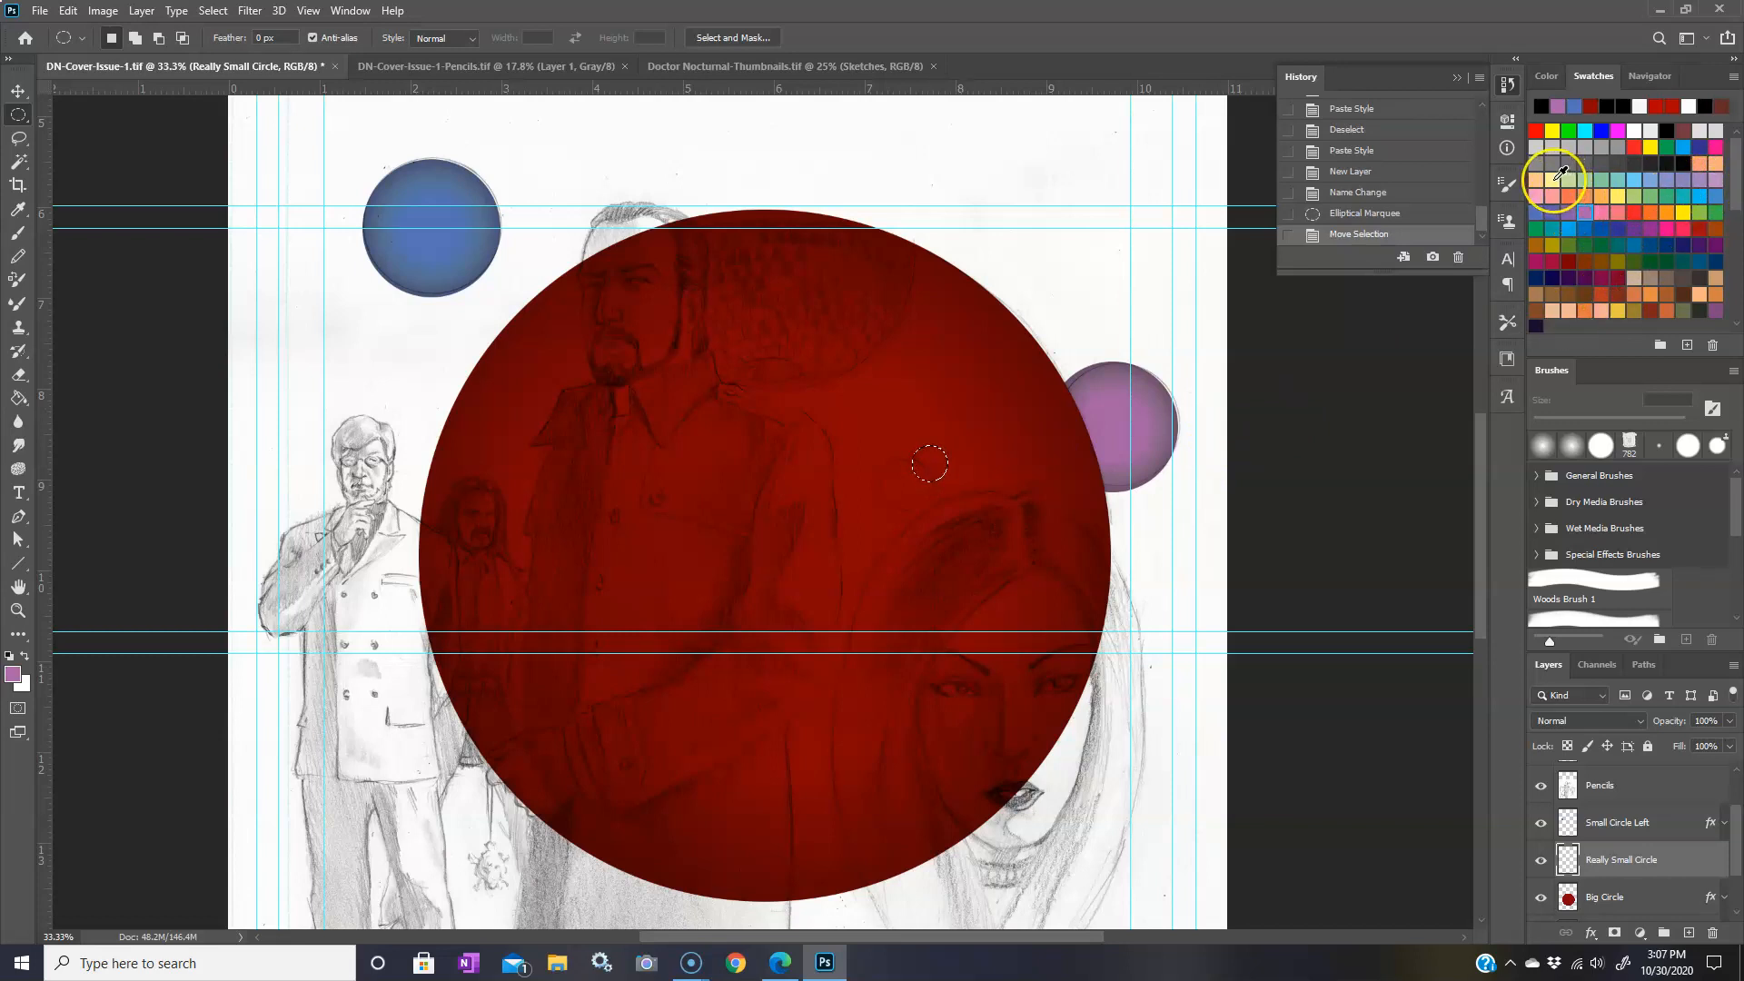
click(1553, 180)
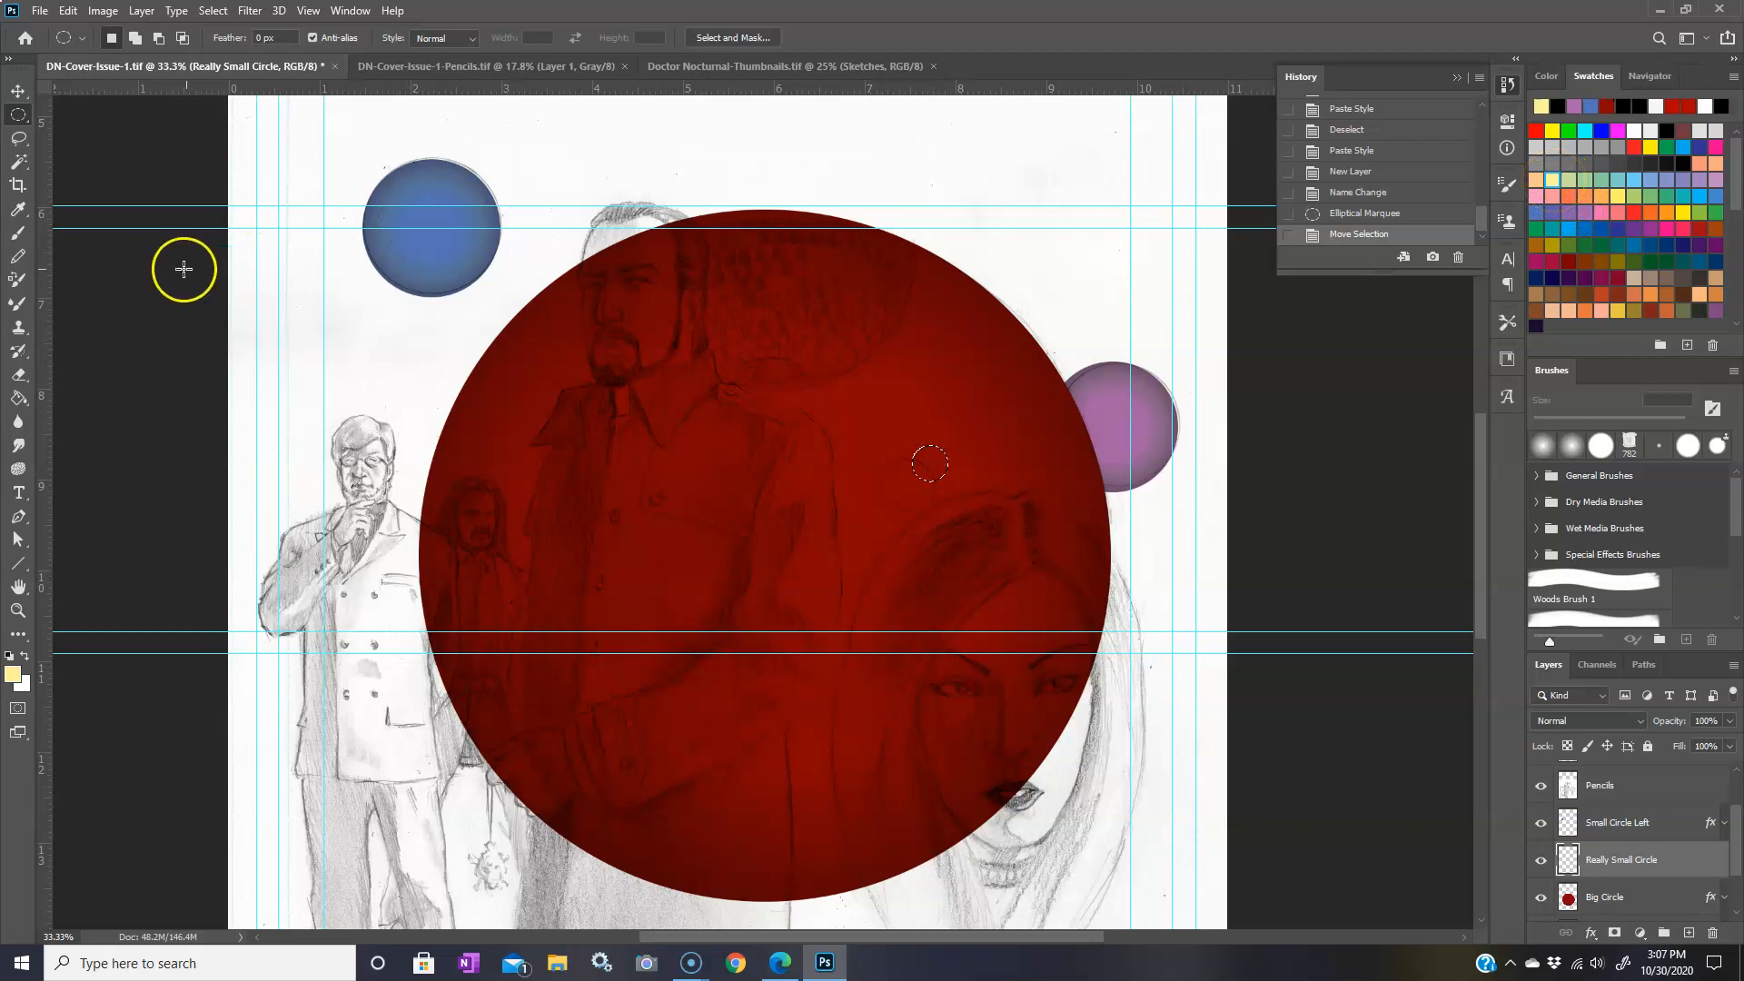
click(18, 396)
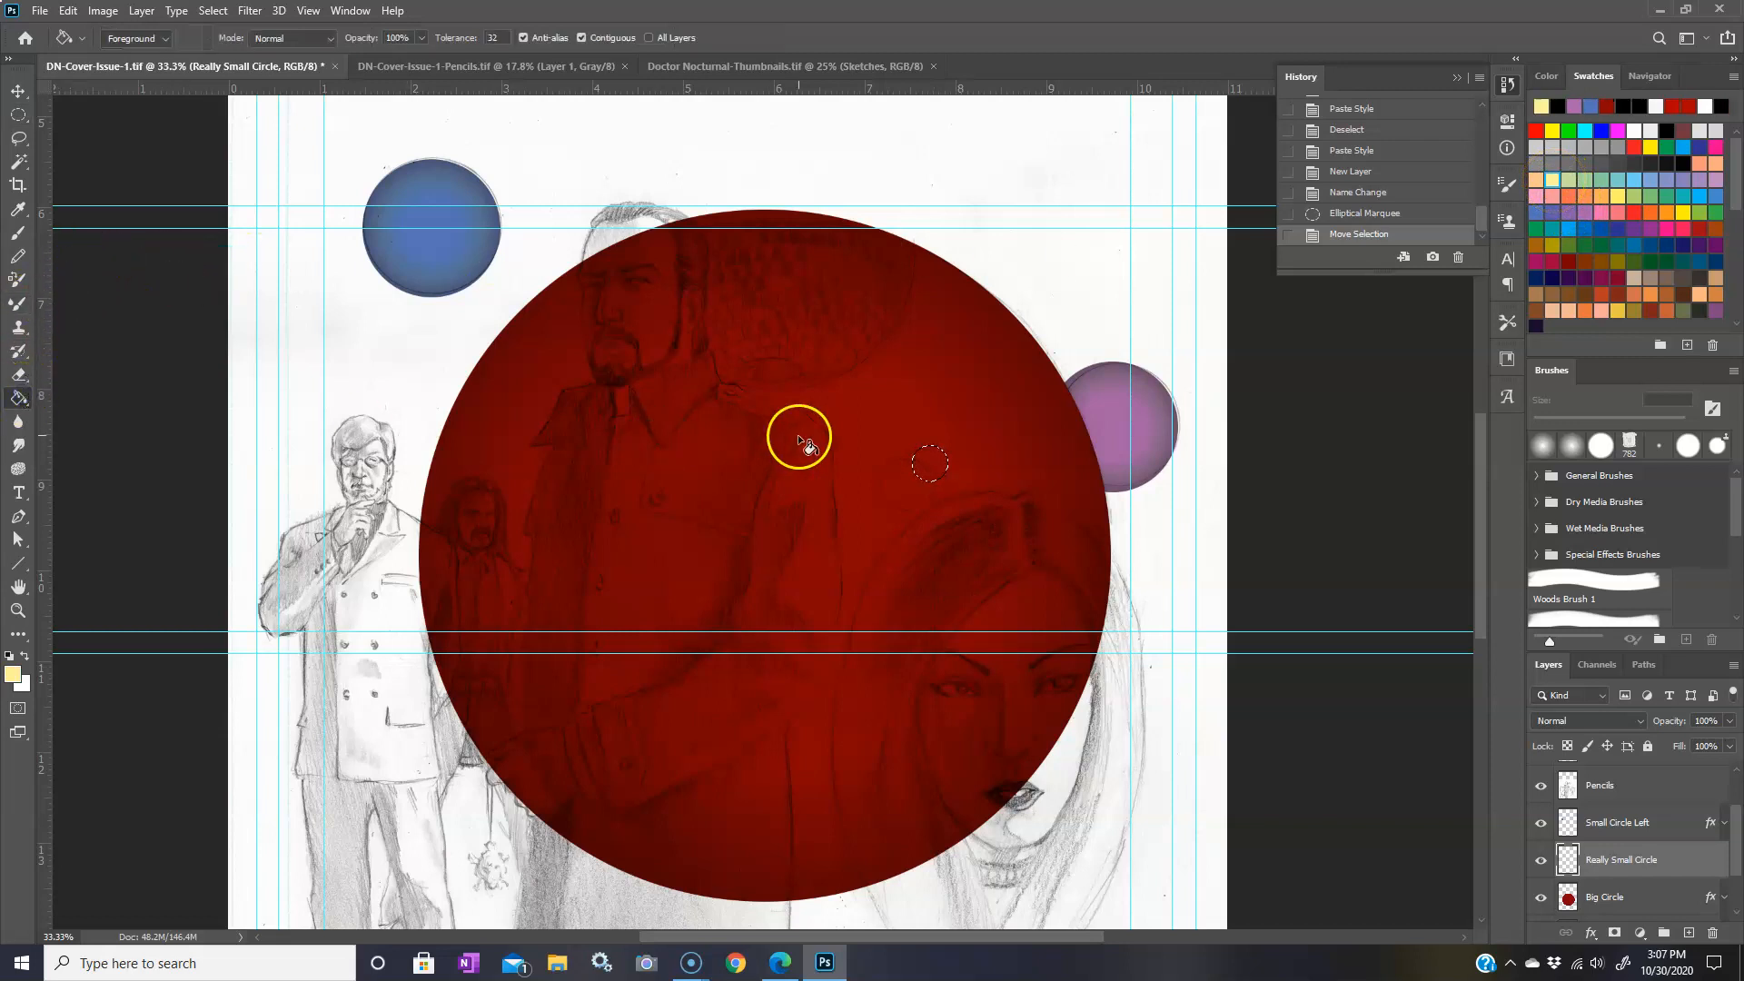
click(932, 459)
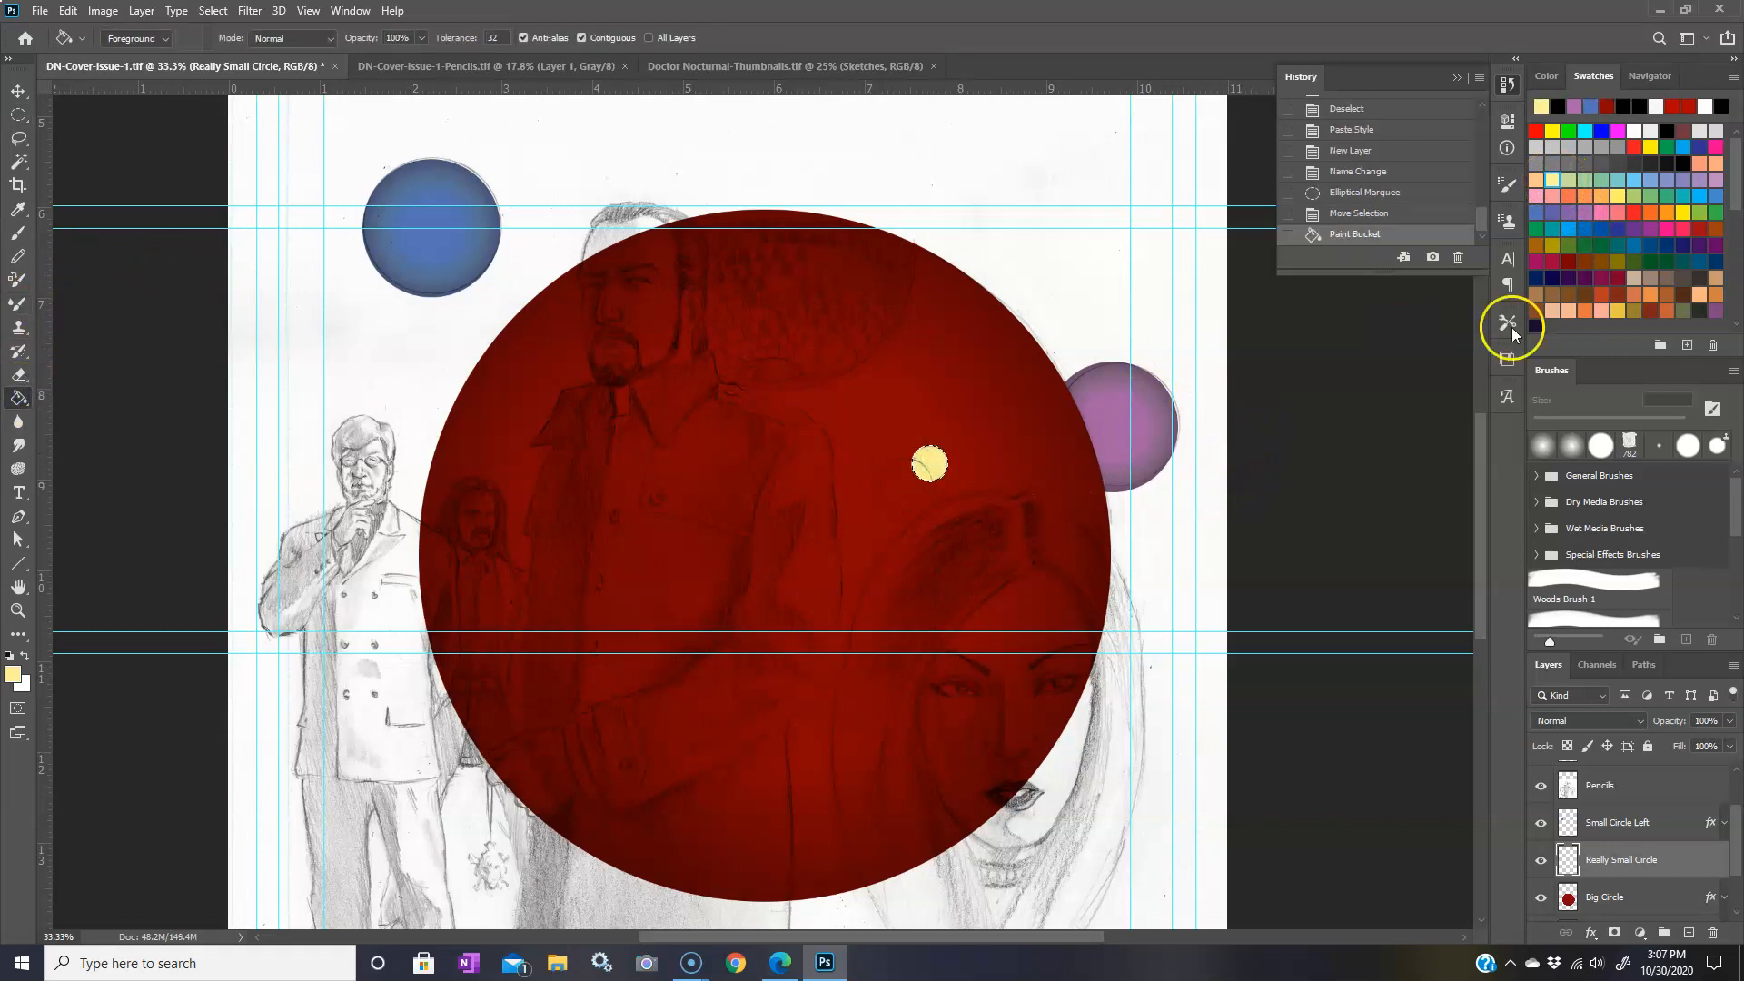
- Paste the gradient layer style onto Really Small Circle and refill the circle, trying dark gold before settling on golden yellow
right_click(1651, 857)
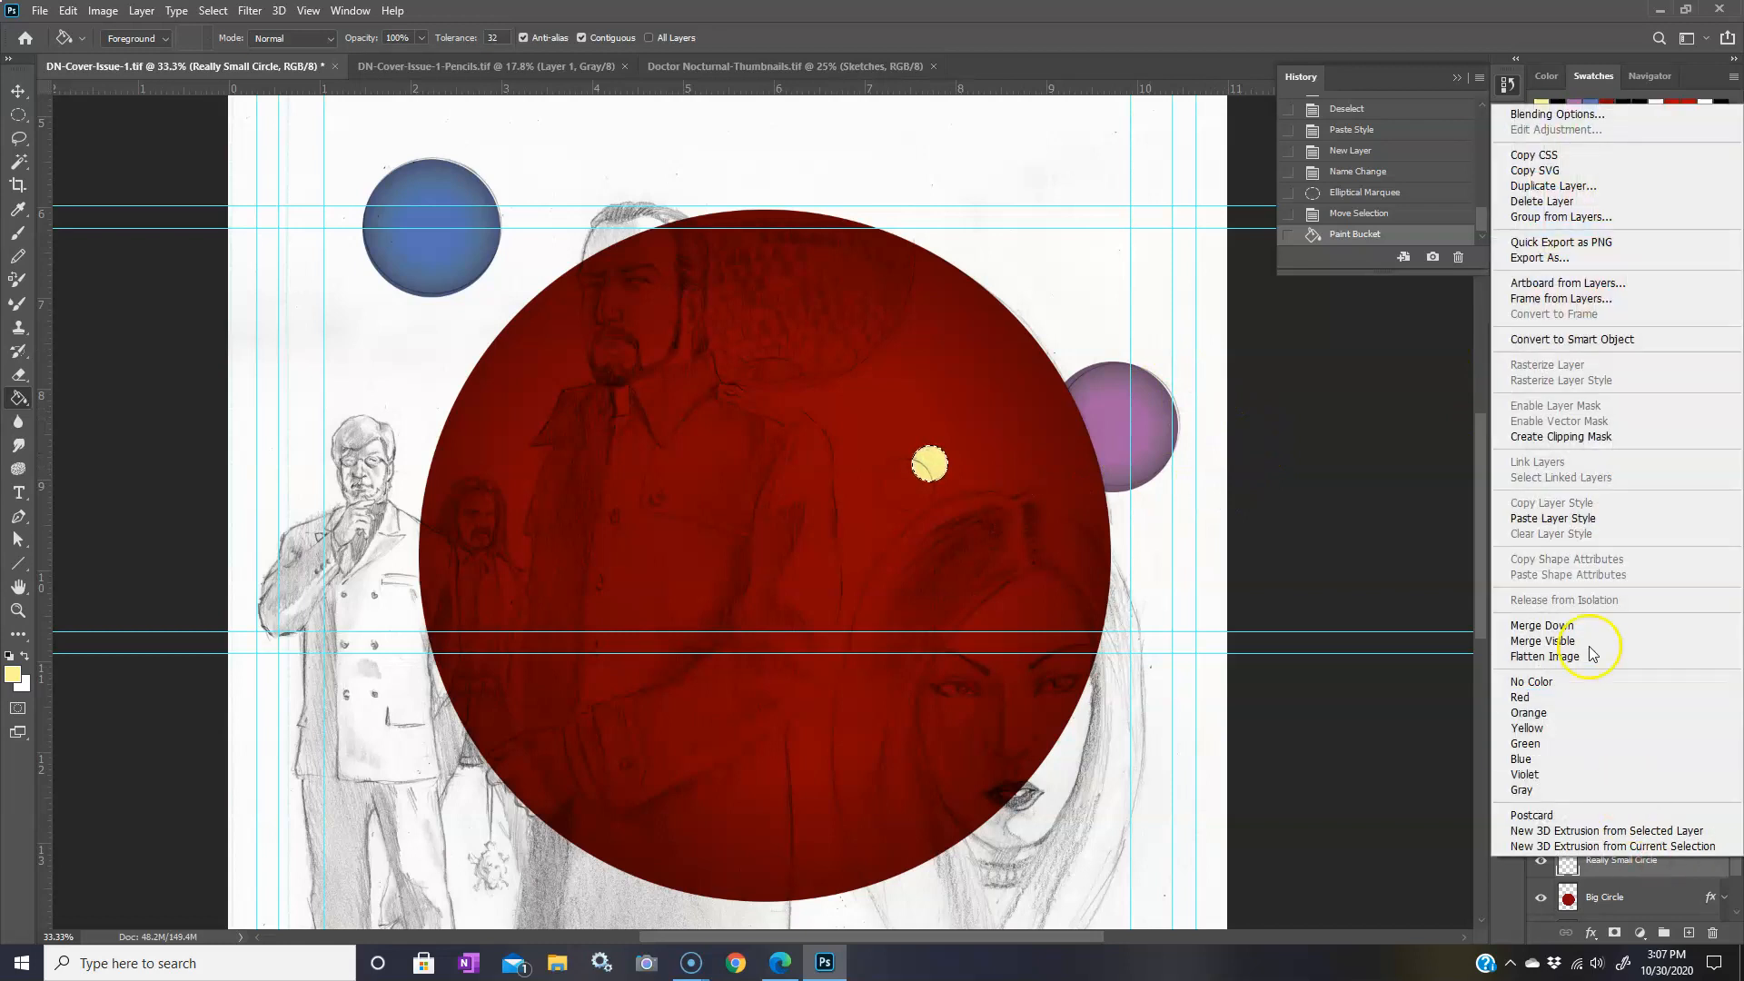
click(1573, 518)
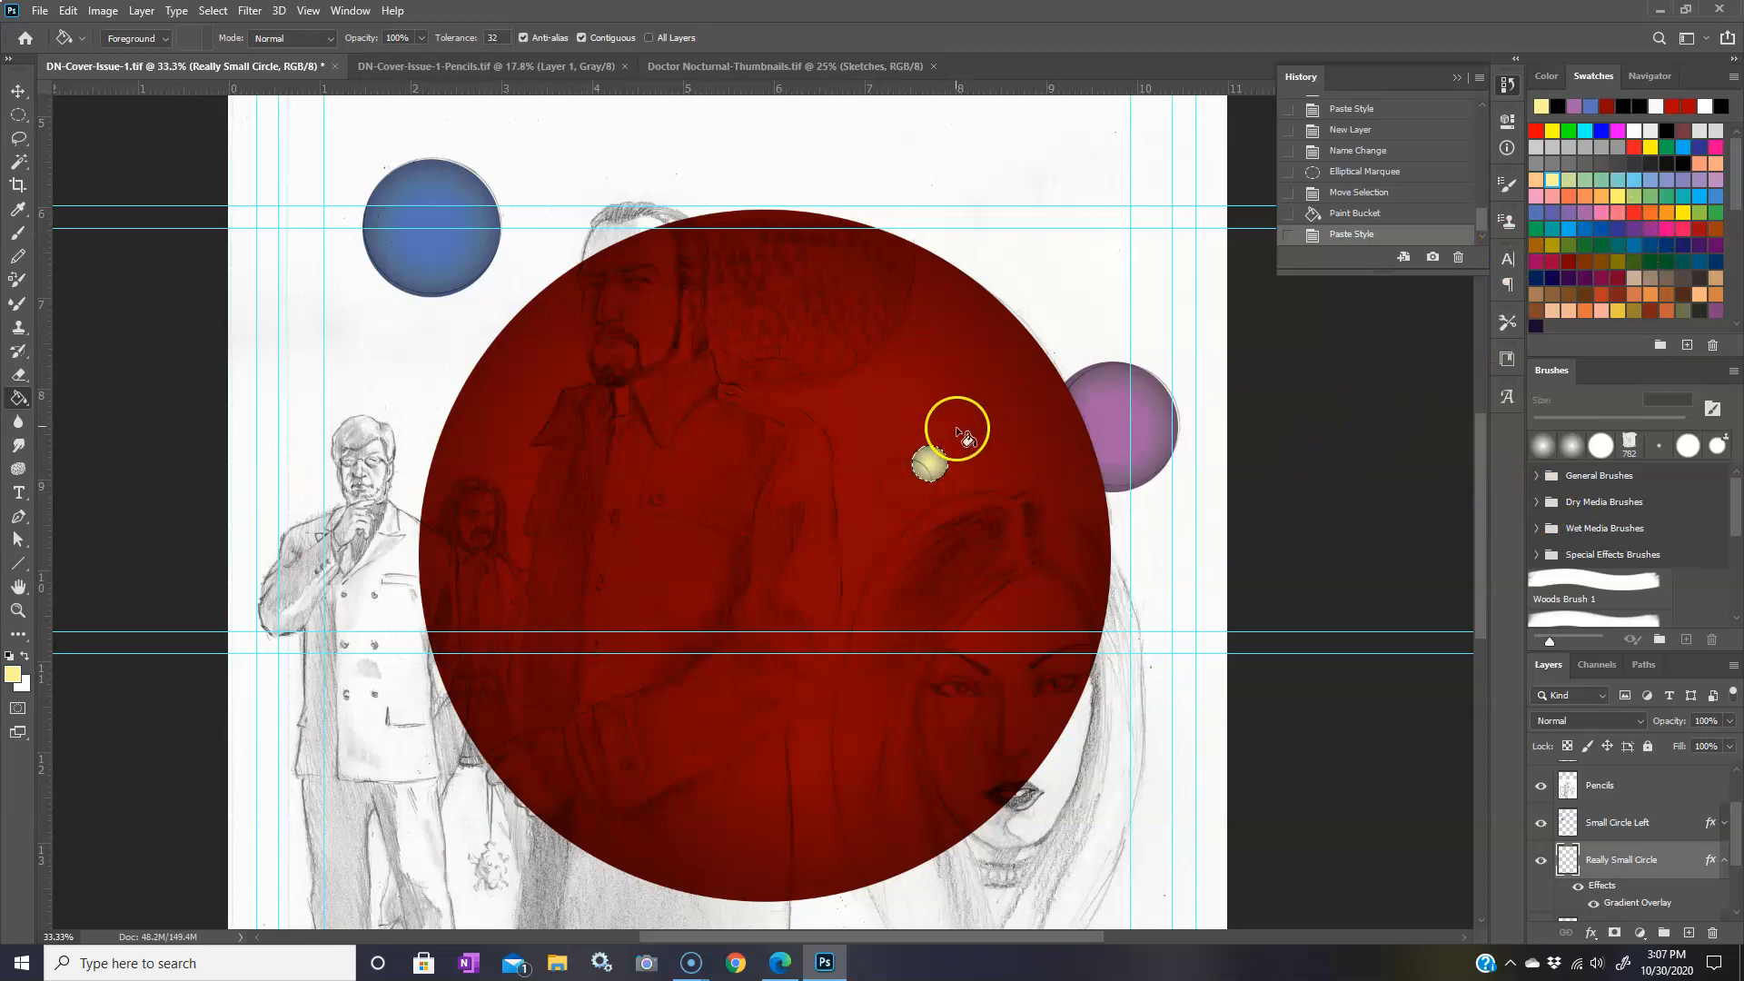
click(1633, 311)
click(922, 468)
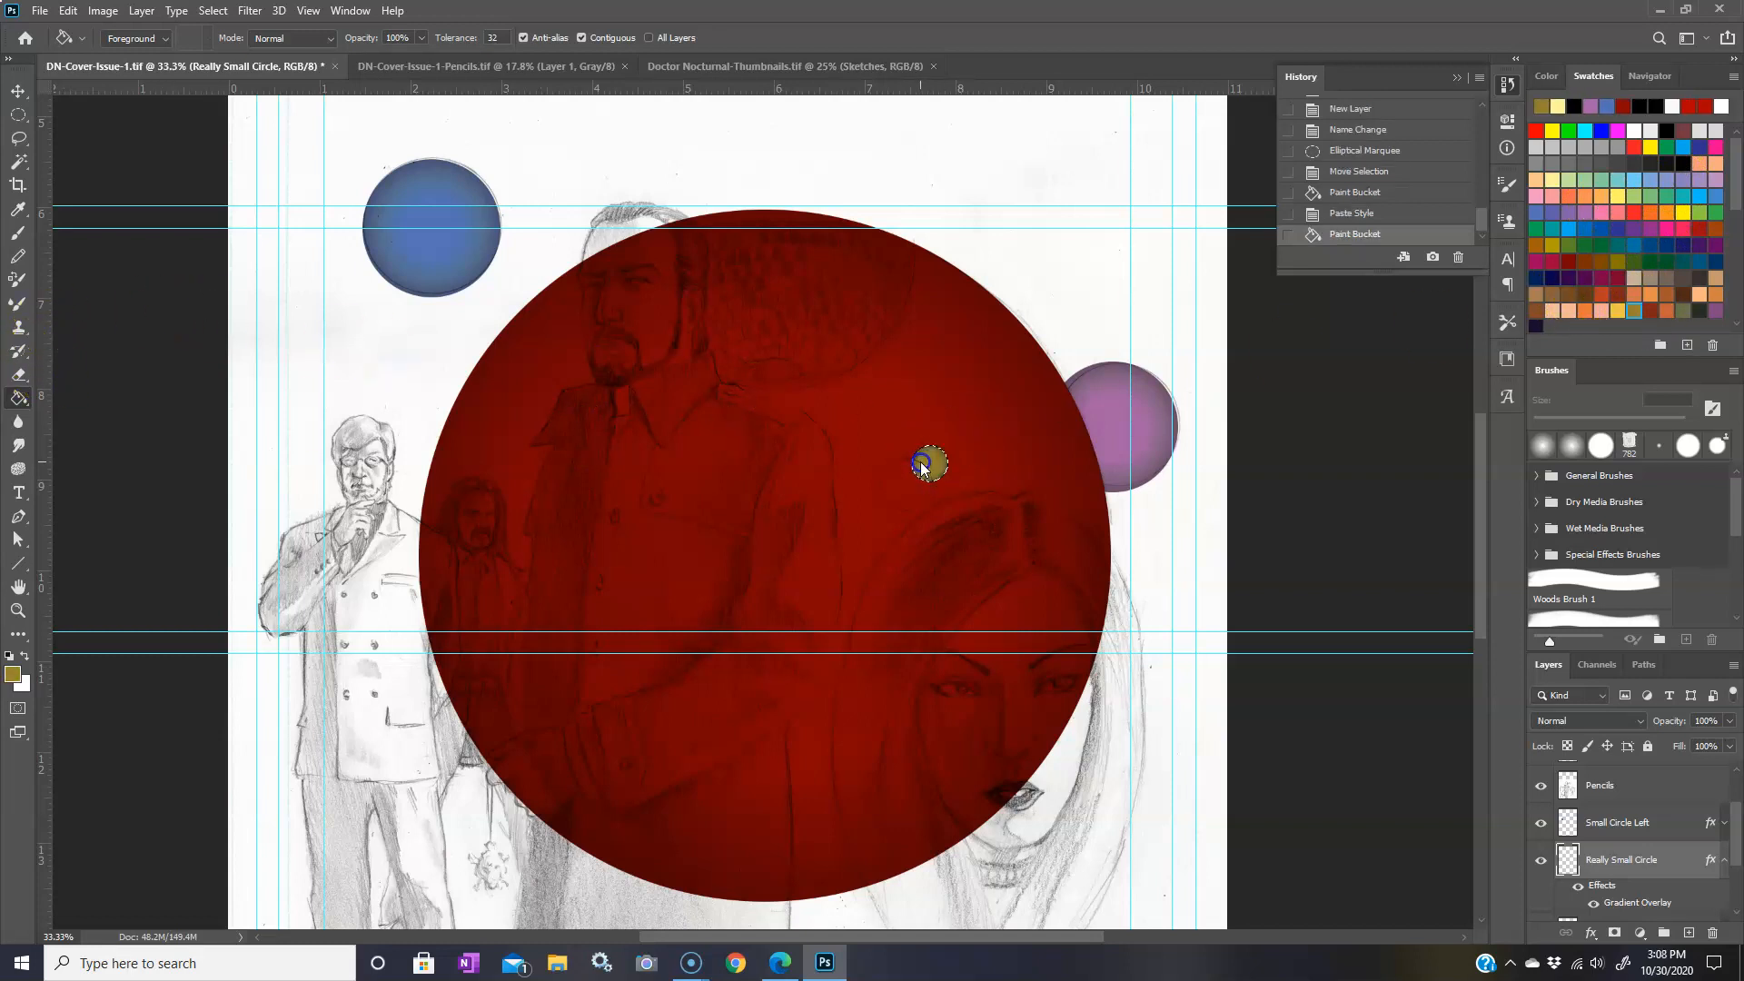
click(1618, 309)
click(929, 463)
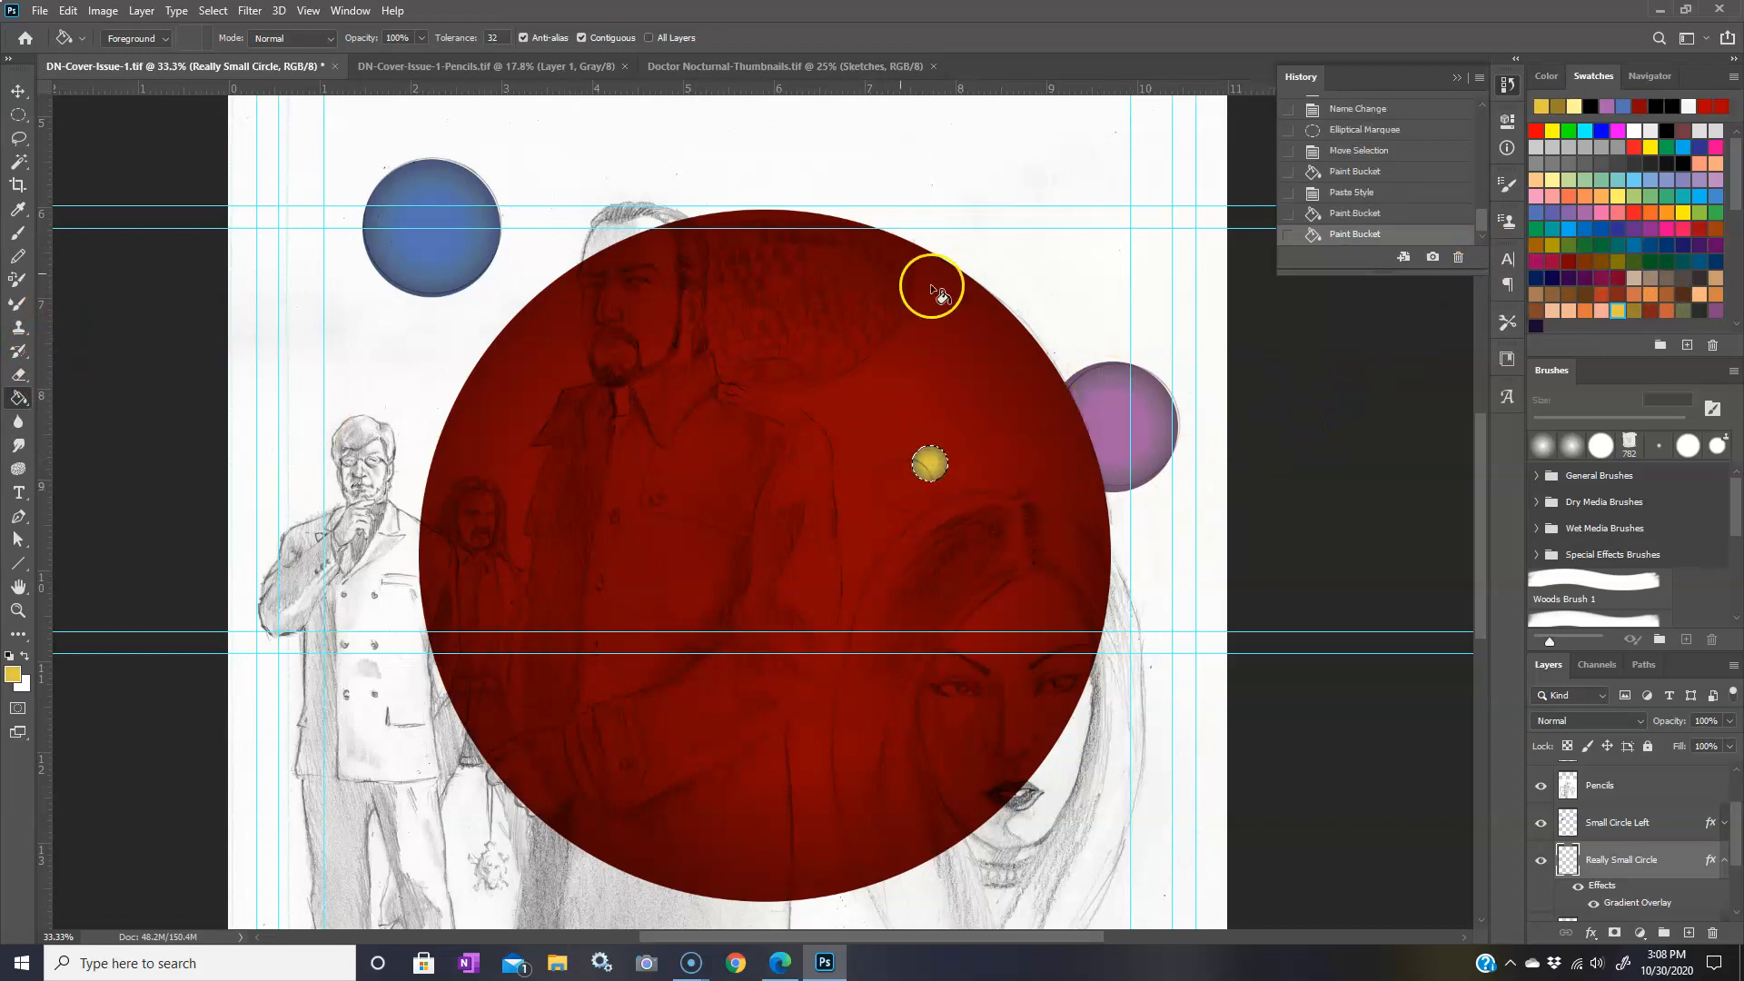
- Collapse the Really Small Circle effects and add a new layer above it named Really Small Circle Front
click(18, 115)
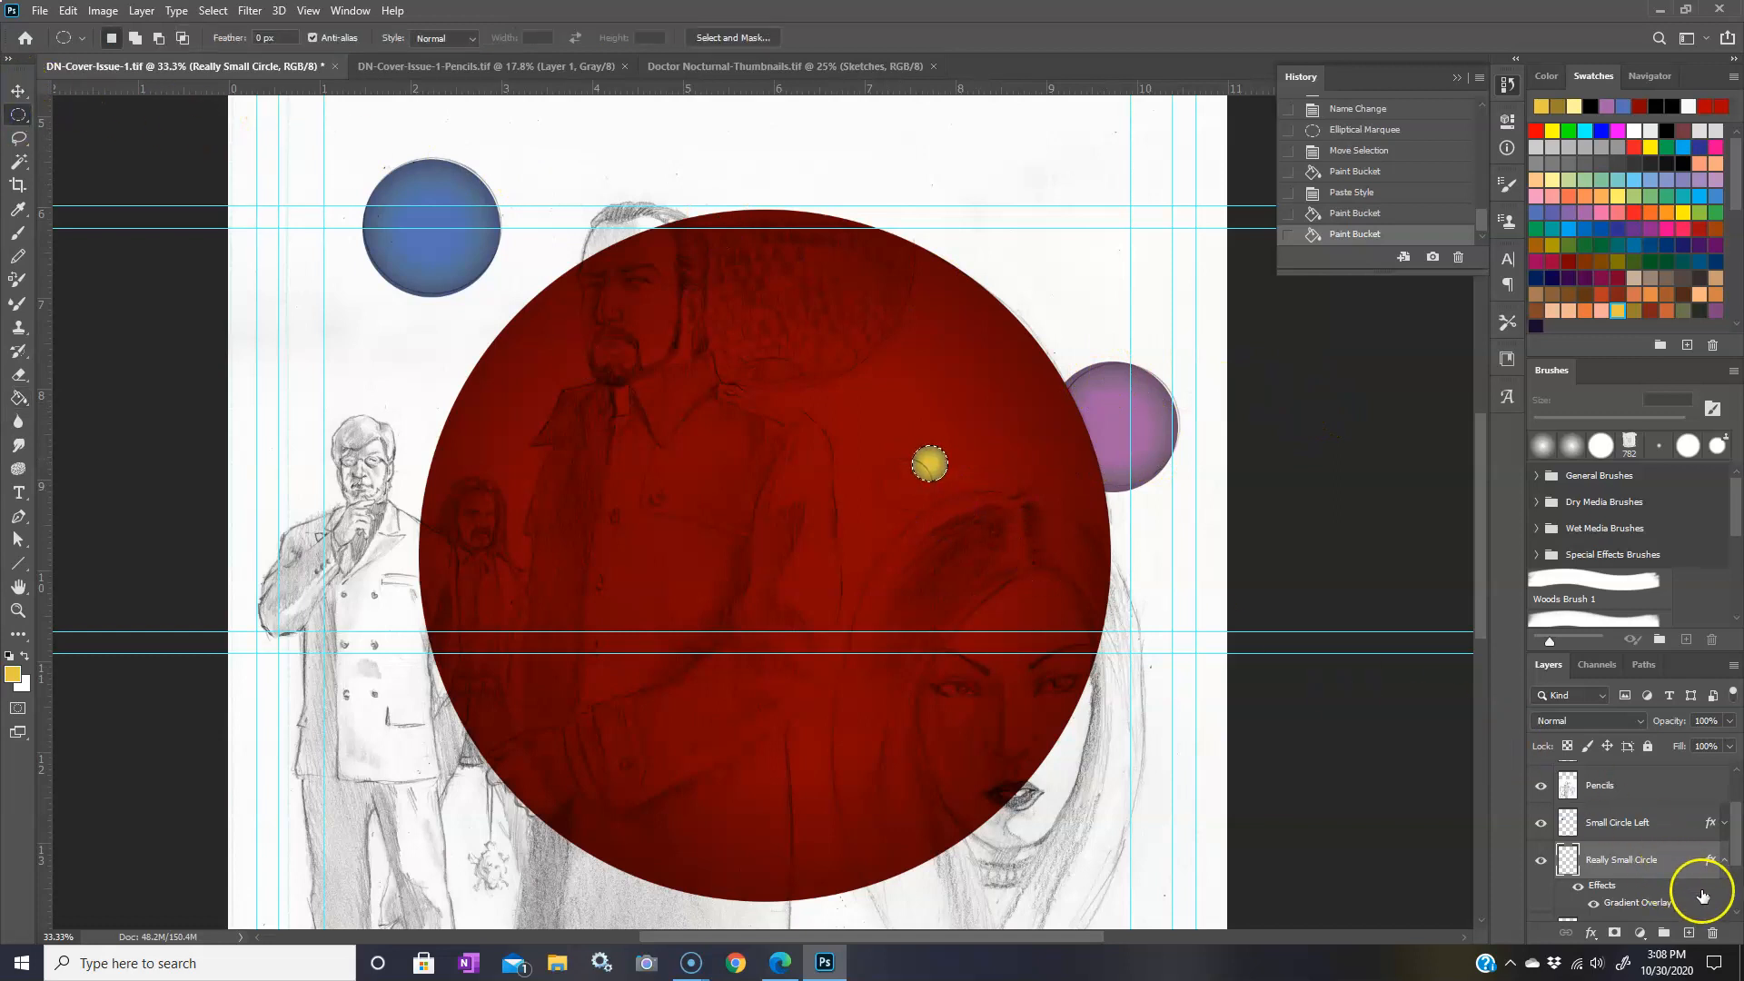
click(1724, 859)
click(1691, 933)
double_click(1599, 859)
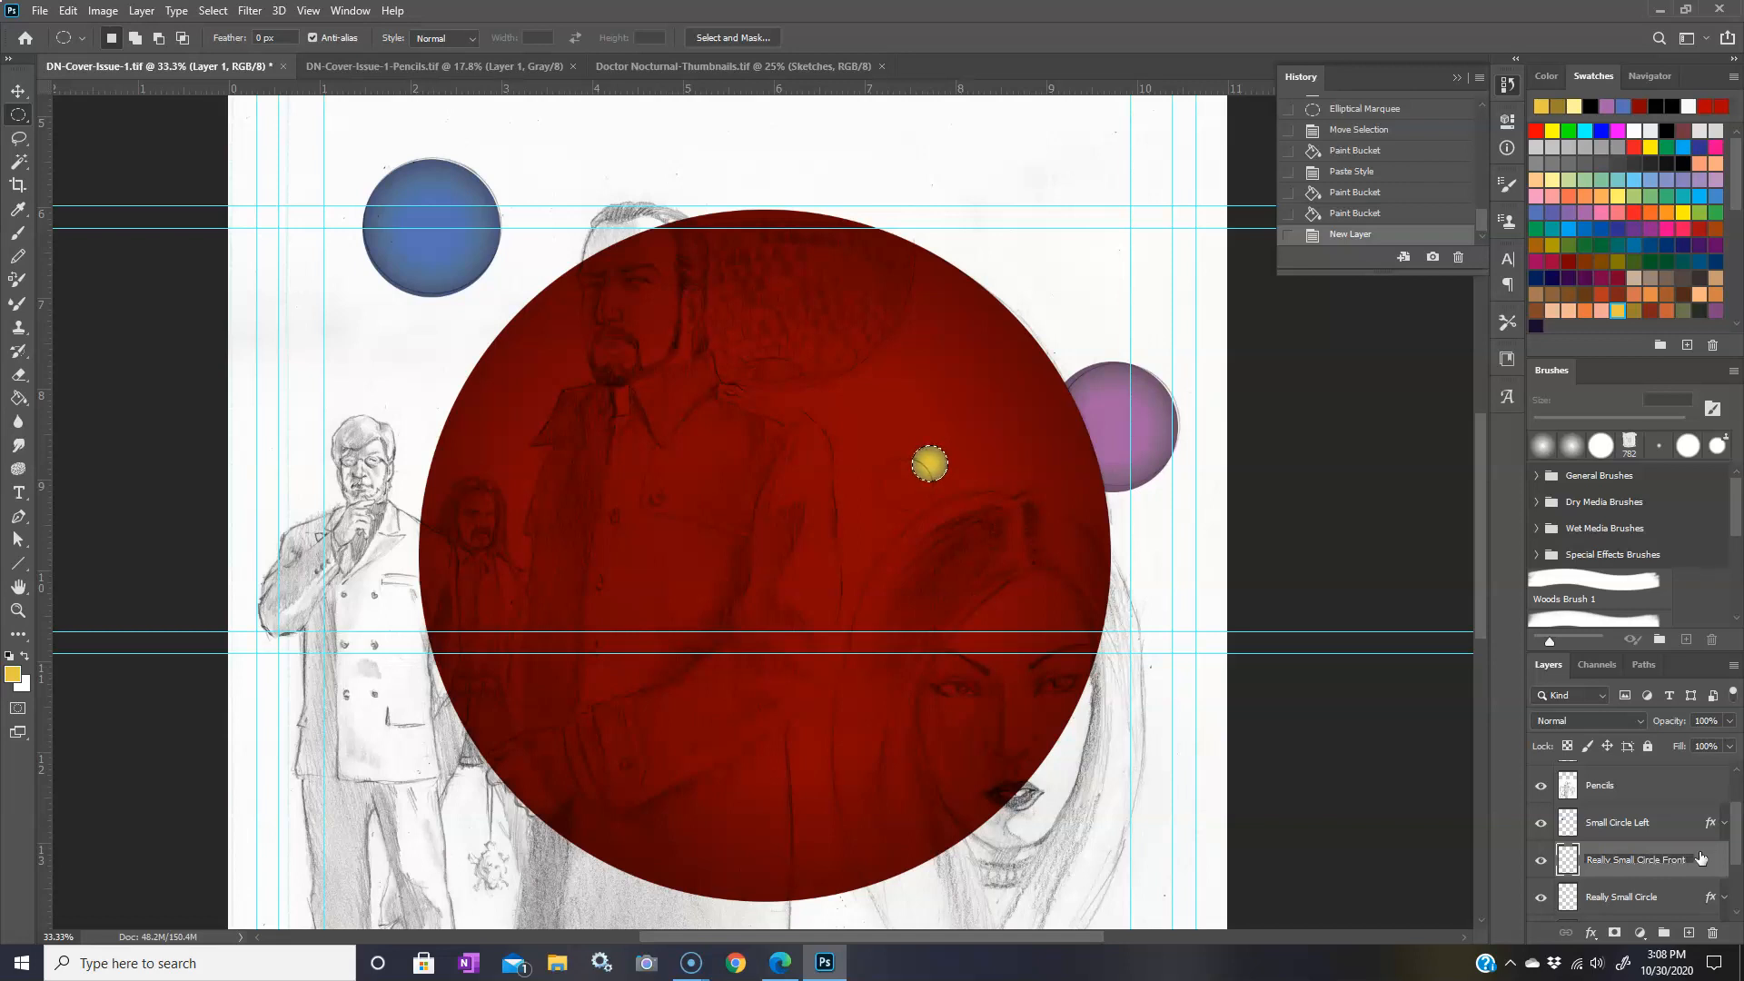
key(Return)
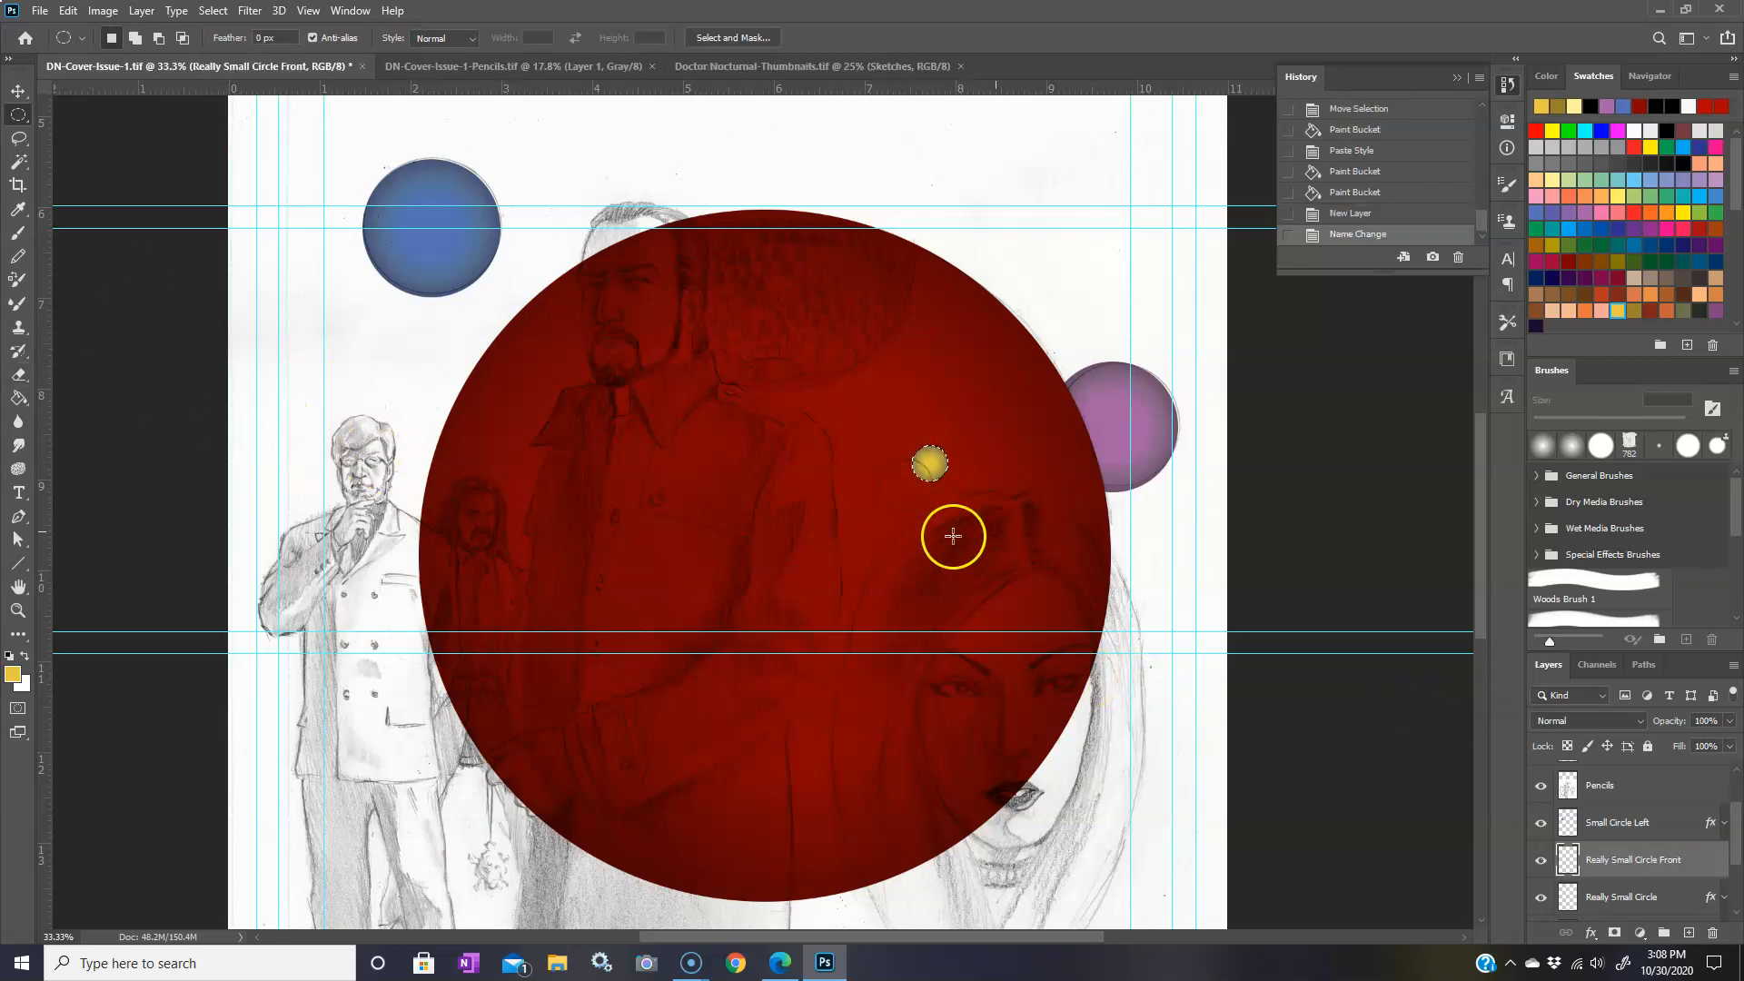
- Make a slightly larger circular selection overlapping the yellow circle's lower-left edge and fill it with light green
drag(878, 456, 920, 488)
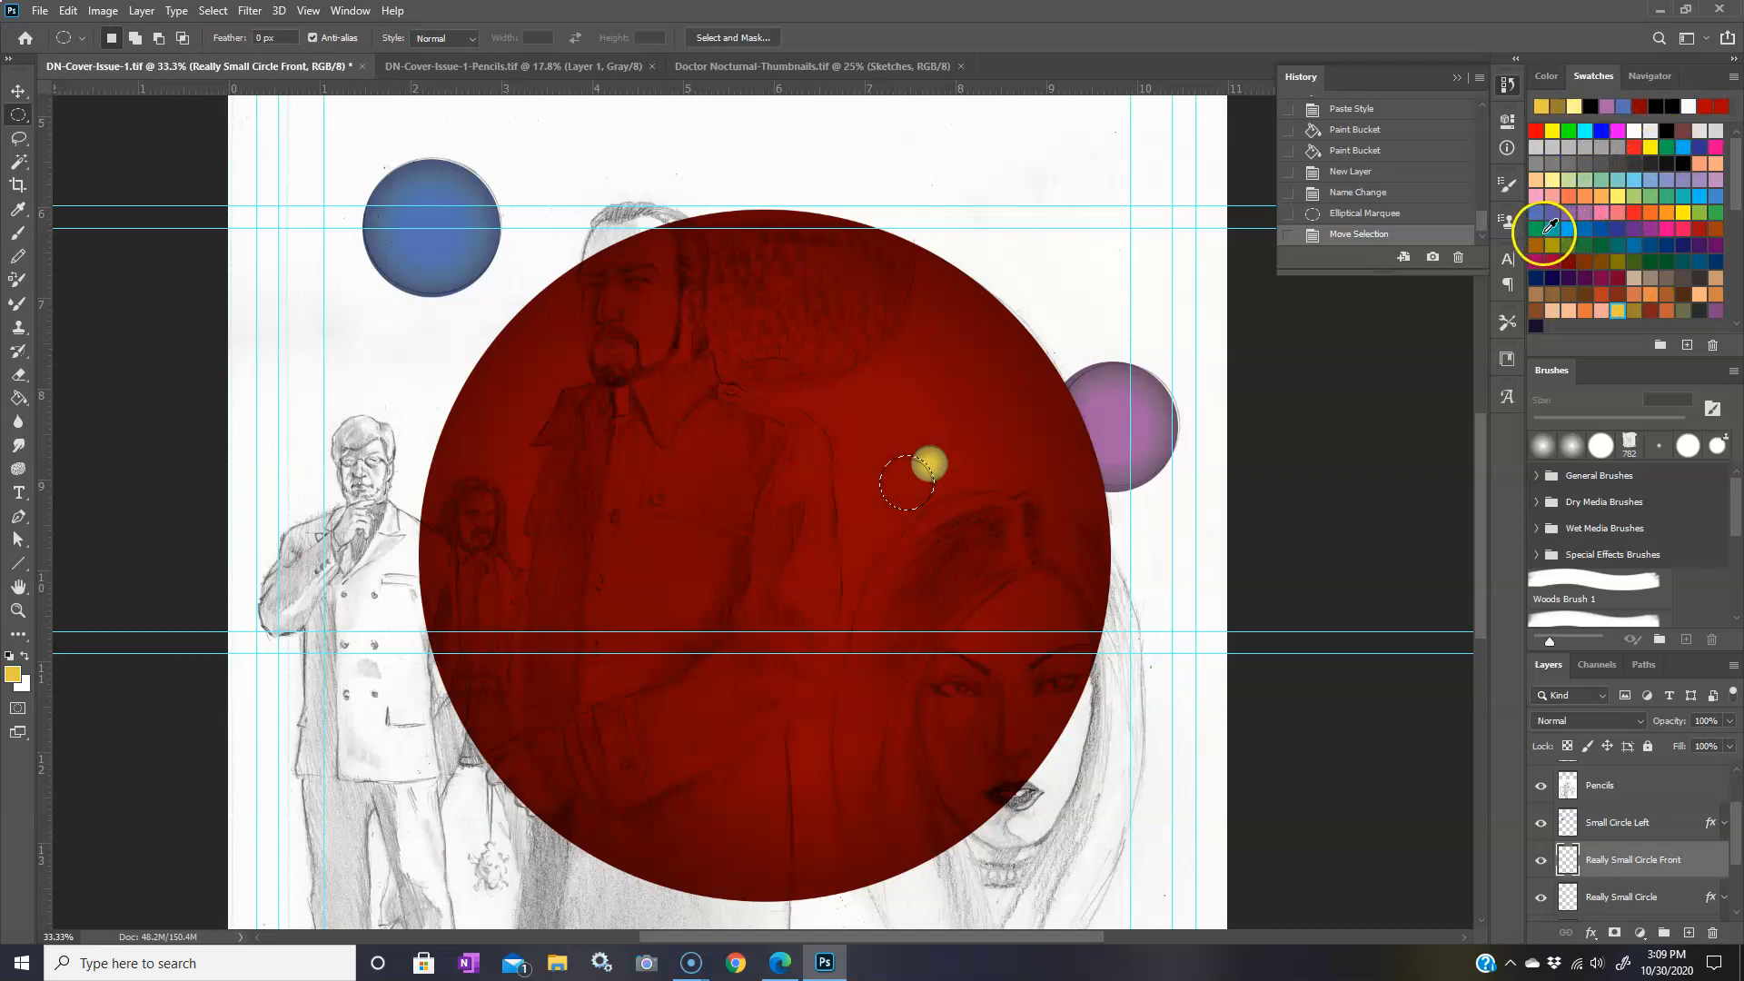
click(1629, 200)
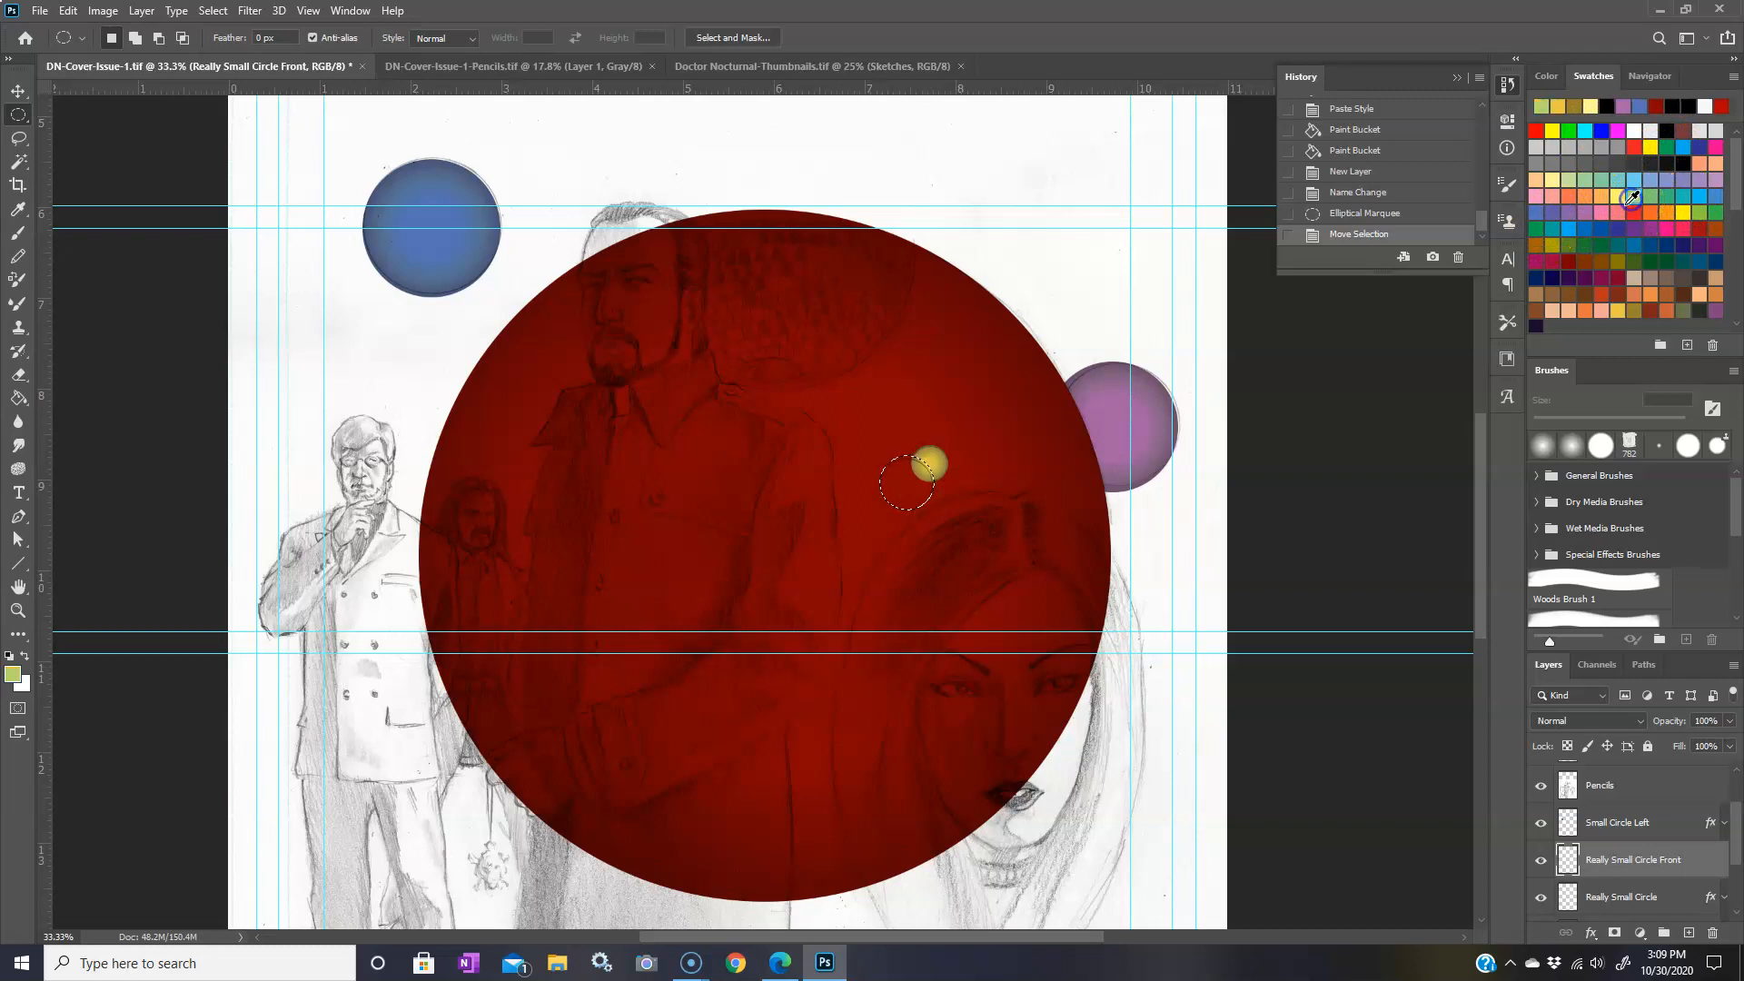
click(18, 397)
click(916, 479)
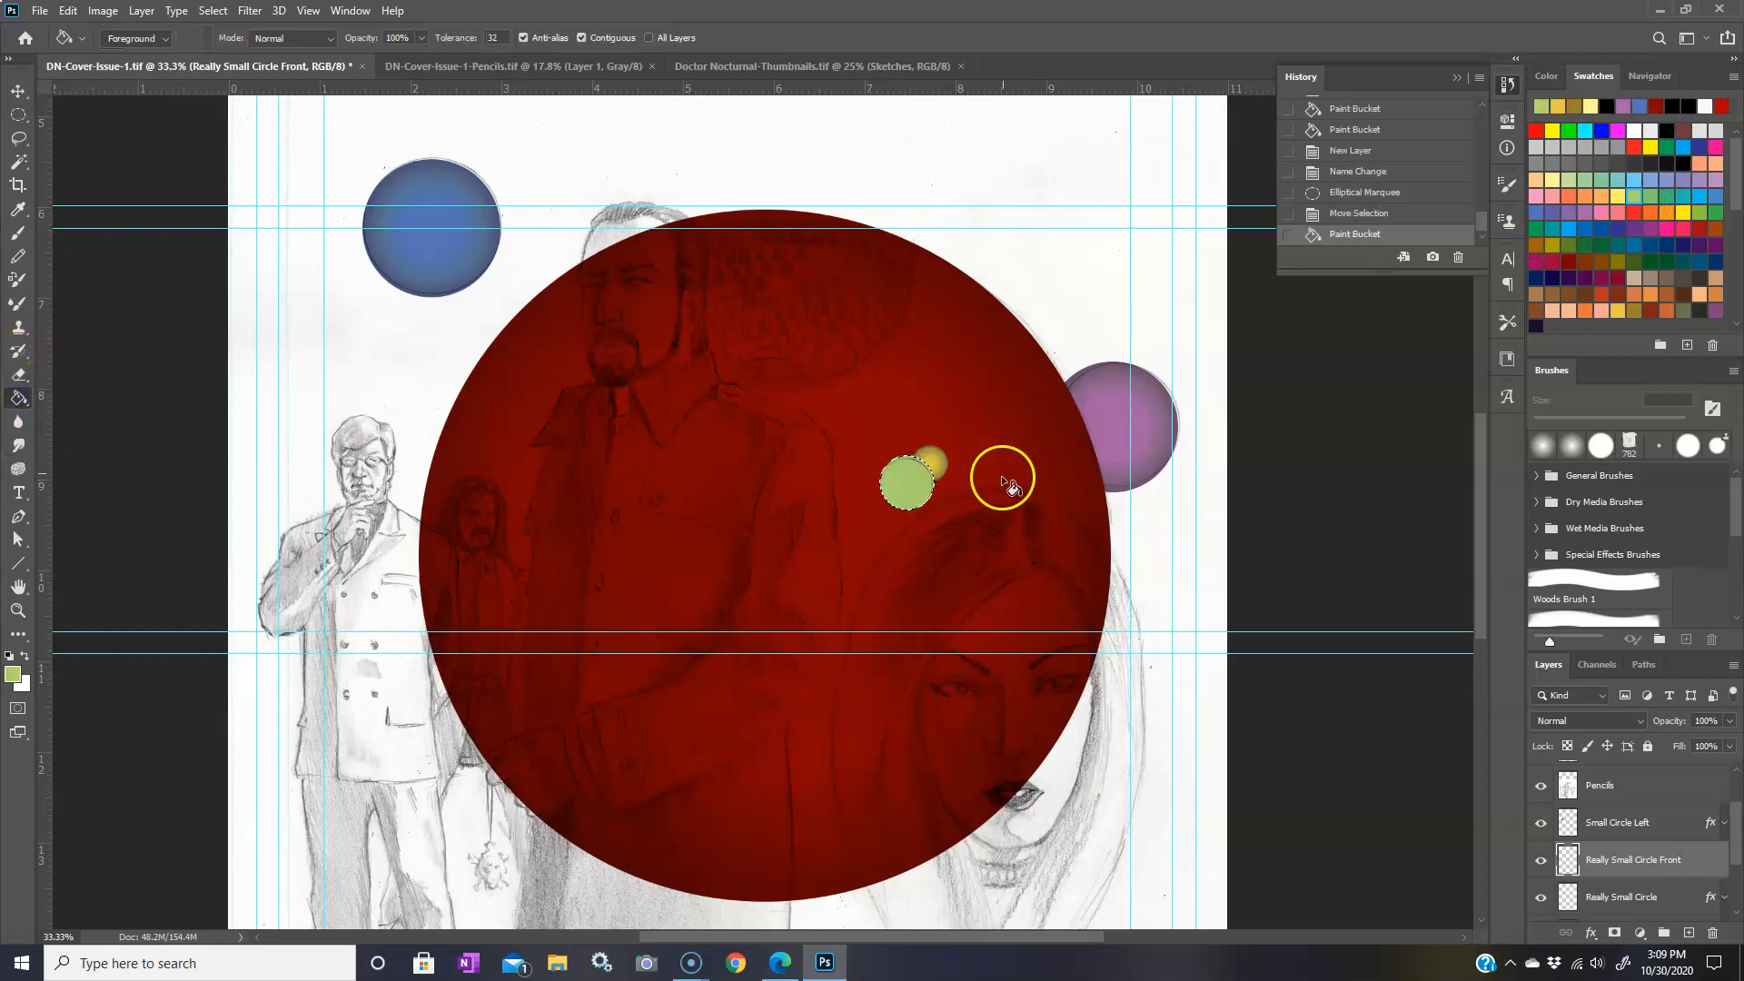
- Paste the gradient layer style onto Really Small Circle Front and deselect the circle
right_click(1694, 858)
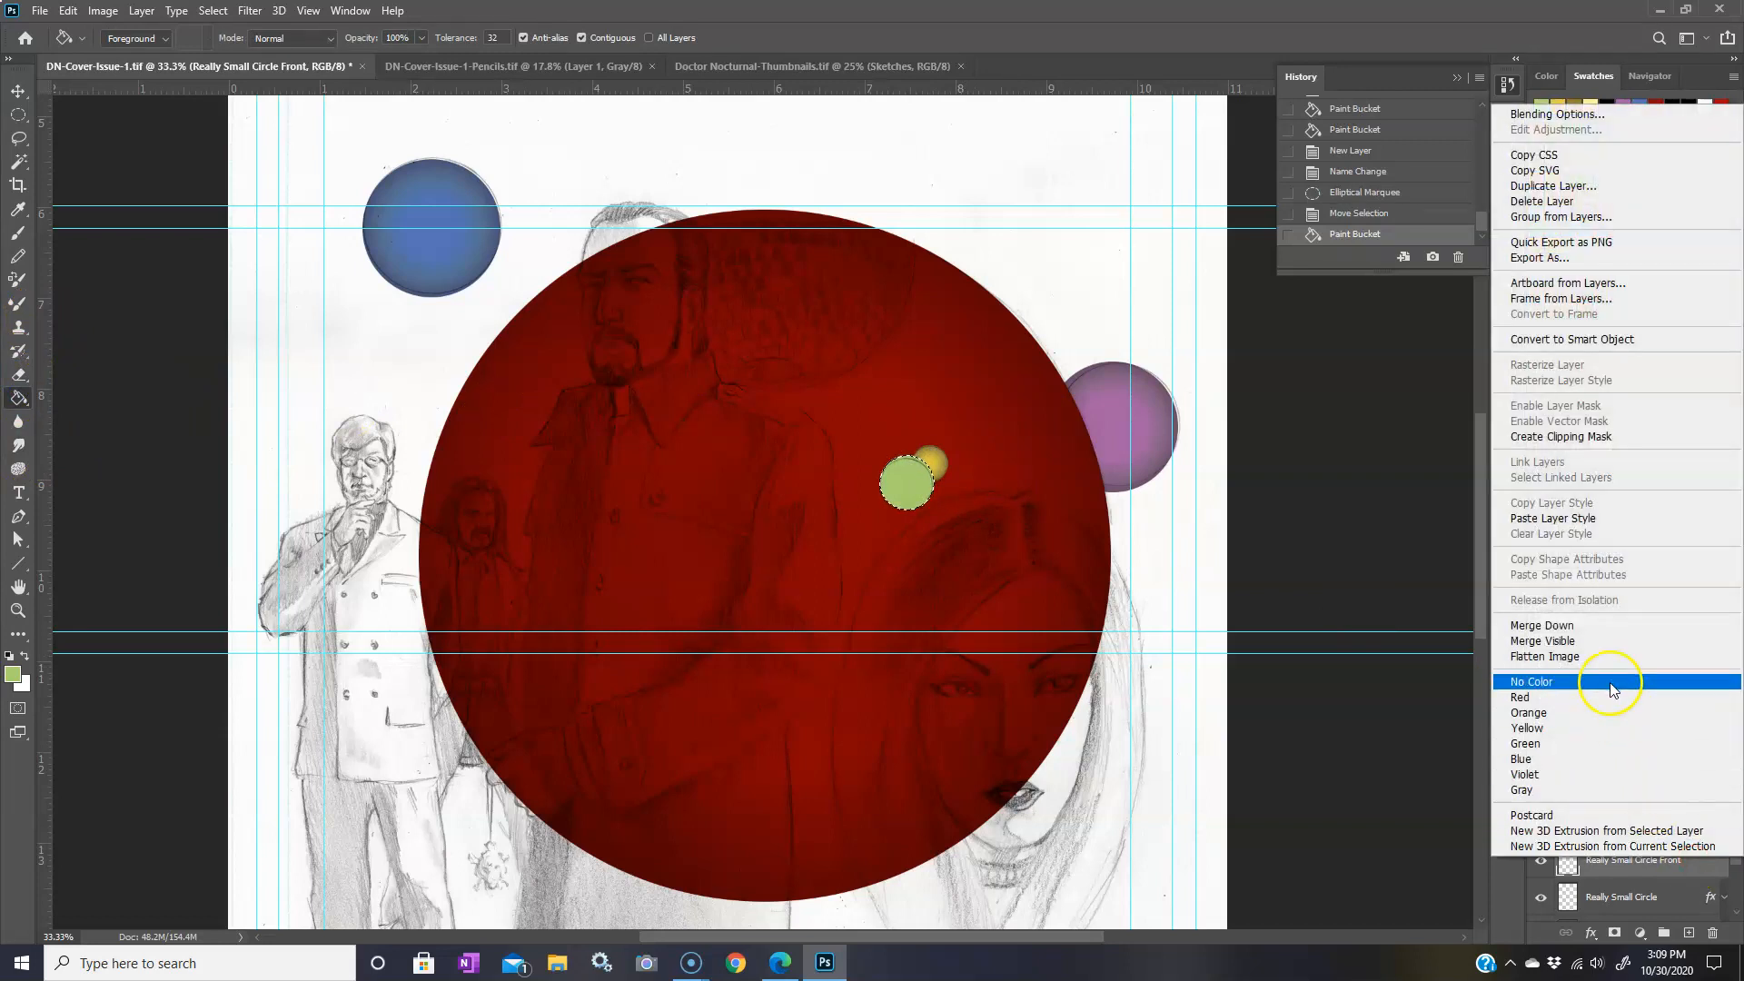
click(1588, 518)
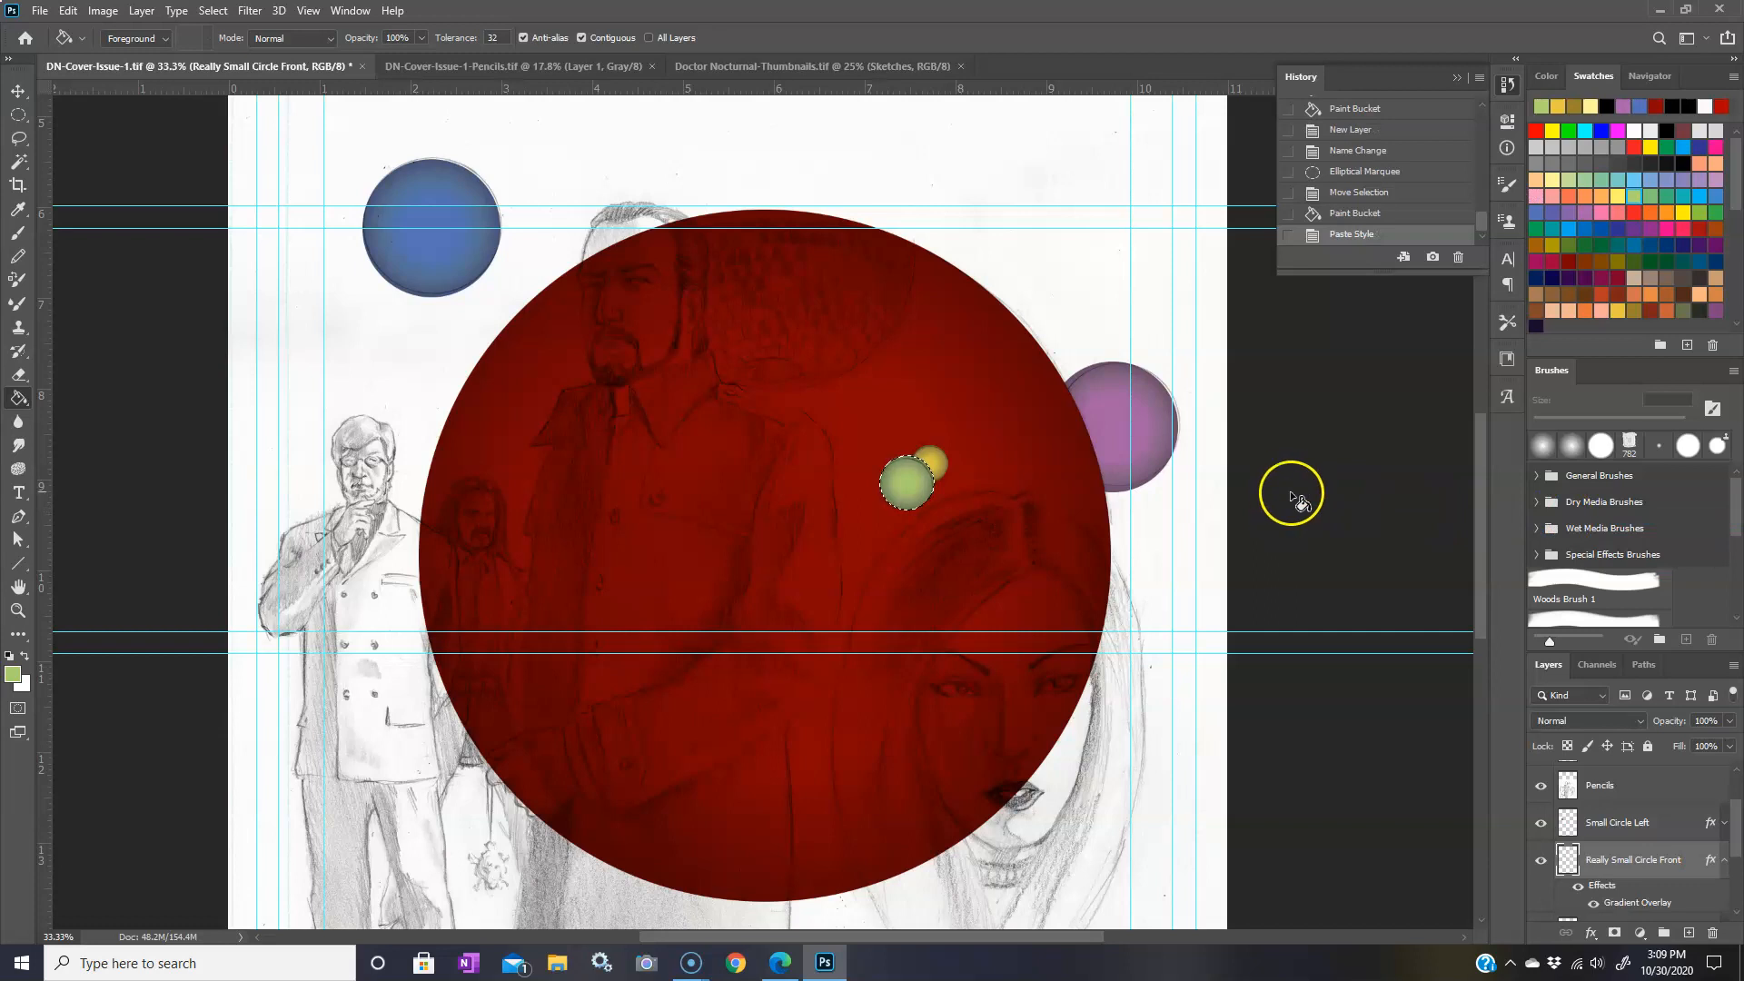
click(214, 11)
click(214, 10)
click(222, 13)
click(190, 40)
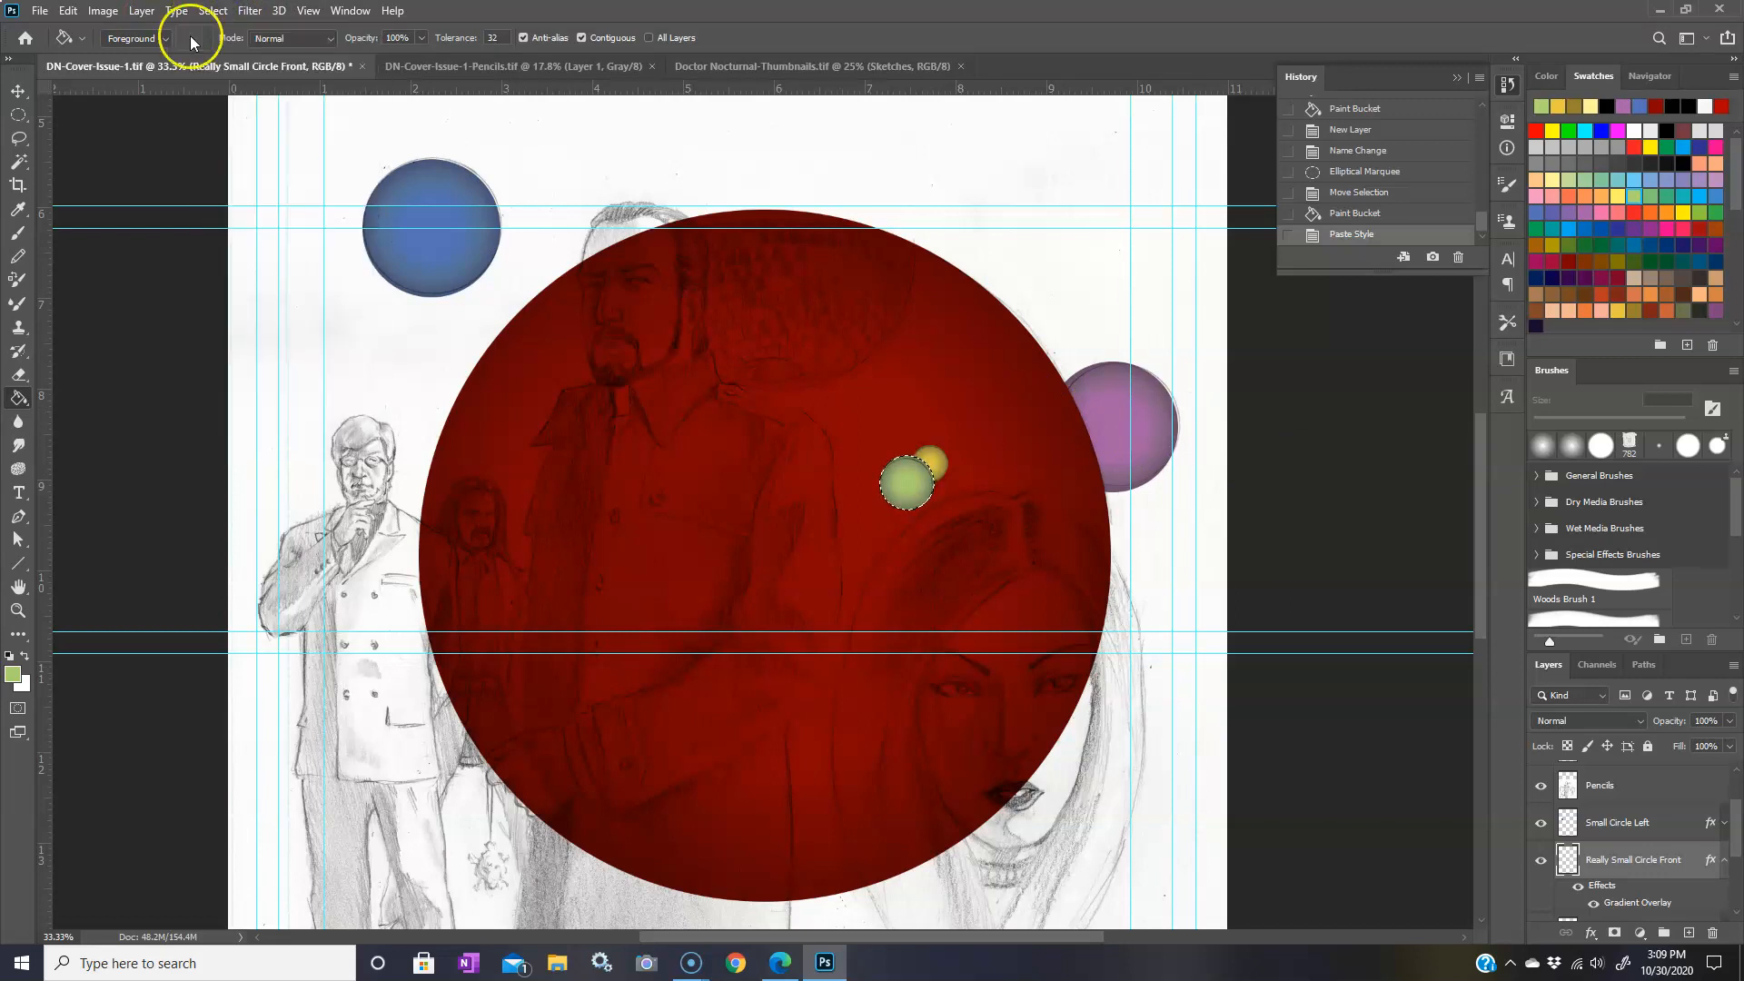
click(23, 111)
click(699, 124)
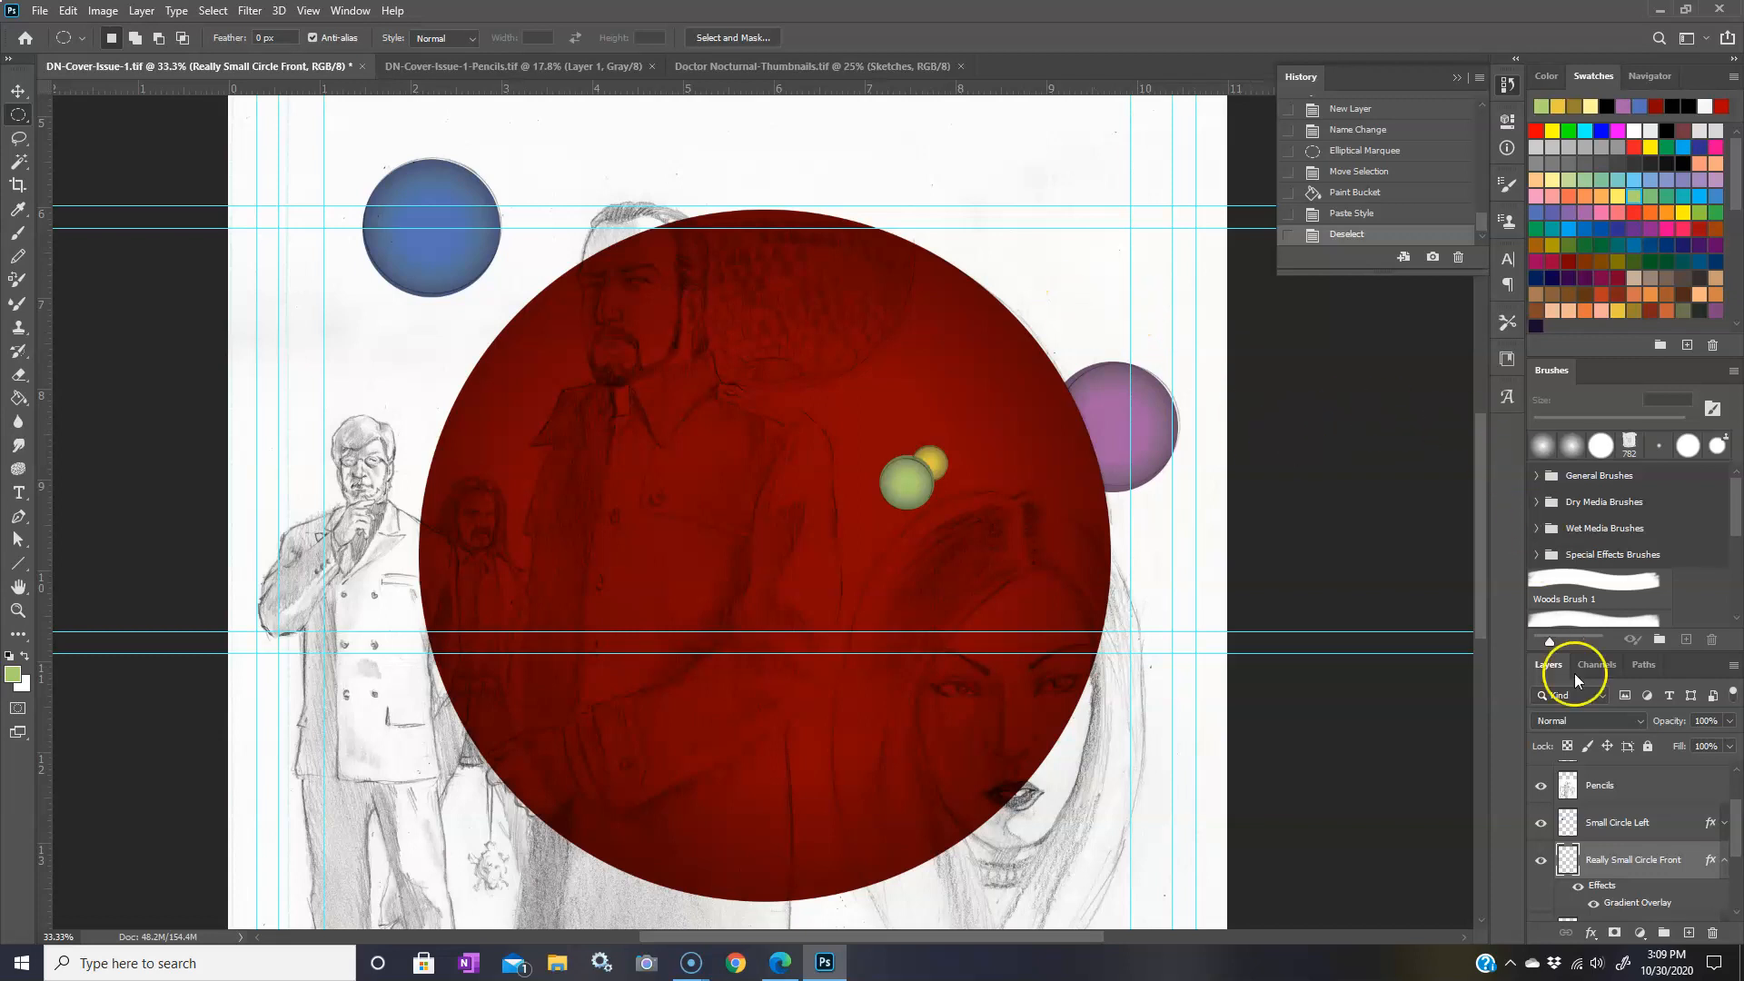
- Reselect the green circle's area, refill it with golden yellow on Really Small Circle Front, and clear the selection
click(213, 10)
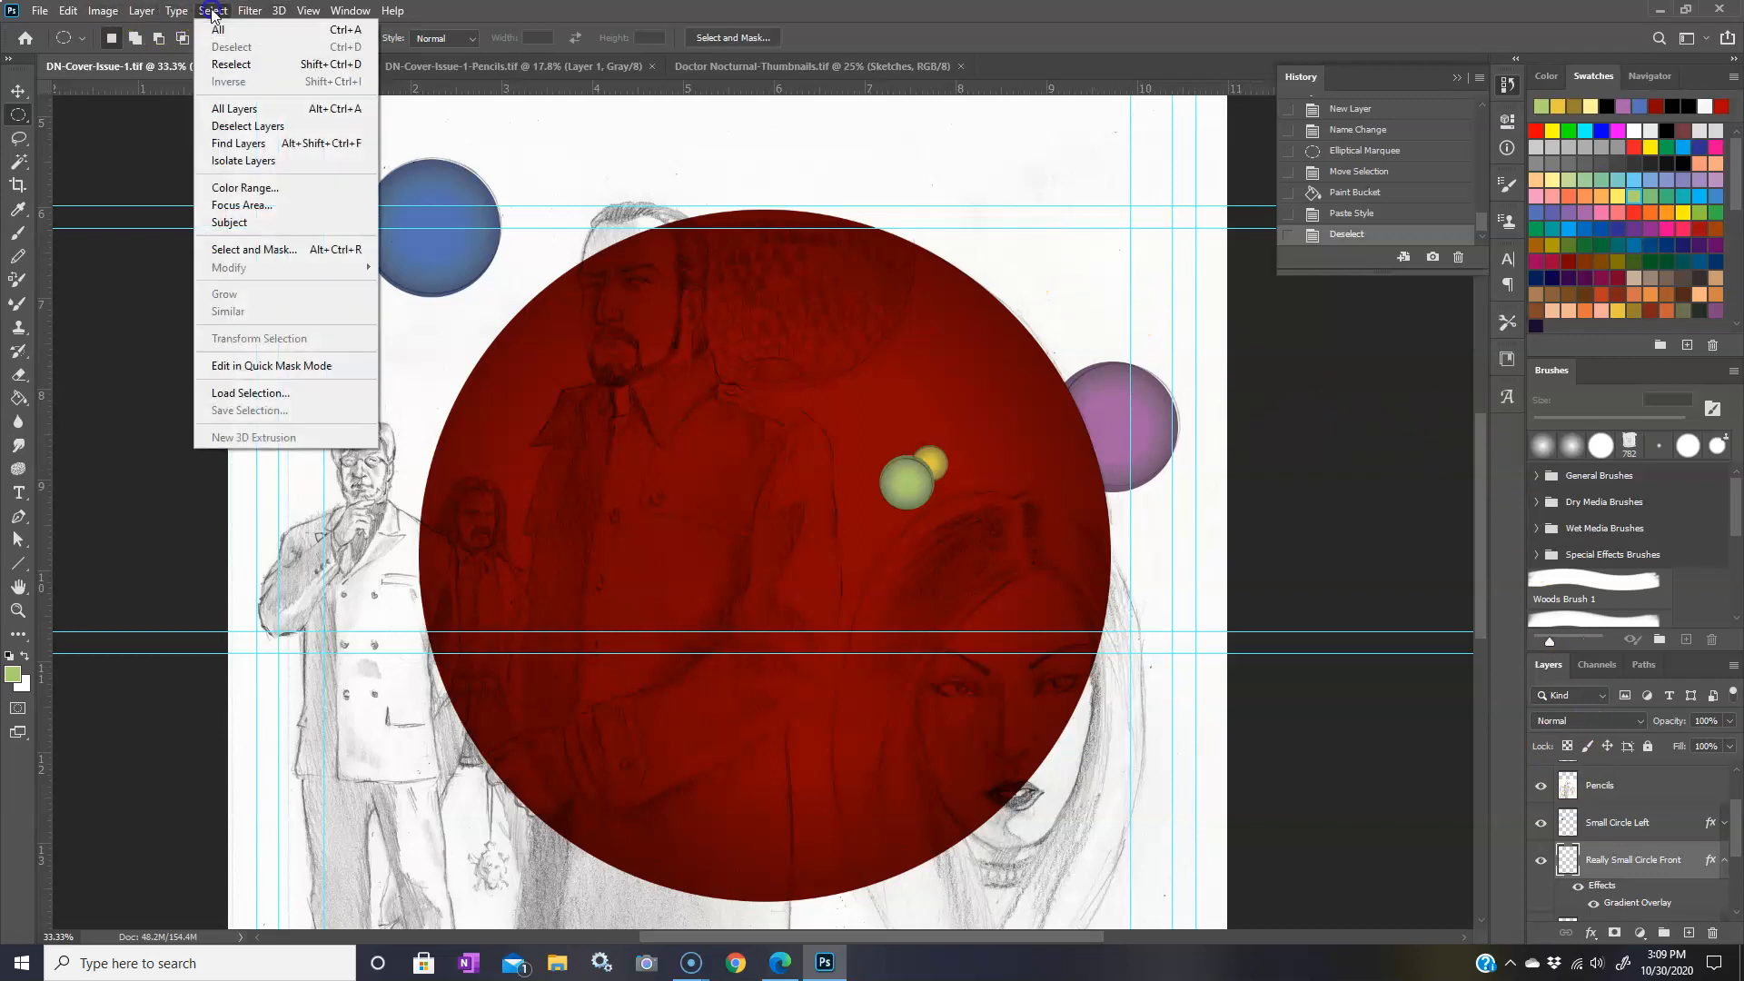
click(218, 67)
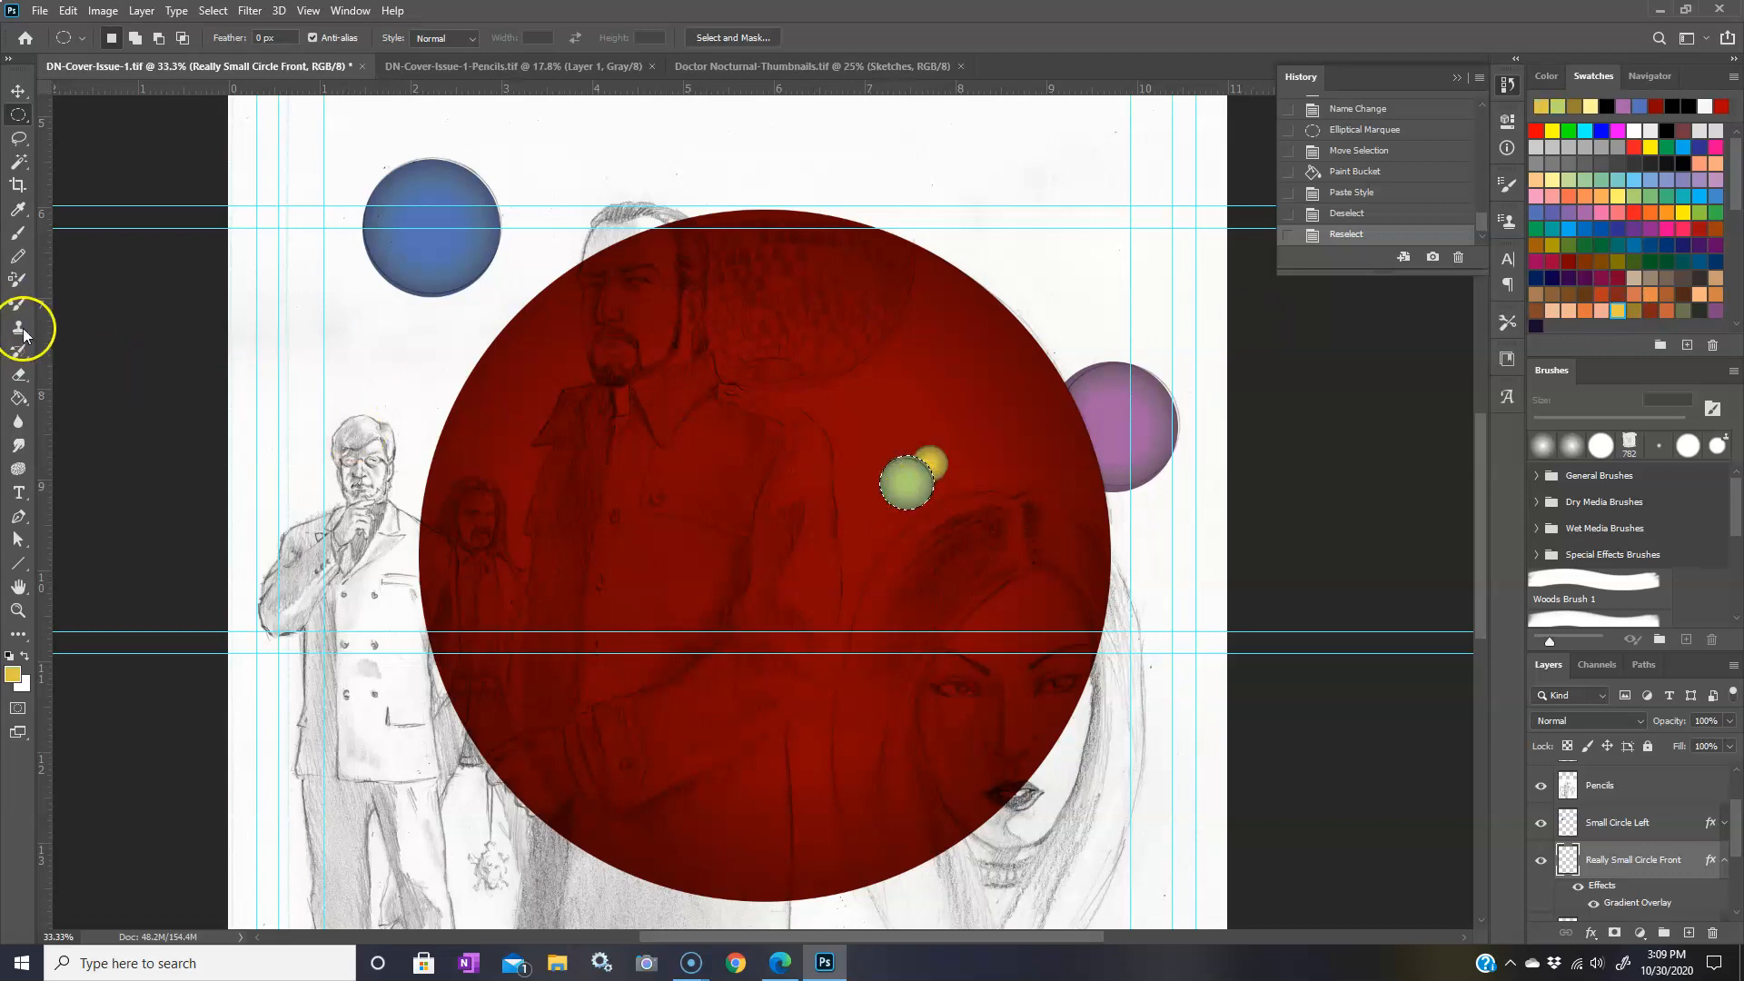
click(18, 397)
click(905, 484)
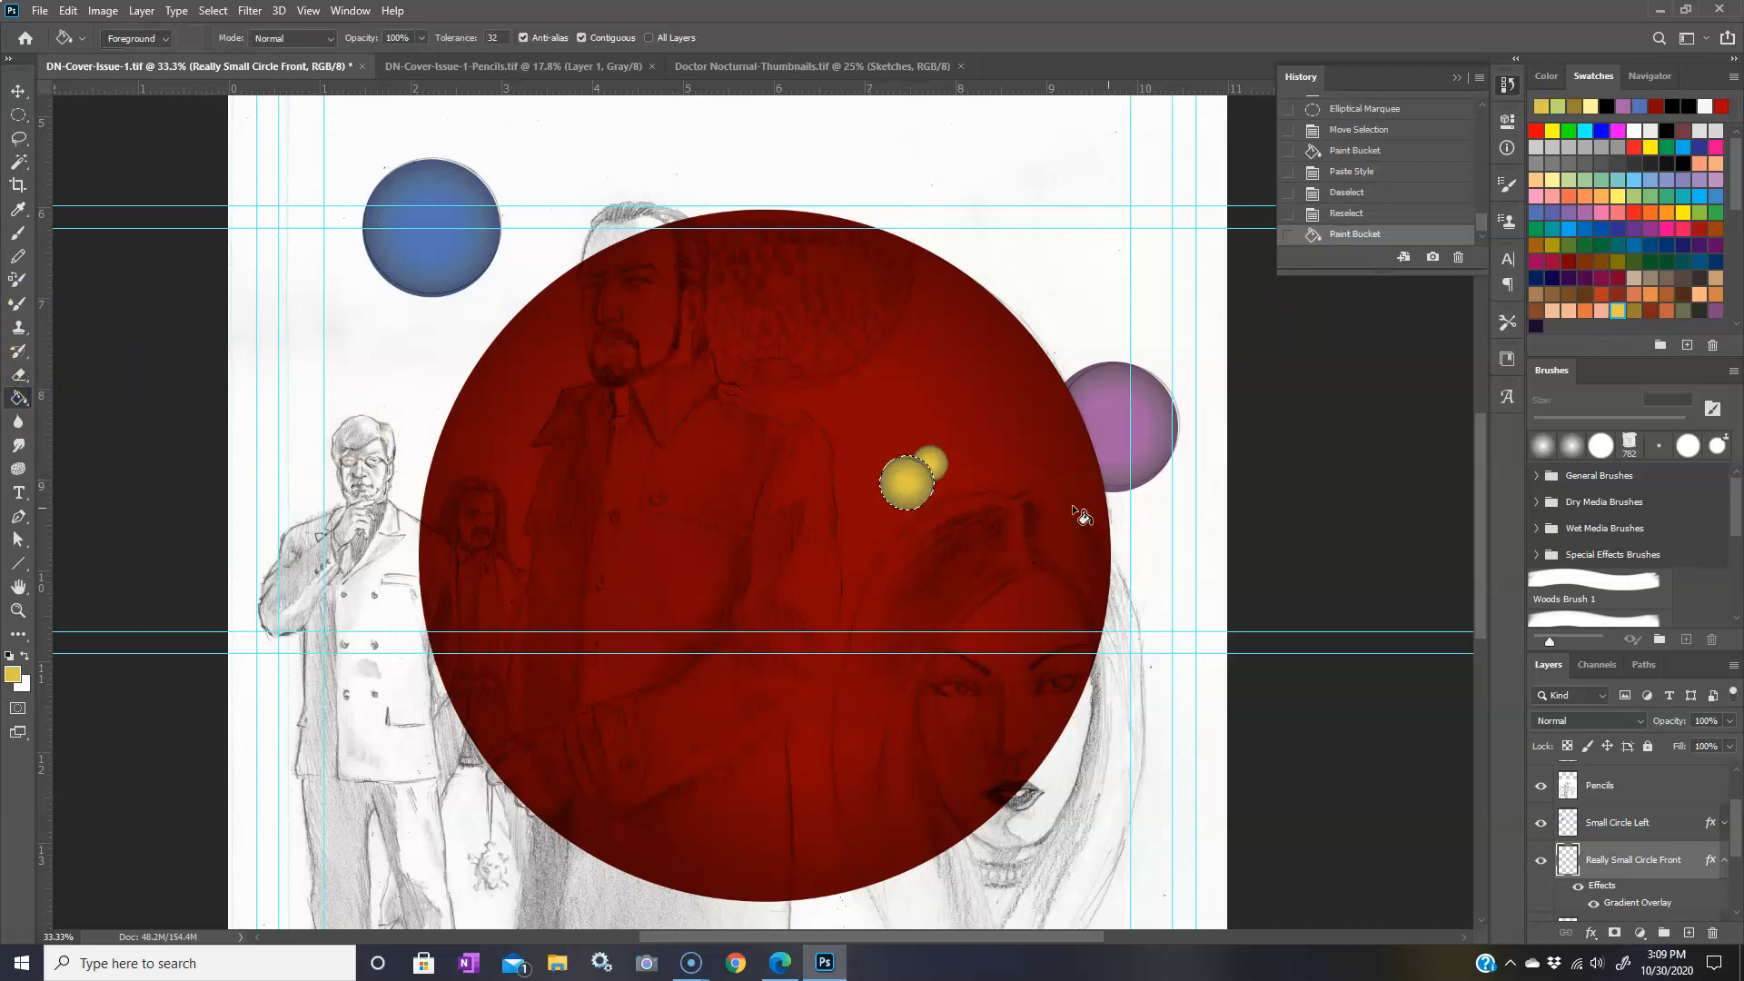
click(212, 10)
click(234, 50)
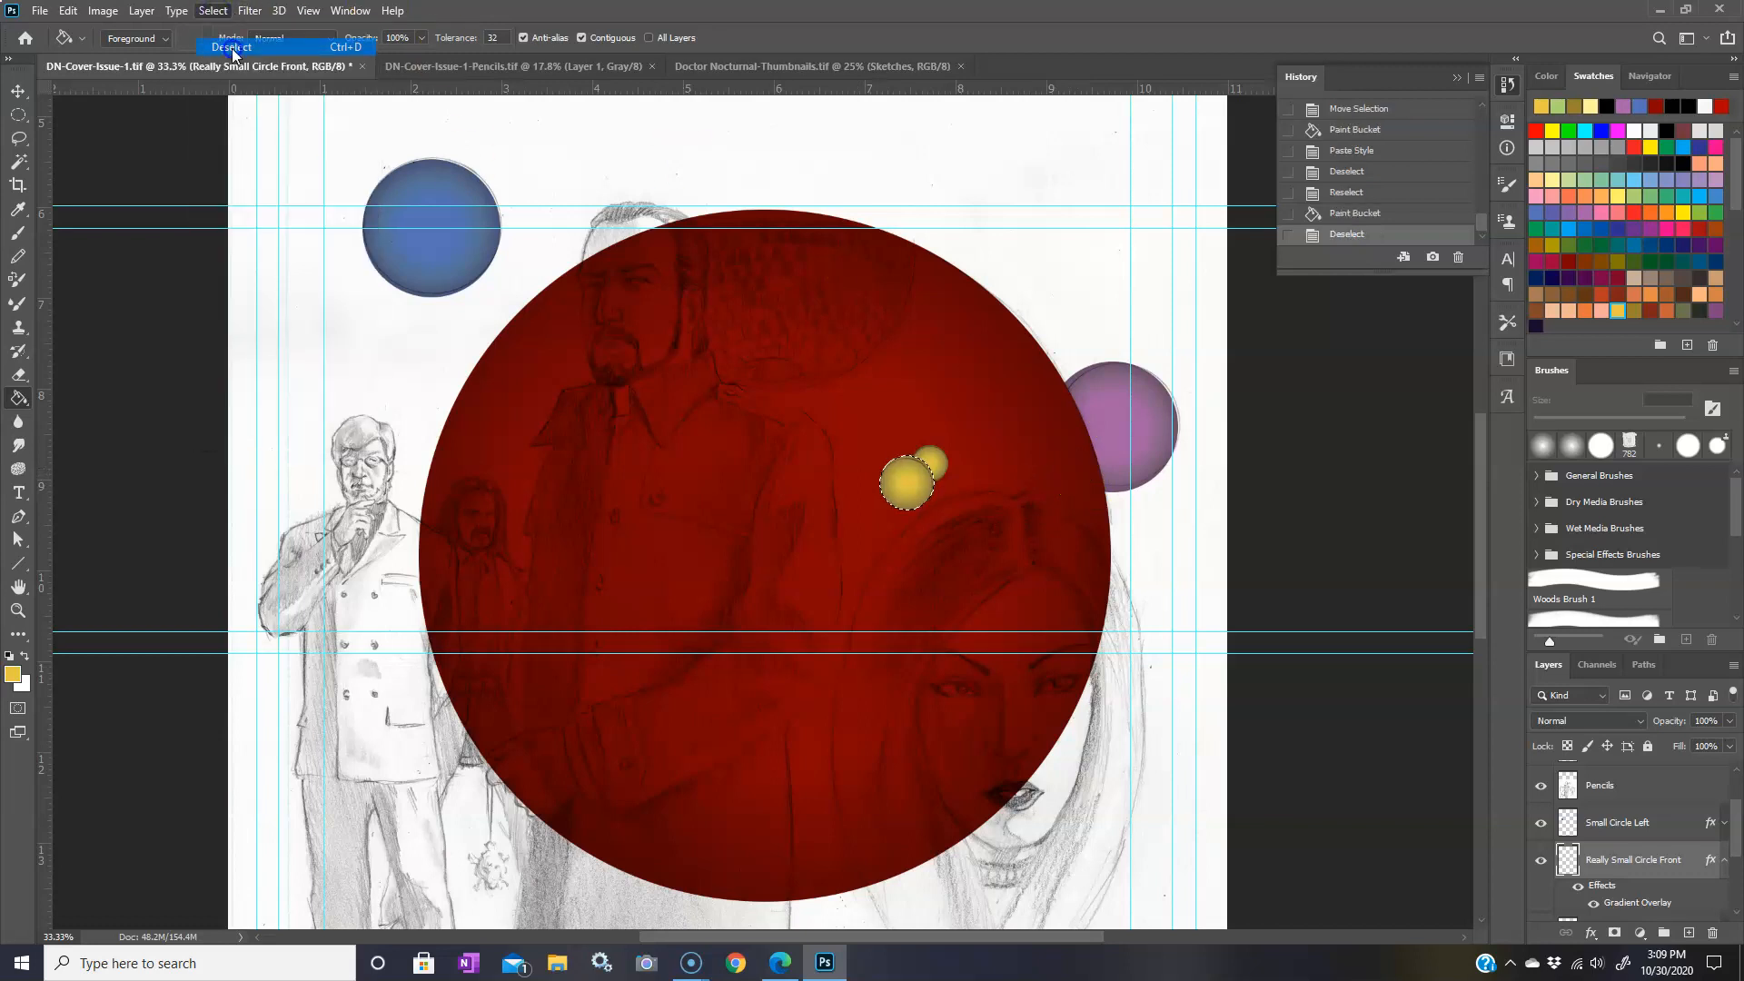
- Hide the Pencils layer and nudge the front yellow circle slightly to the left
click(1541, 787)
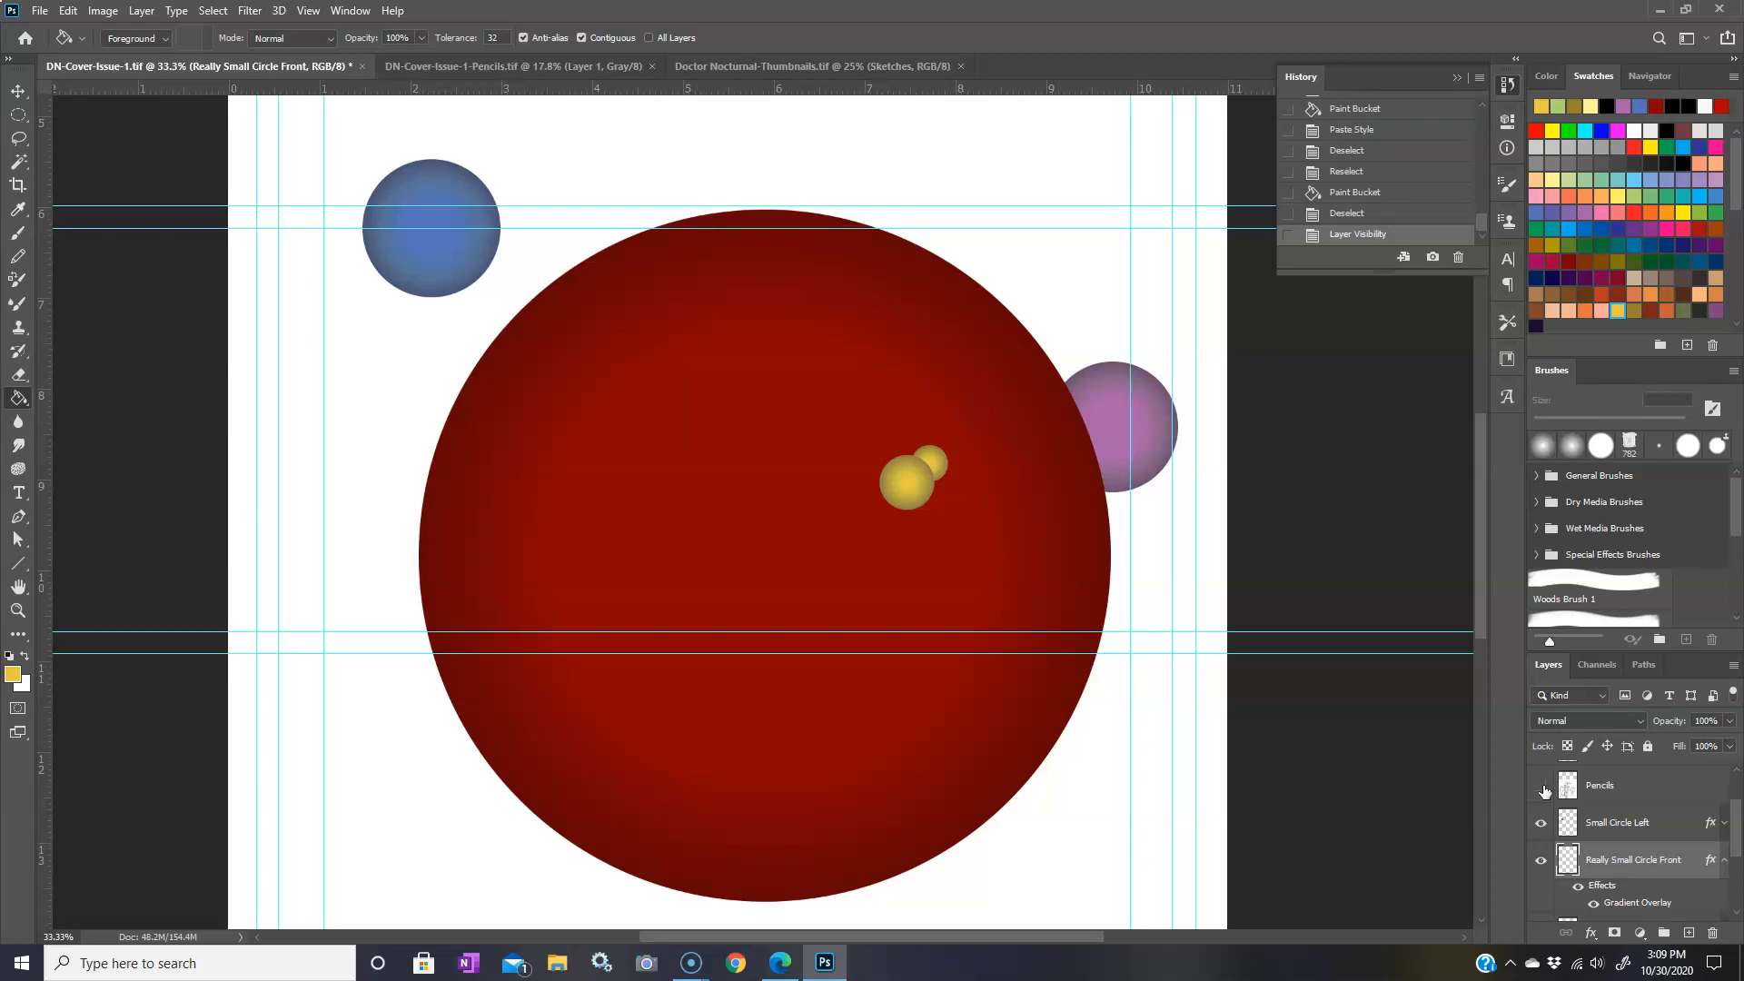
key(ctrl+minus)
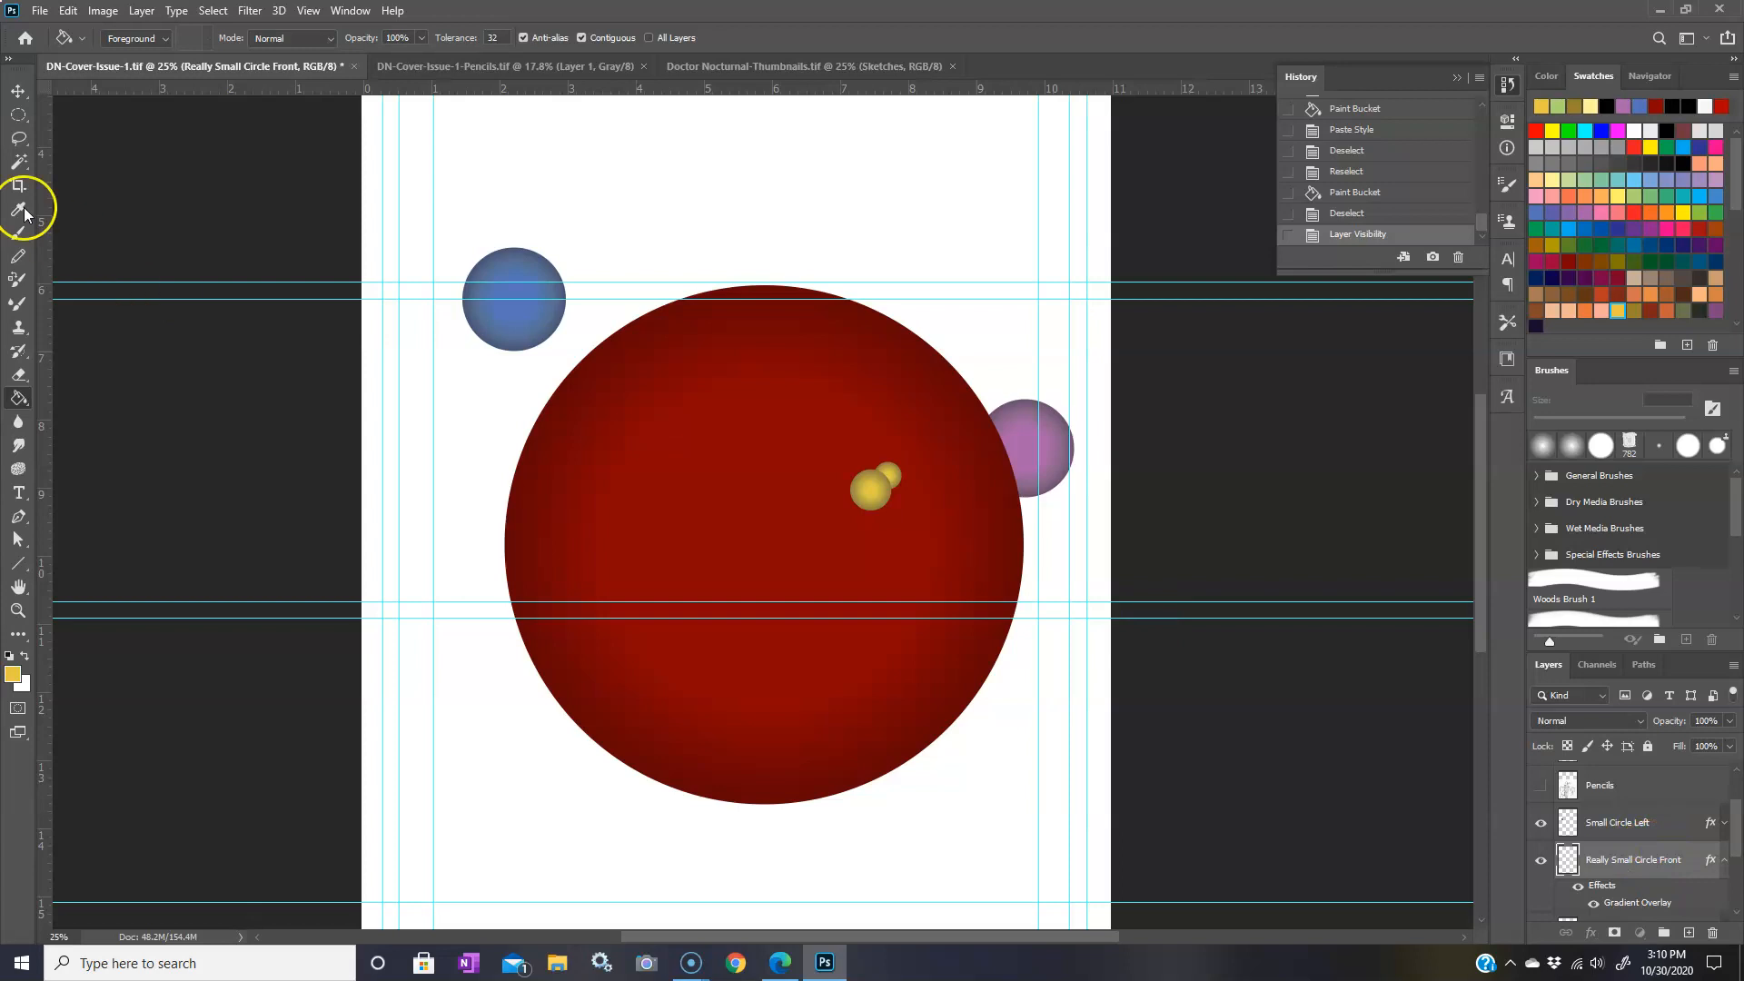
click(18, 91)
drag(867, 494, 865, 493)
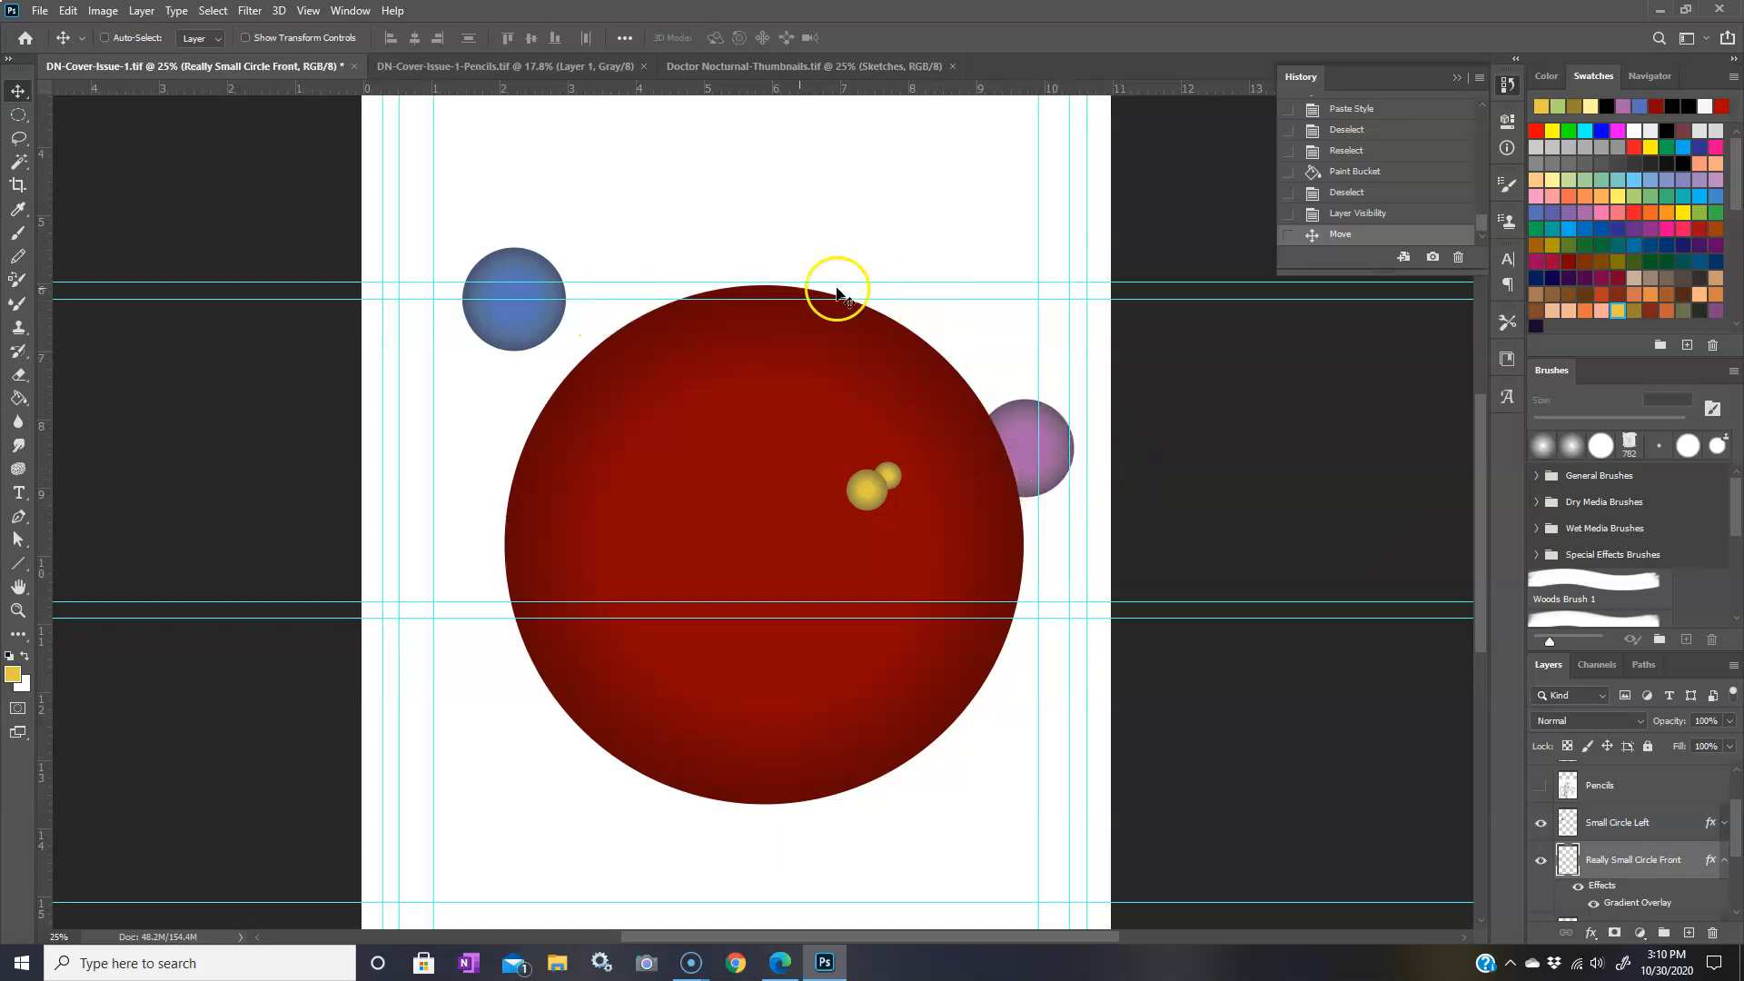
- Collapse the Really Small Circle Front effects and add a new layer above Small Circle Left
click(1726, 861)
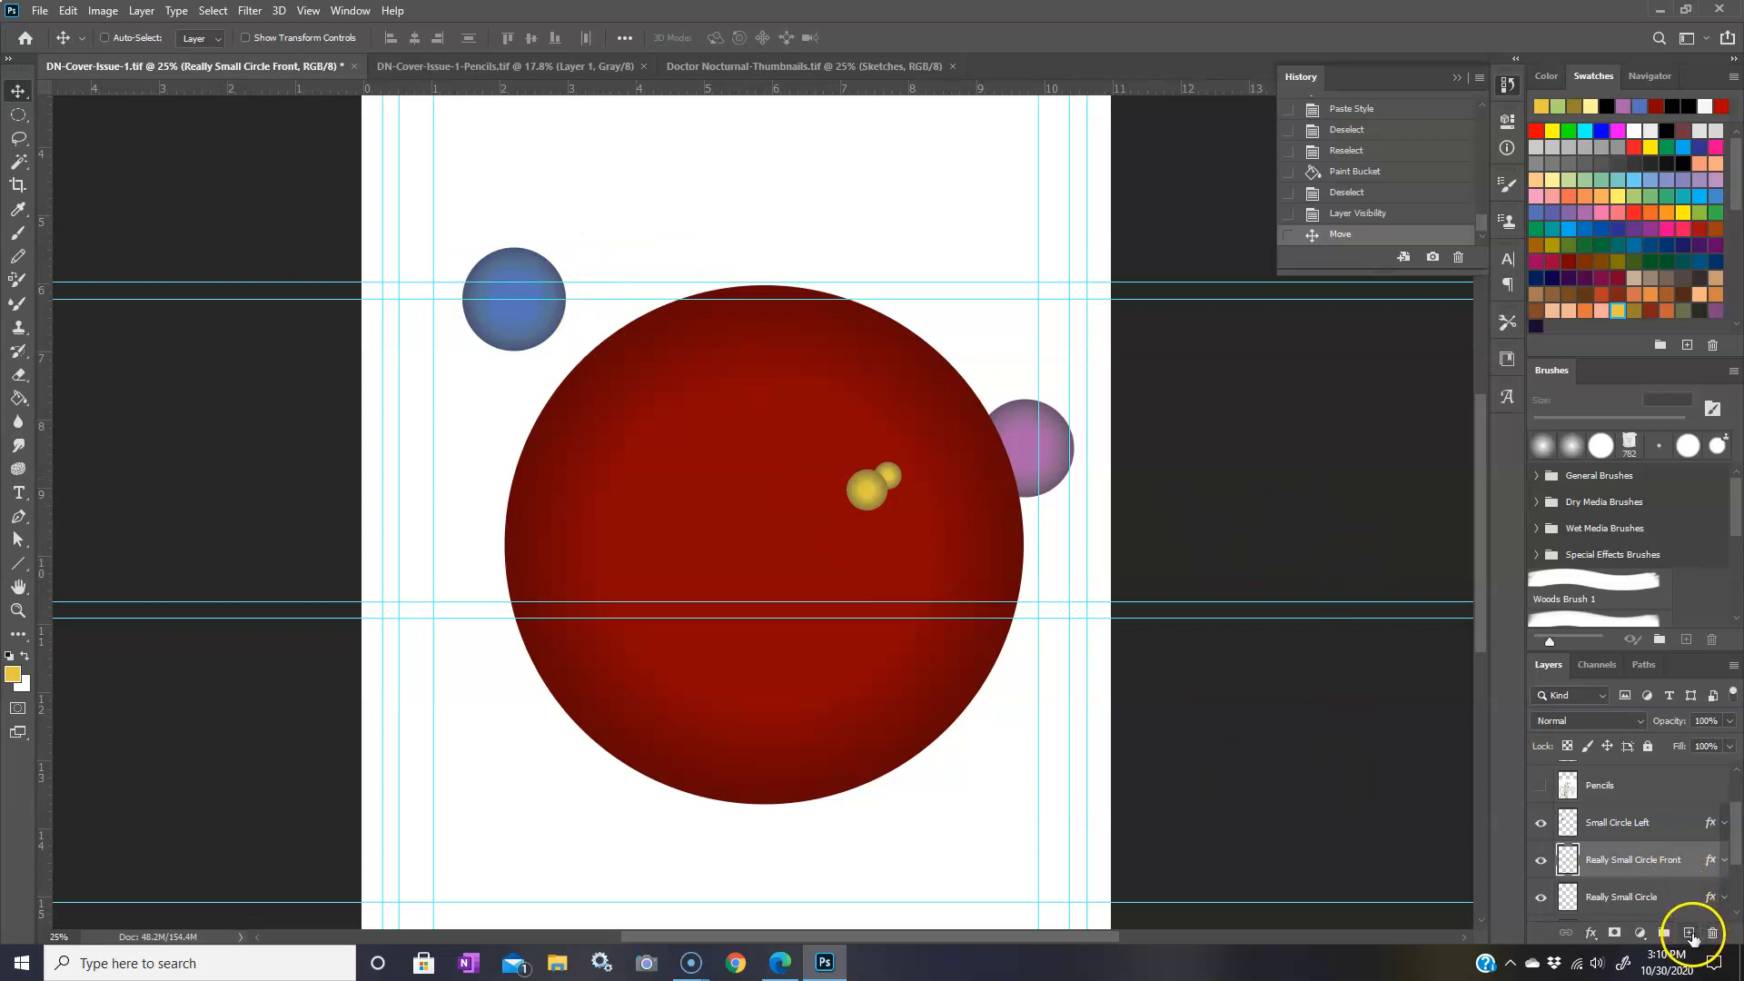
click(1664, 825)
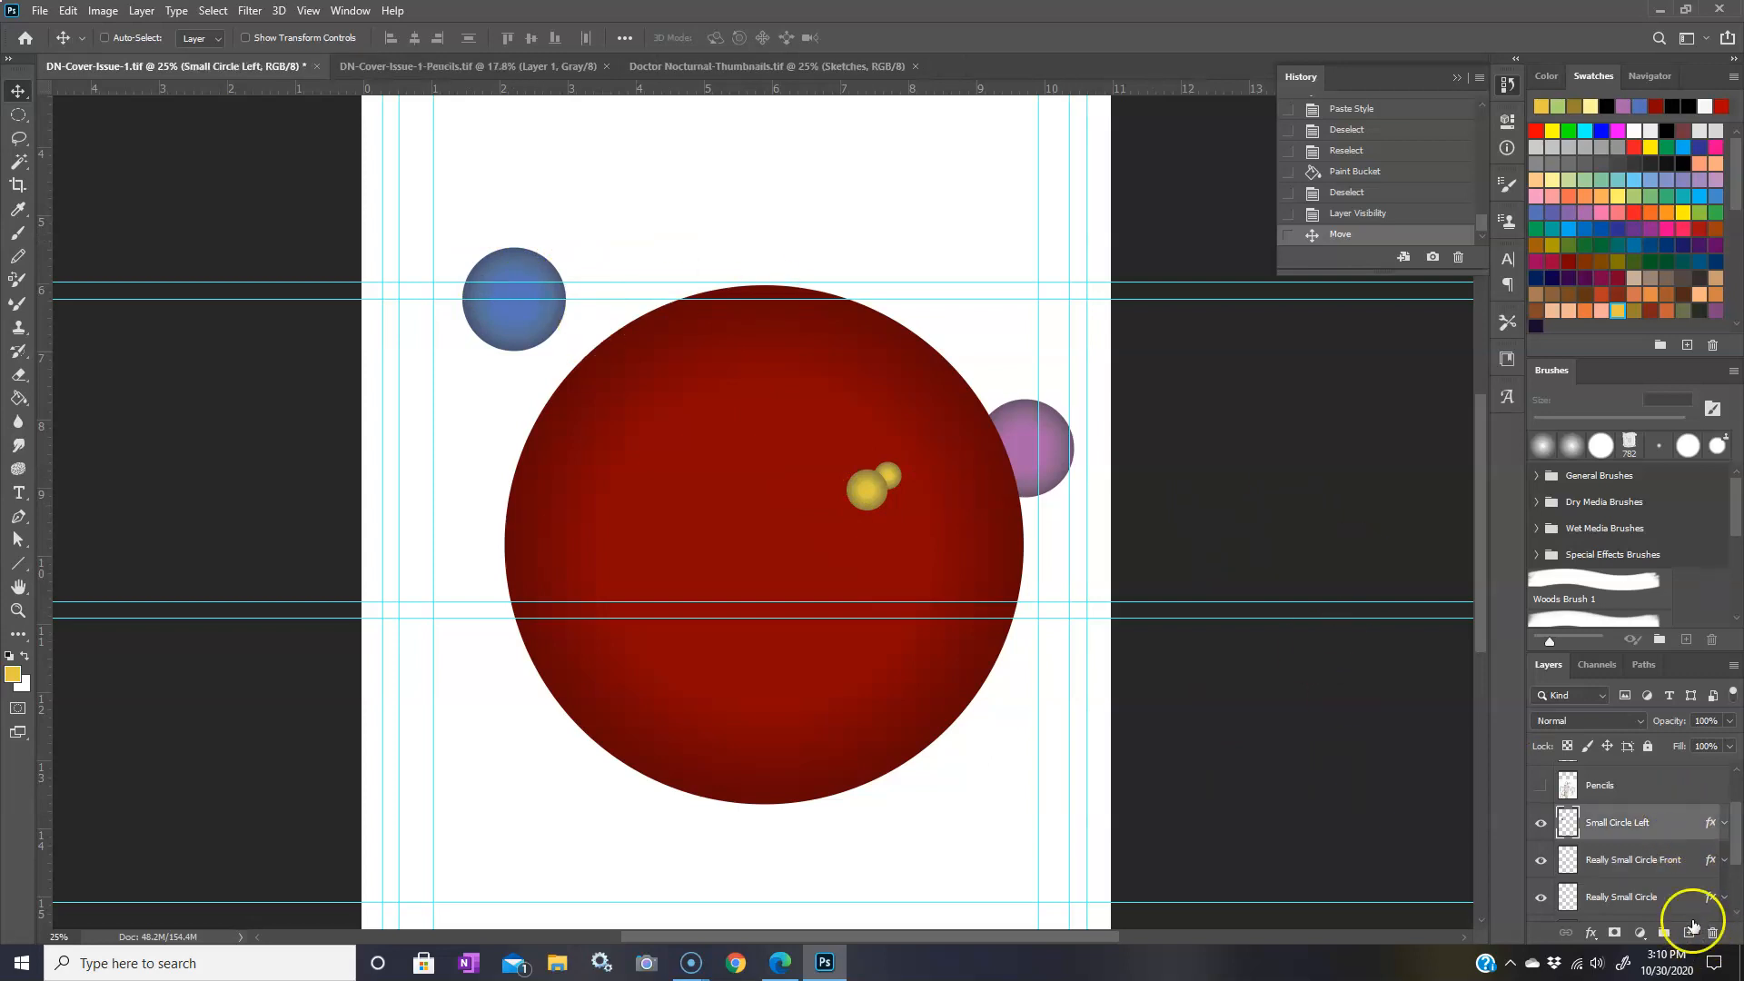
click(1689, 935)
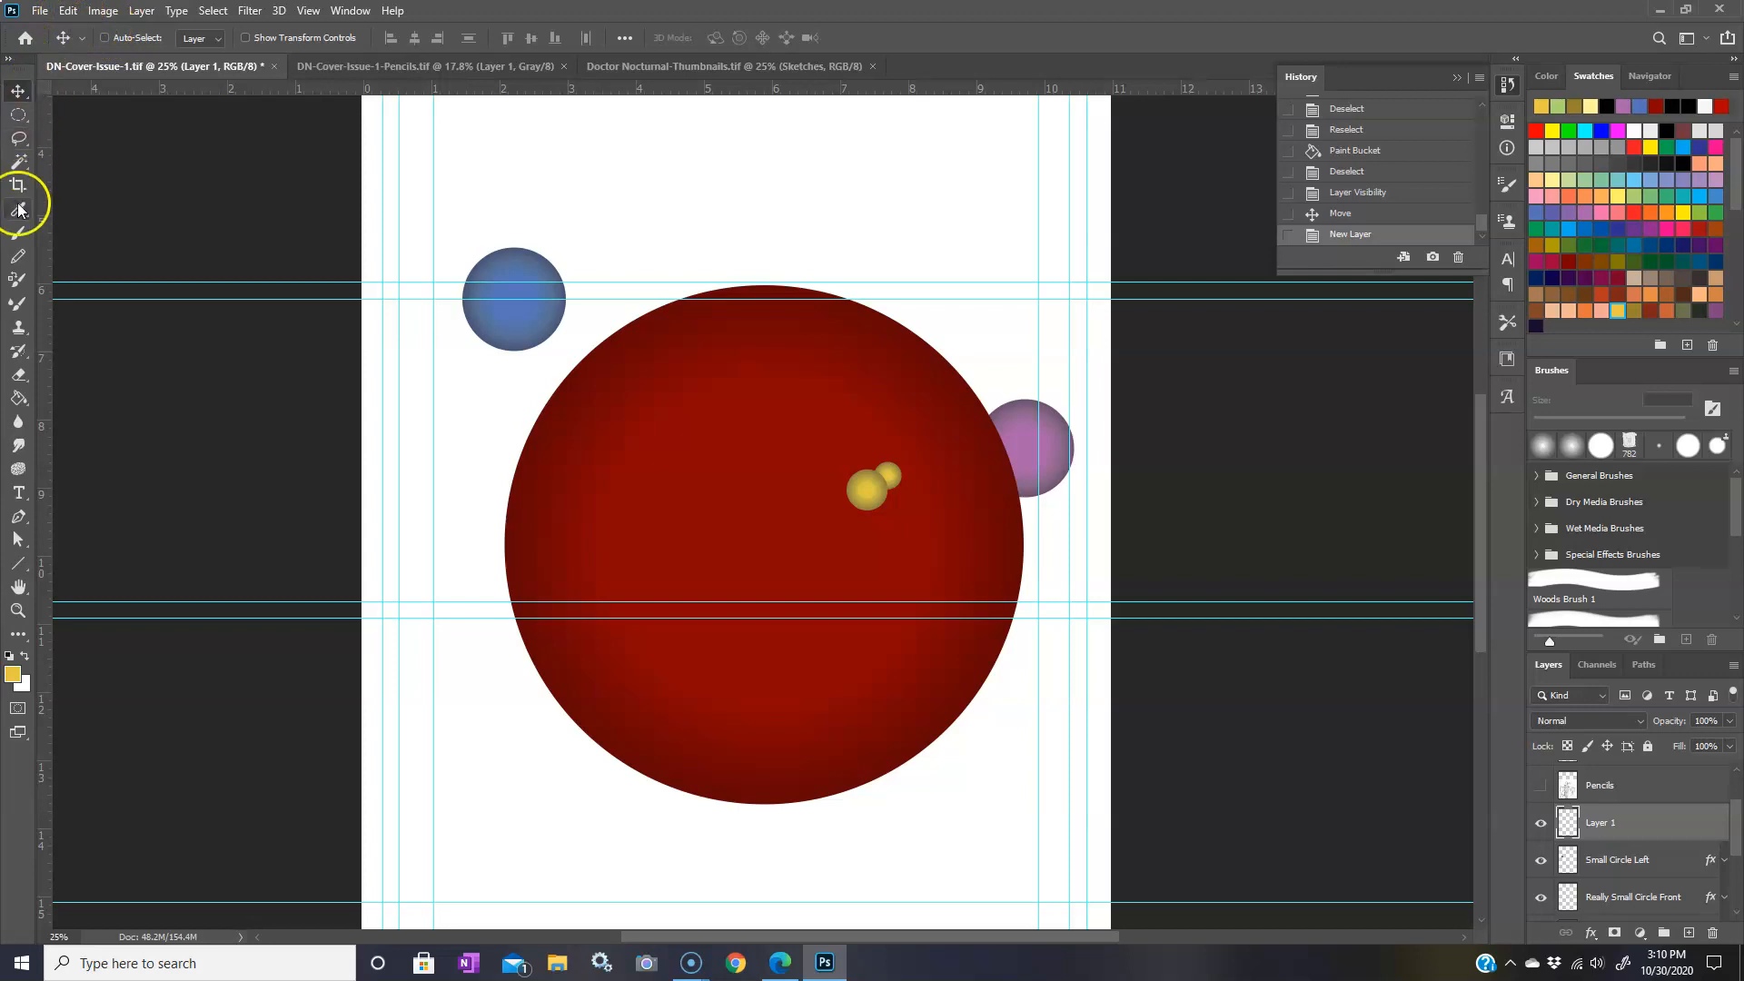
- Activate the Brush tool and choose sand dust brush 10 at 3500 px after trying brush 11
click(18, 232)
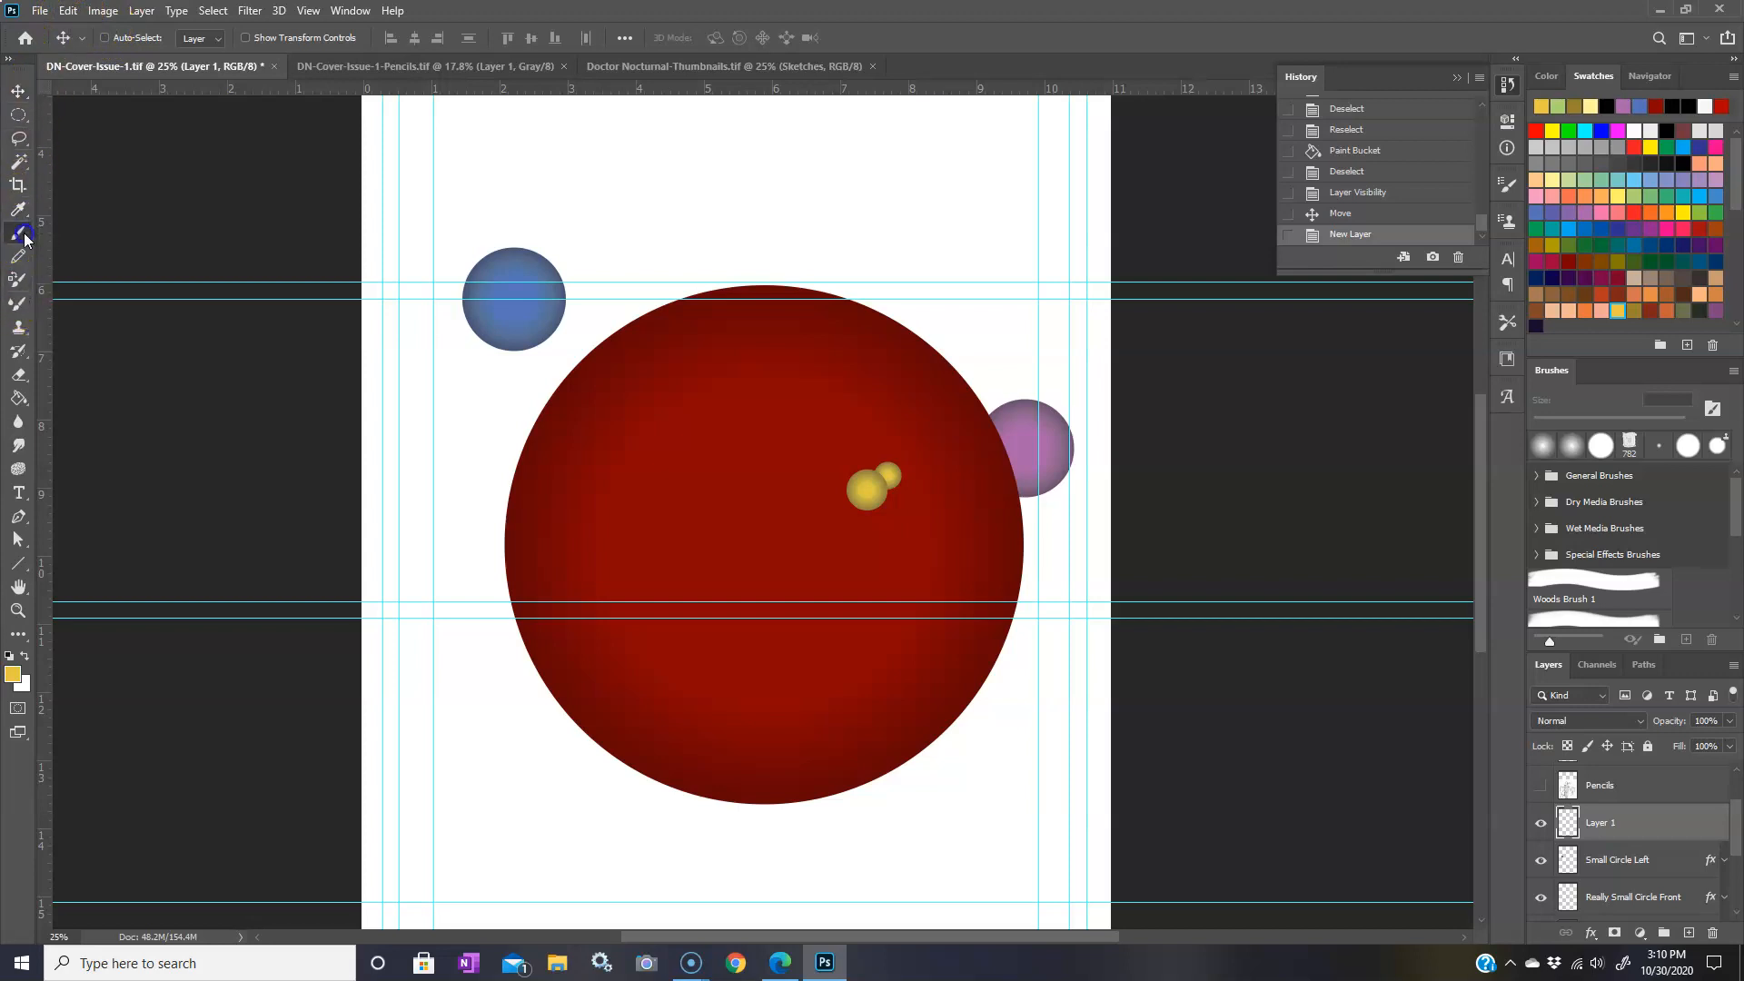
click(84, 38)
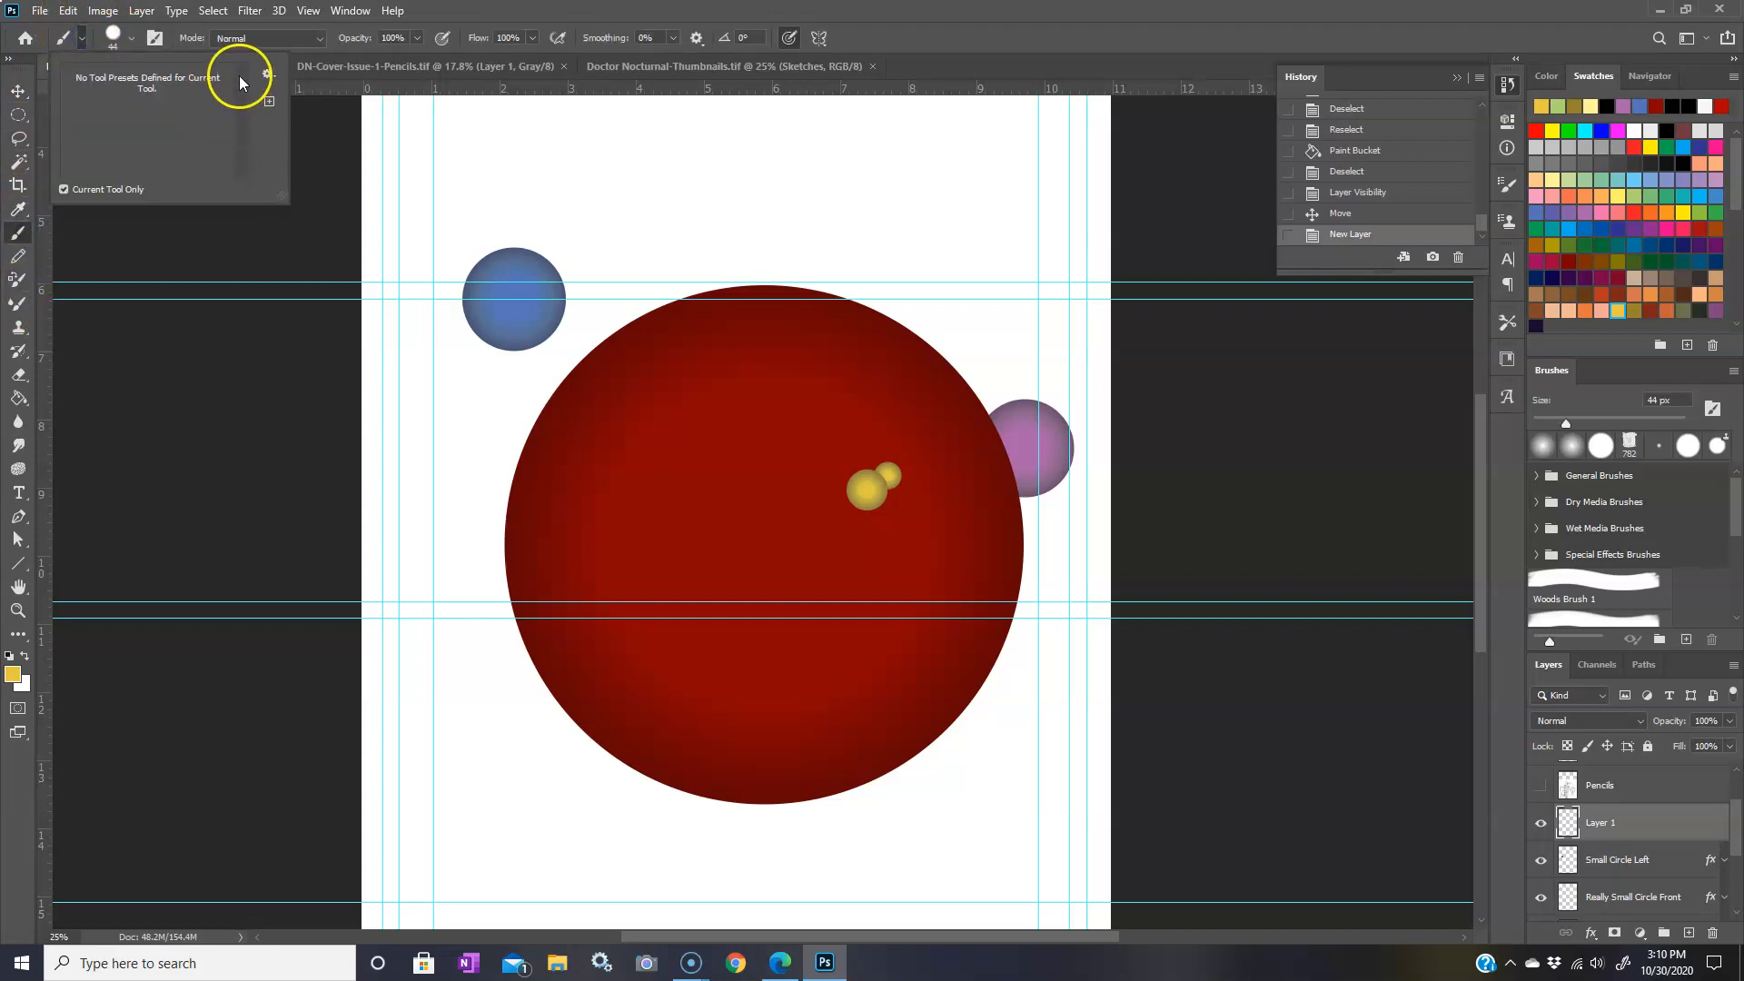
click(80, 39)
click(131, 39)
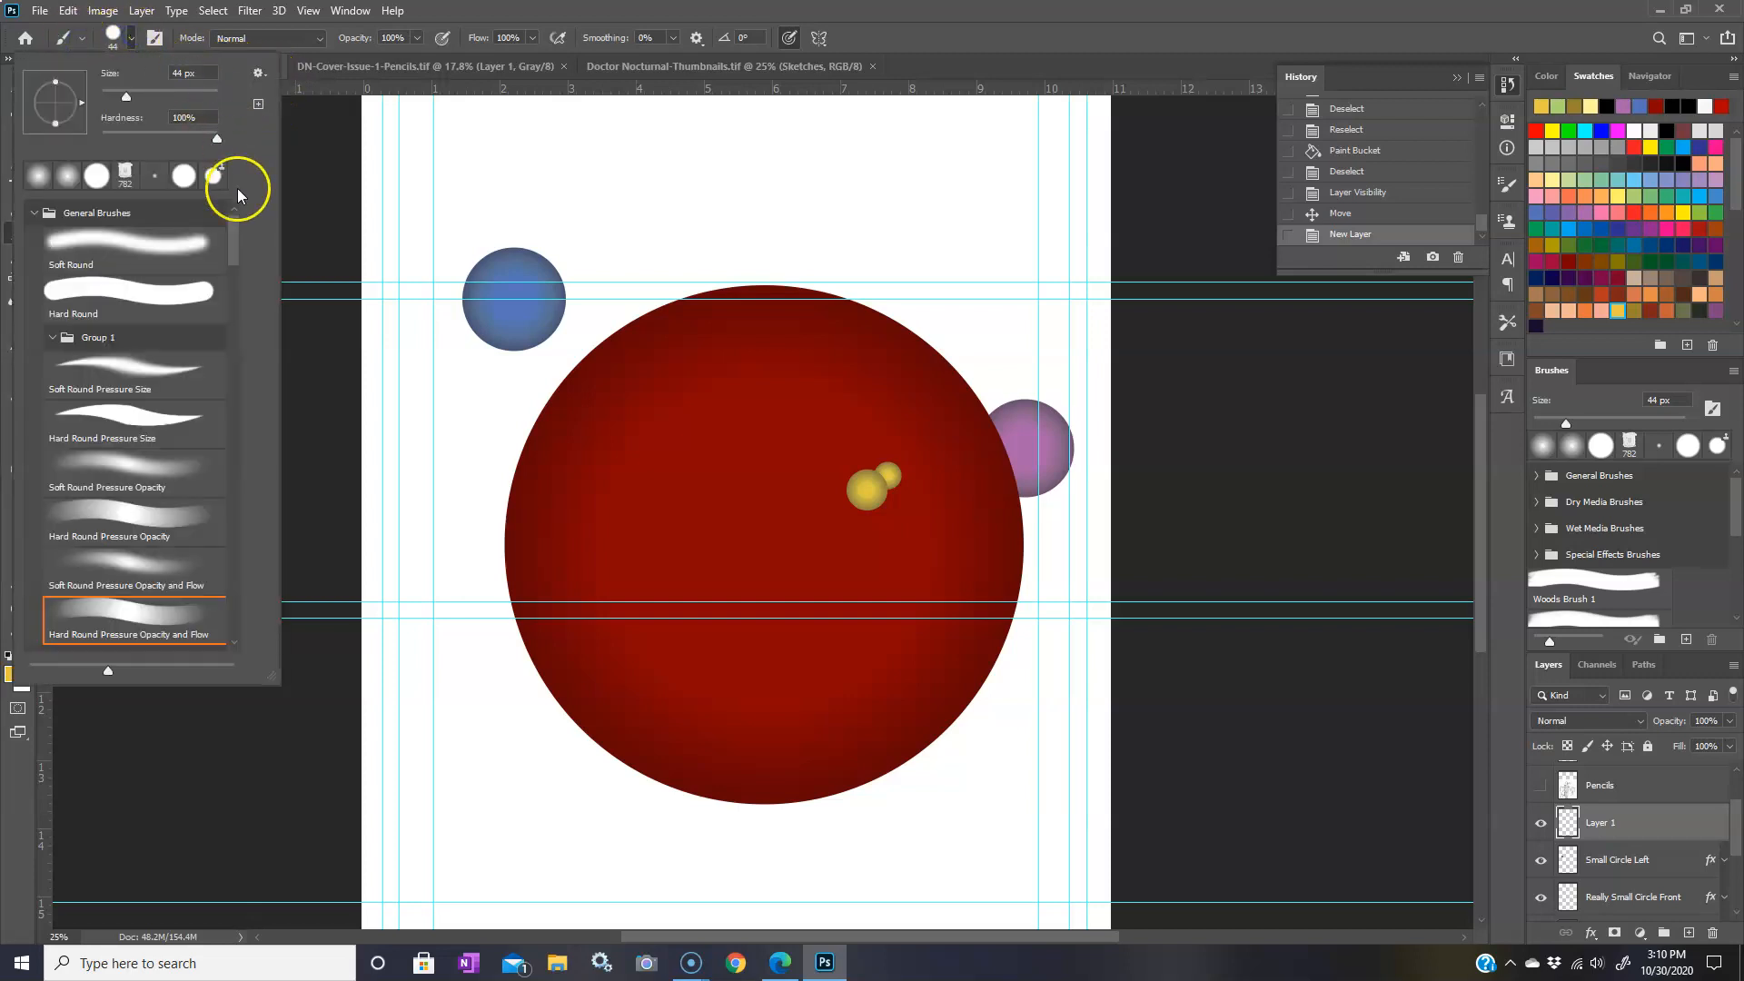
mouse_move(228, 235)
mouse_down()
mouse_move(230, 602)
mouse_move(243, 313)
mouse_move(235, 415)
mouse_move(252, 502)
mouse_up()
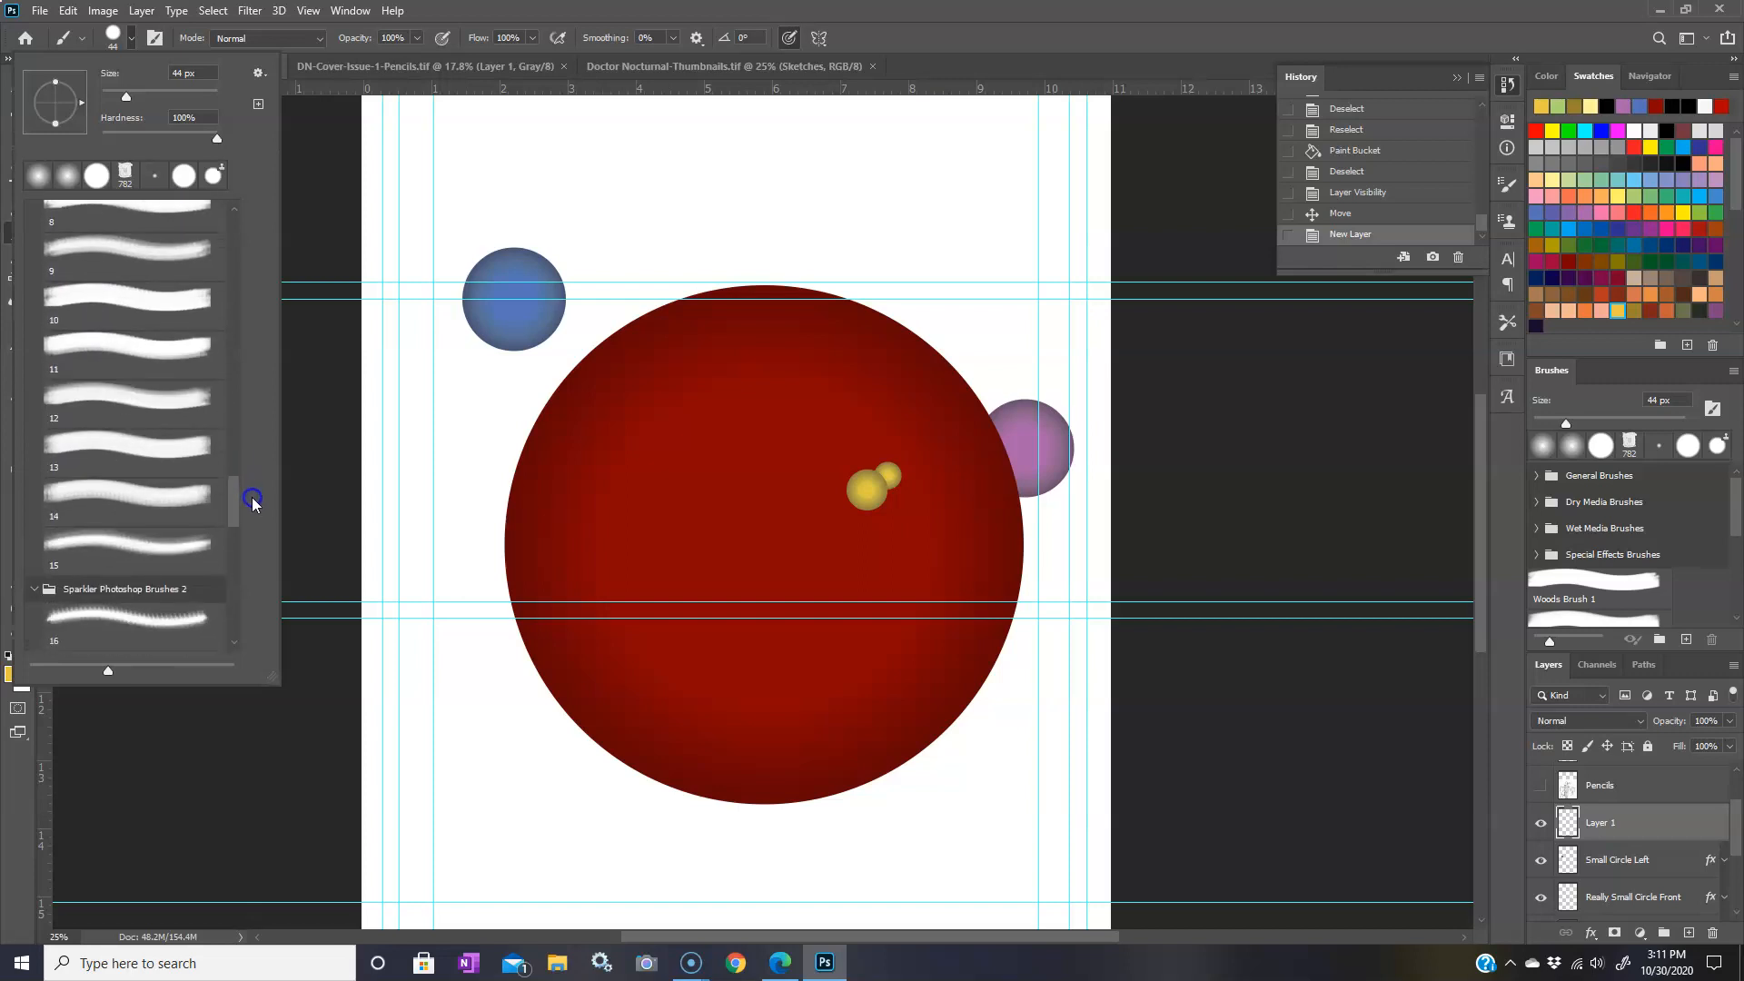
click(164, 543)
mouse_move(232, 507)
mouse_down()
mouse_move(233, 471)
mouse_move(231, 487)
mouse_up()
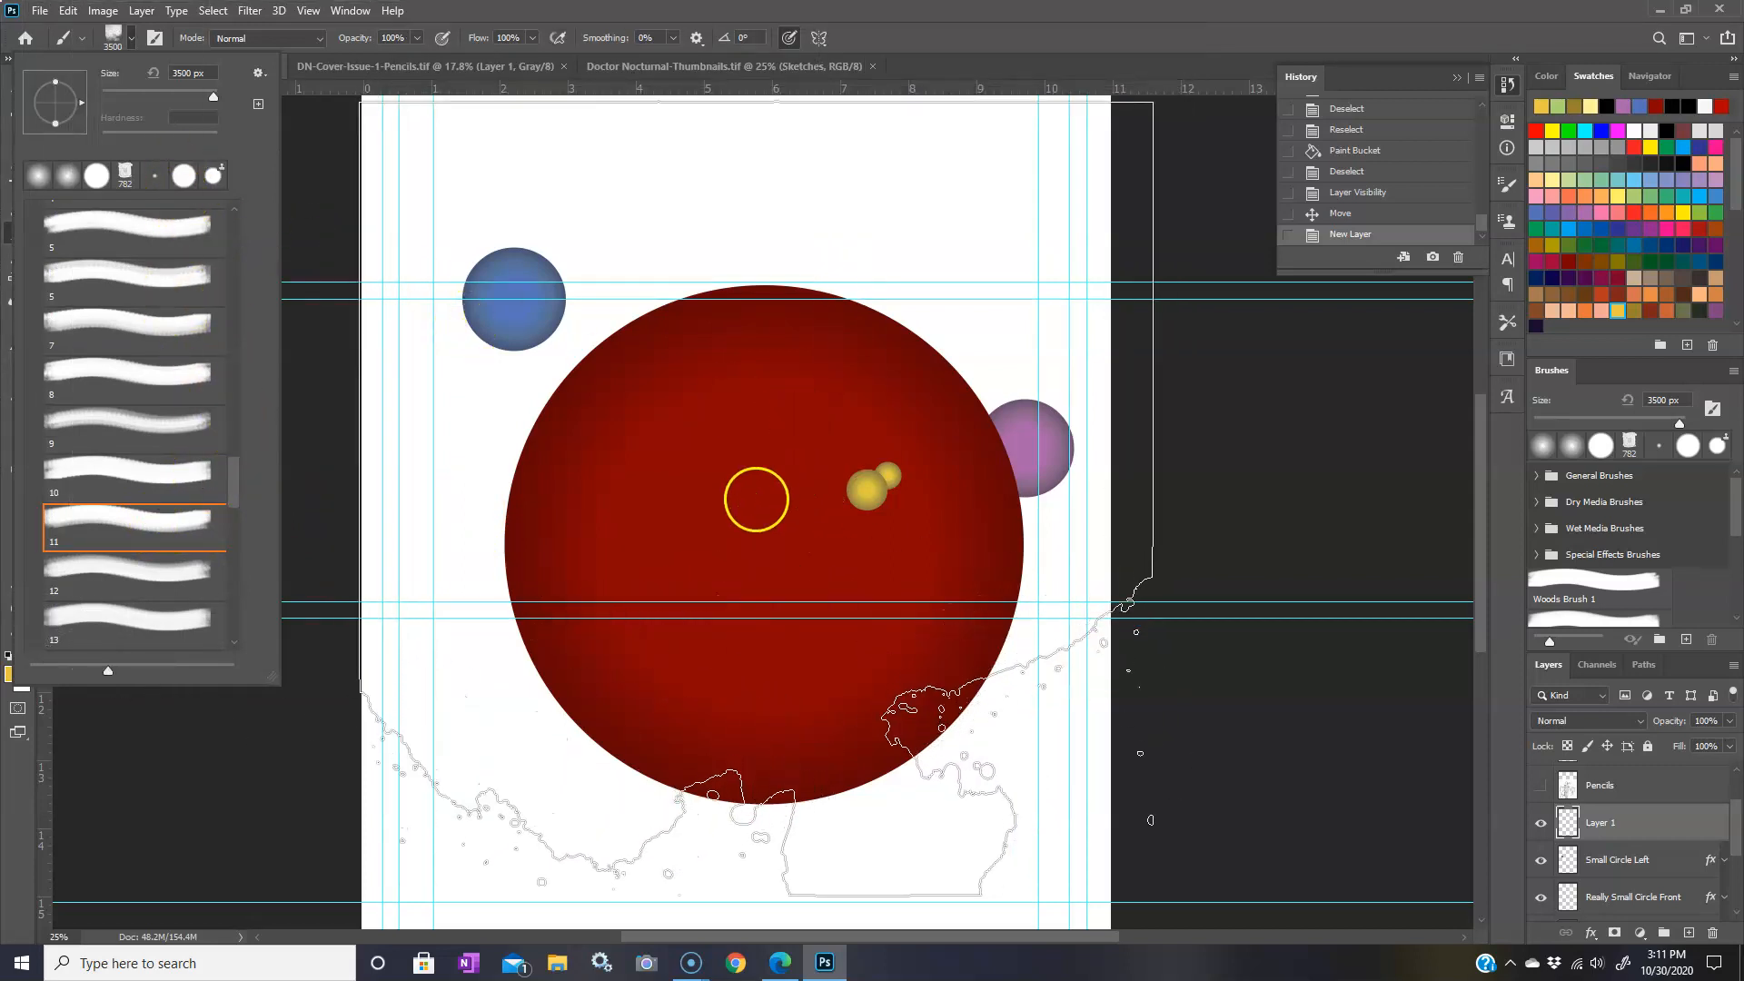
click(172, 470)
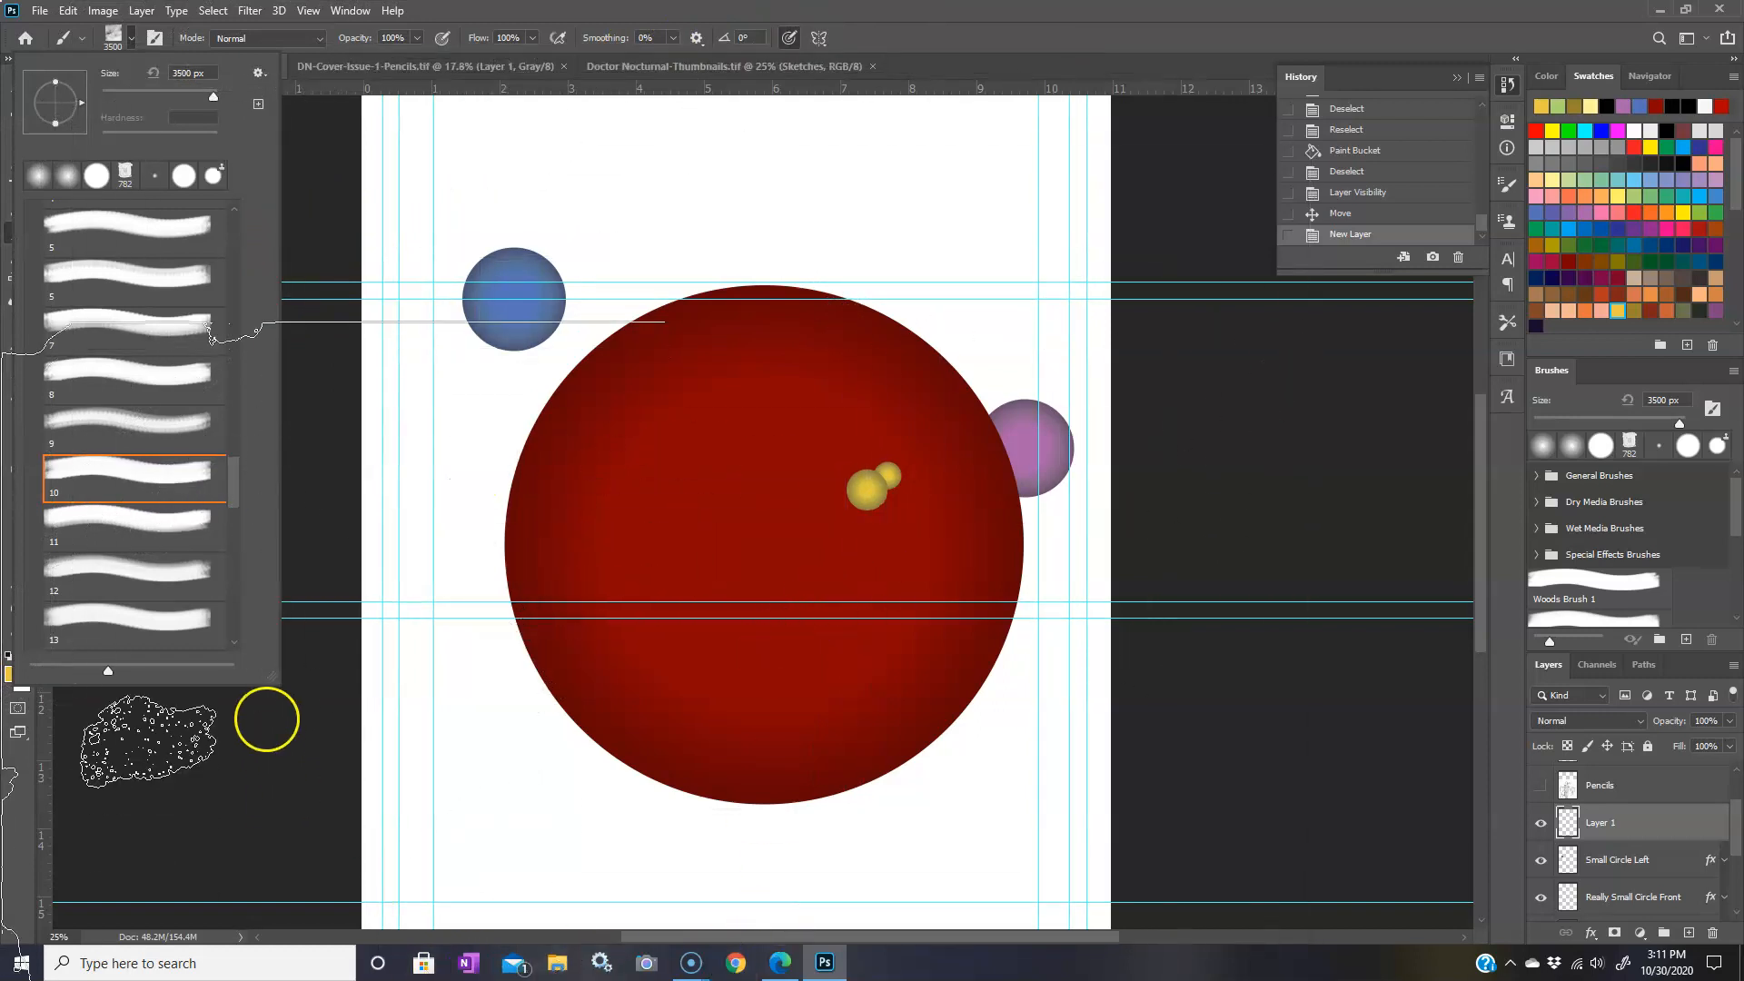
- Try stamping sand dust brush 10 in golden yellow on the new layer and undo the stroke
click(451, 472)
click(450, 469)
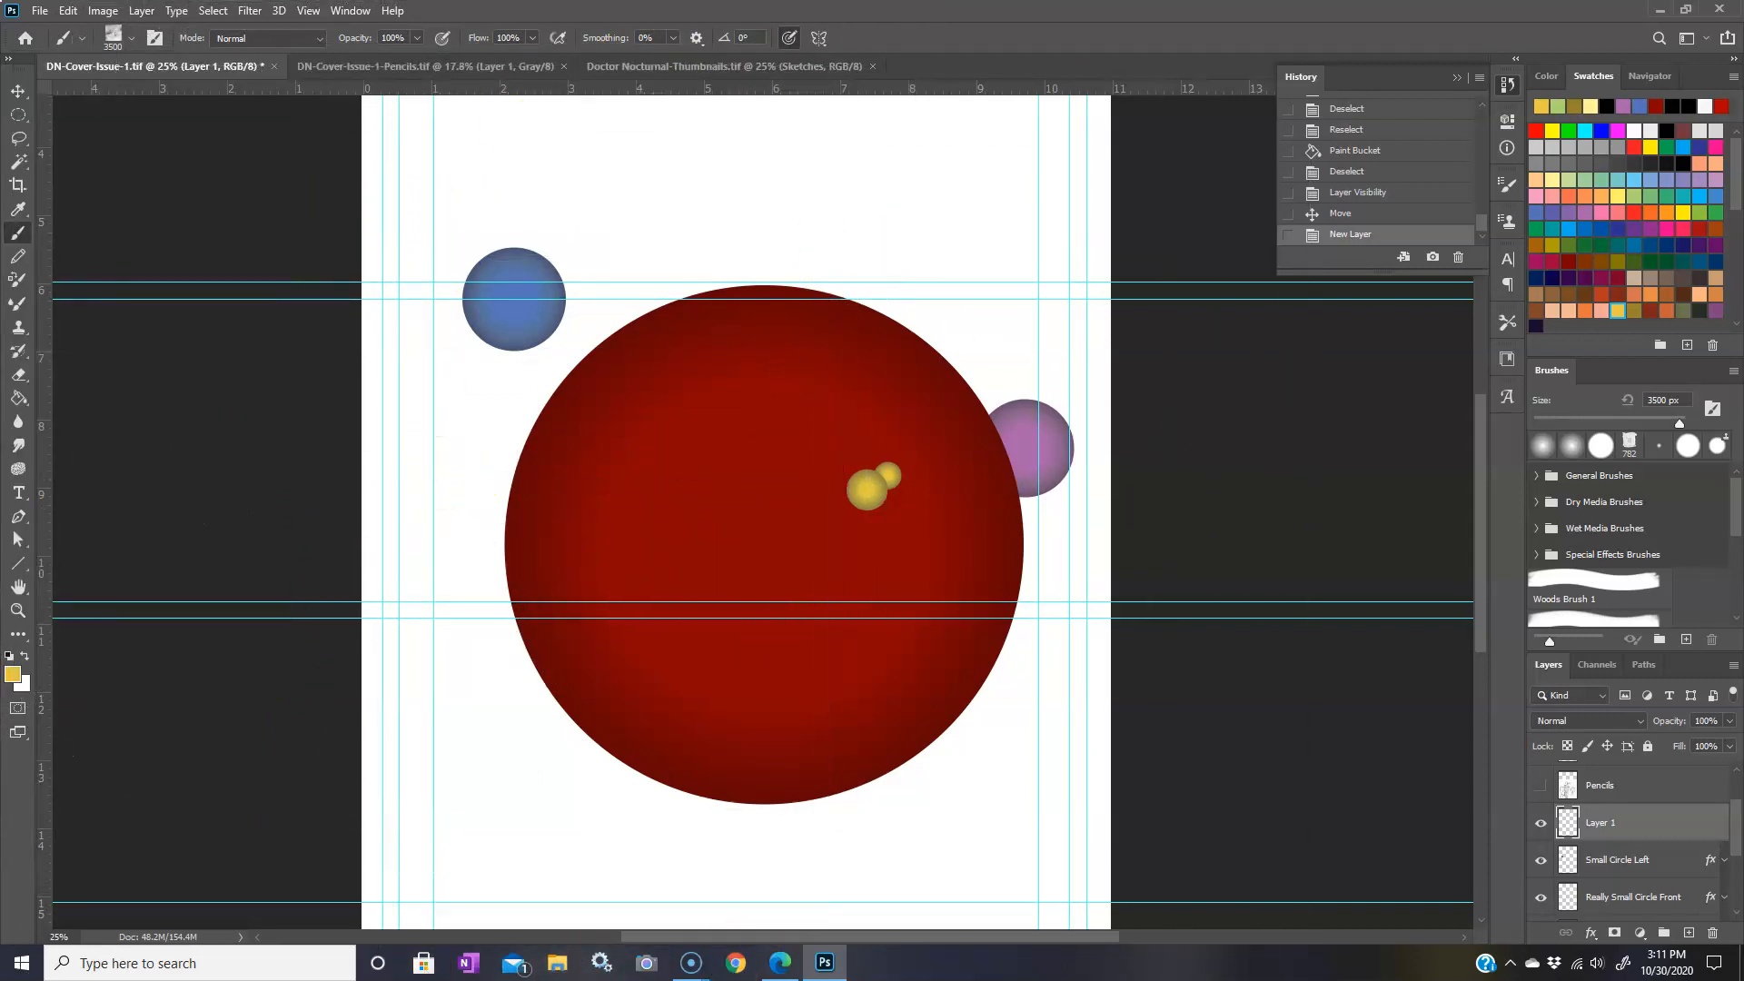
click(68, 11)
click(100, 28)
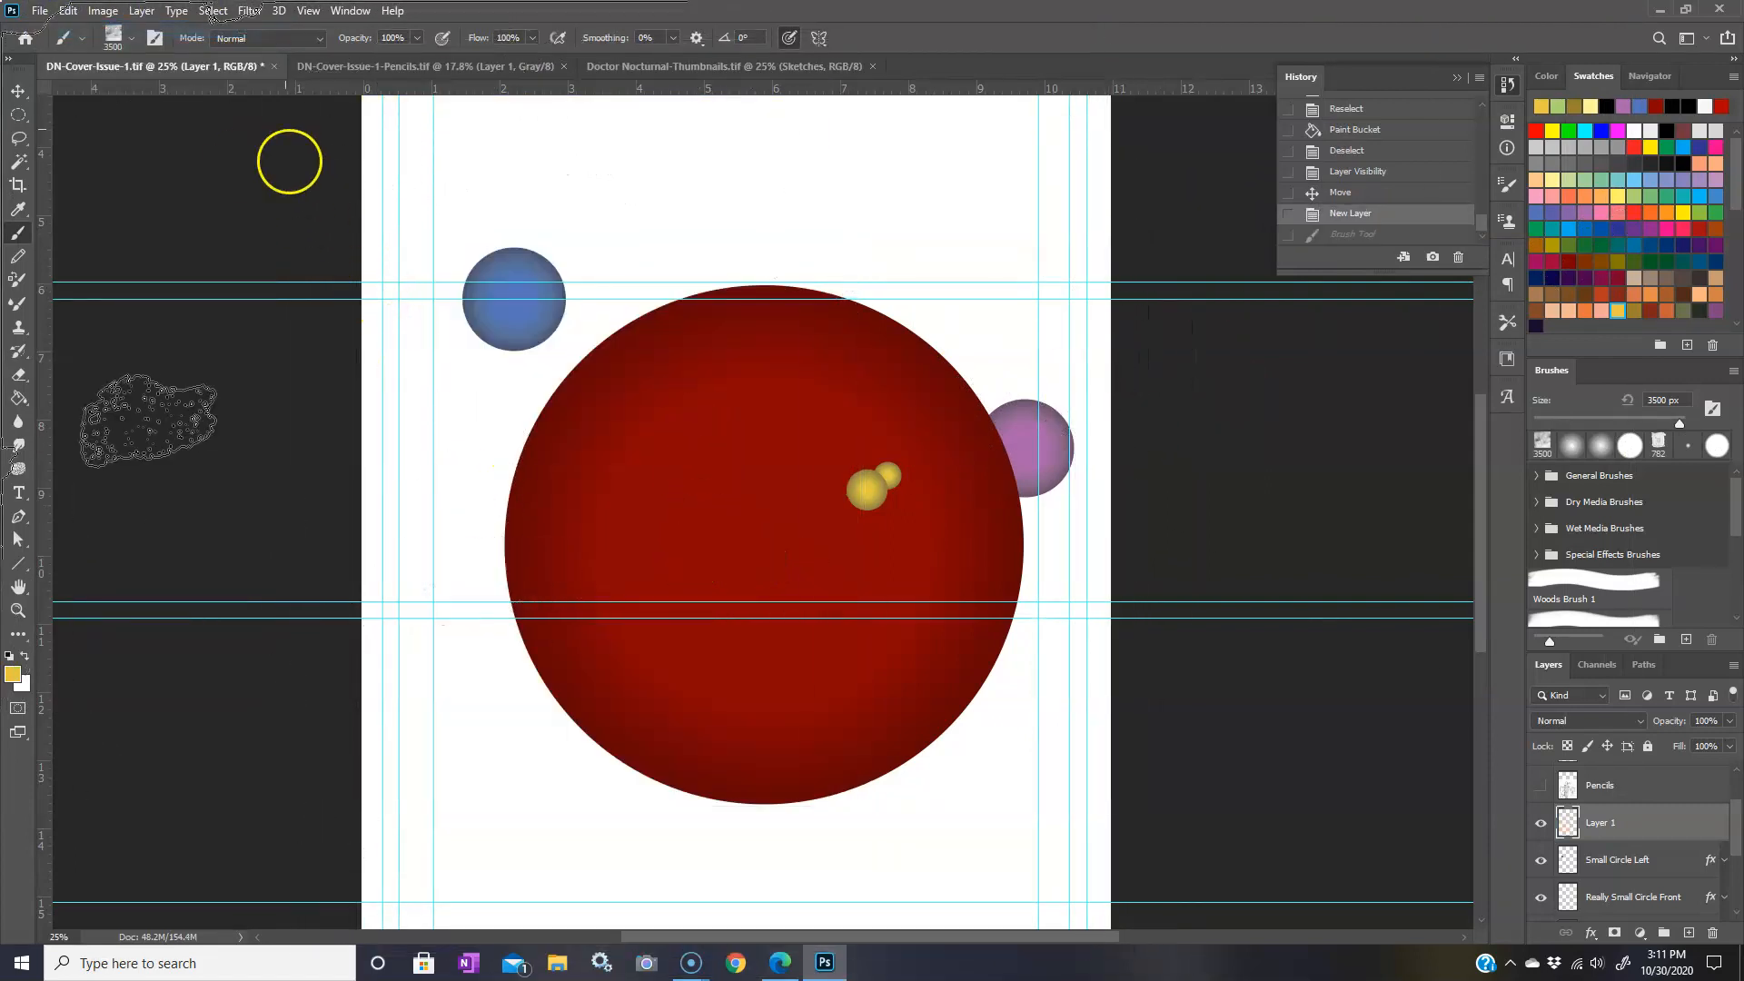
- Choose sand dust brush 4 at 3500 px after trying brush 5, and make white the painting colour
click(121, 41)
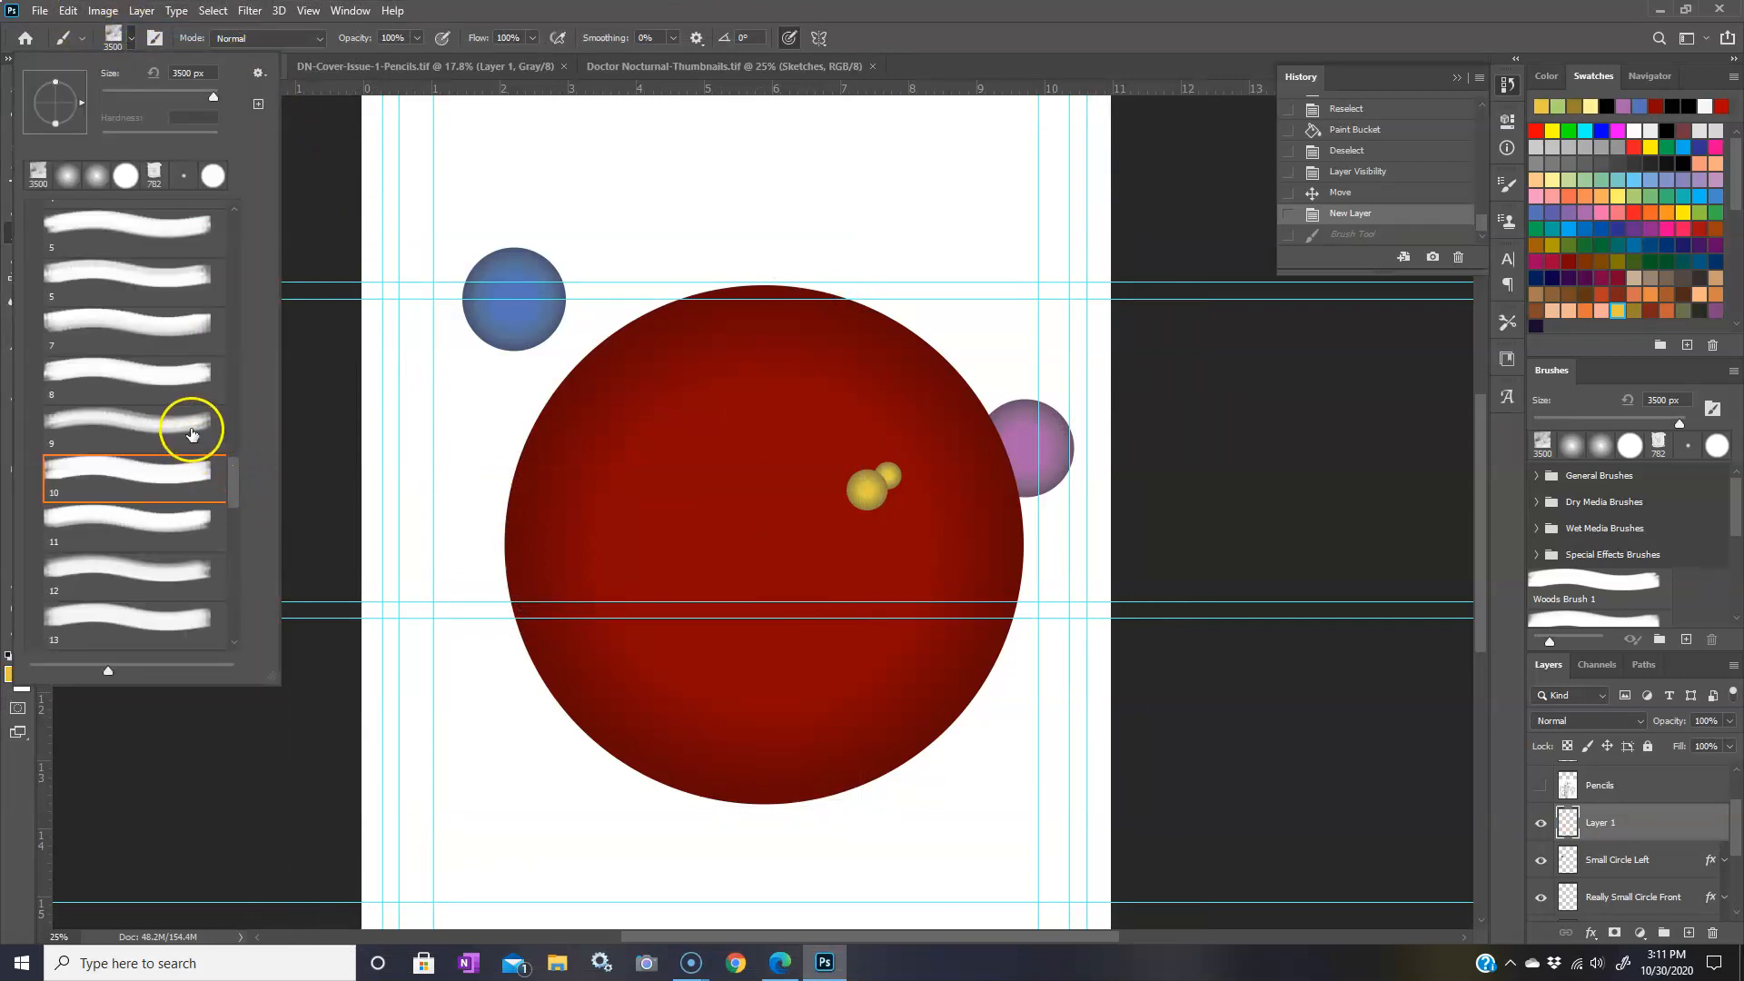
click(197, 238)
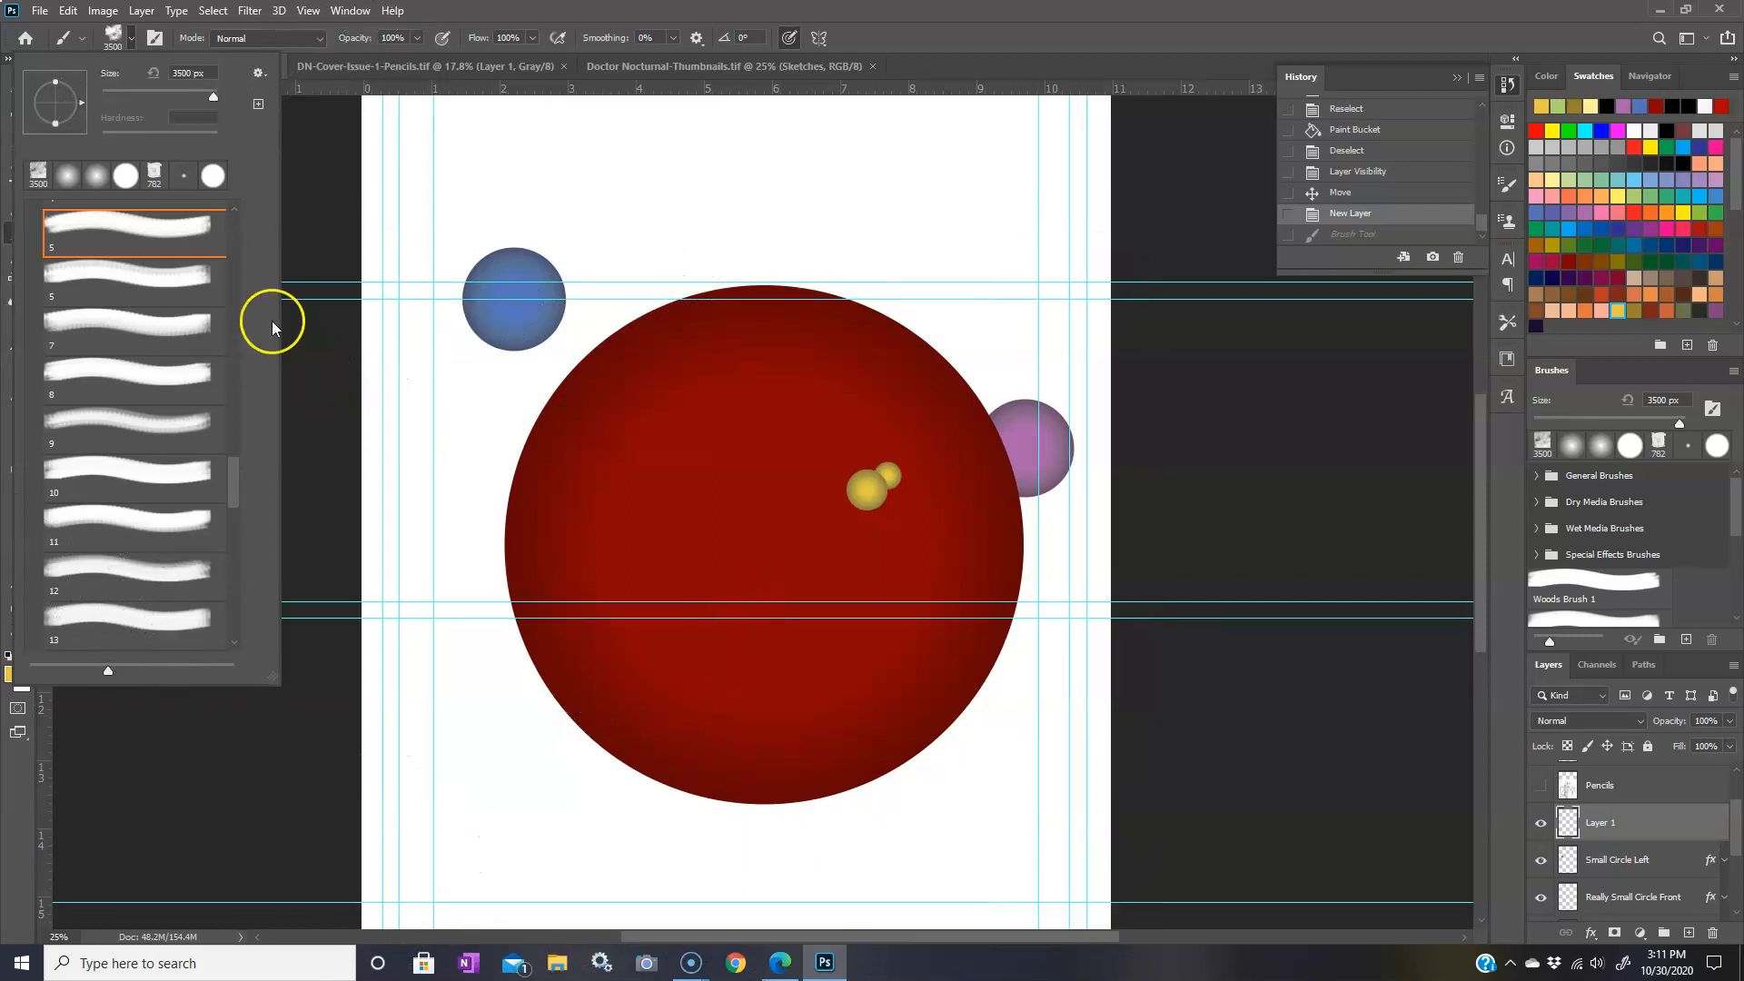
drag(237, 473, 234, 467)
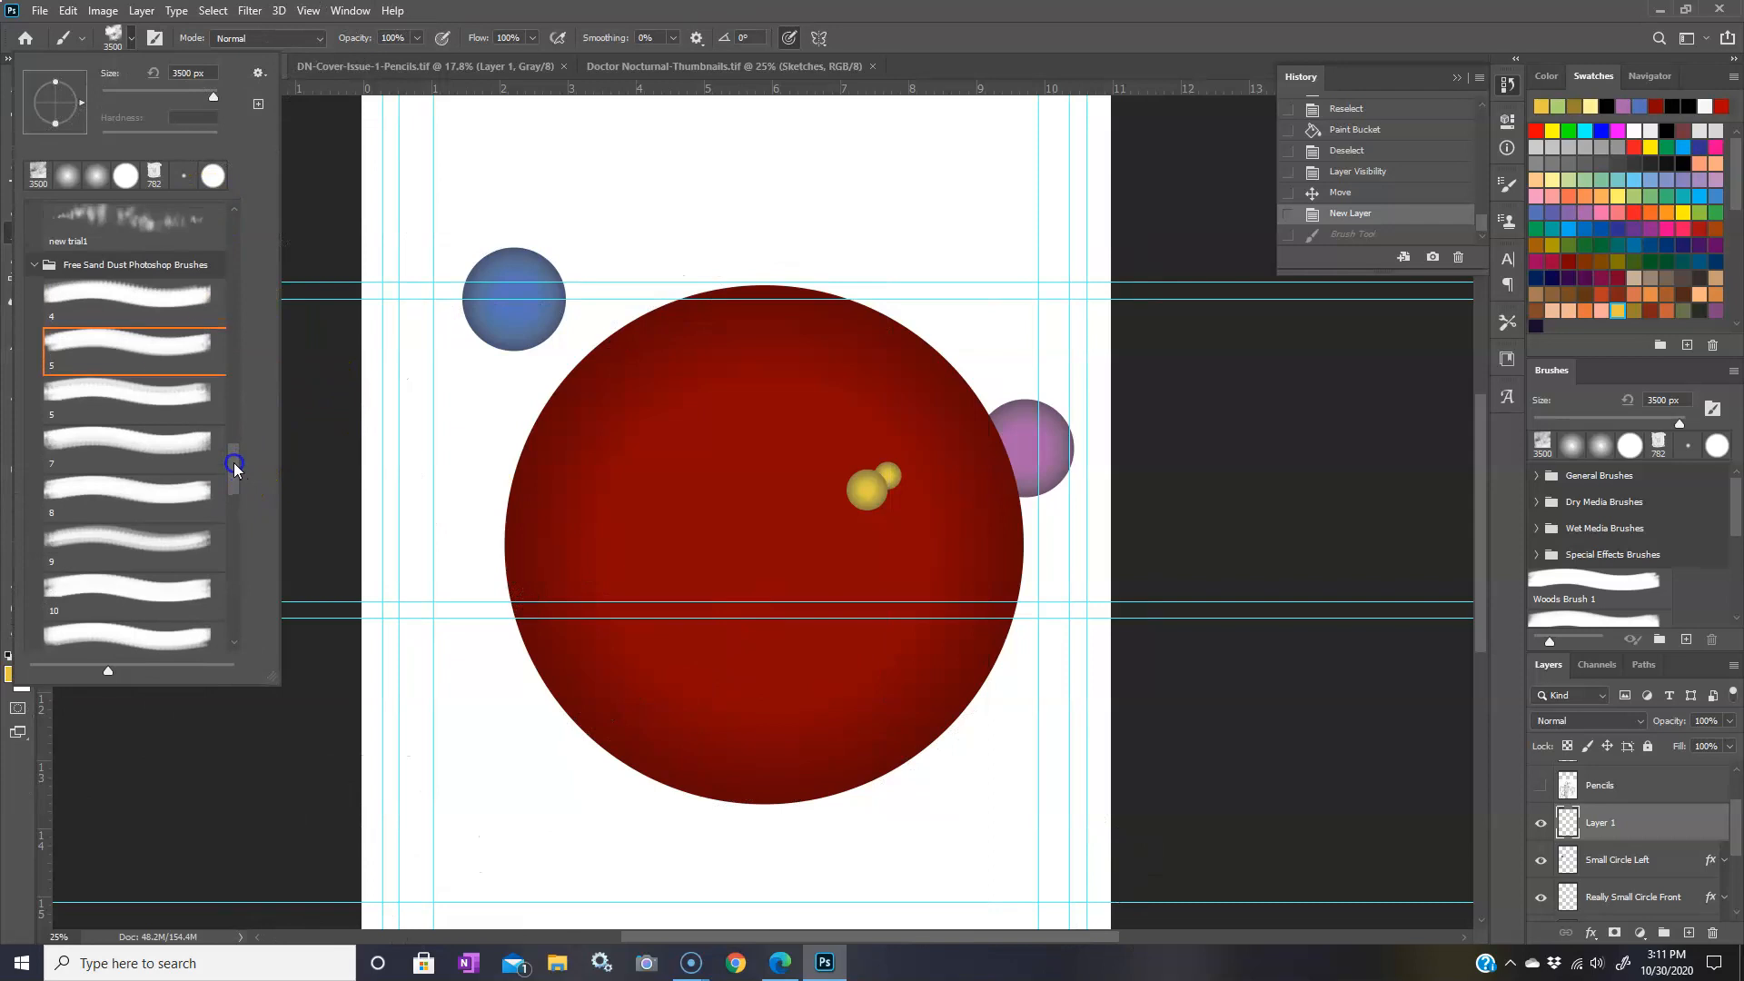
click(154, 308)
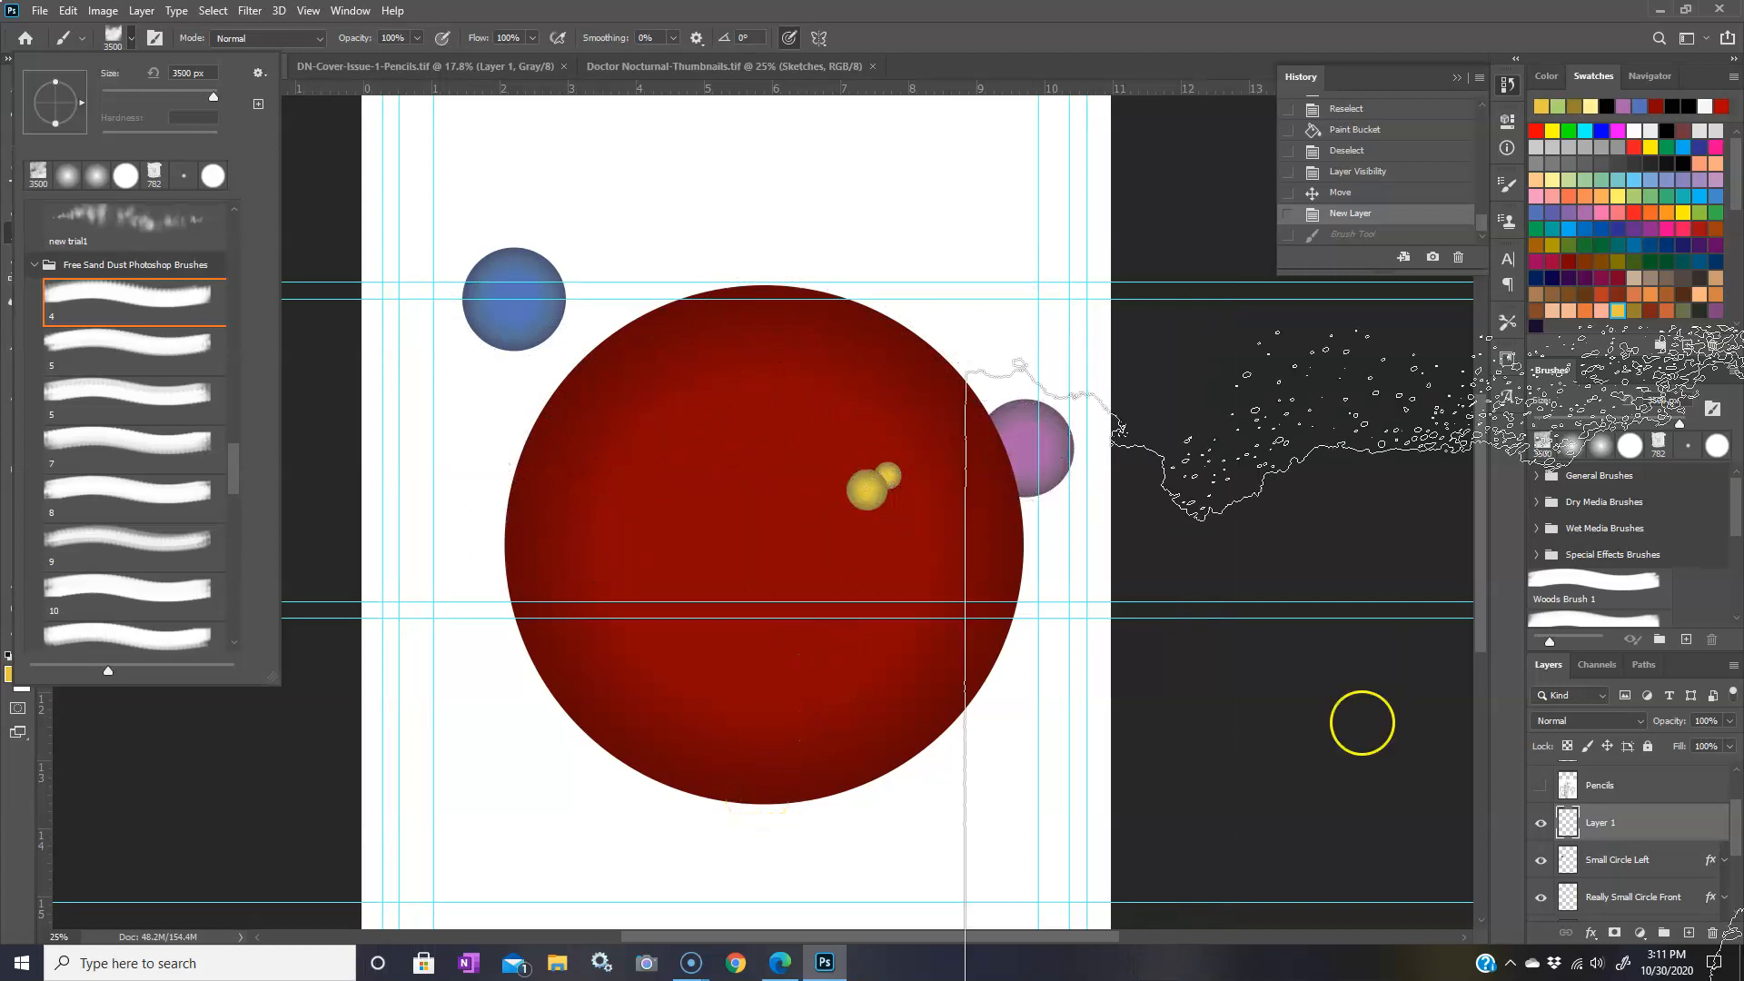
click(1036, 25)
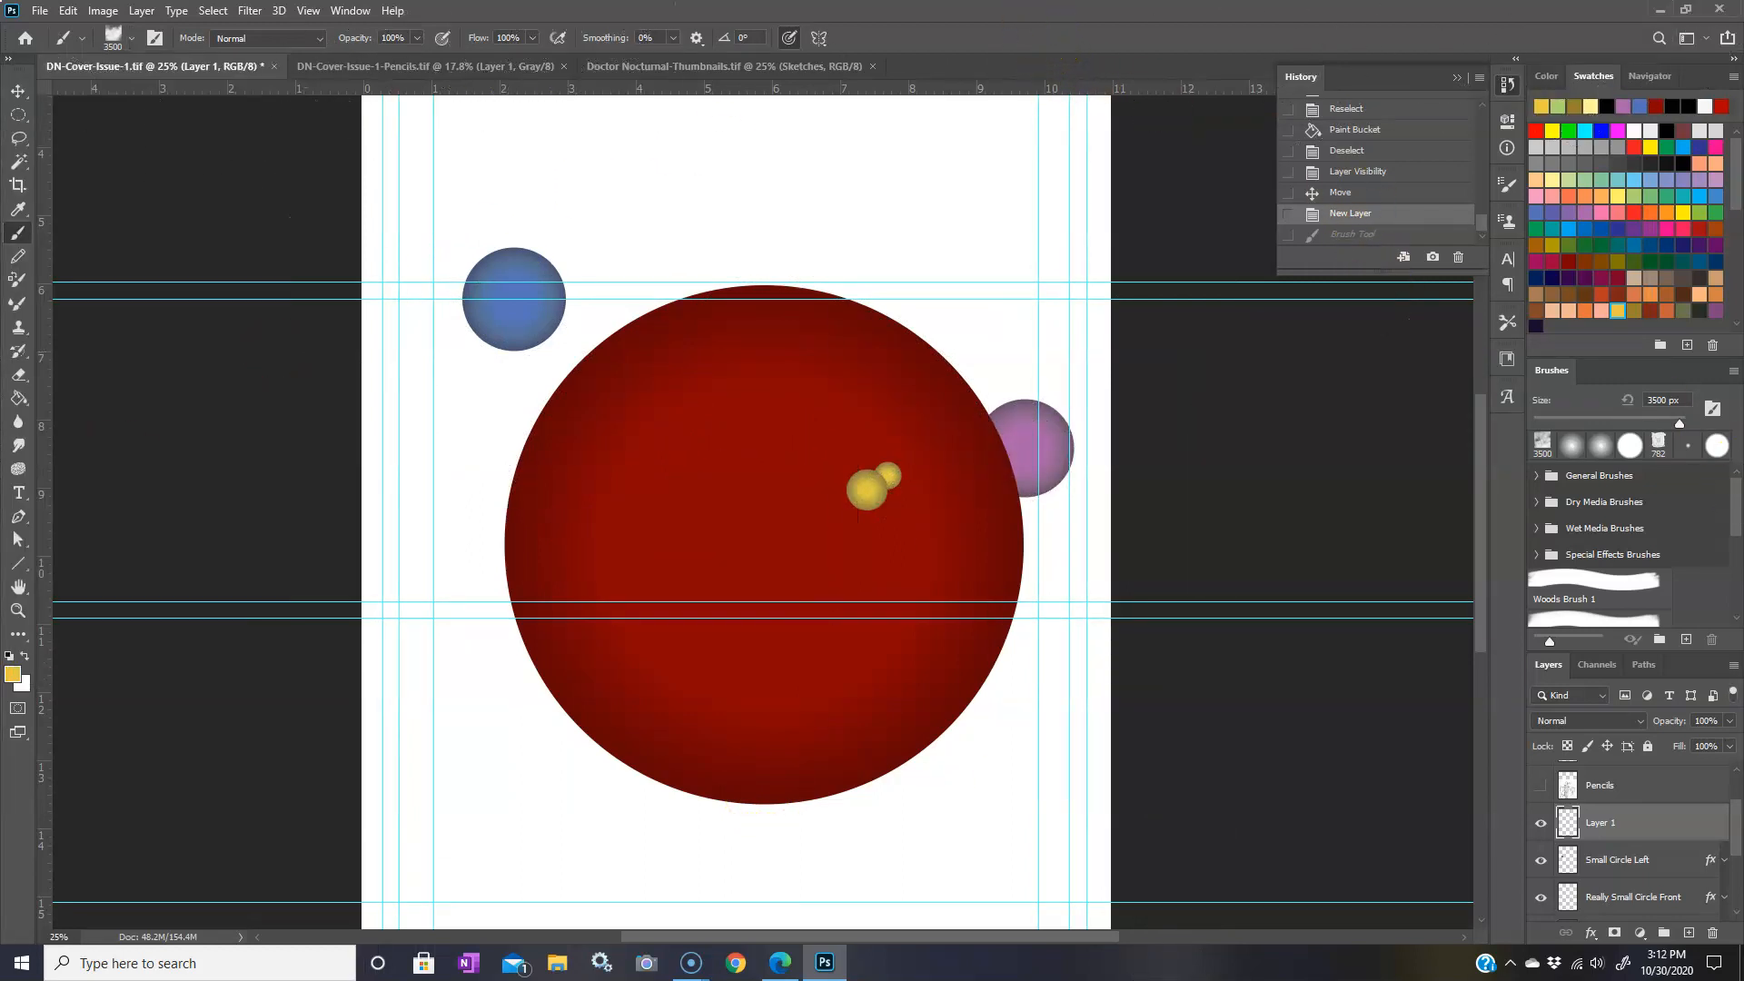
click(24, 655)
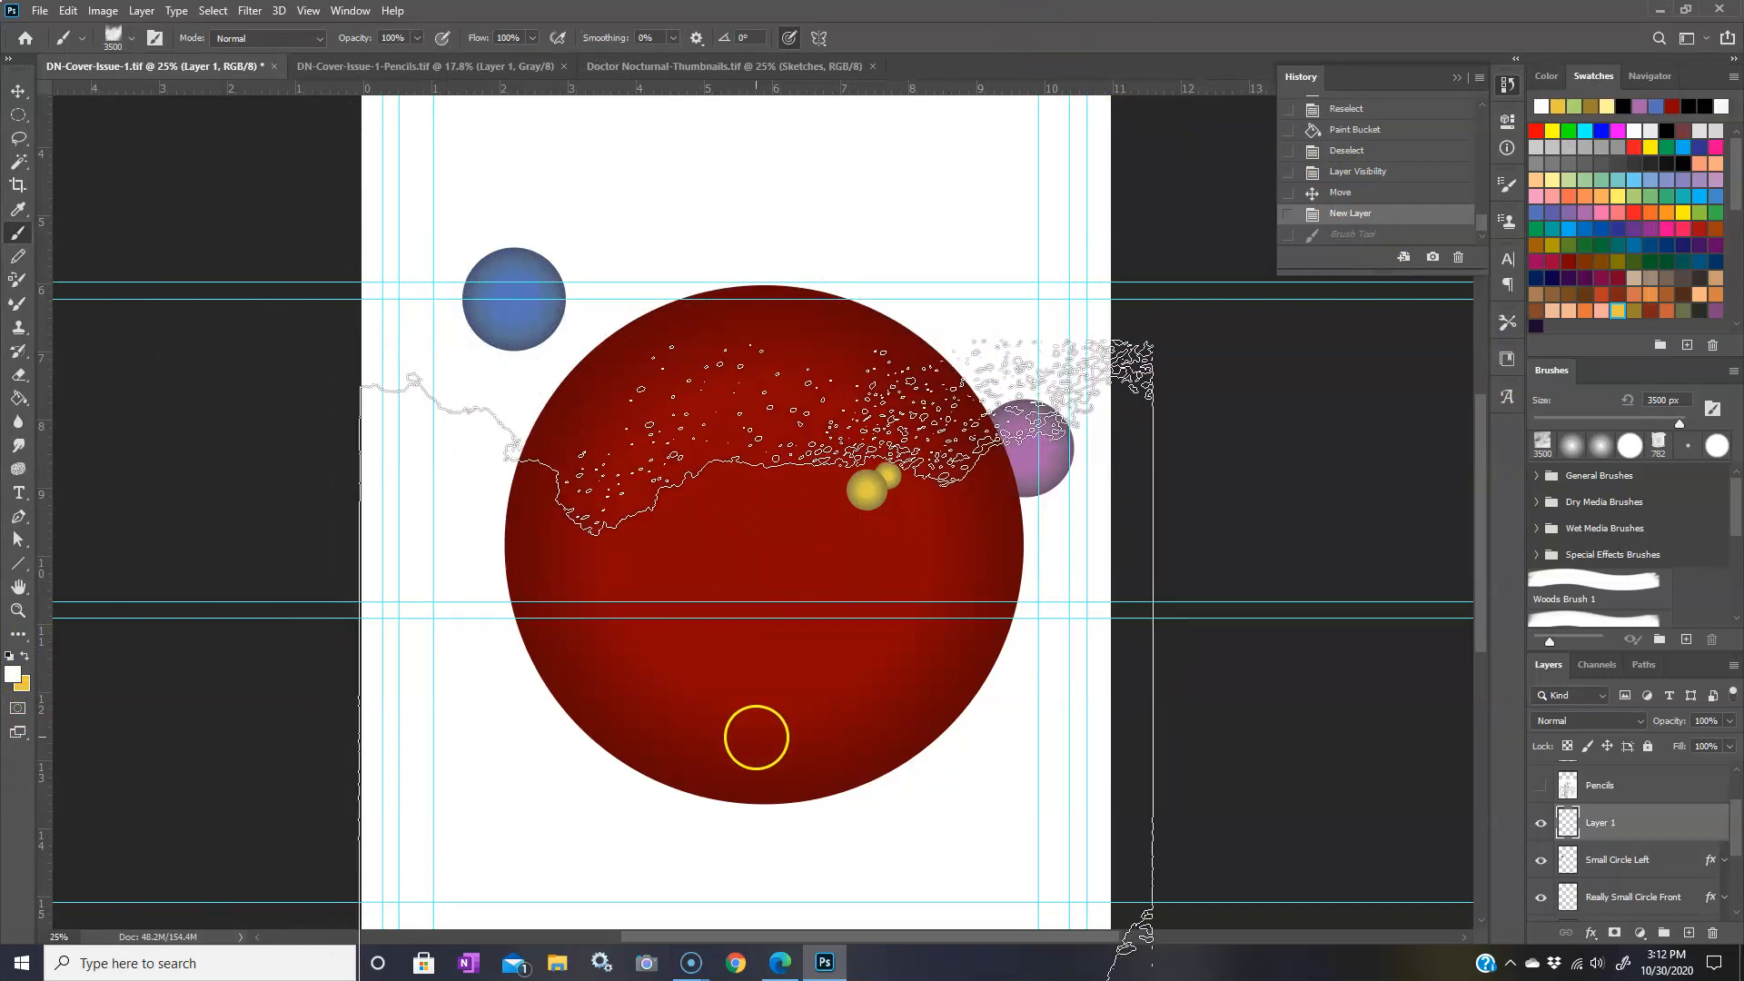
- Try stamping sand dust brush 4 in white over the lower part of the red circle and undo it
click(750, 737)
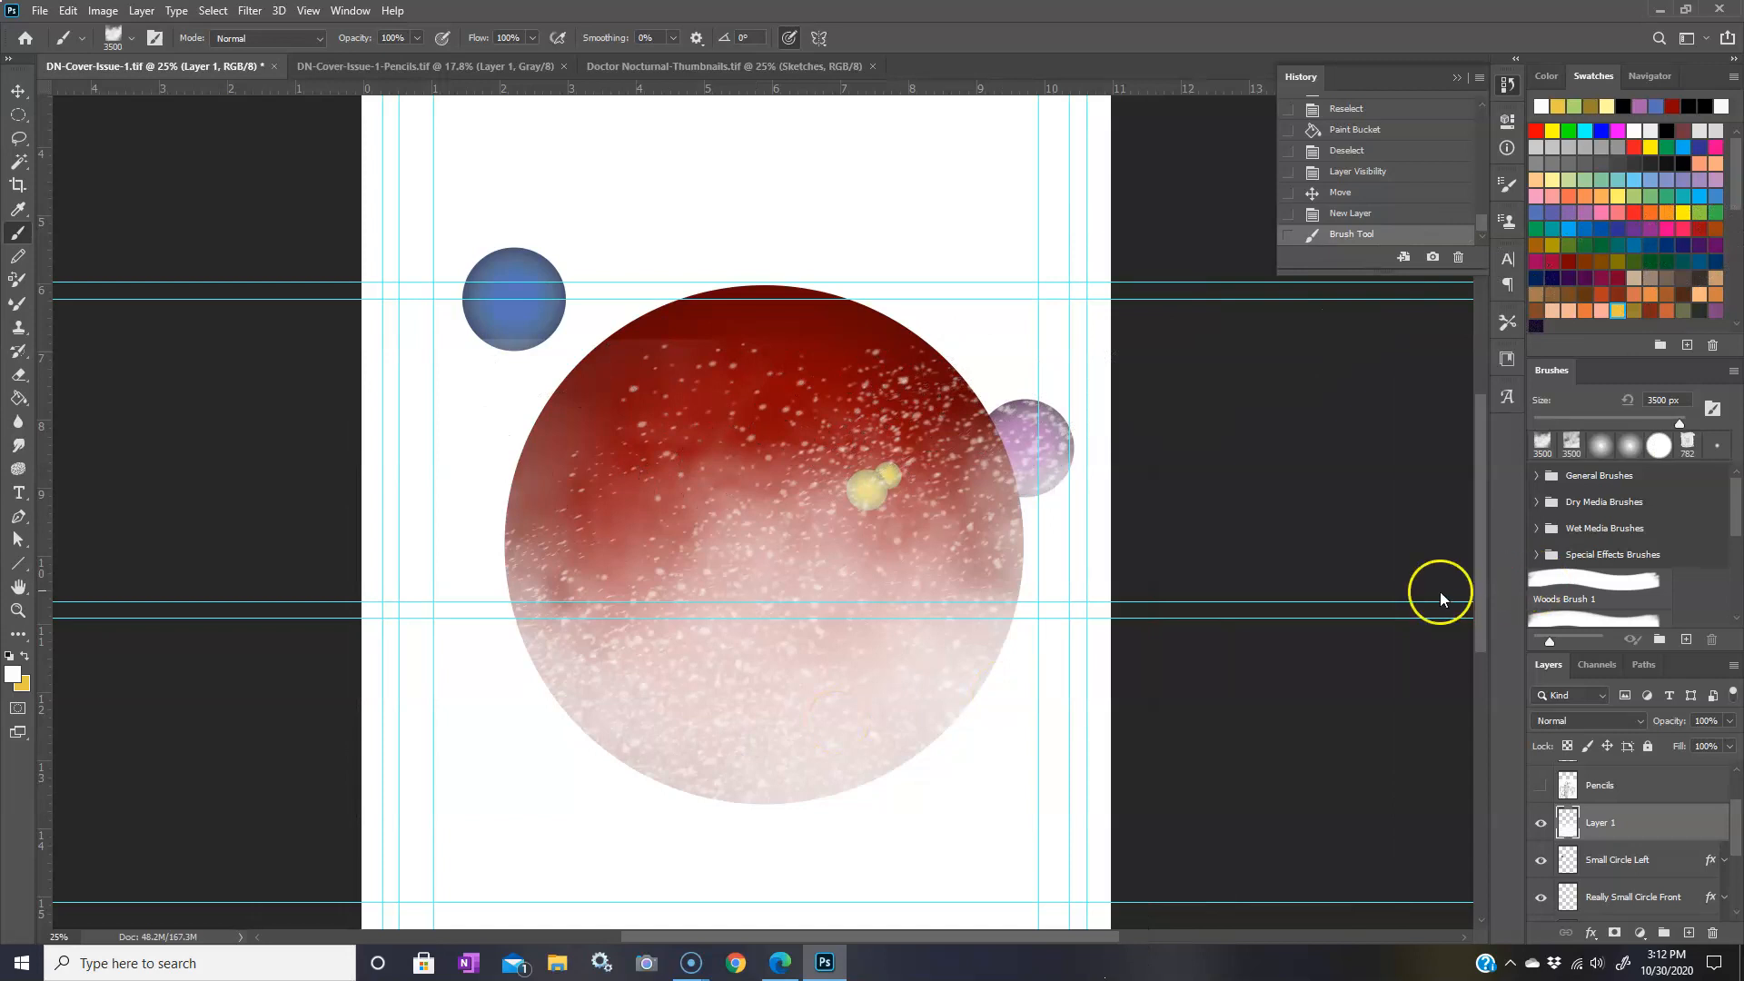
click(68, 10)
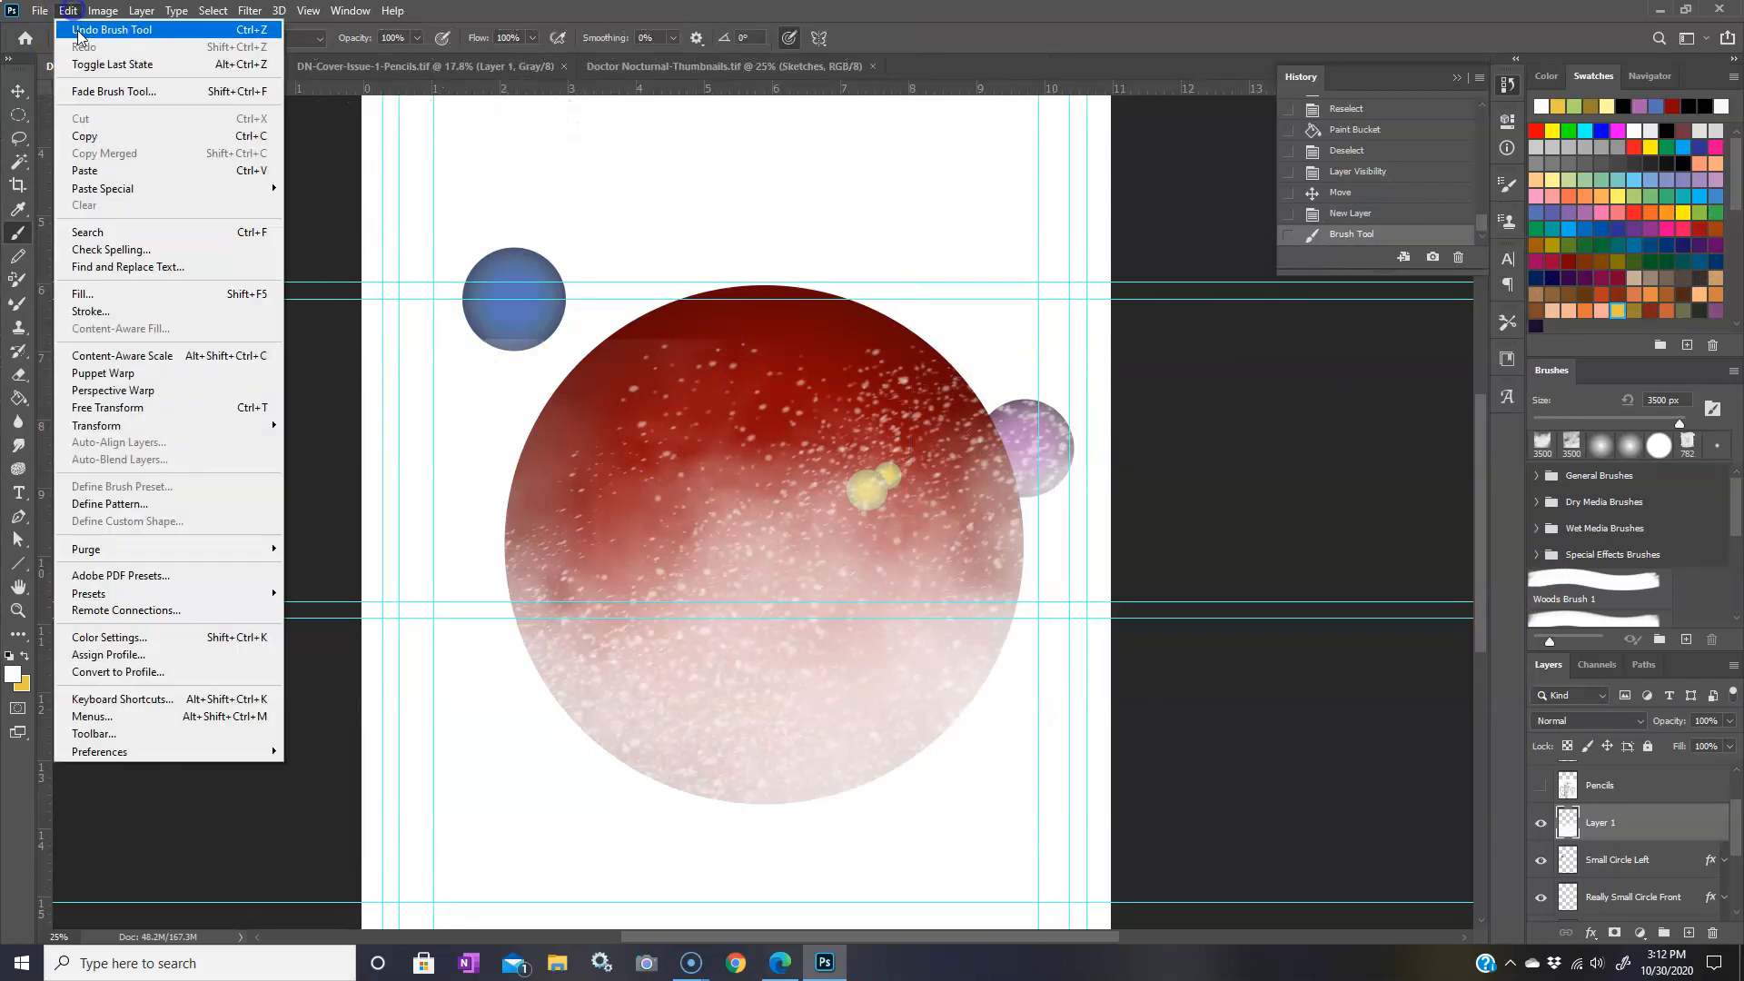
click(79, 32)
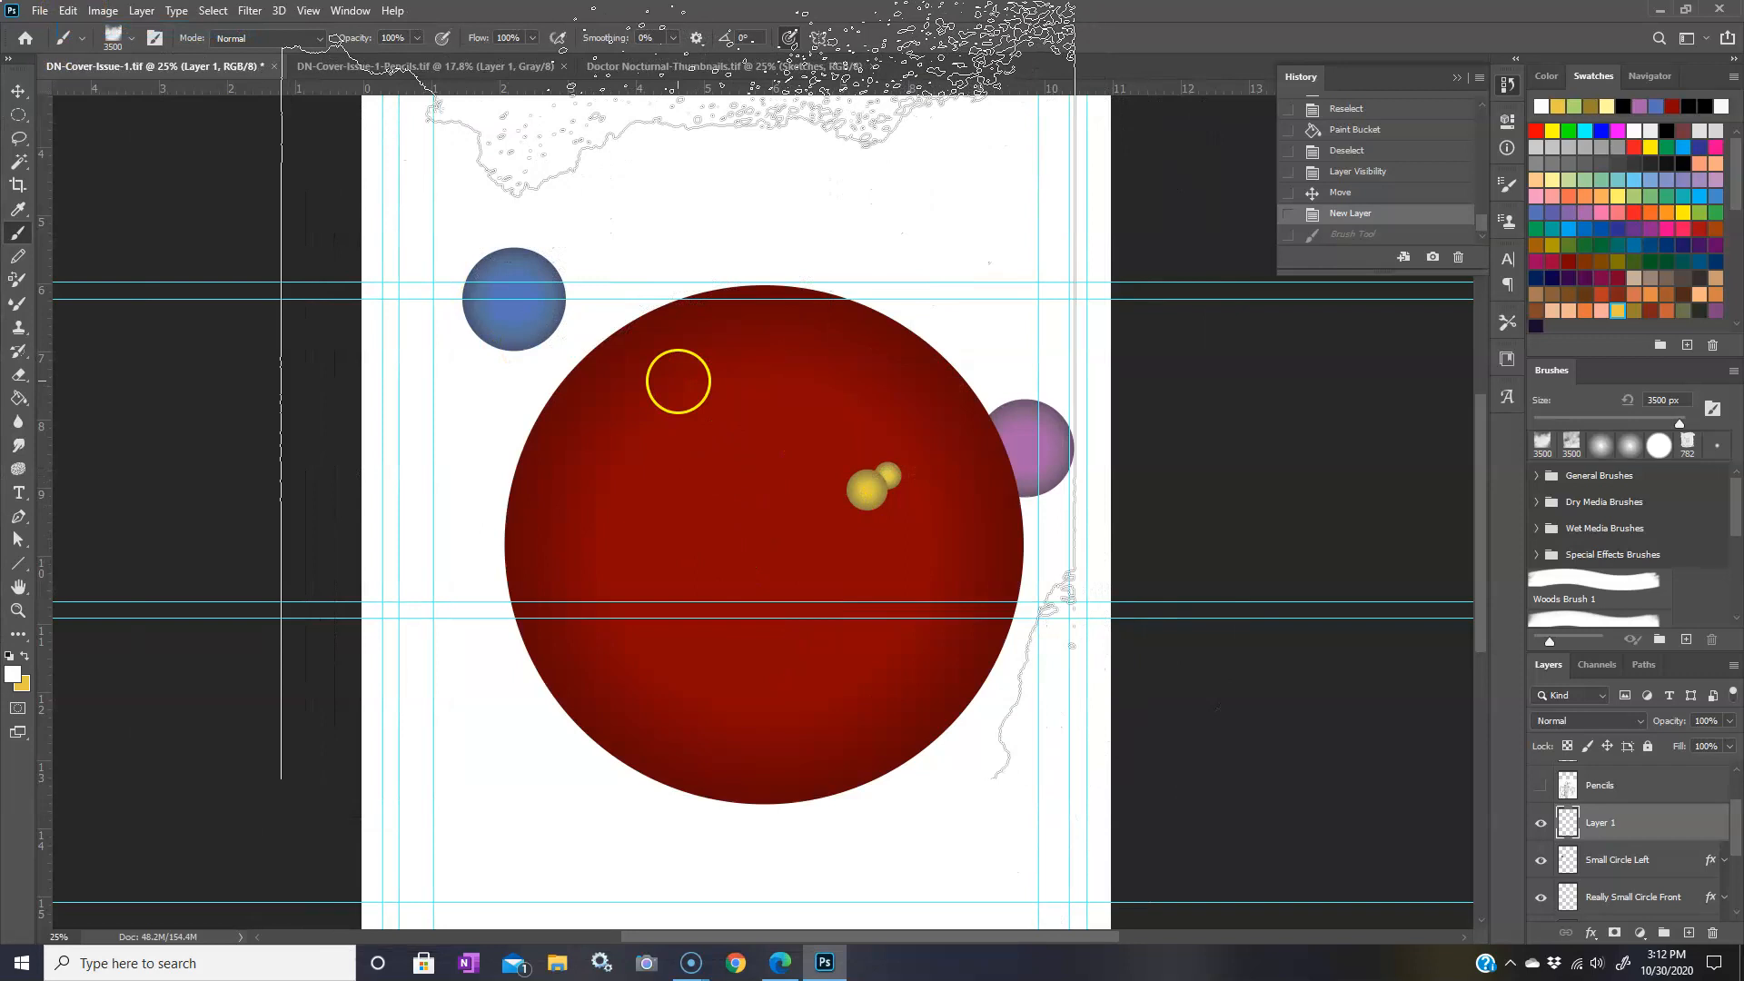
- Try the new trial1 brush and sand dust brushes 8 and 10, and choose sand dust brush 9 at 3500 px
click(131, 42)
drag(237, 456, 237, 444)
click(183, 346)
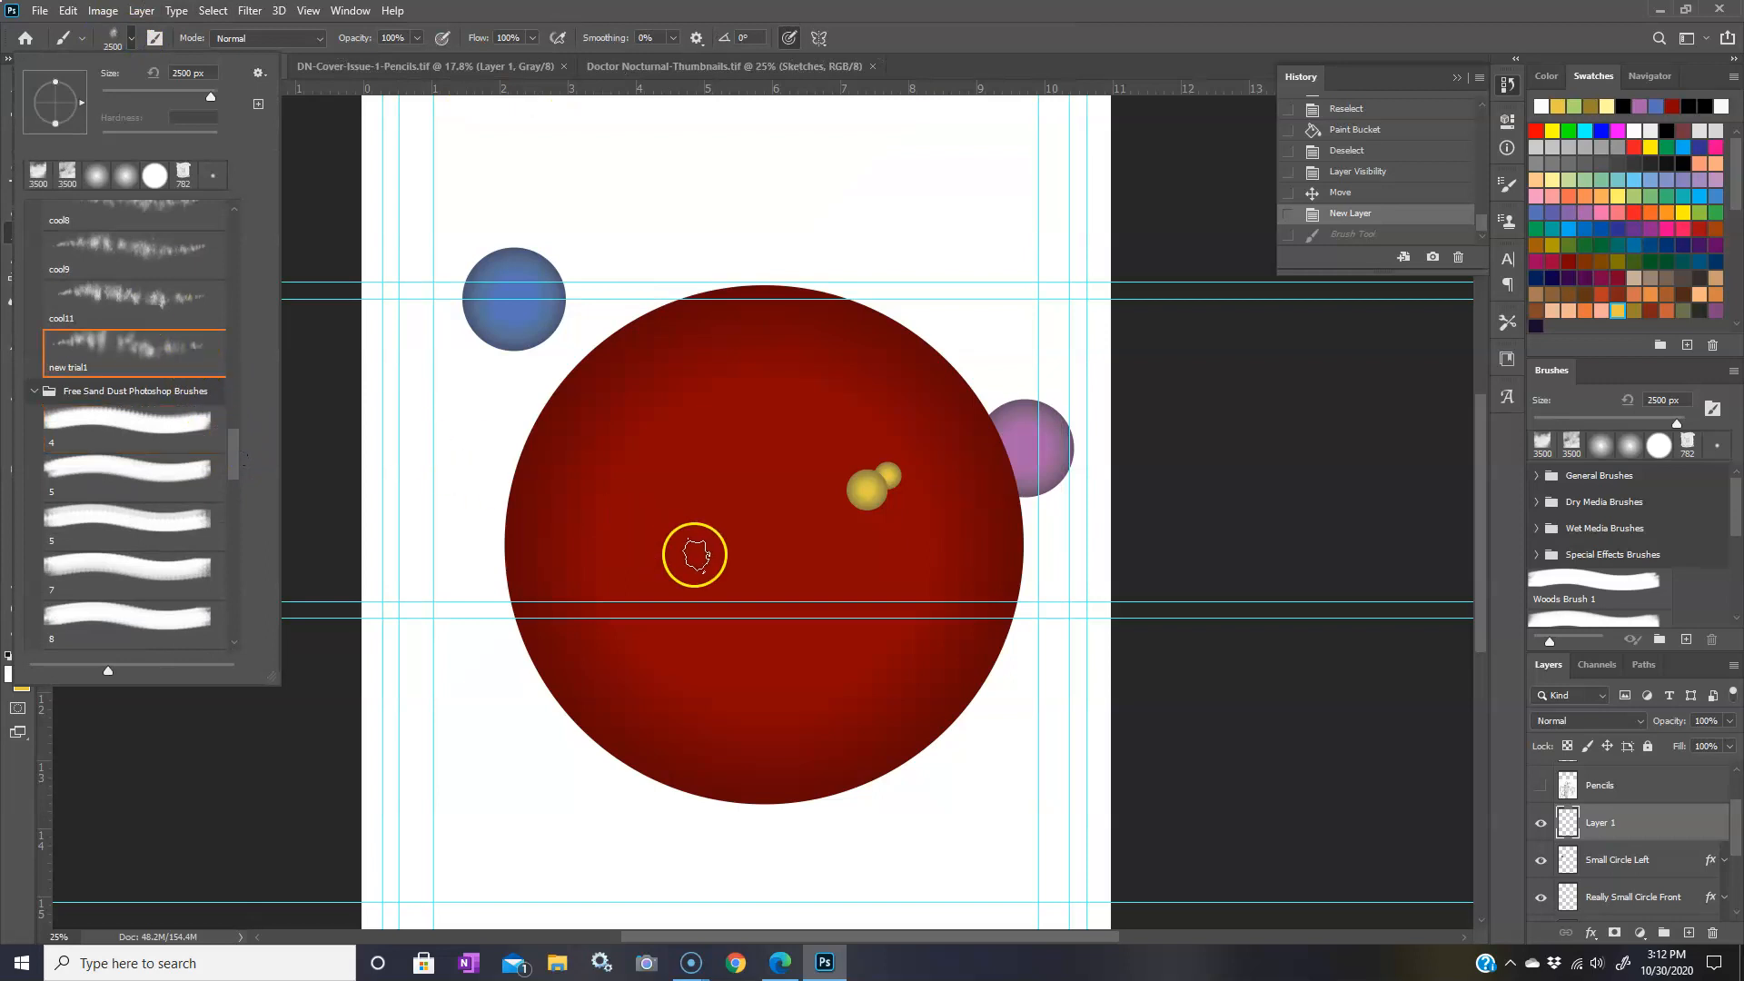
drag(236, 466, 248, 480)
click(193, 491)
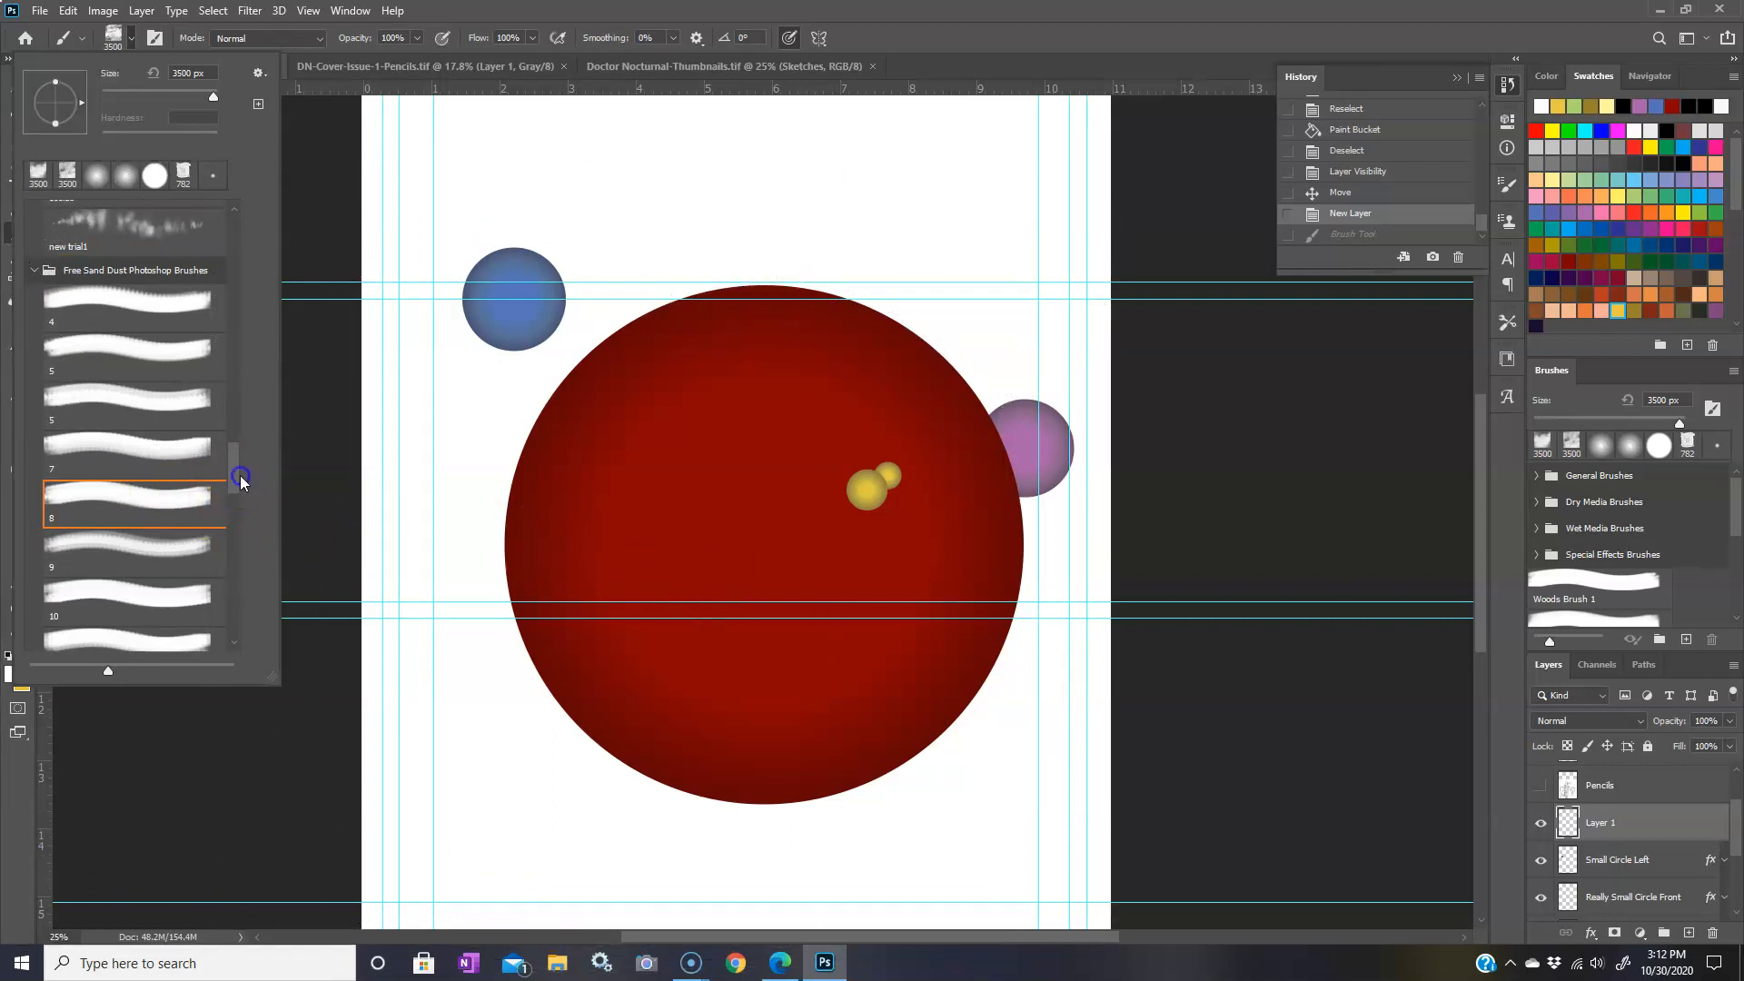
drag(236, 486, 238, 502)
click(204, 461)
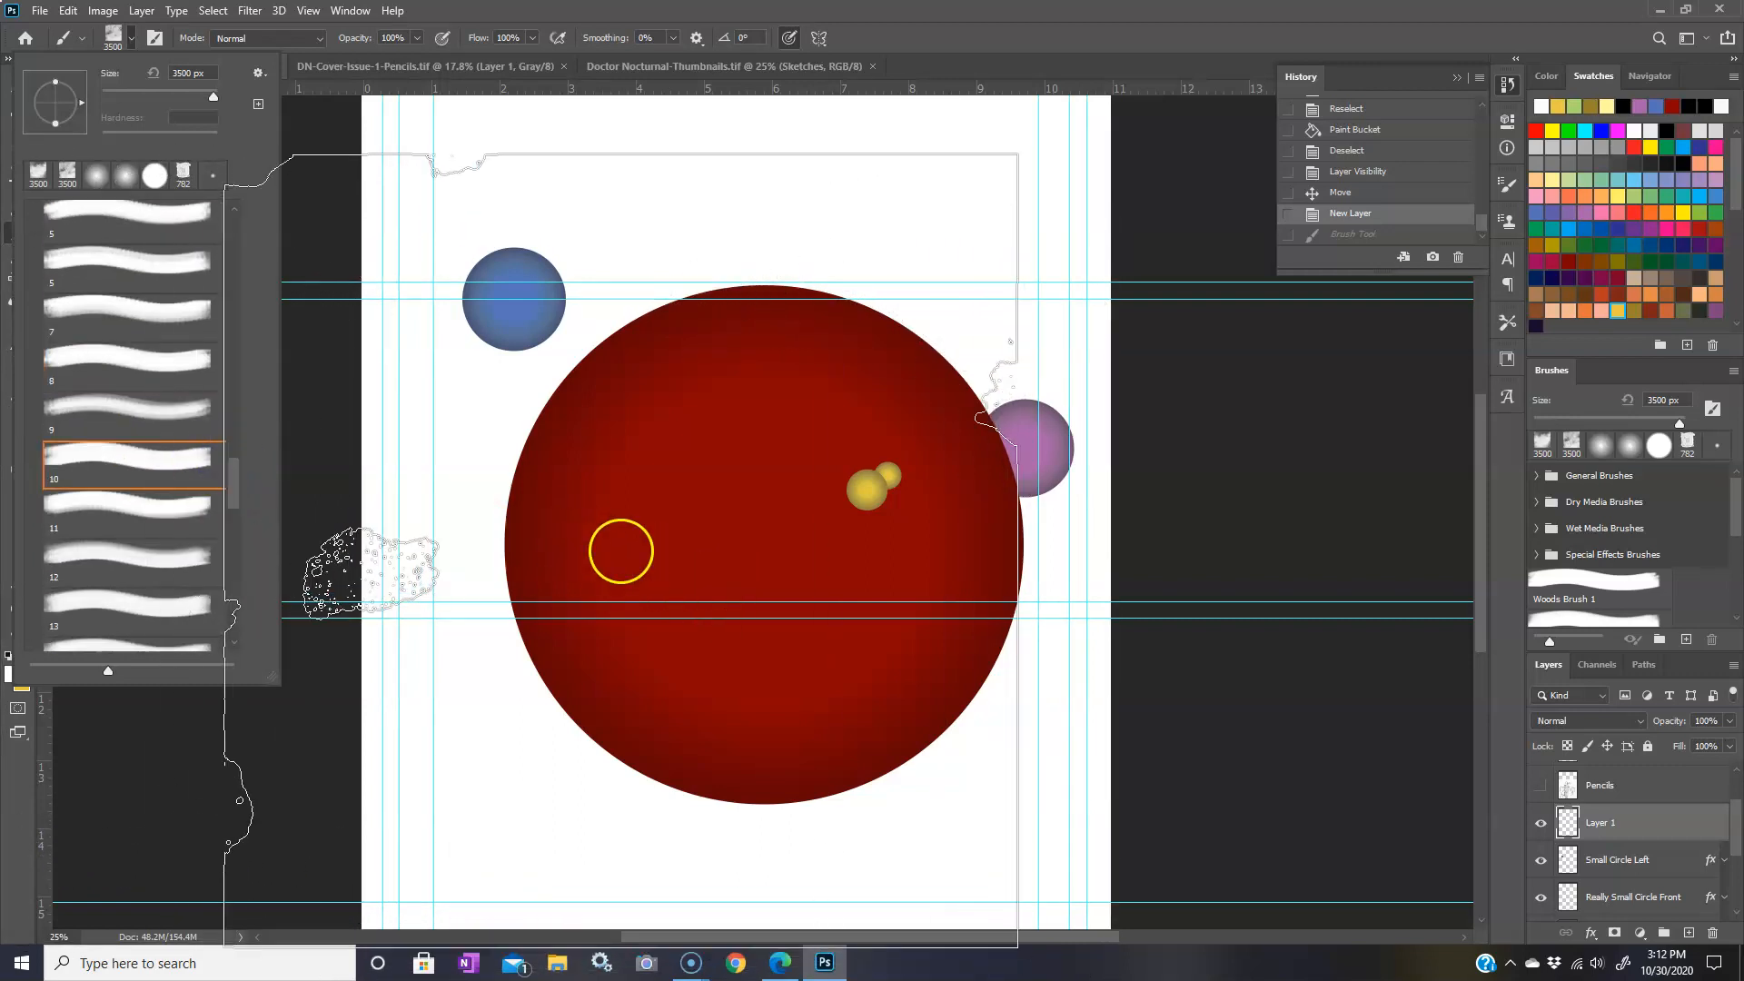
key(comma)
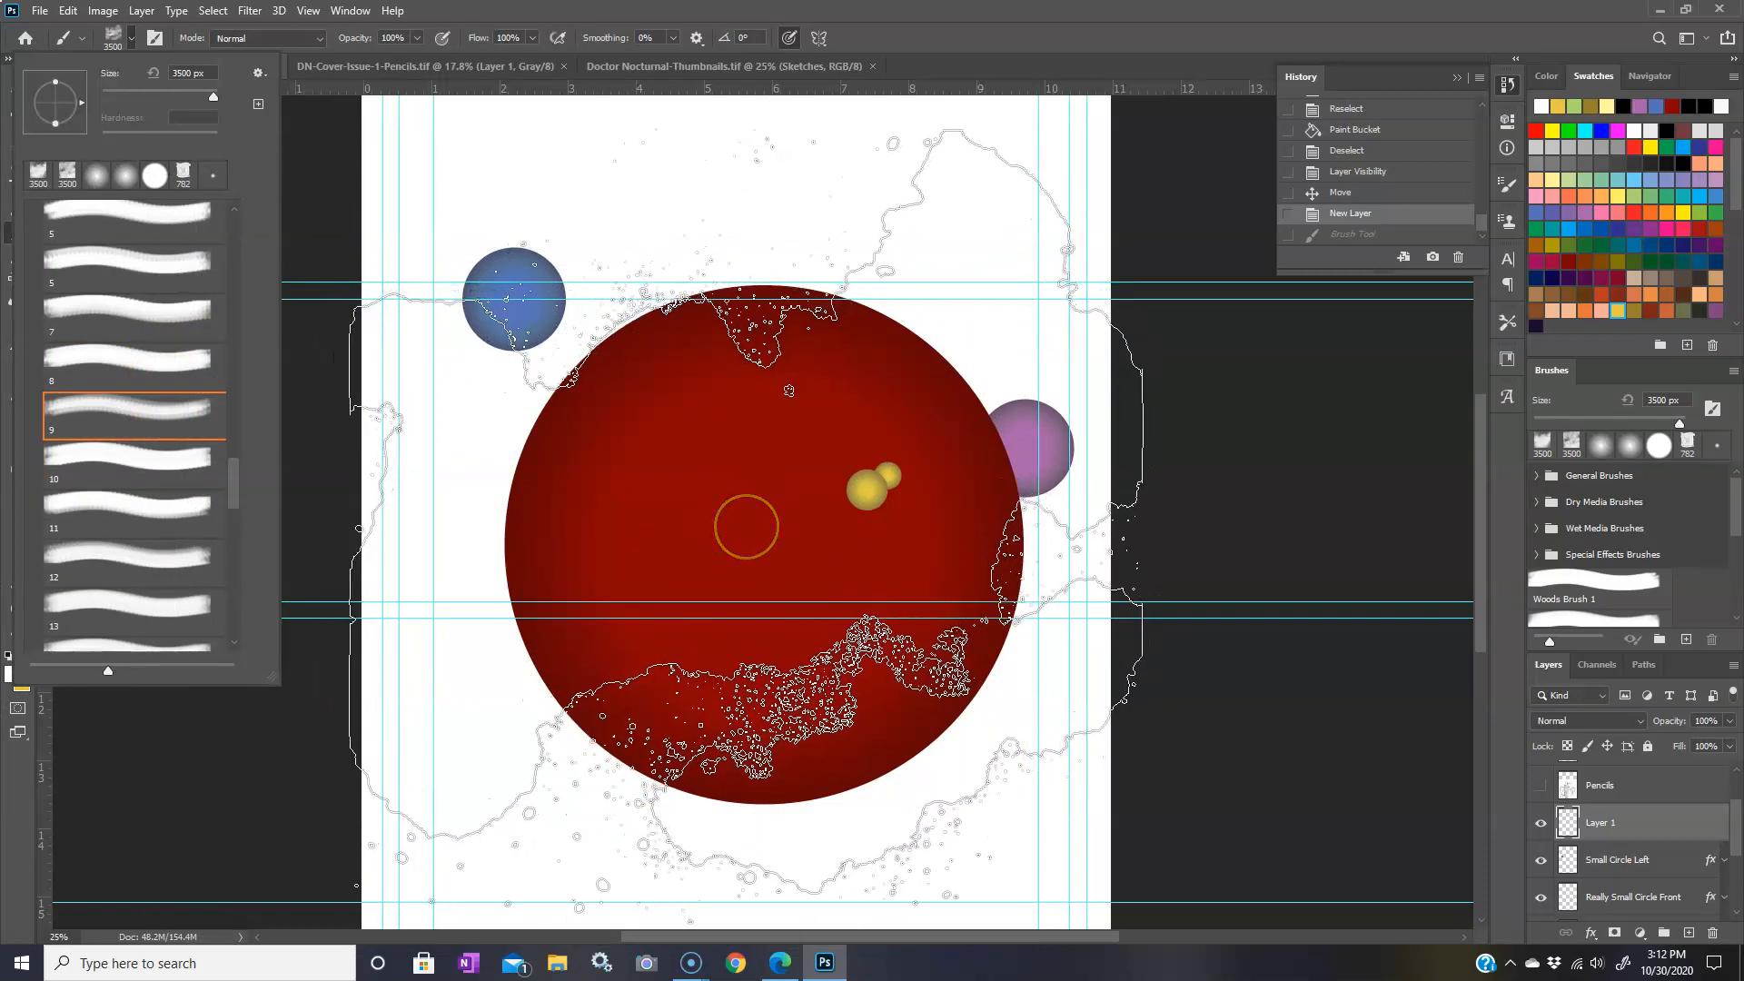
- Stamp sand dust brush 9 once in white at 3500 px over the big red circle on Layer 1
click(745, 521)
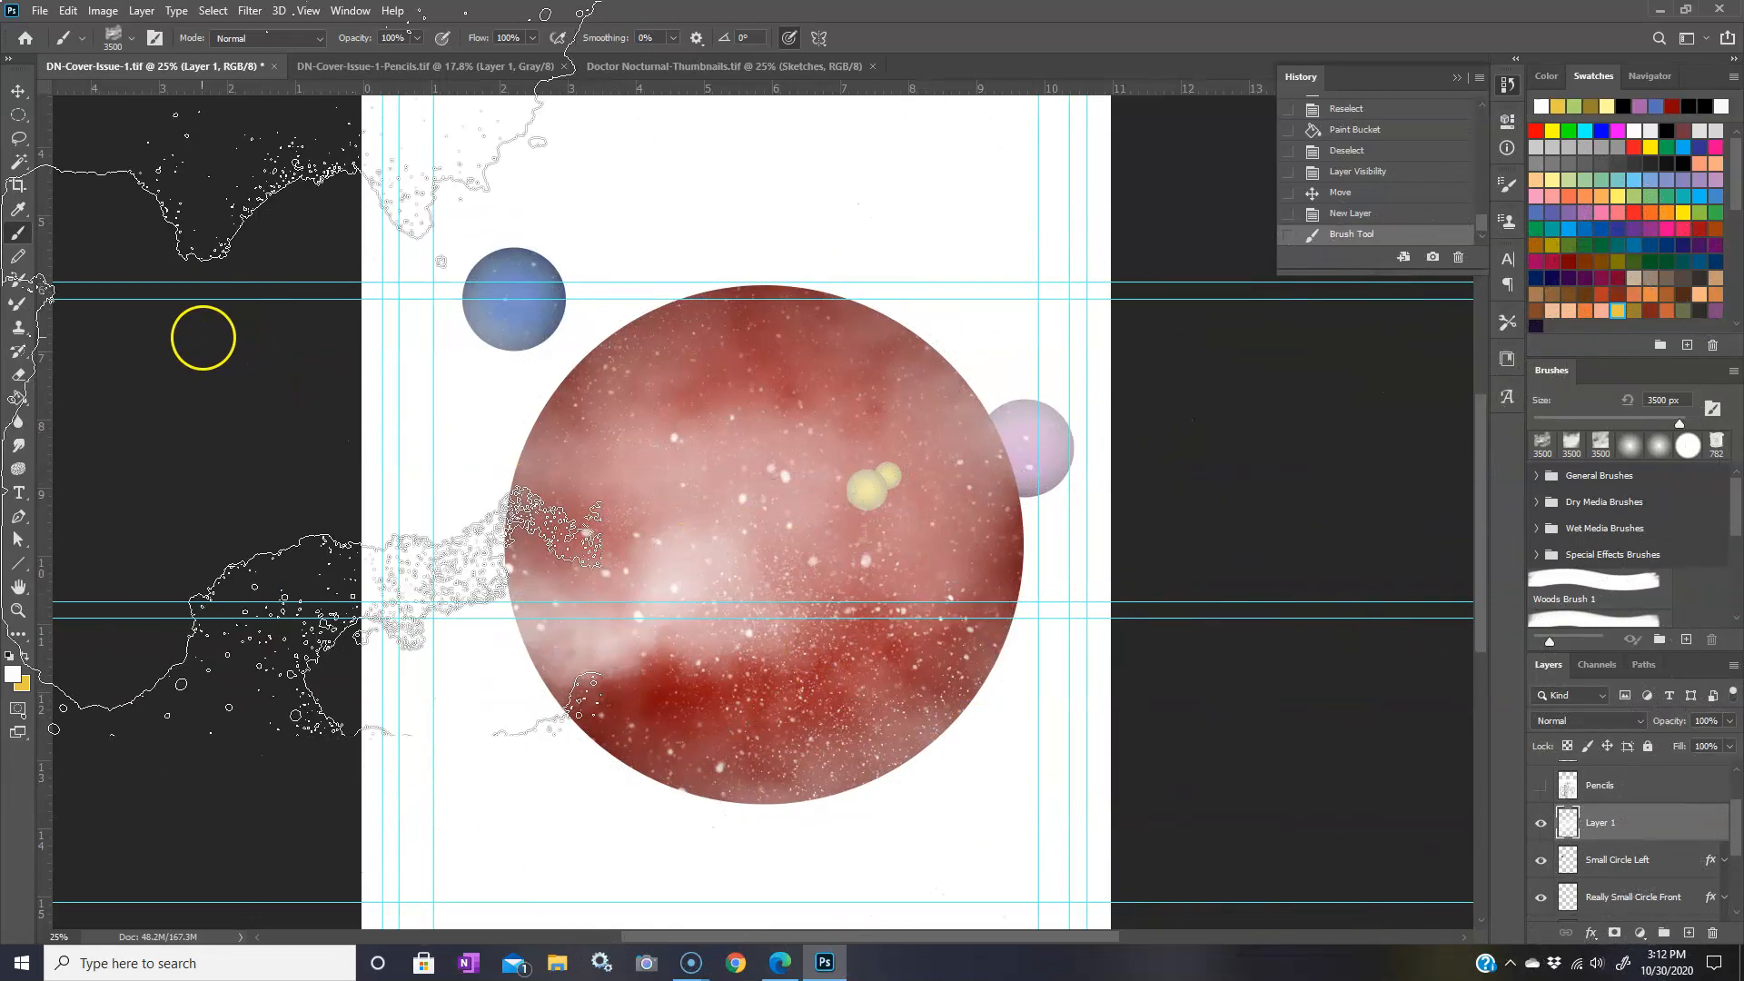
click(20, 114)
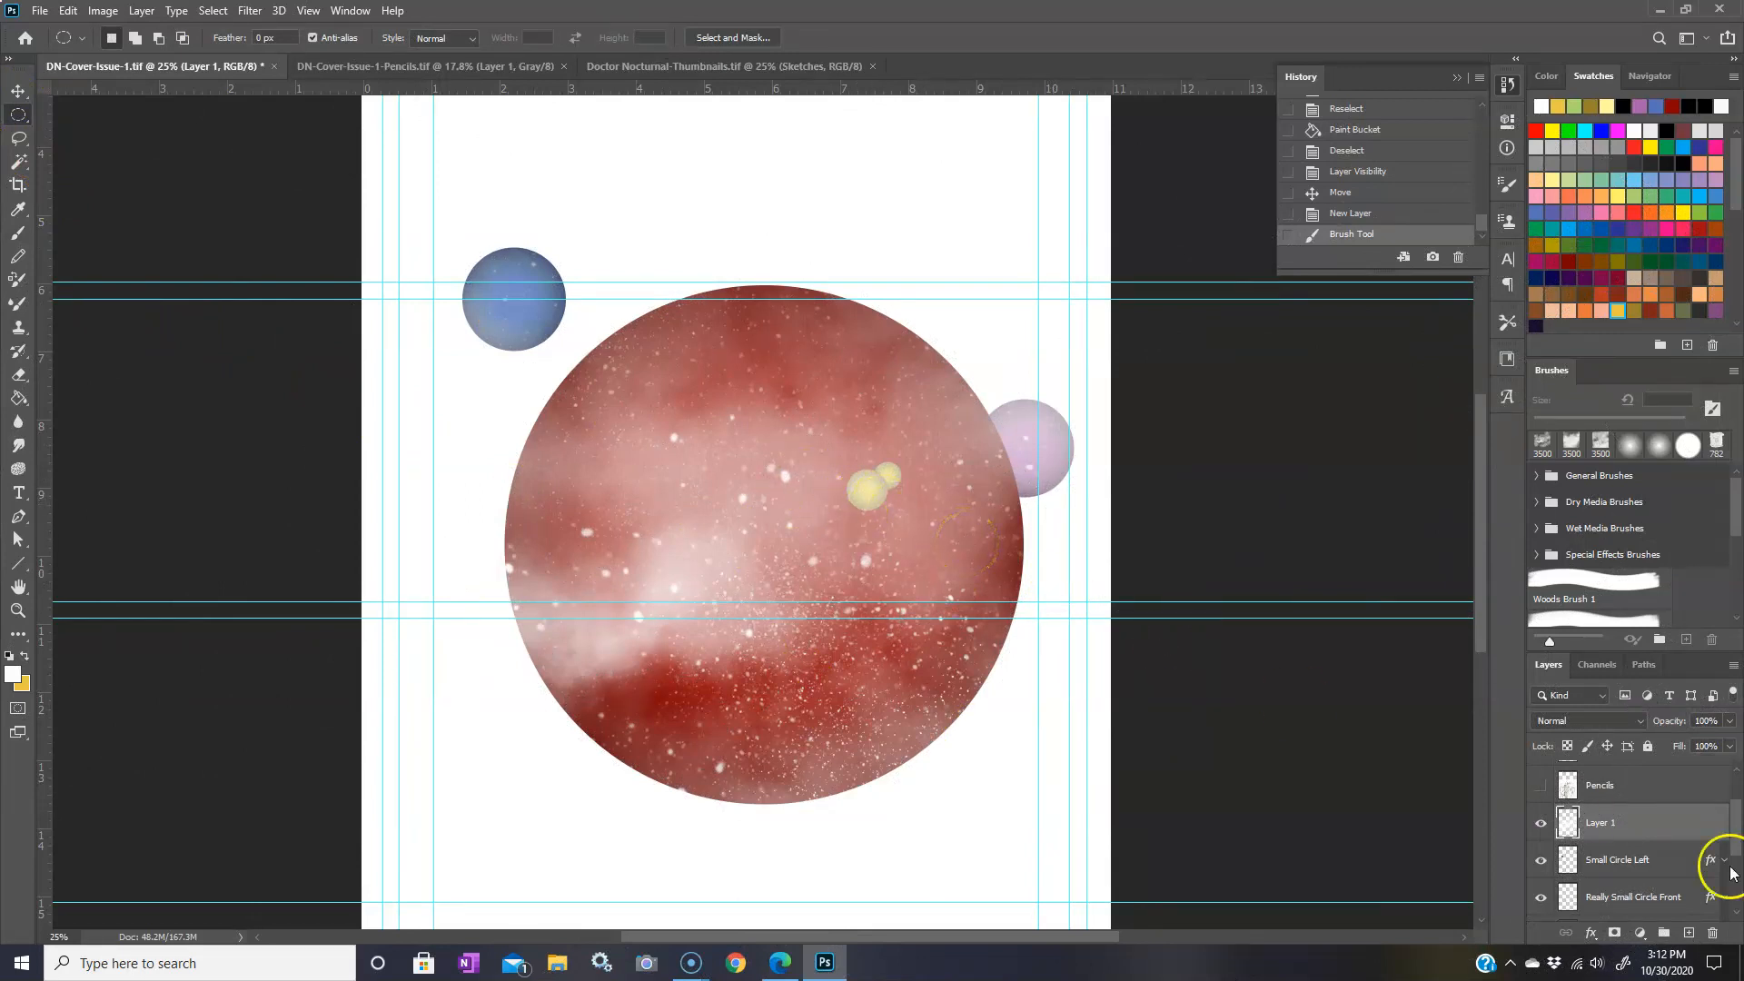
- Delete the Small Circle Left layer and undo the deletion
click(1662, 869)
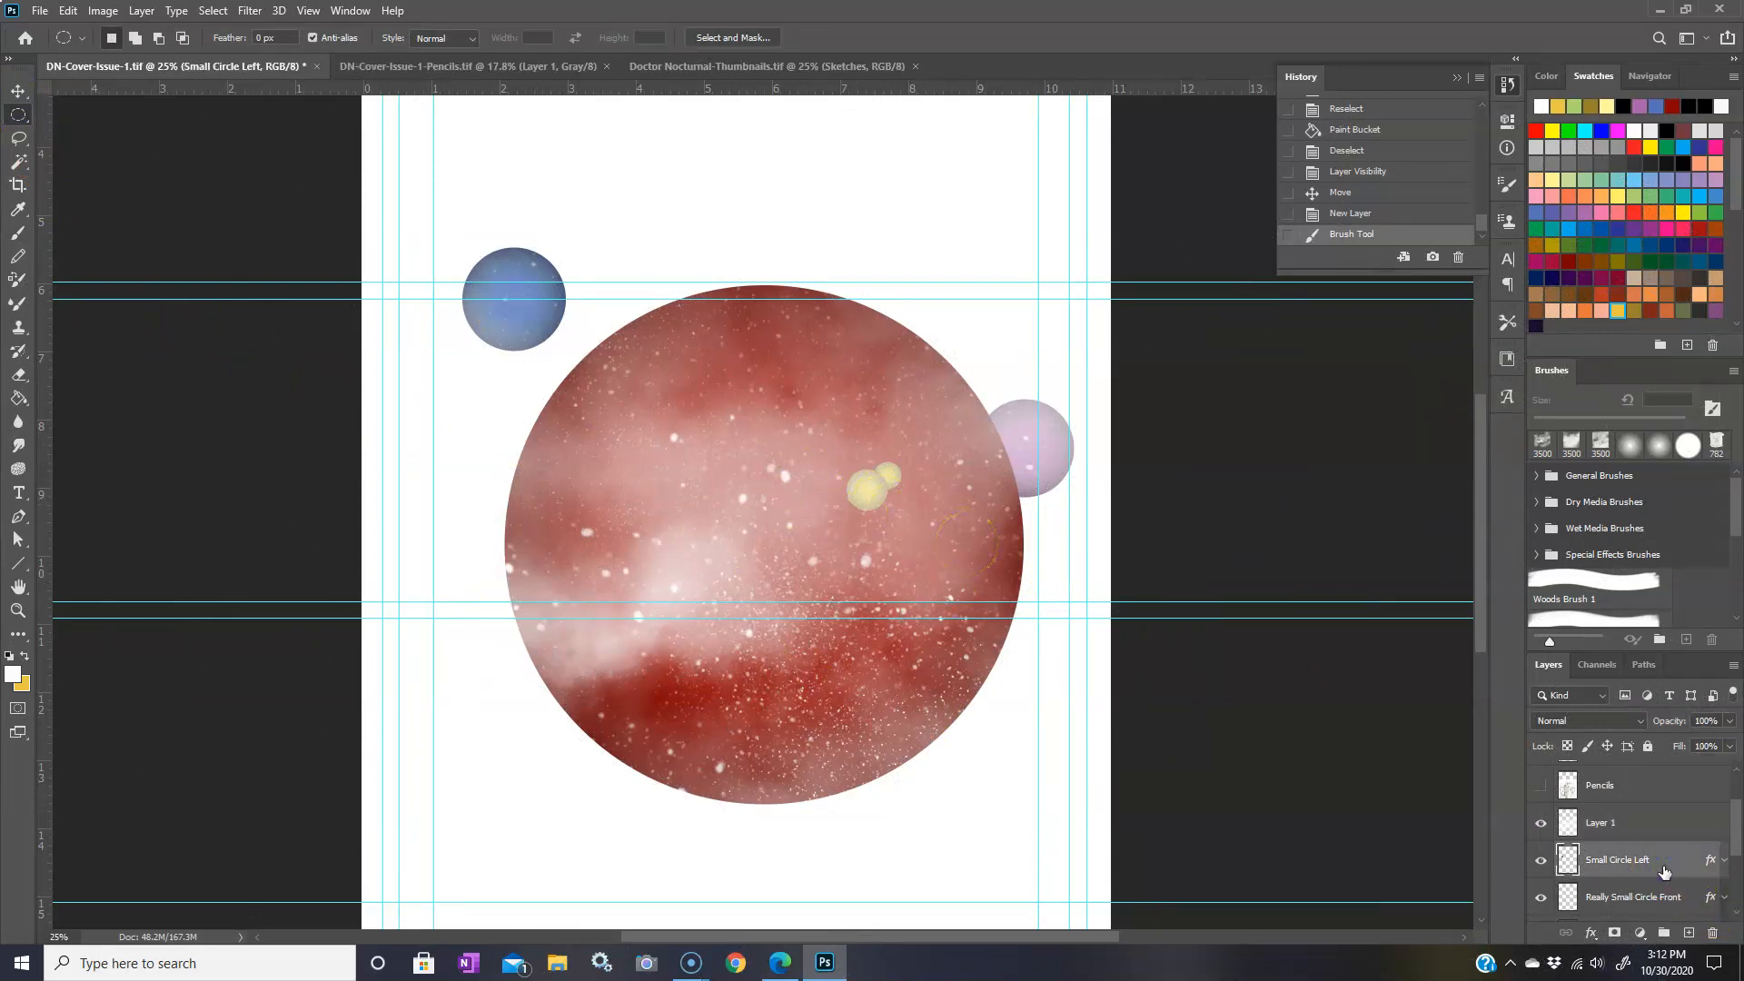
key(Delete)
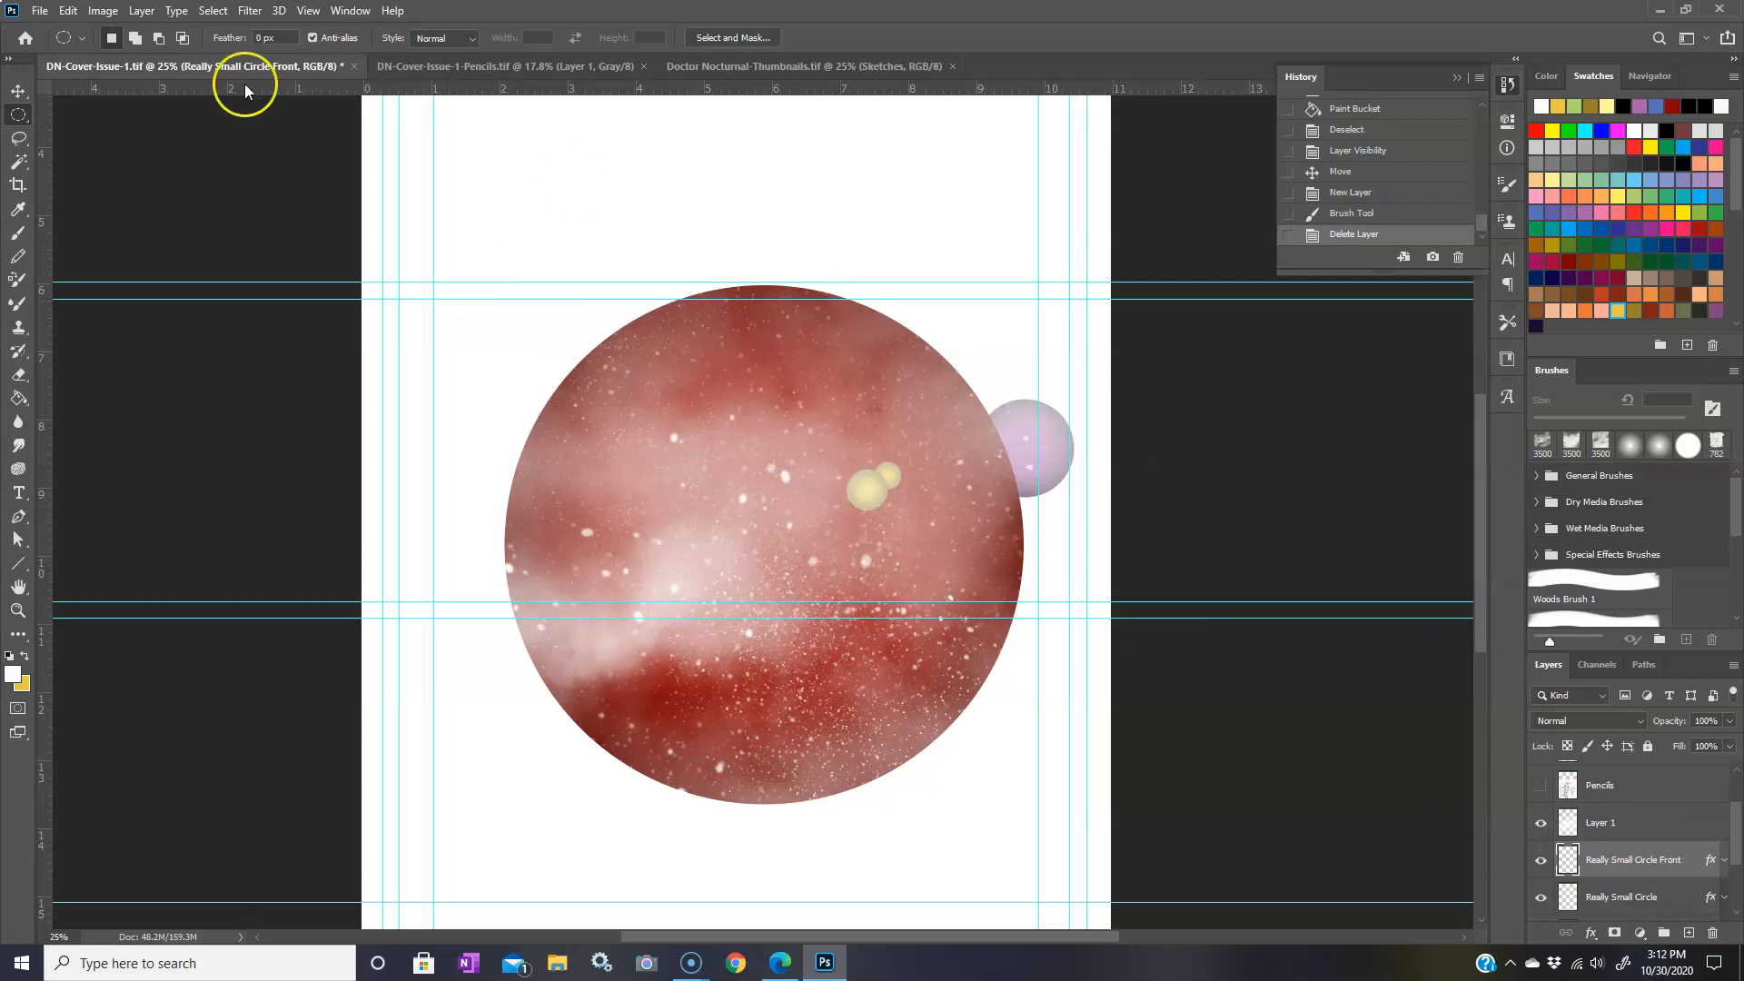
click(70, 11)
click(100, 25)
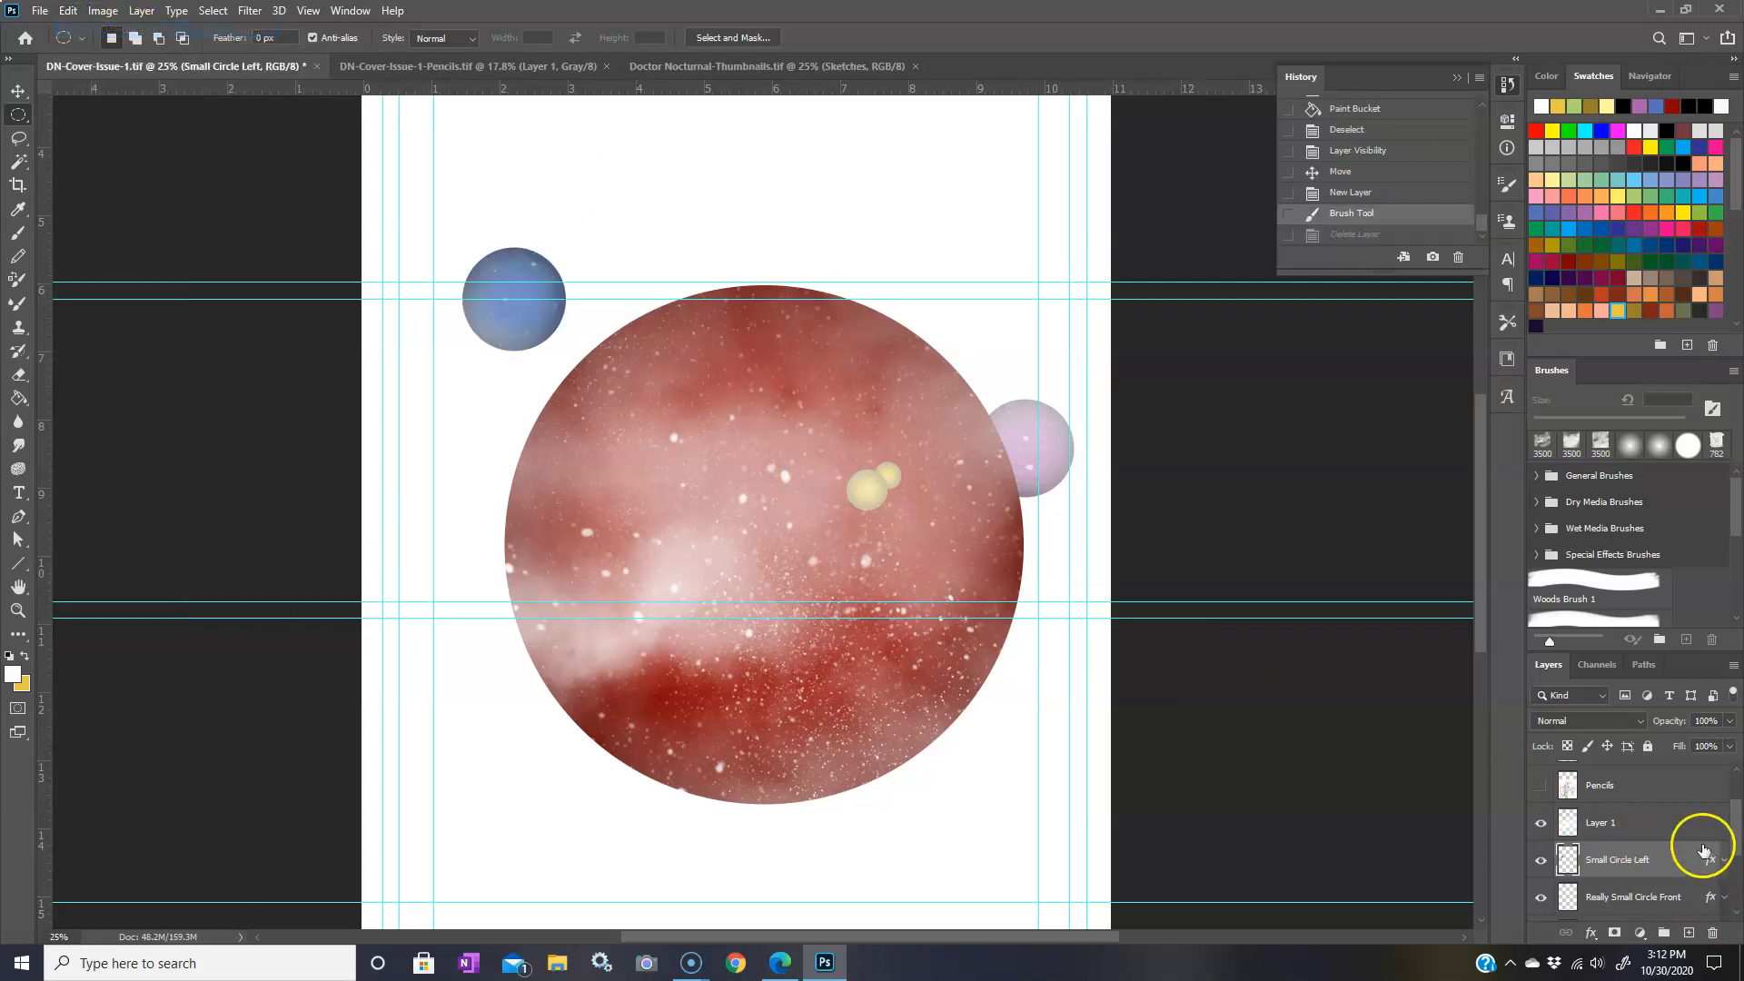
- Delete the Really Small Circle Front and Really Small Circle layers
drag(1736, 842, 1737, 864)
click(1662, 817)
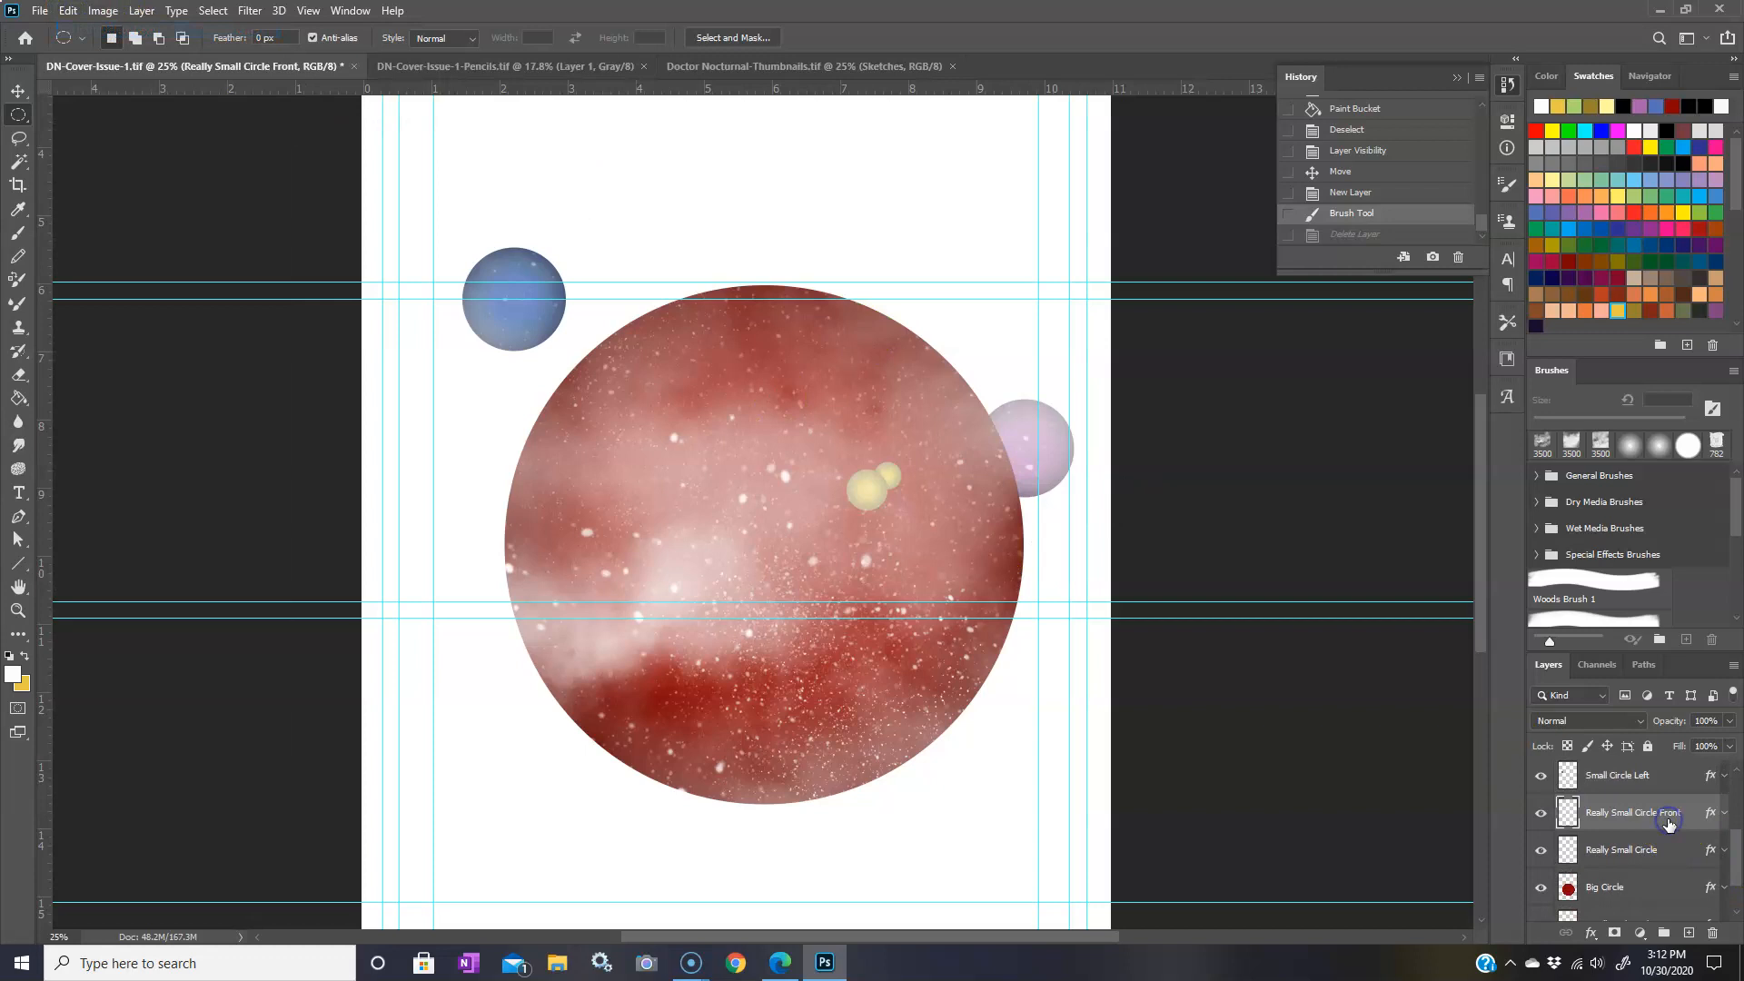
key(Delete)
click(1655, 811)
key(Delete)
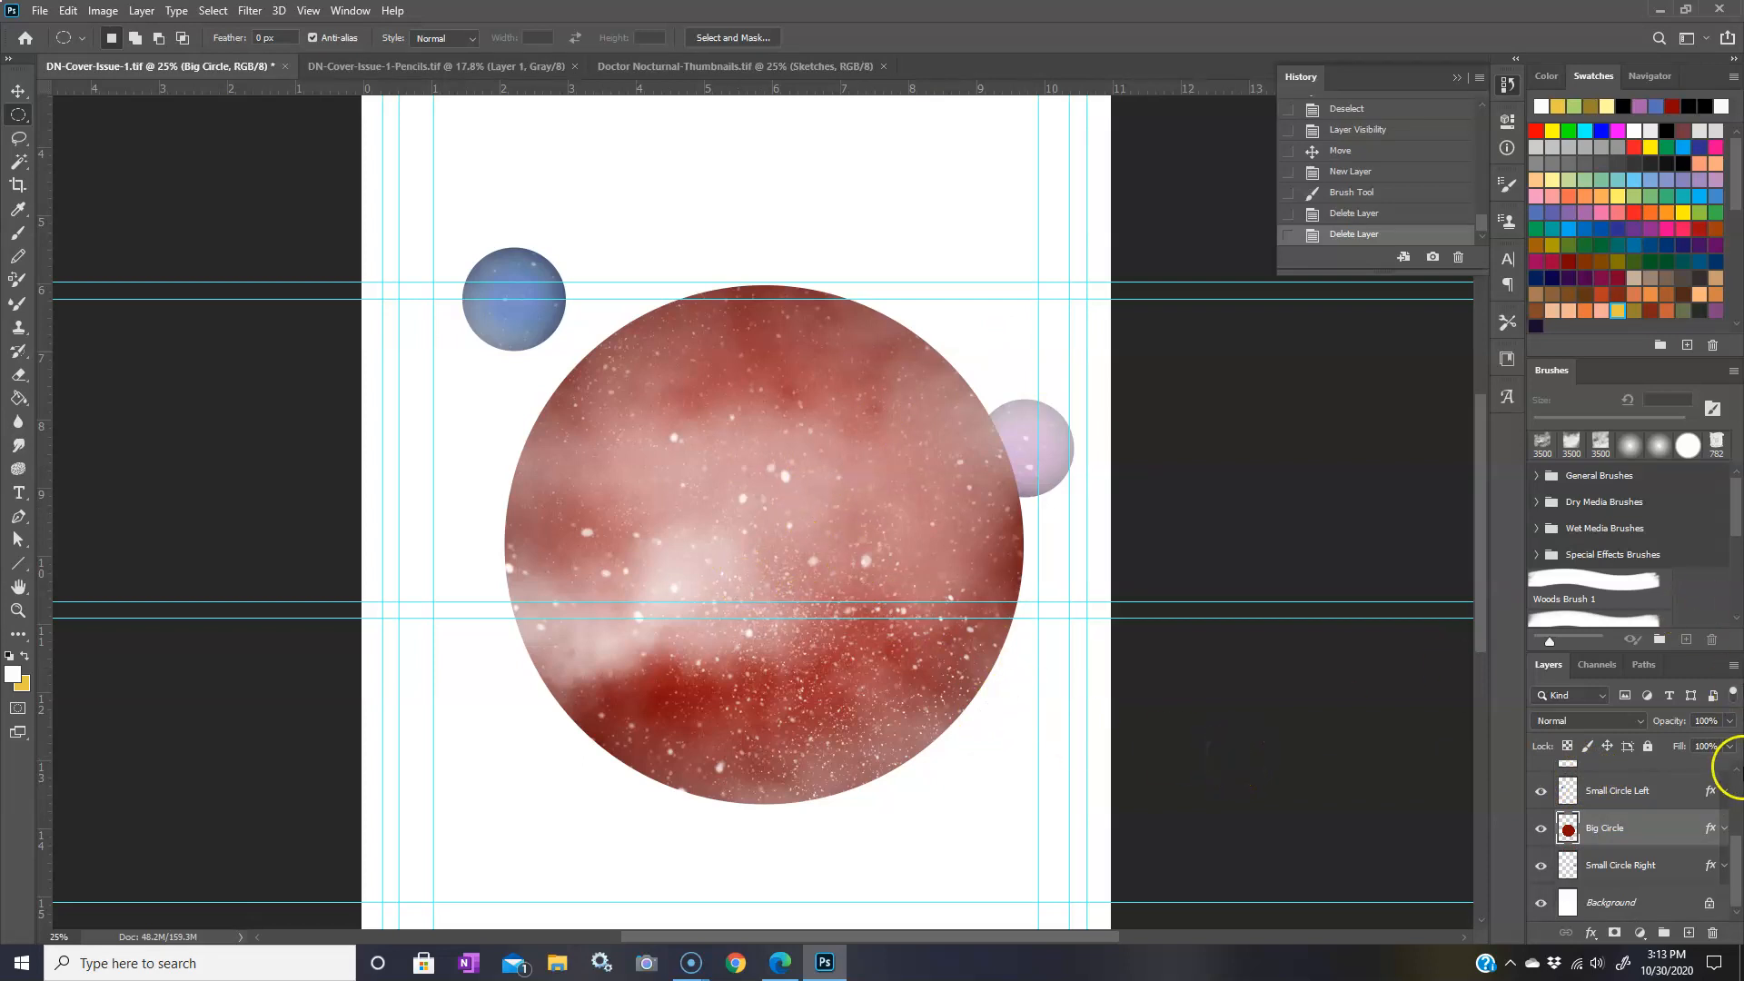
- Make the Doctor Nocturnal Logo and Letter Fill layers visible
drag(1737, 849, 1737, 772)
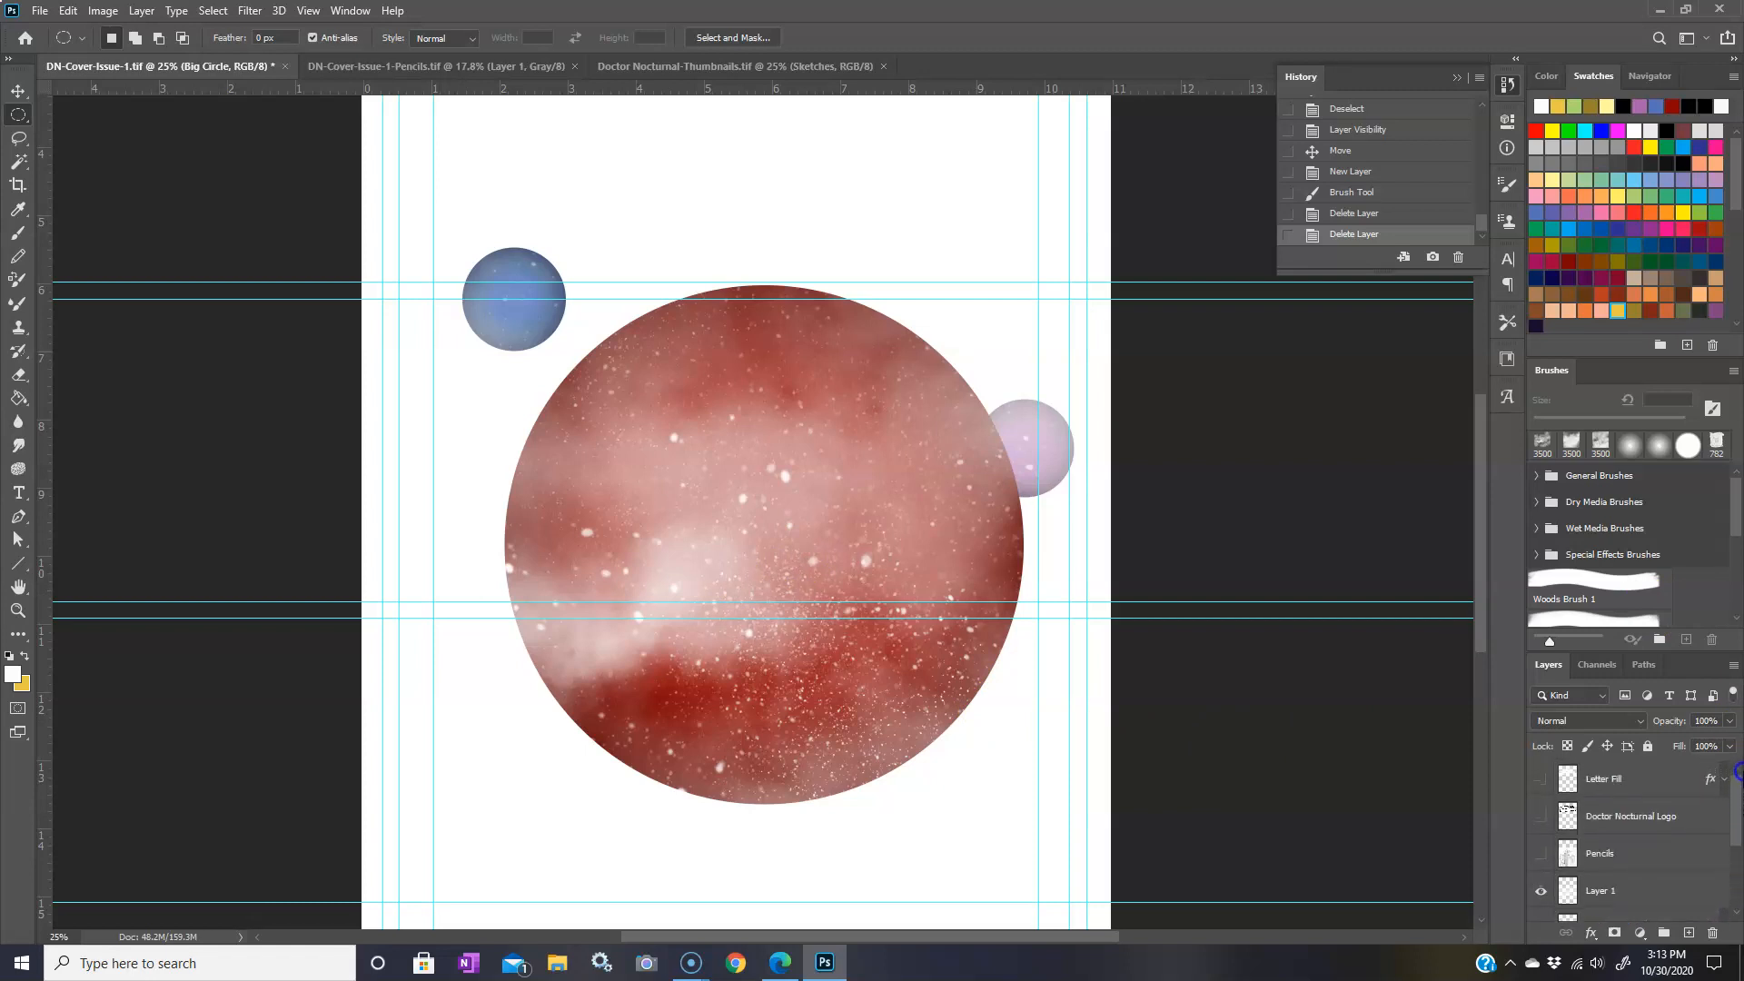
click(1540, 816)
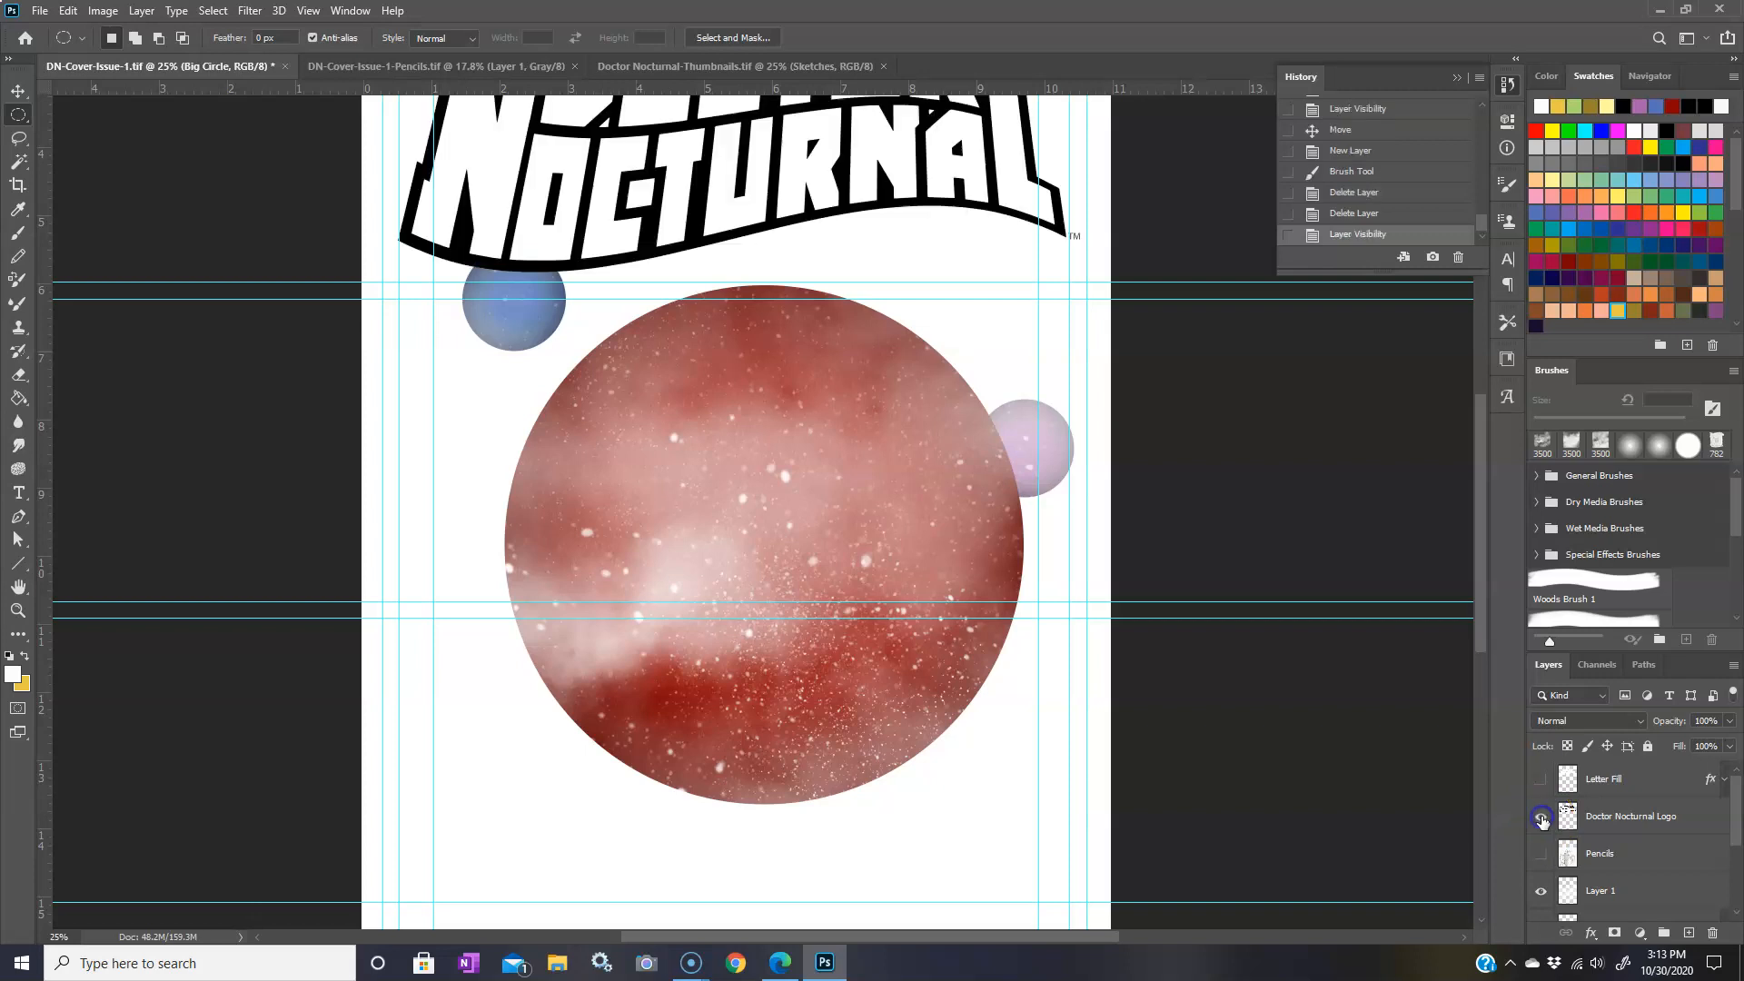
key(ctrl+minus)
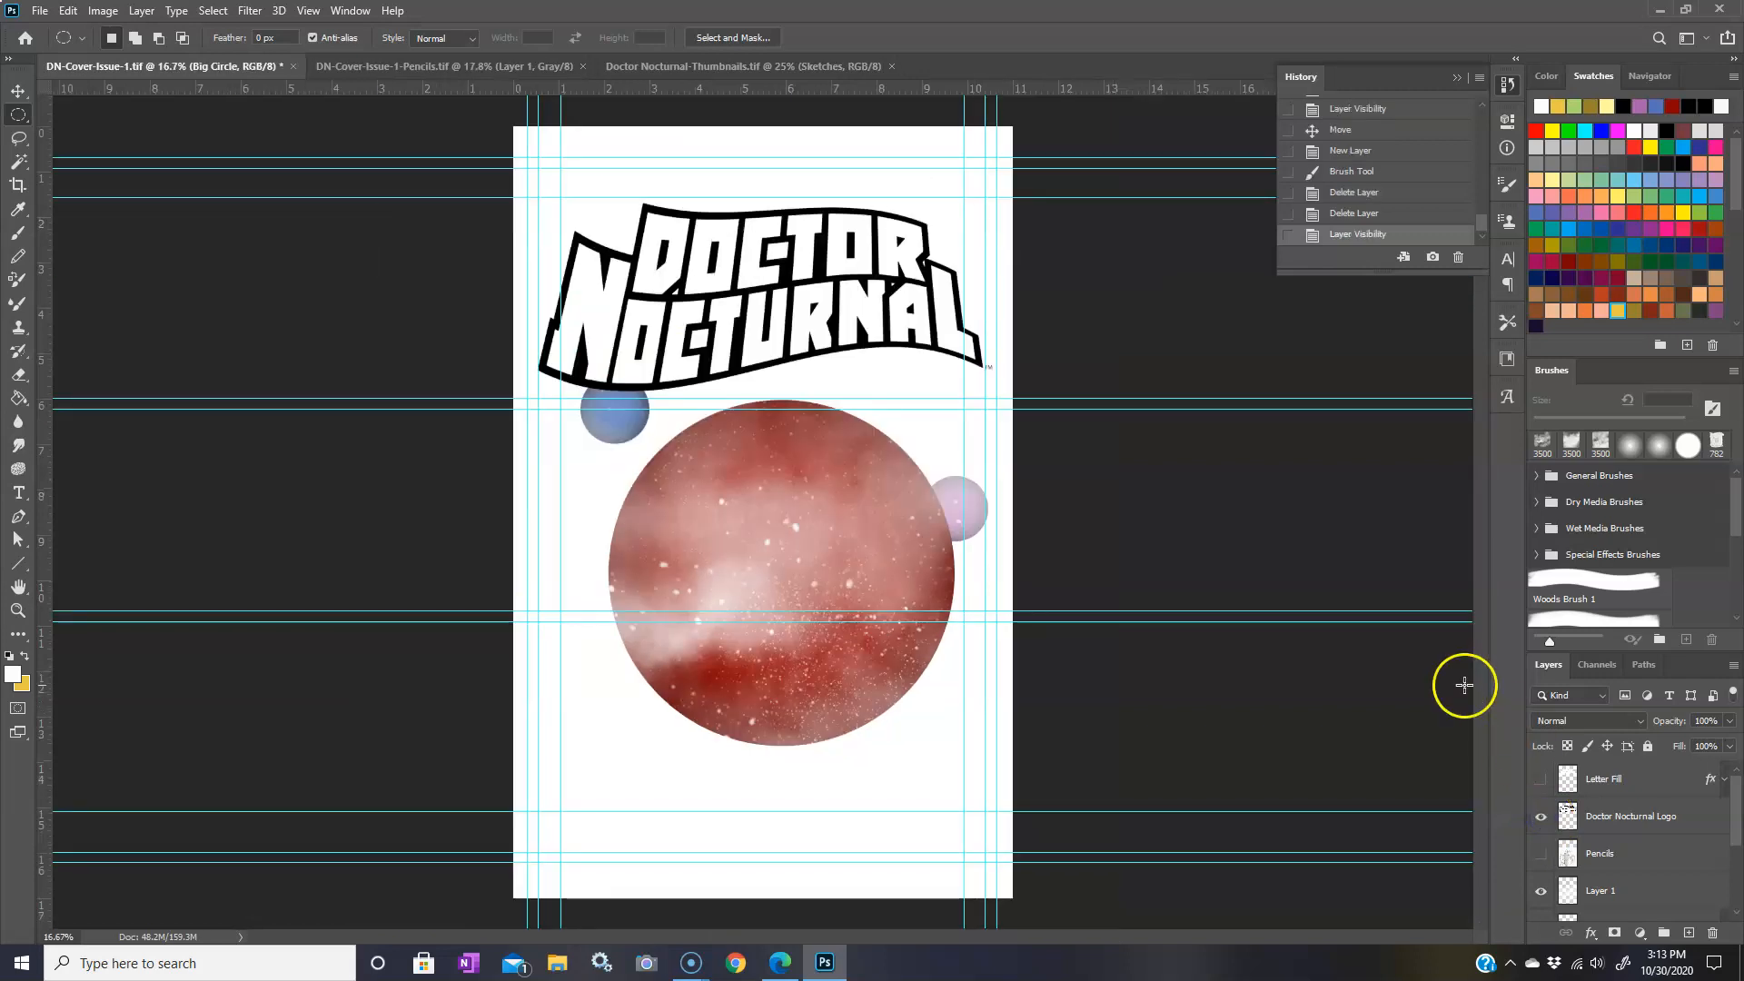
click(1541, 779)
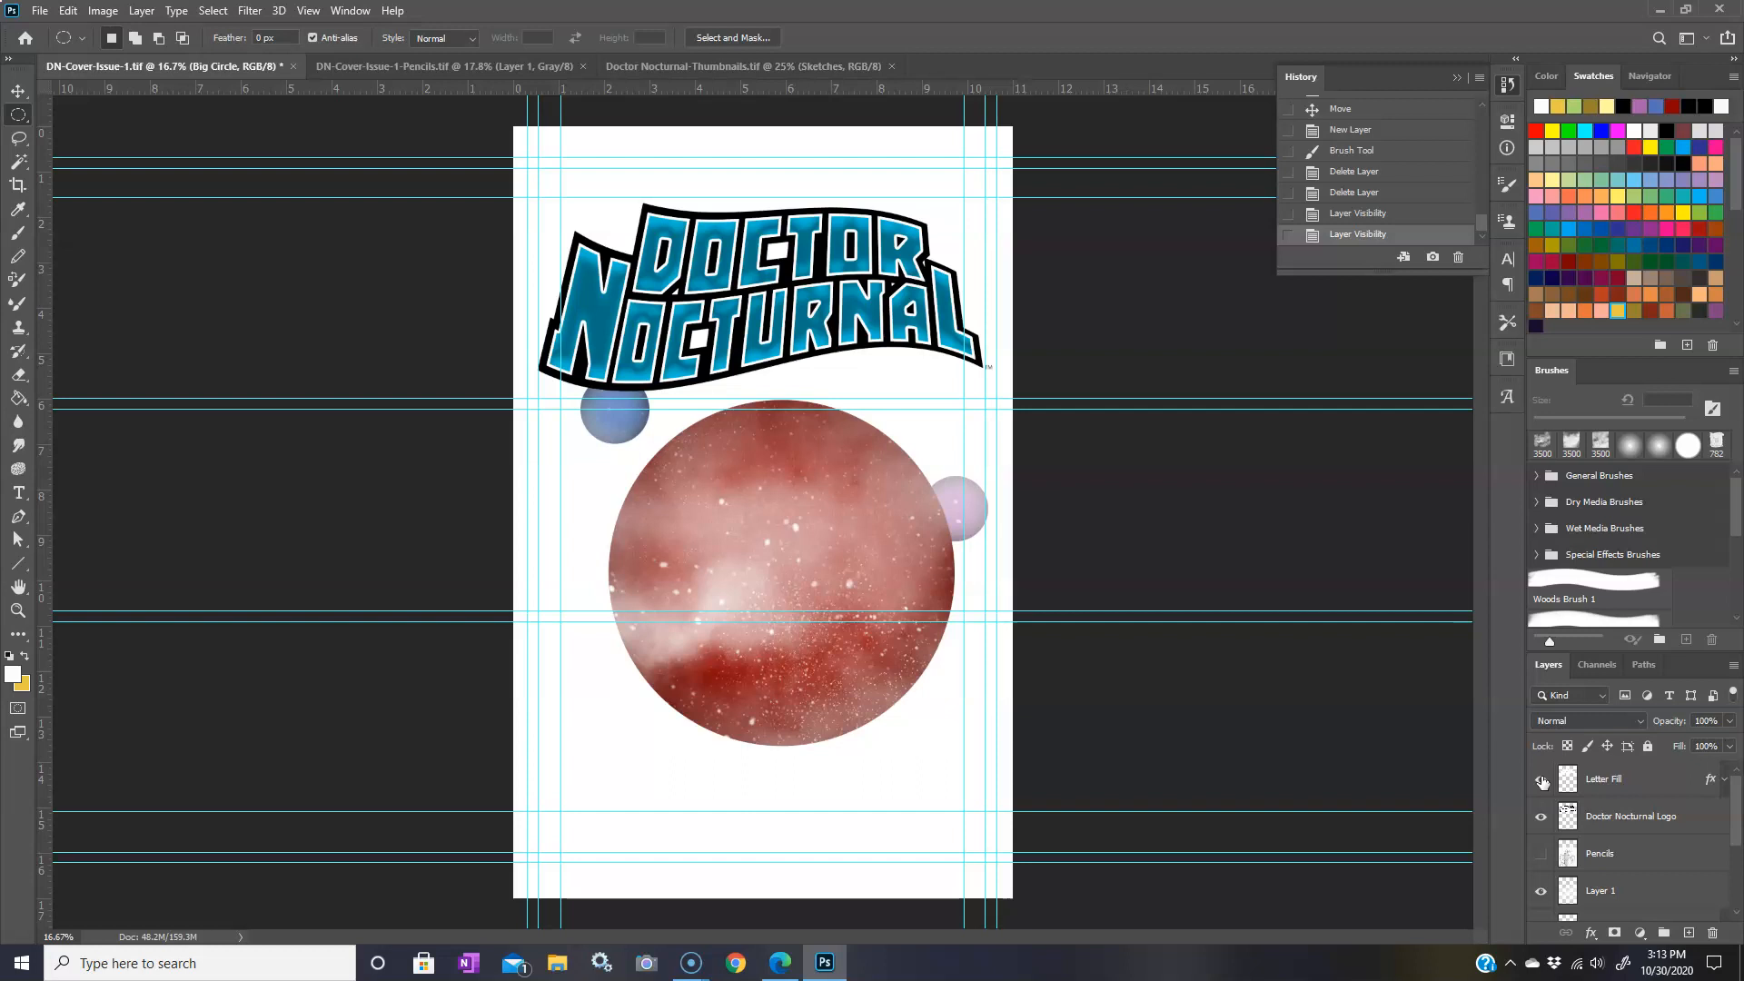
- Disable all effects on Letter Fill and hide the Background, the circle layers, Layer 1 and the Doctor Nocturnal Logo
click(1725, 780)
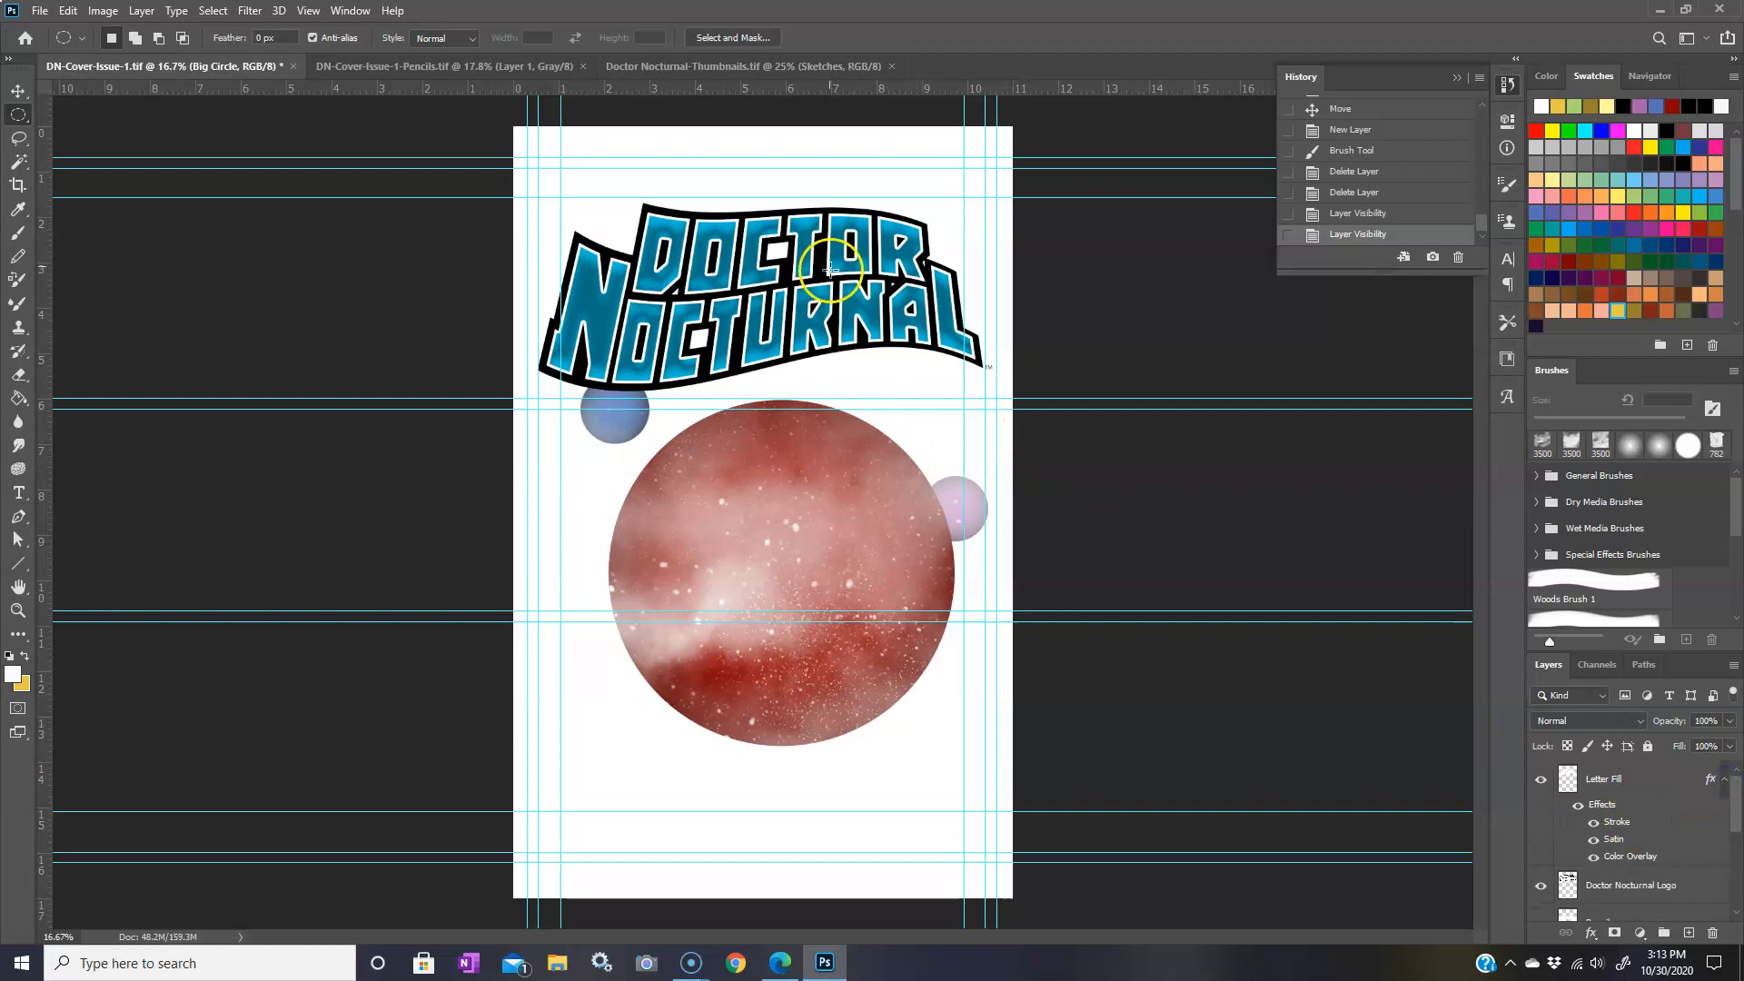
click(1578, 806)
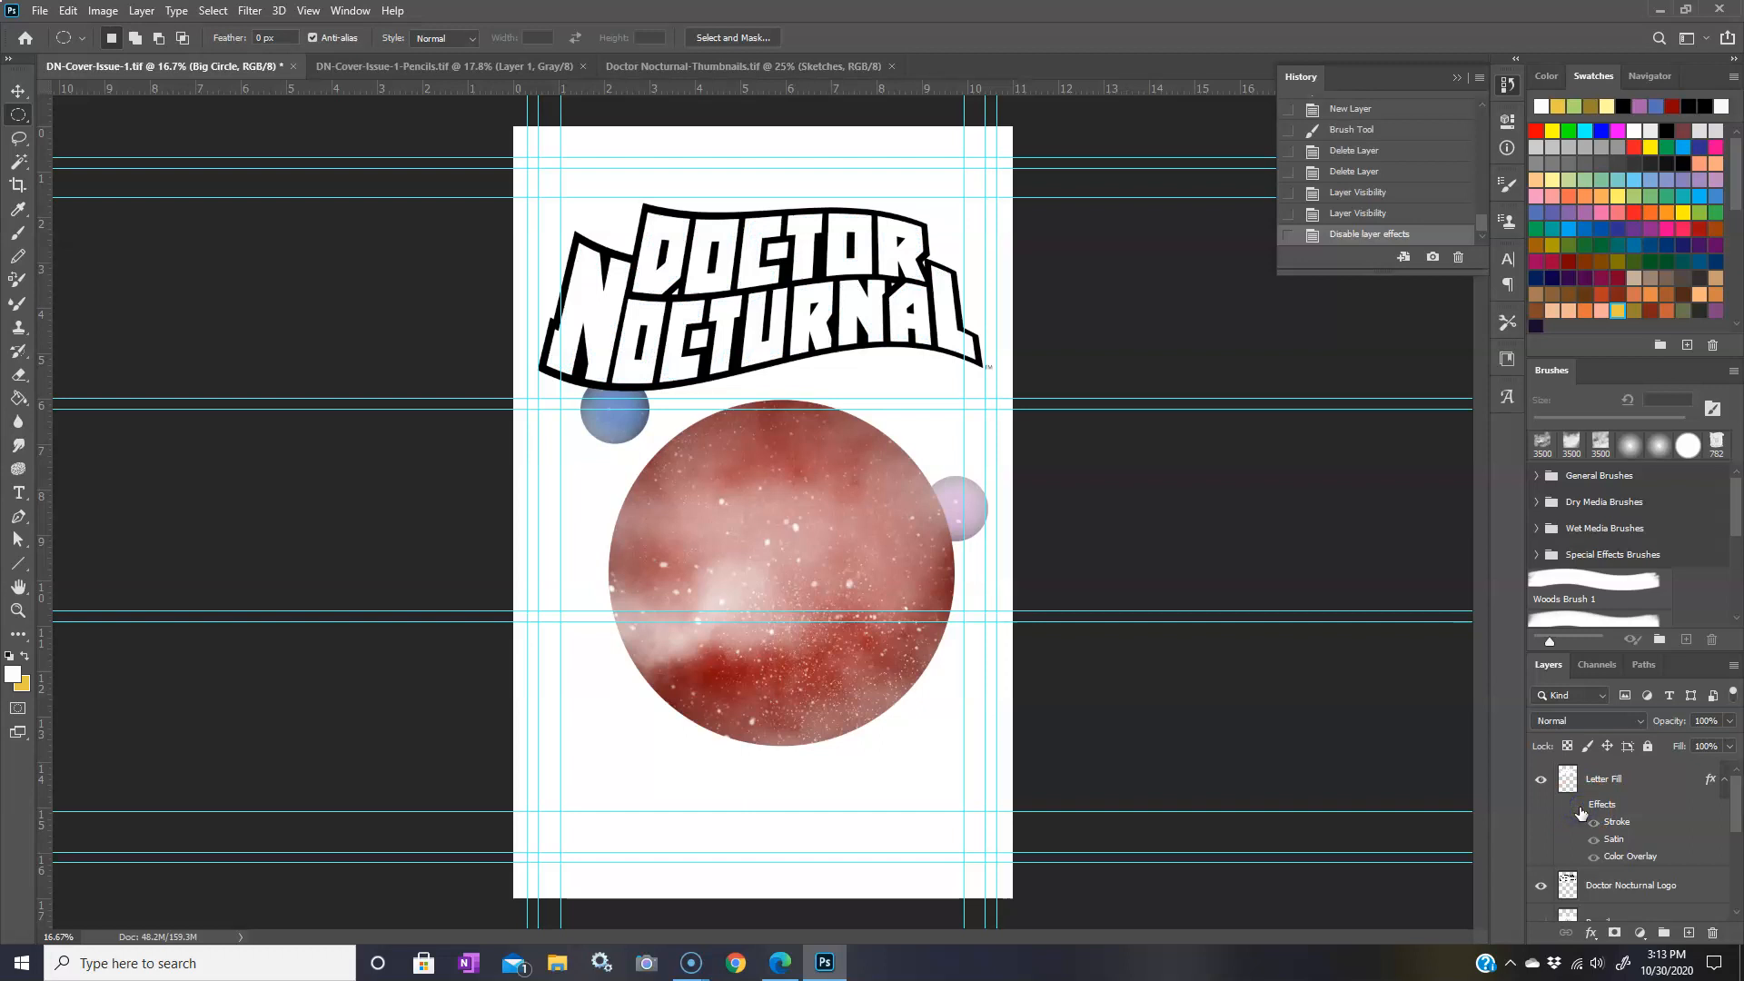
drag(1736, 809, 1738, 899)
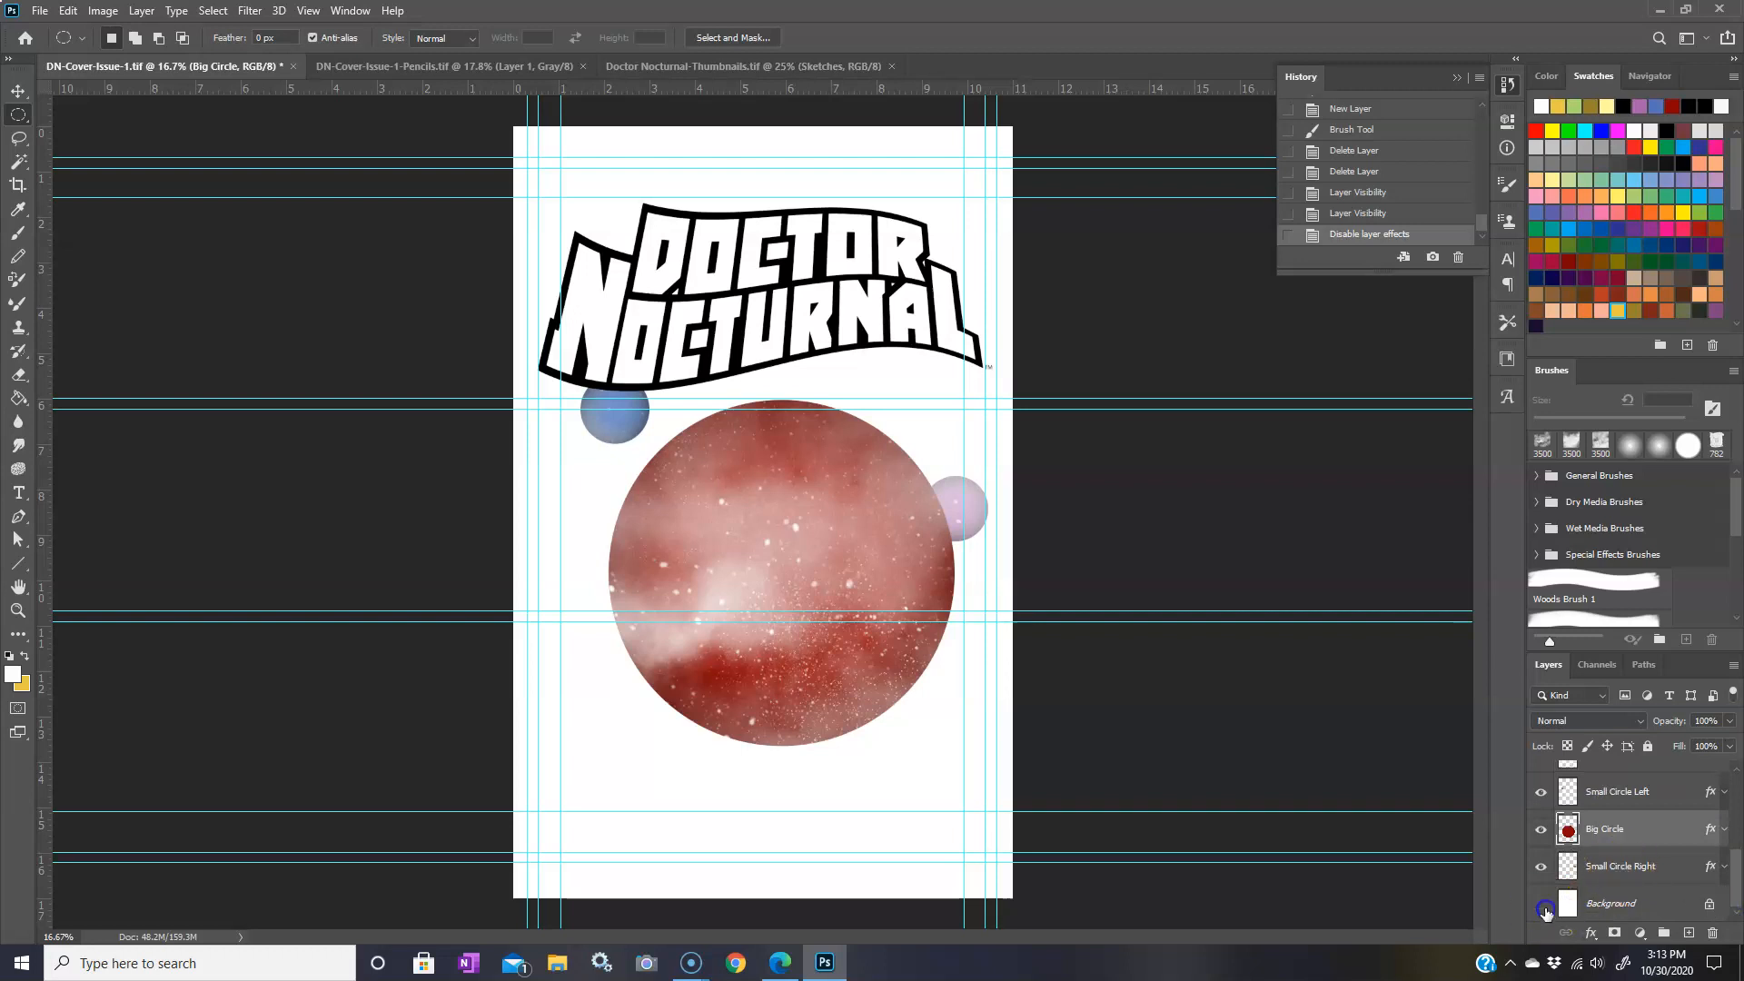
drag(1548, 803, 1548, 797)
drag(1735, 867, 1736, 834)
click(1541, 859)
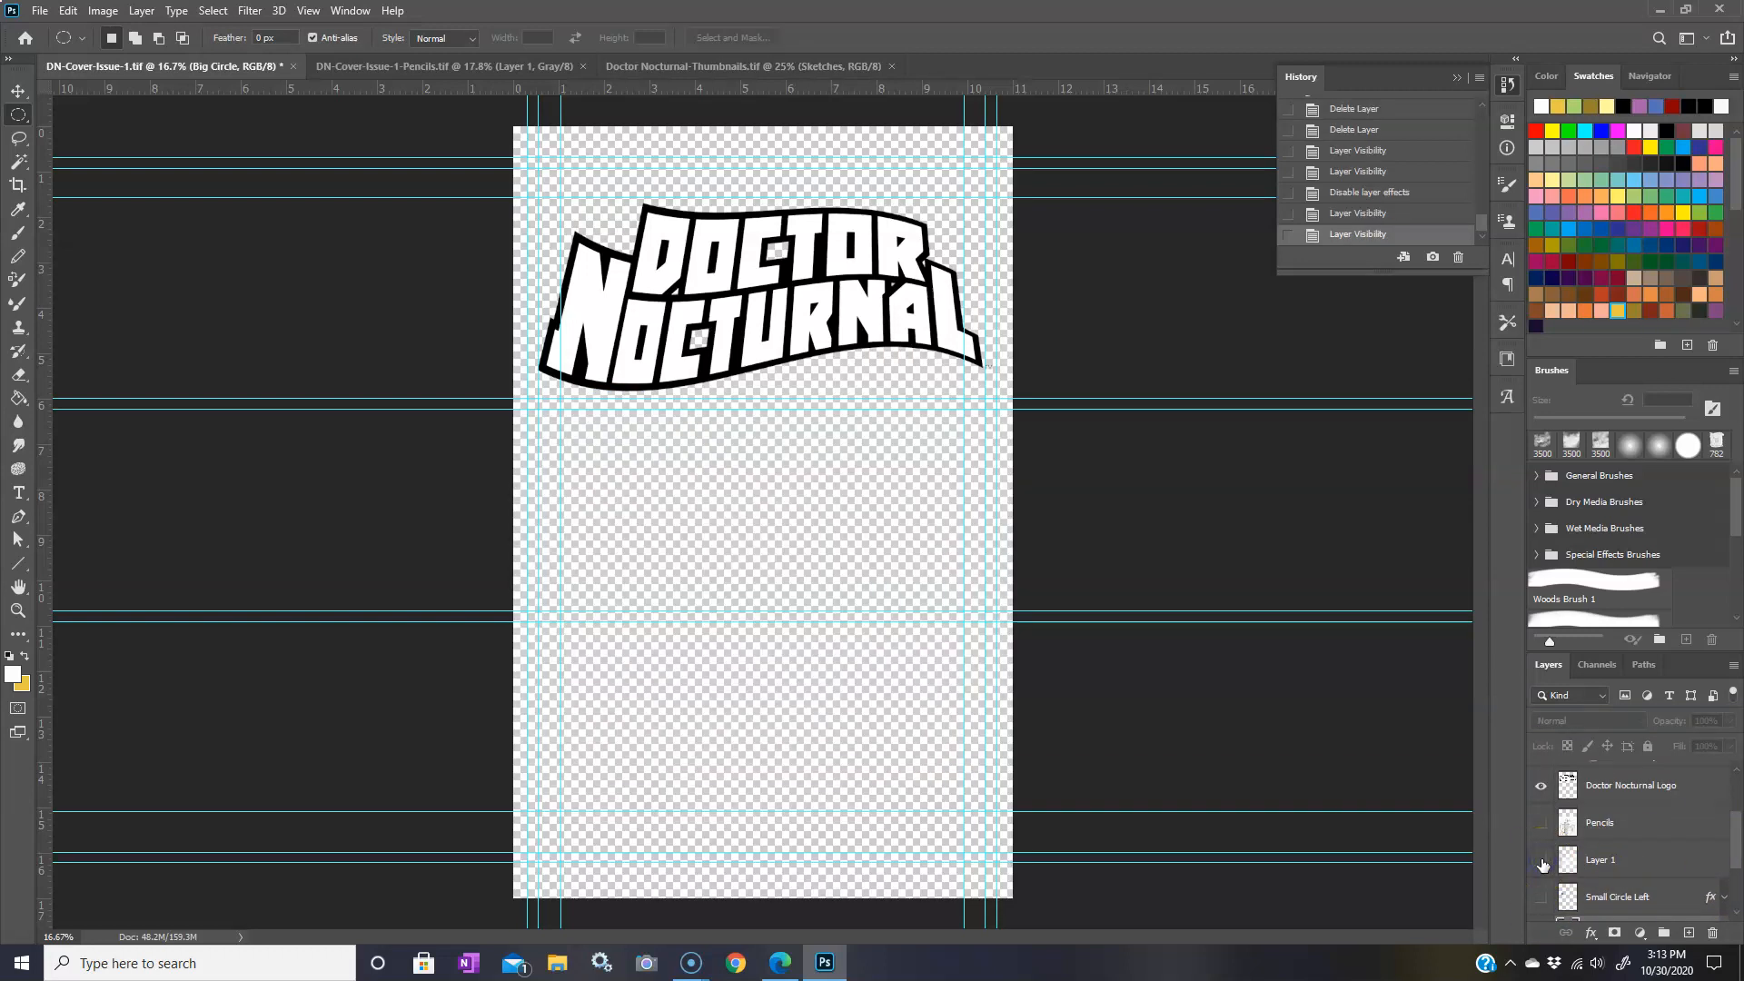
click(1542, 786)
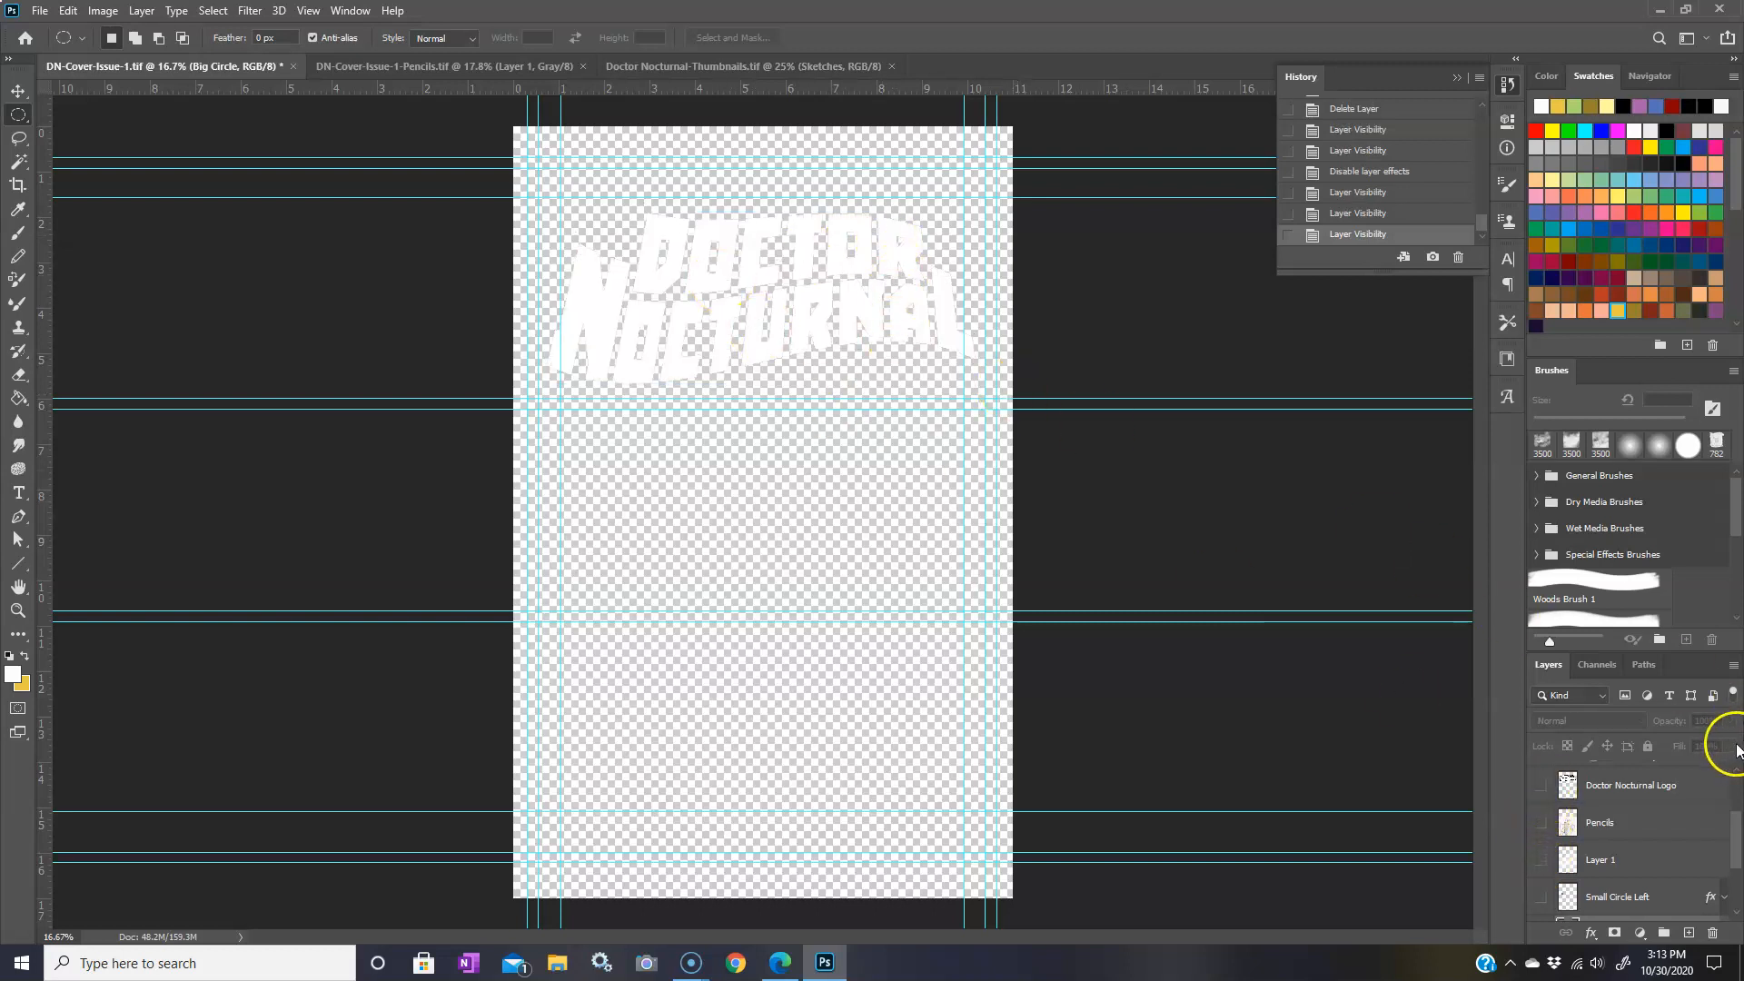
- Switch Letter Fill's Color Overlay, Satin and Stroke effects off and on individually, leaving all three enabled
drag(1735, 833, 1738, 796)
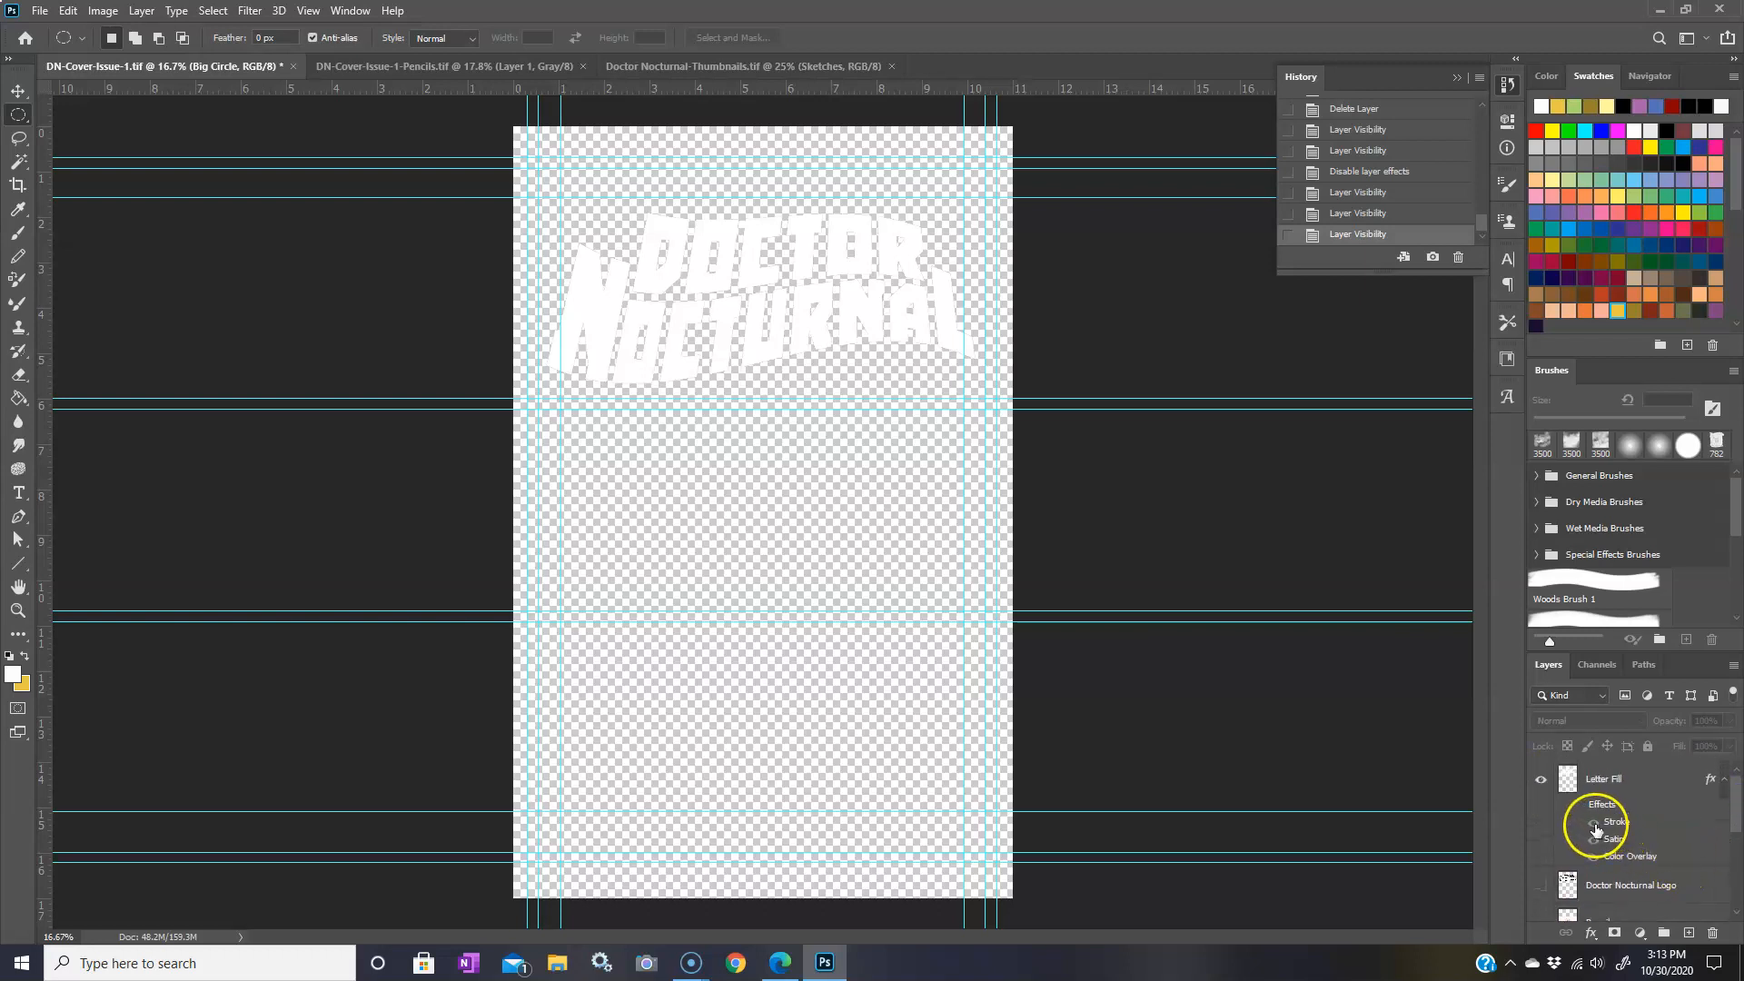
click(1594, 858)
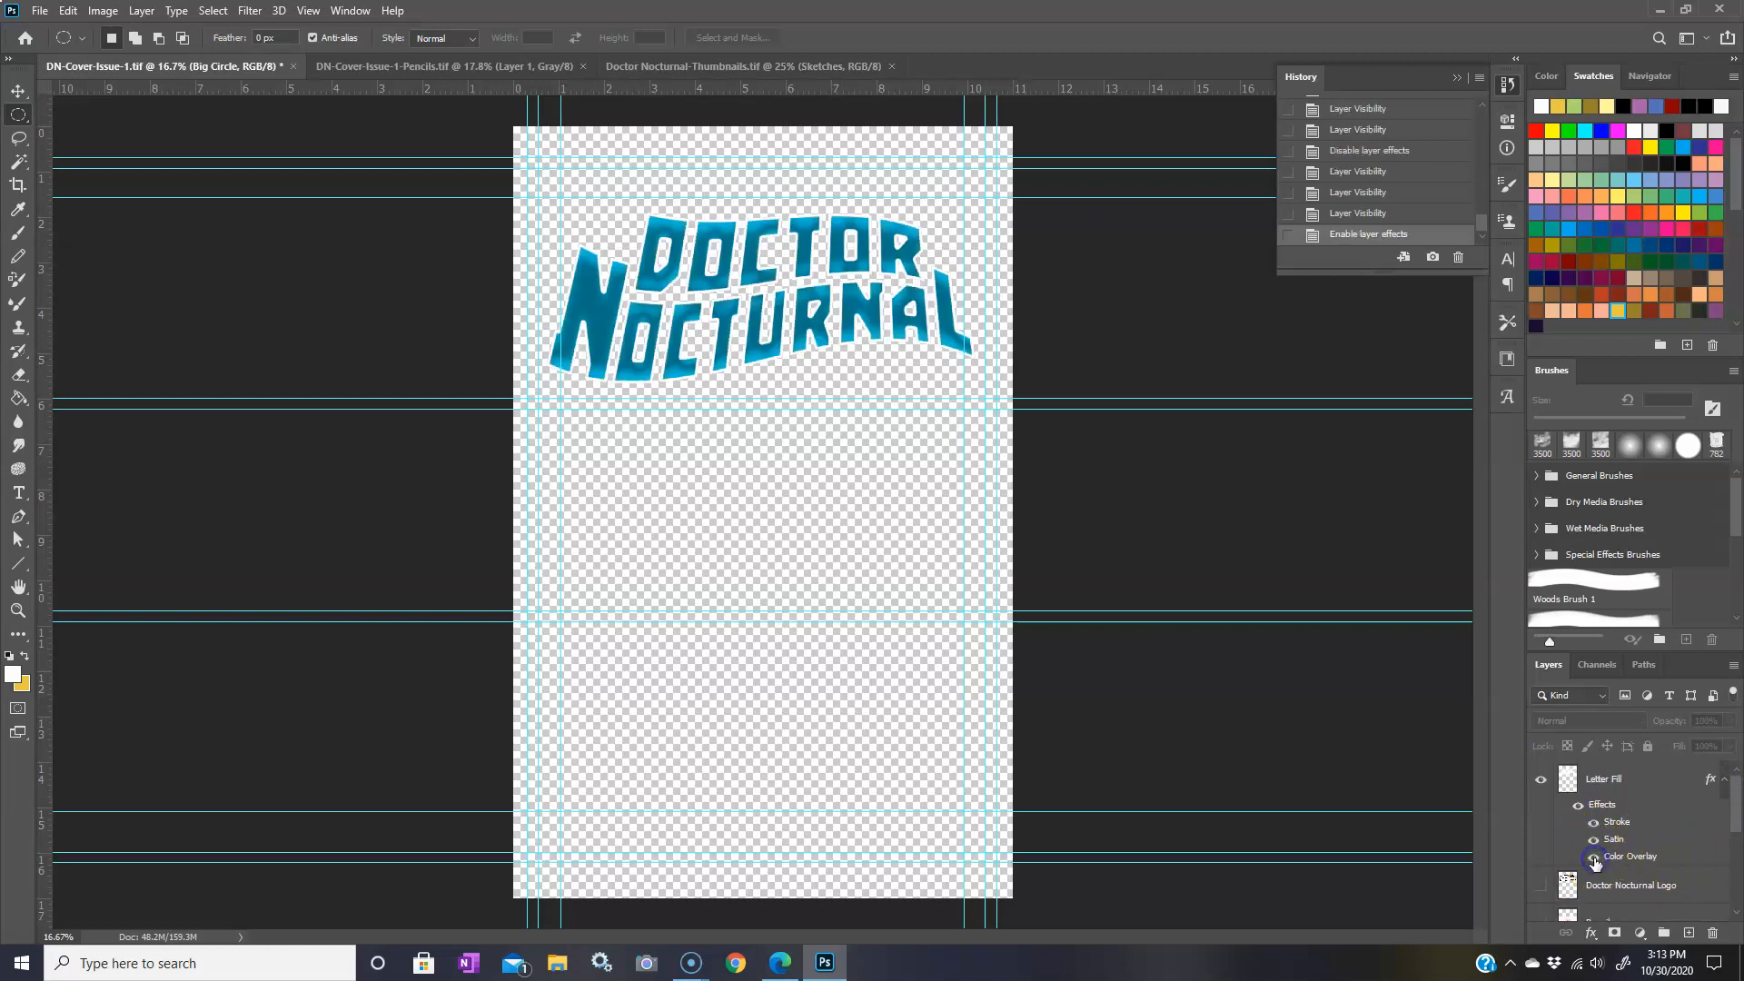
click(1593, 839)
click(1593, 823)
click(1593, 859)
click(1596, 859)
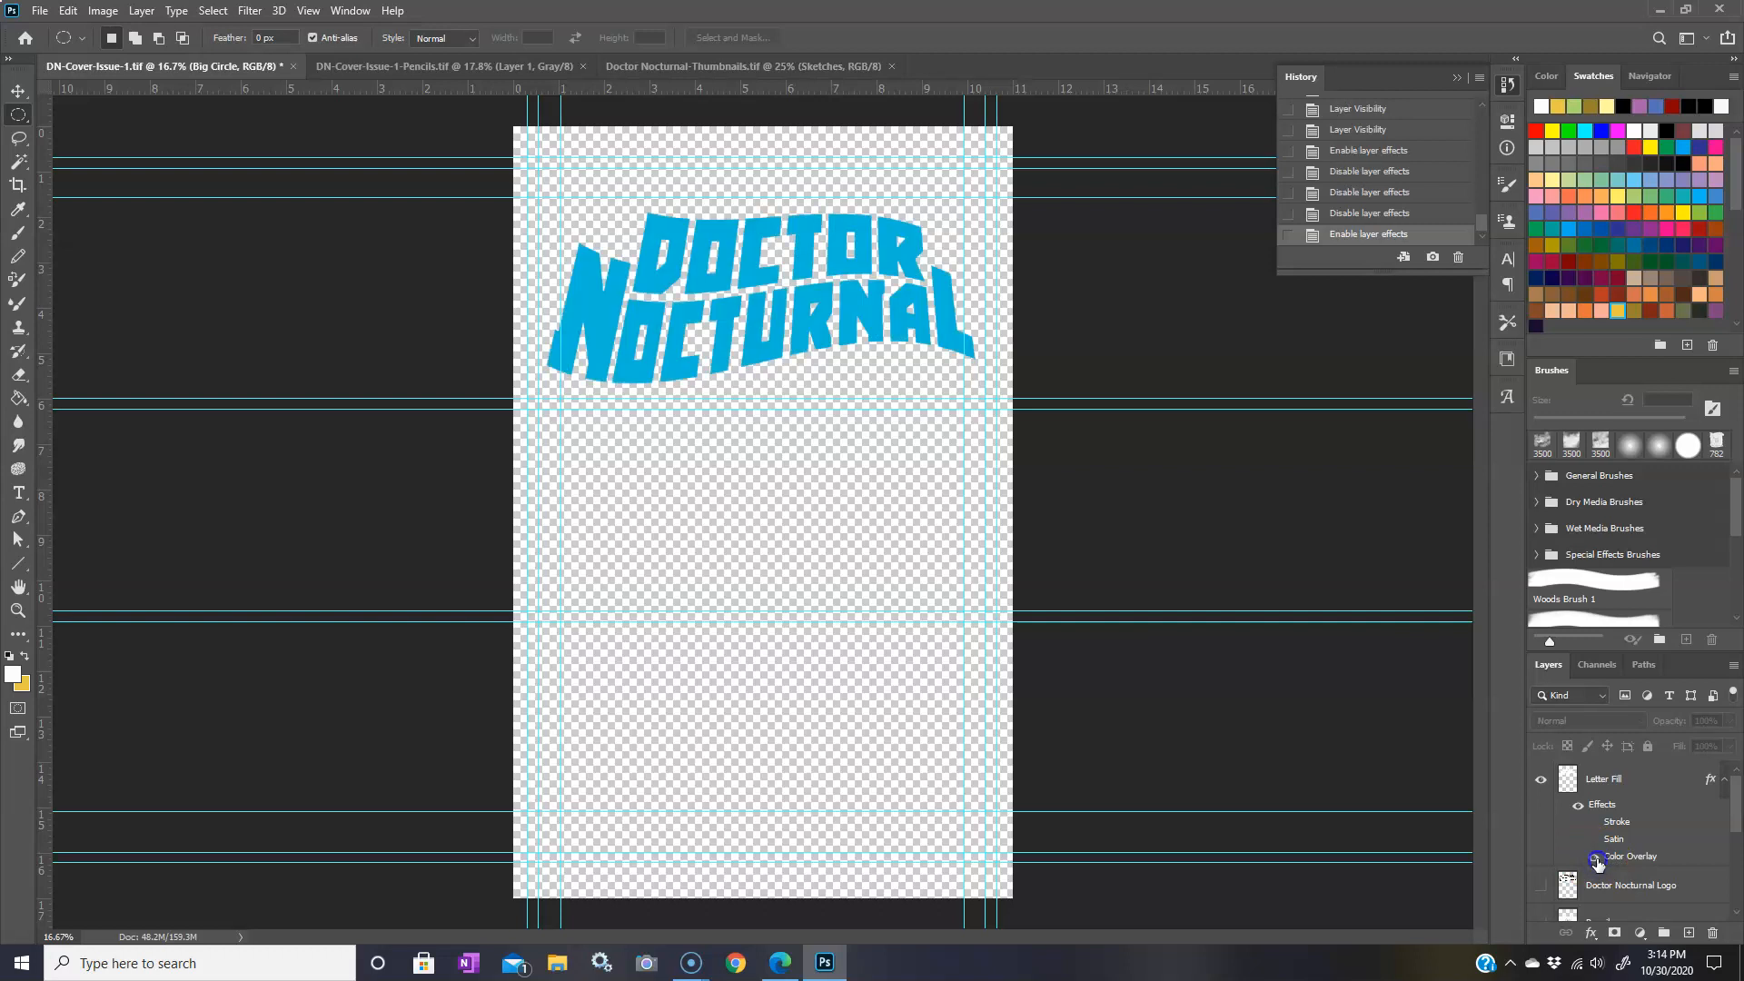
click(1591, 842)
click(1592, 822)
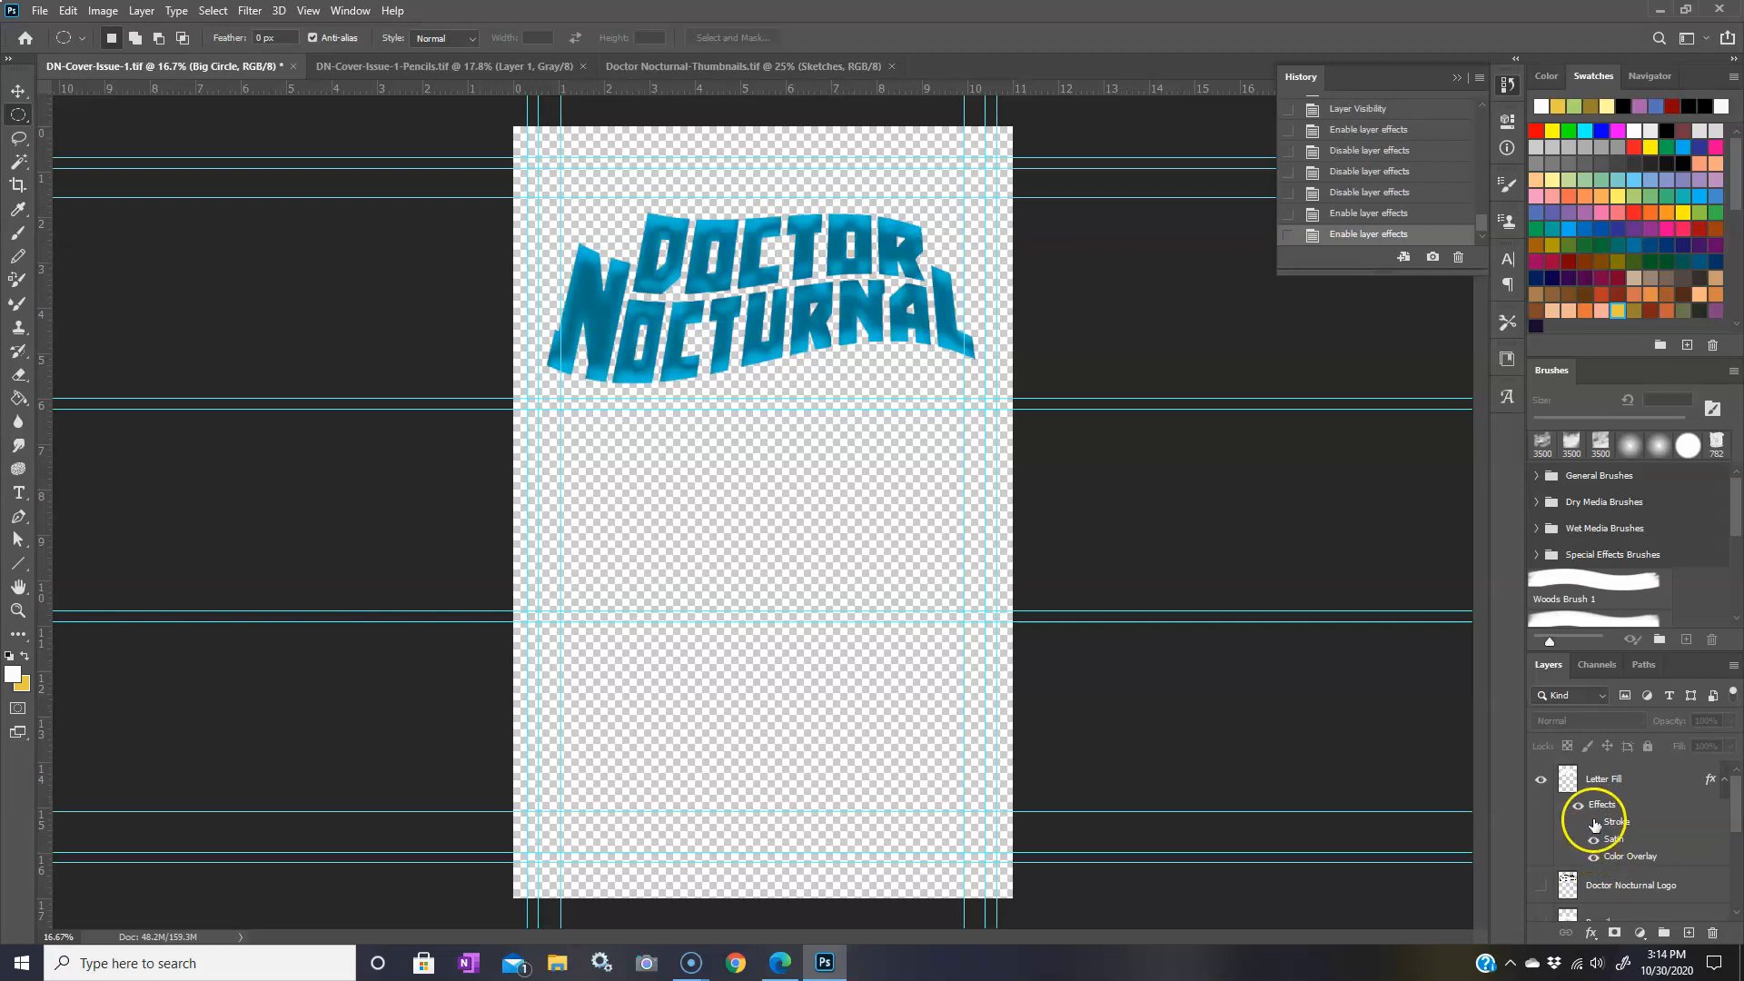
- Show the Doctor Nocturnal Logo, Background, all three circle layers, Layer 1 and the Pencils layer
click(1541, 887)
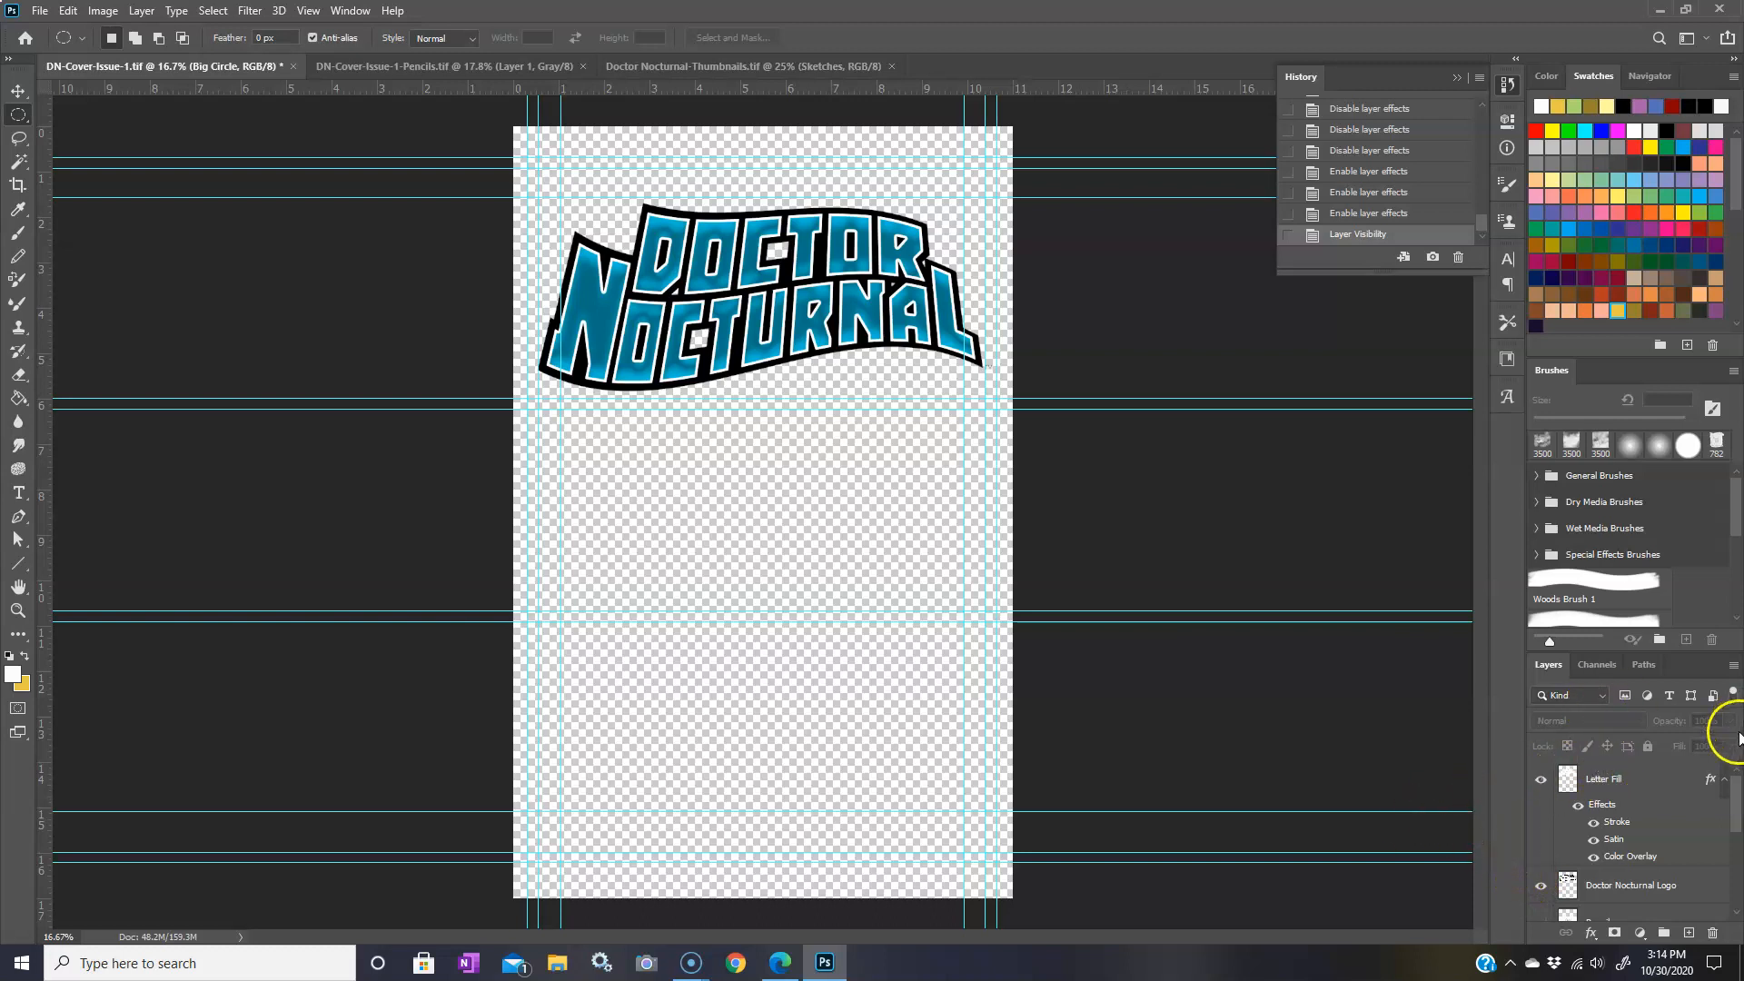
drag(1737, 807, 1740, 879)
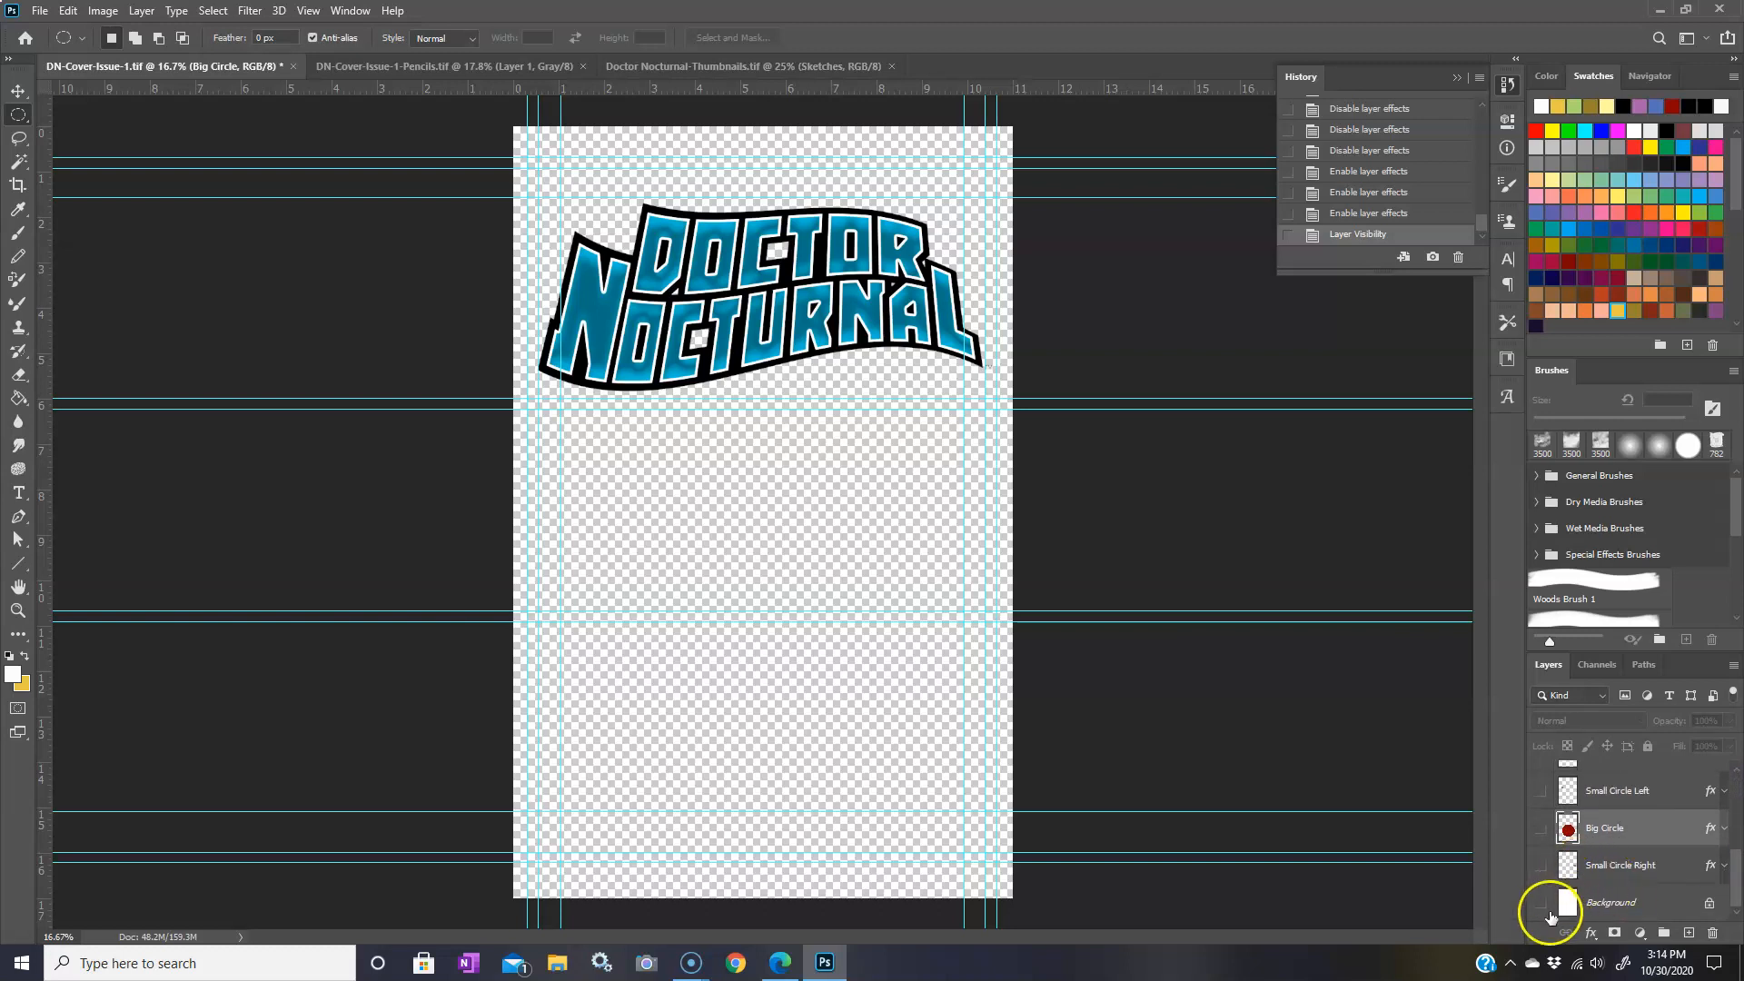
drag(1540, 906, 1548, 834)
click(1544, 793)
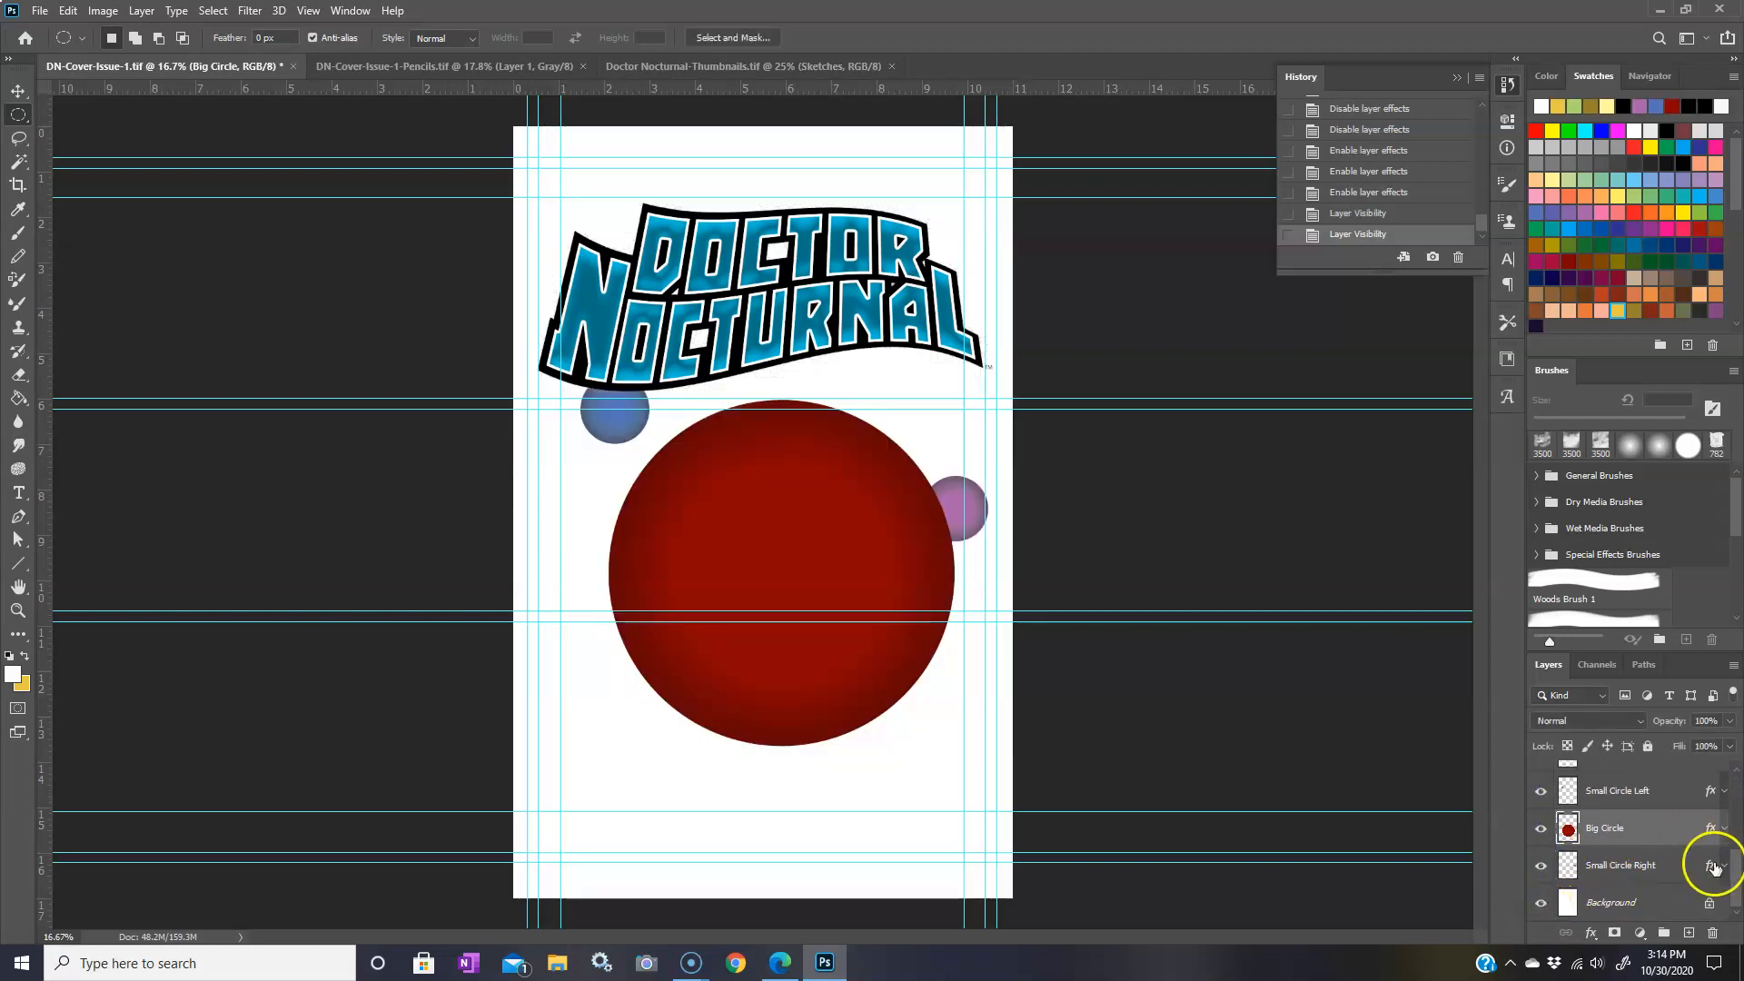
scroll(1707, 867, up, 2)
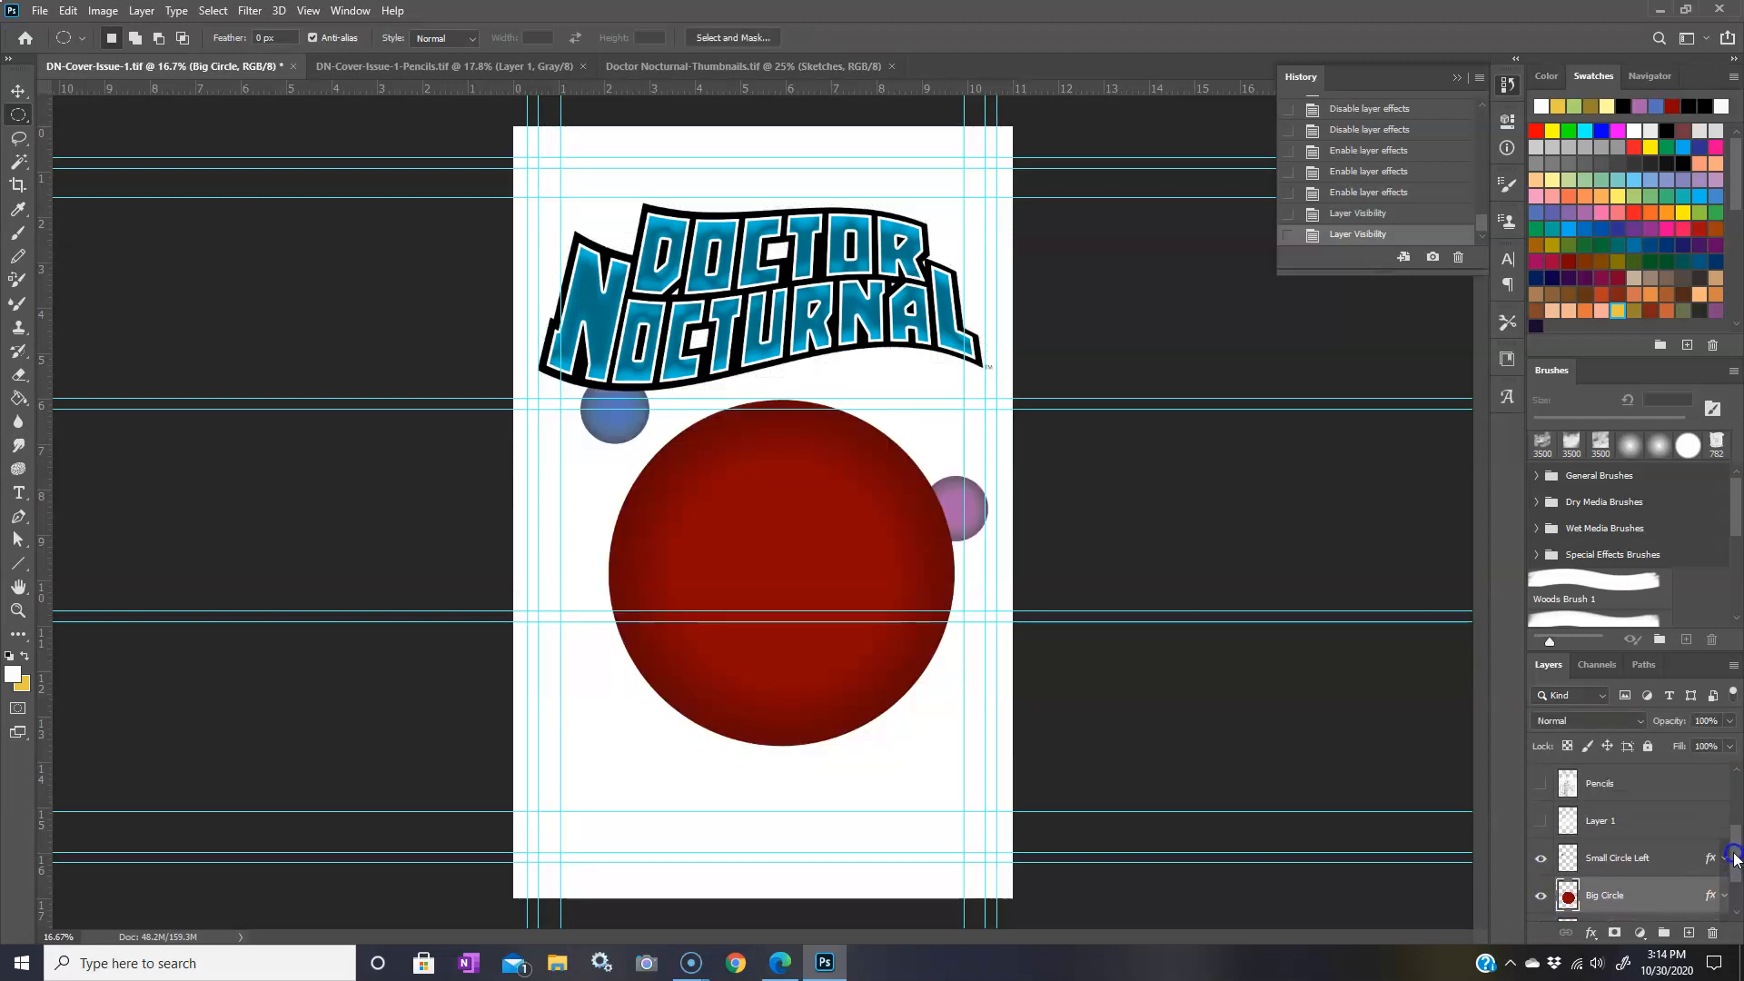
click(1541, 833)
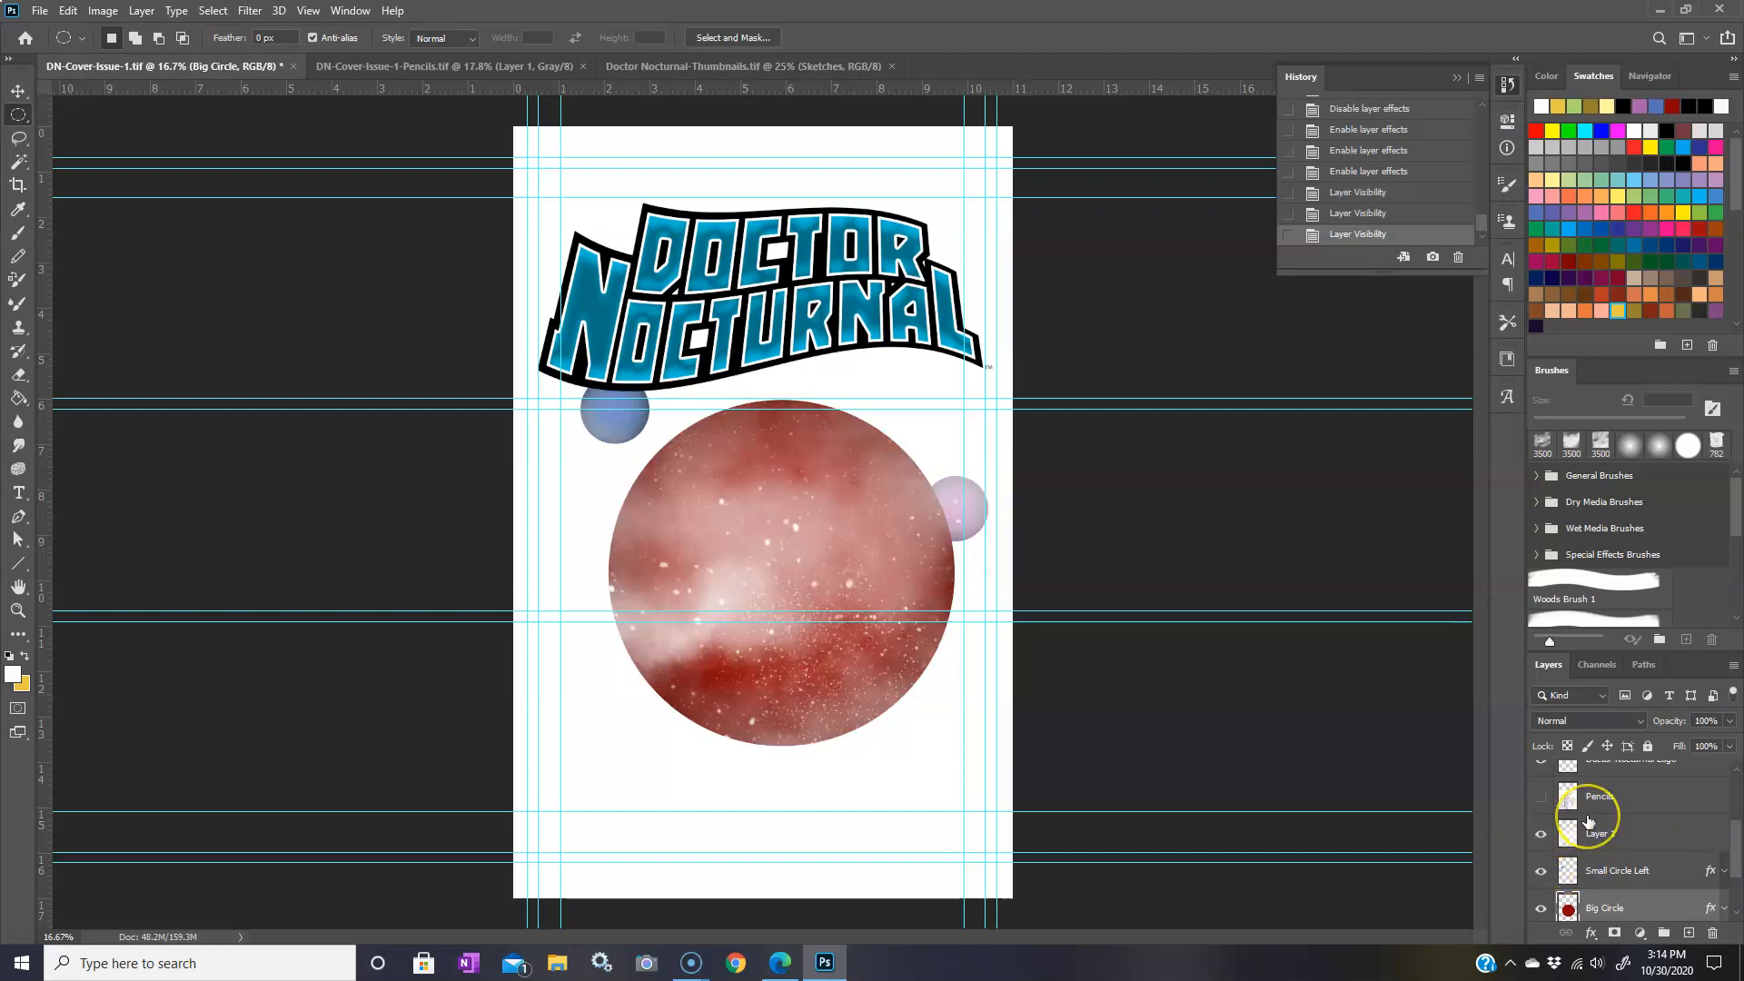
click(1541, 796)
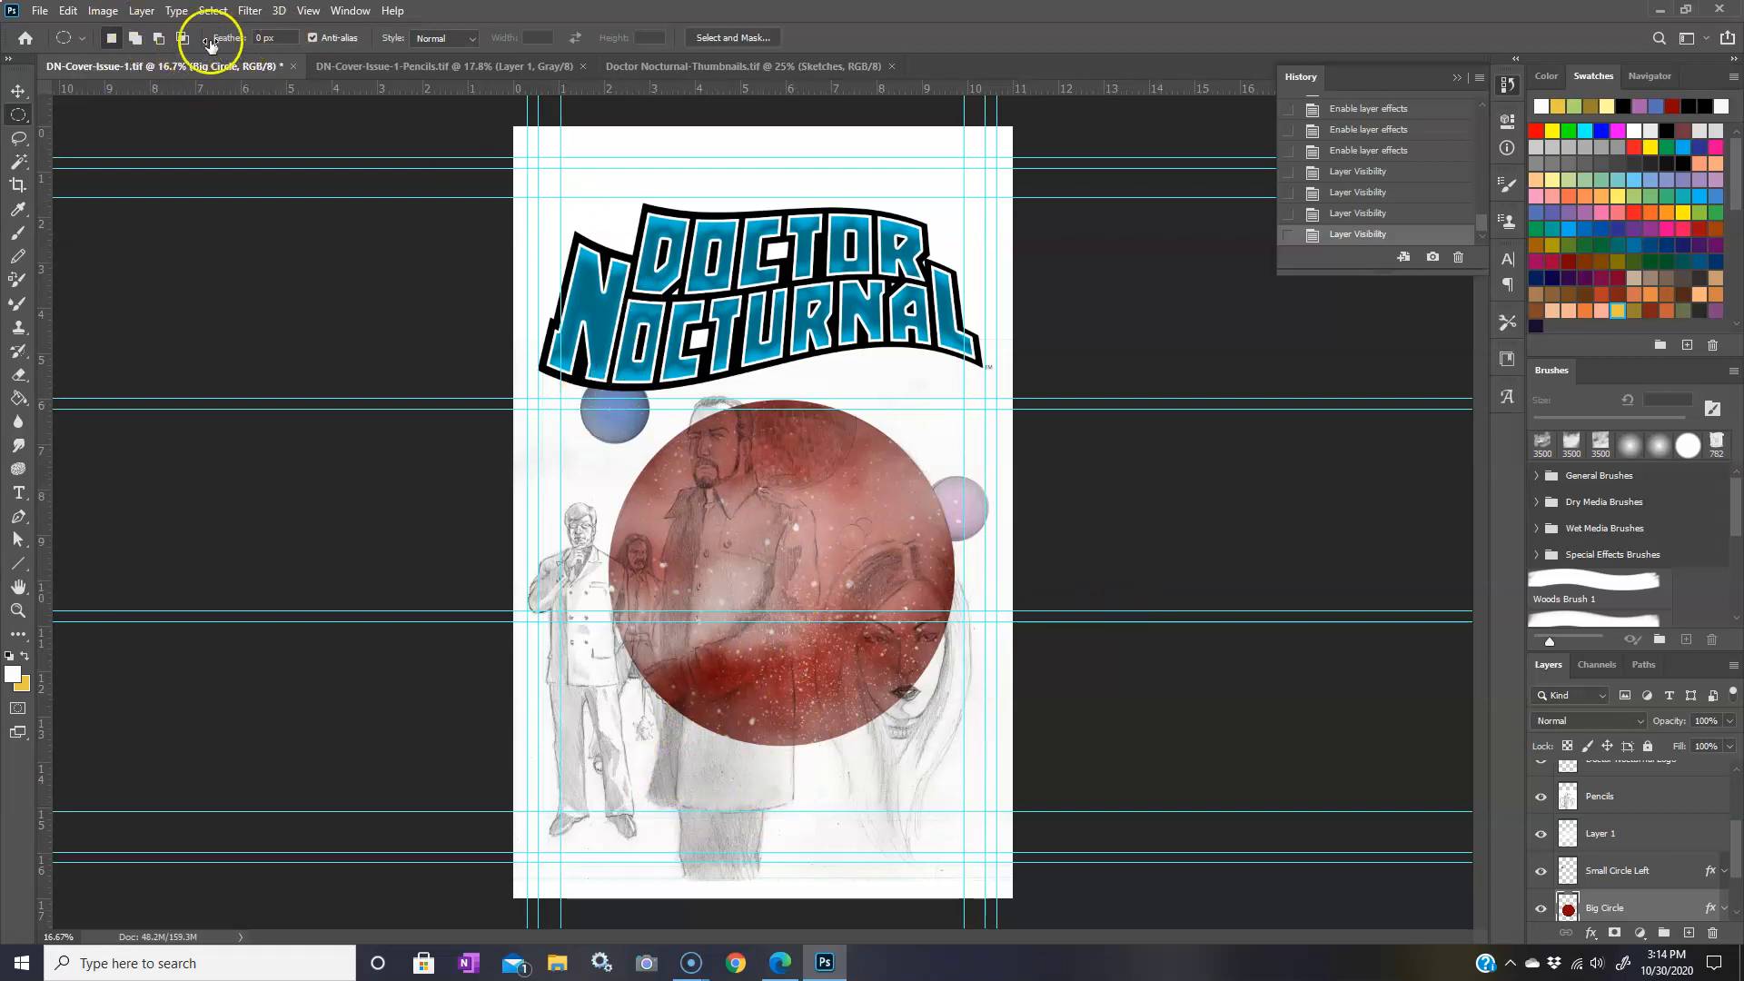
- Choose the Soft Round Pressure Opacity and Flow brush at 25 px from Group 1 of the General Brushes
click(18, 233)
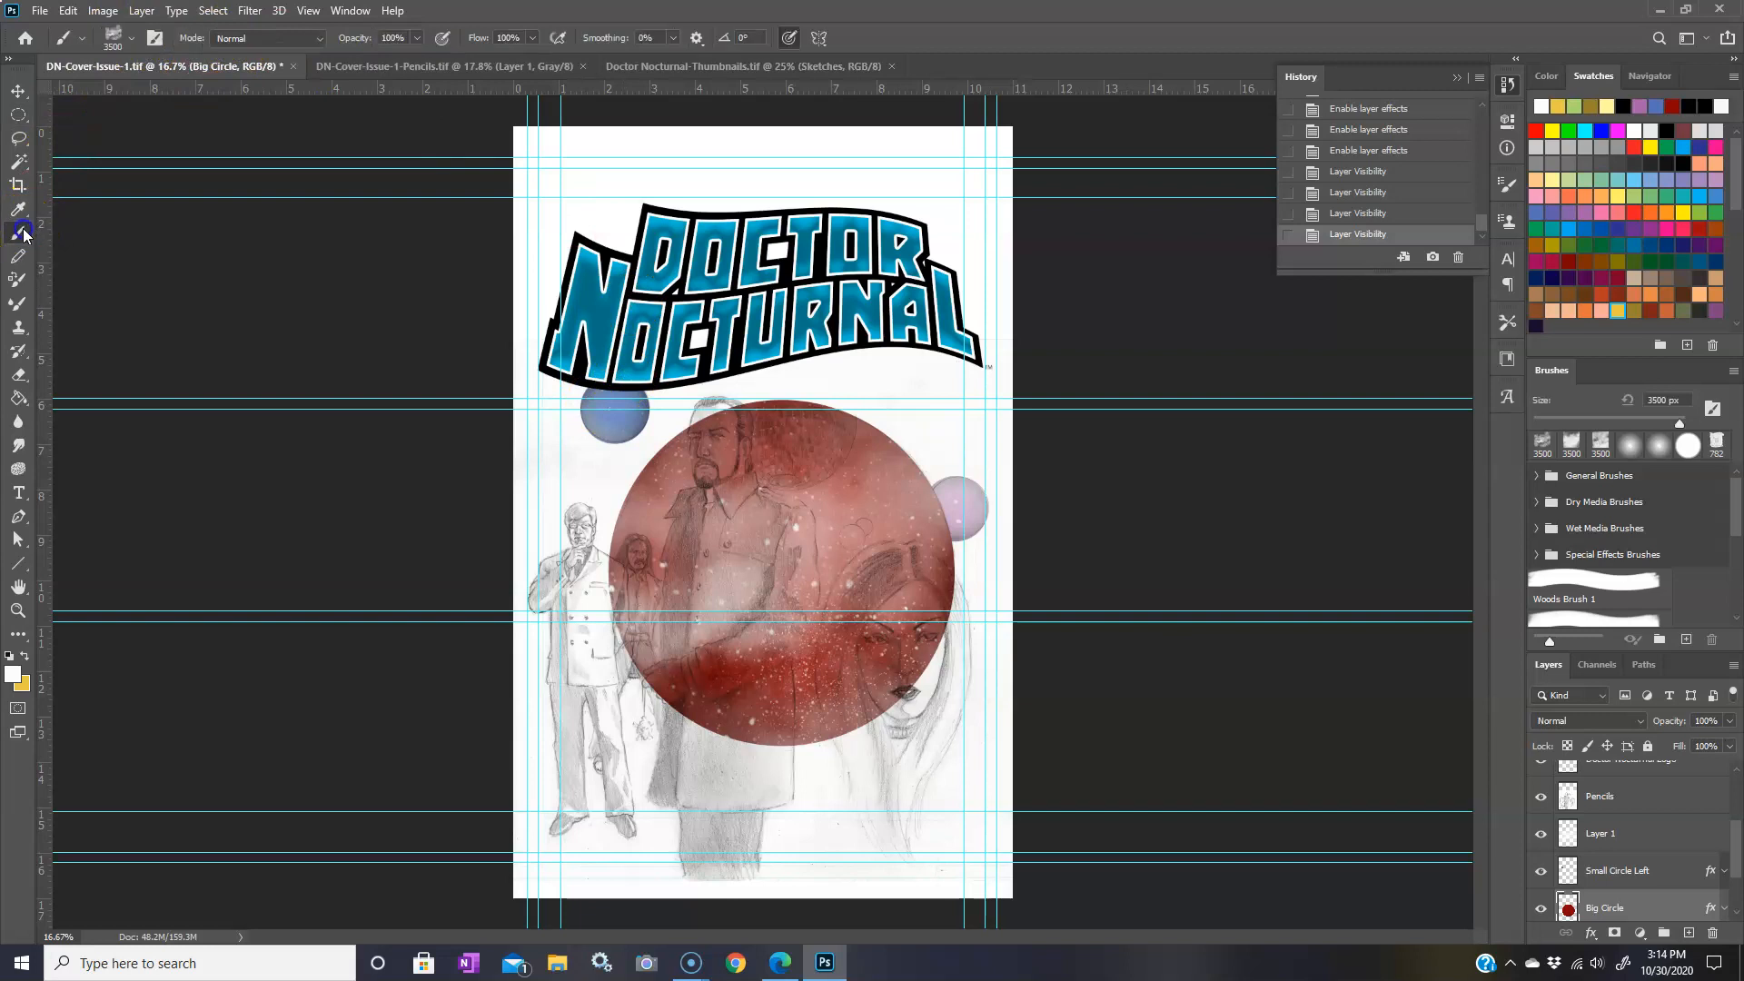
click(131, 38)
drag(232, 479, 235, 253)
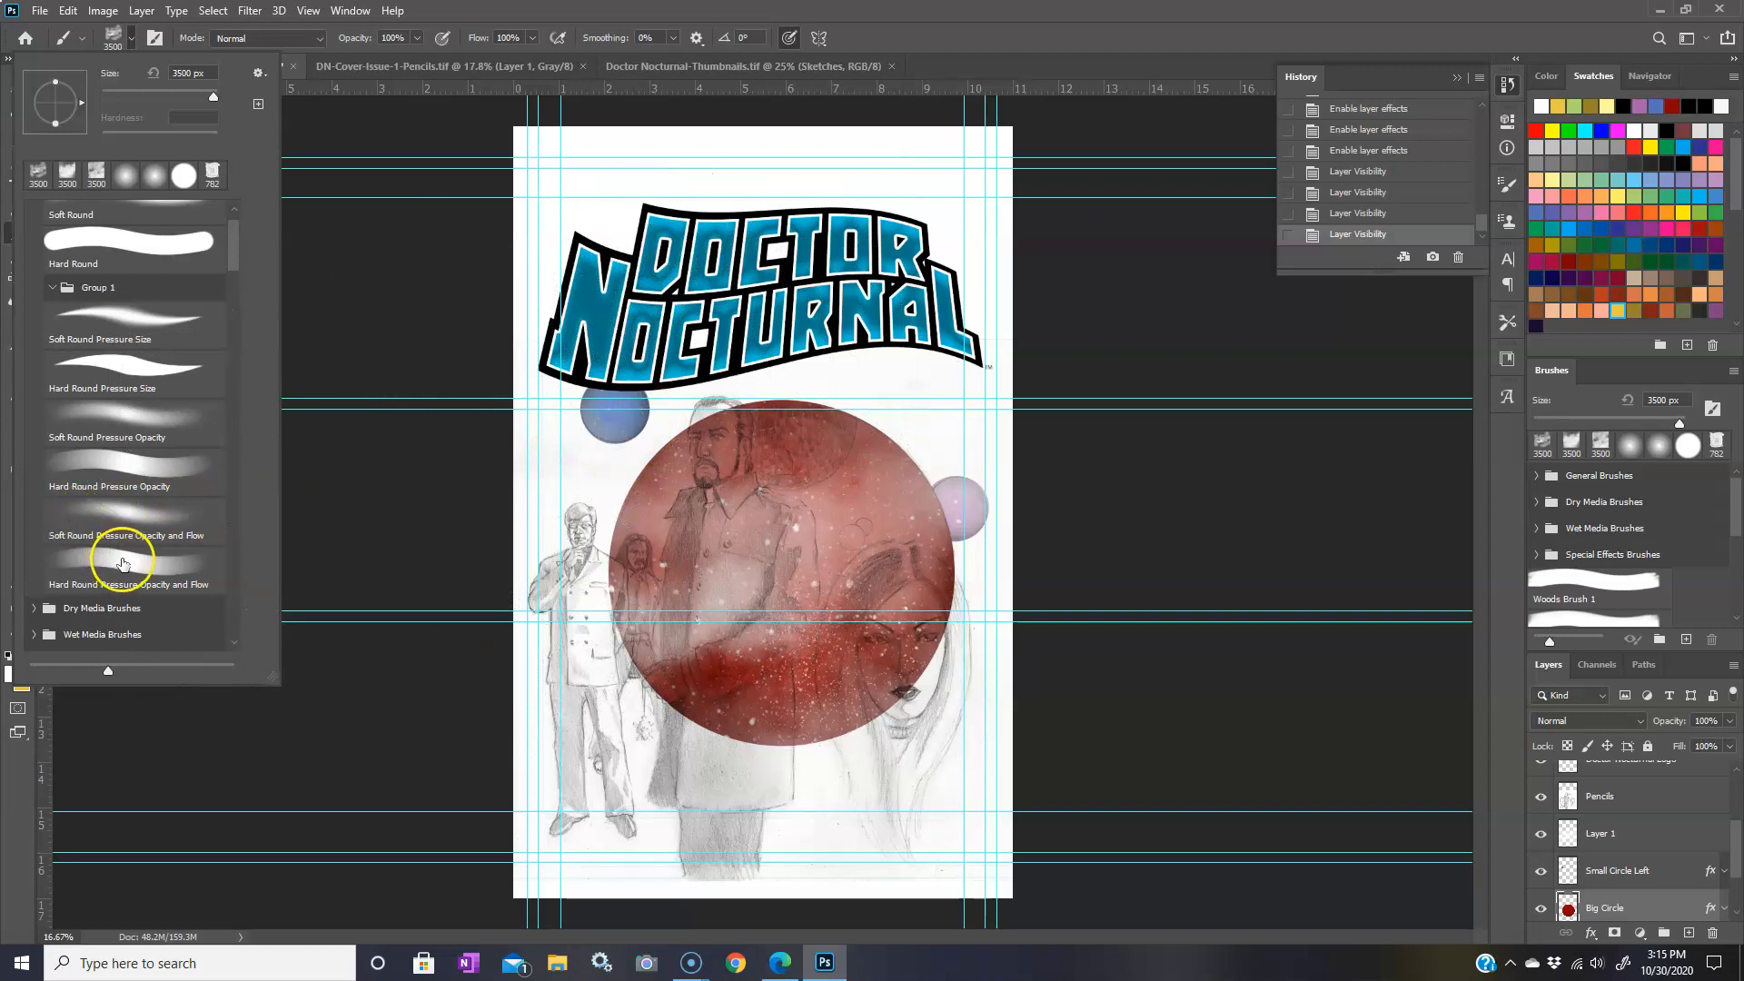
click(136, 514)
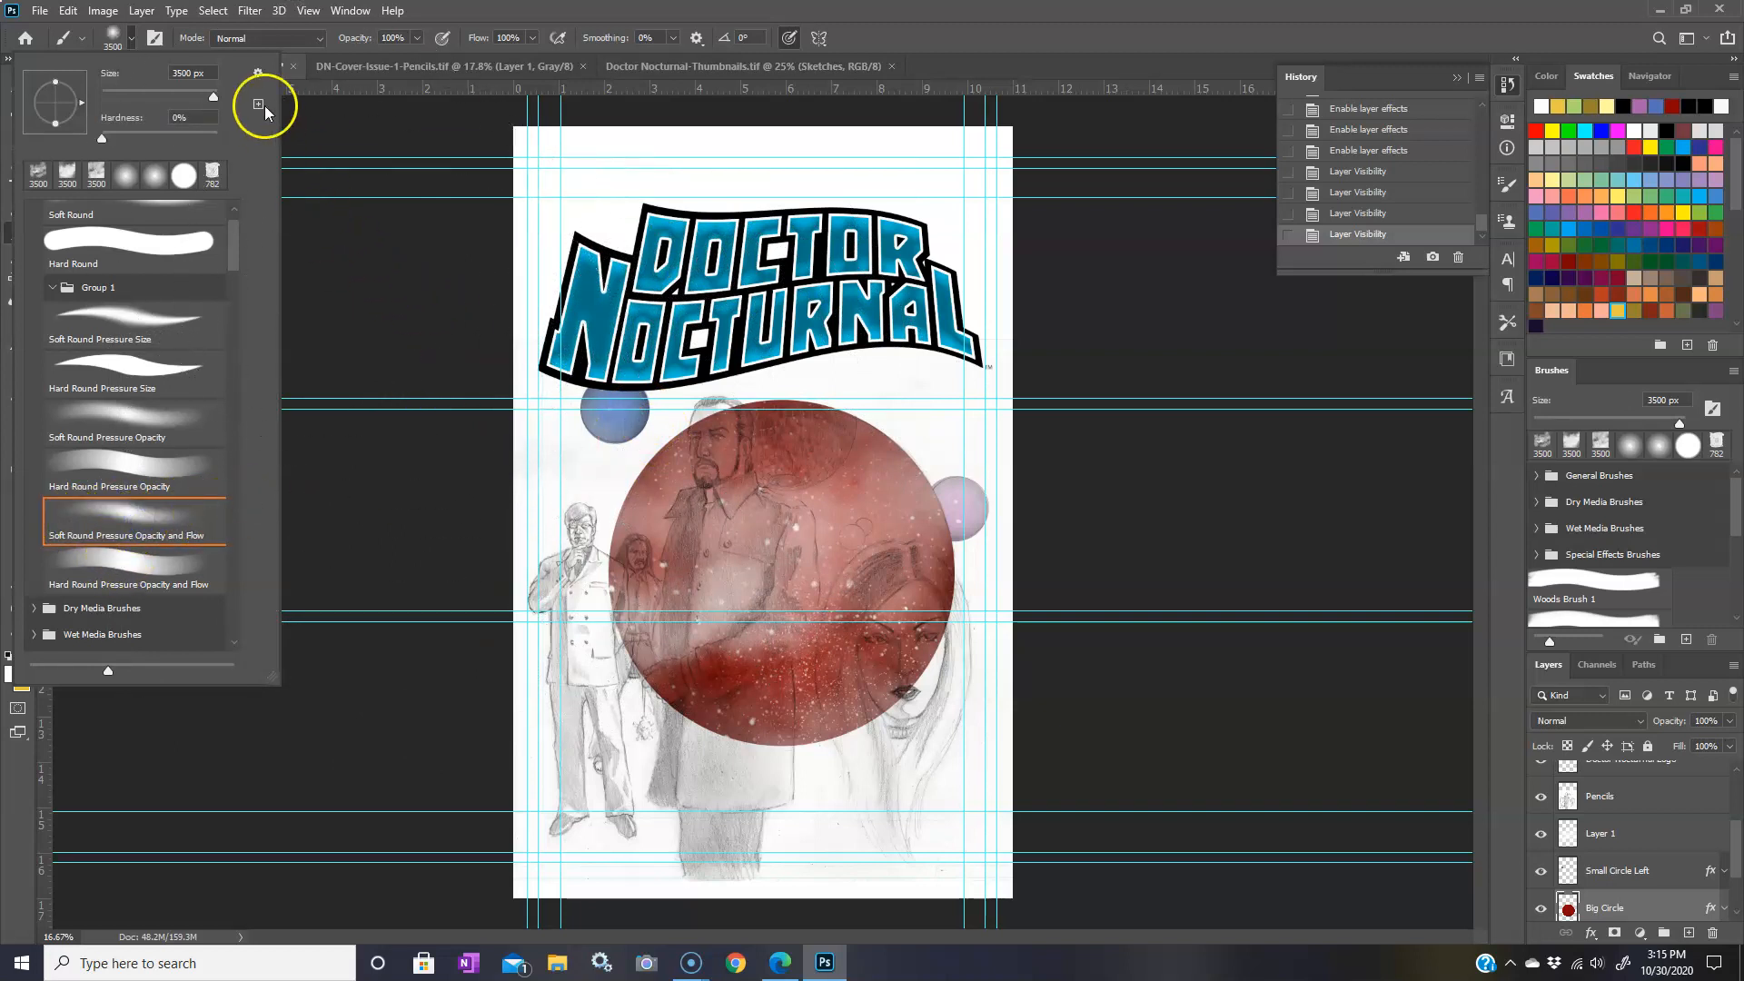
drag(212, 96, 202, 96)
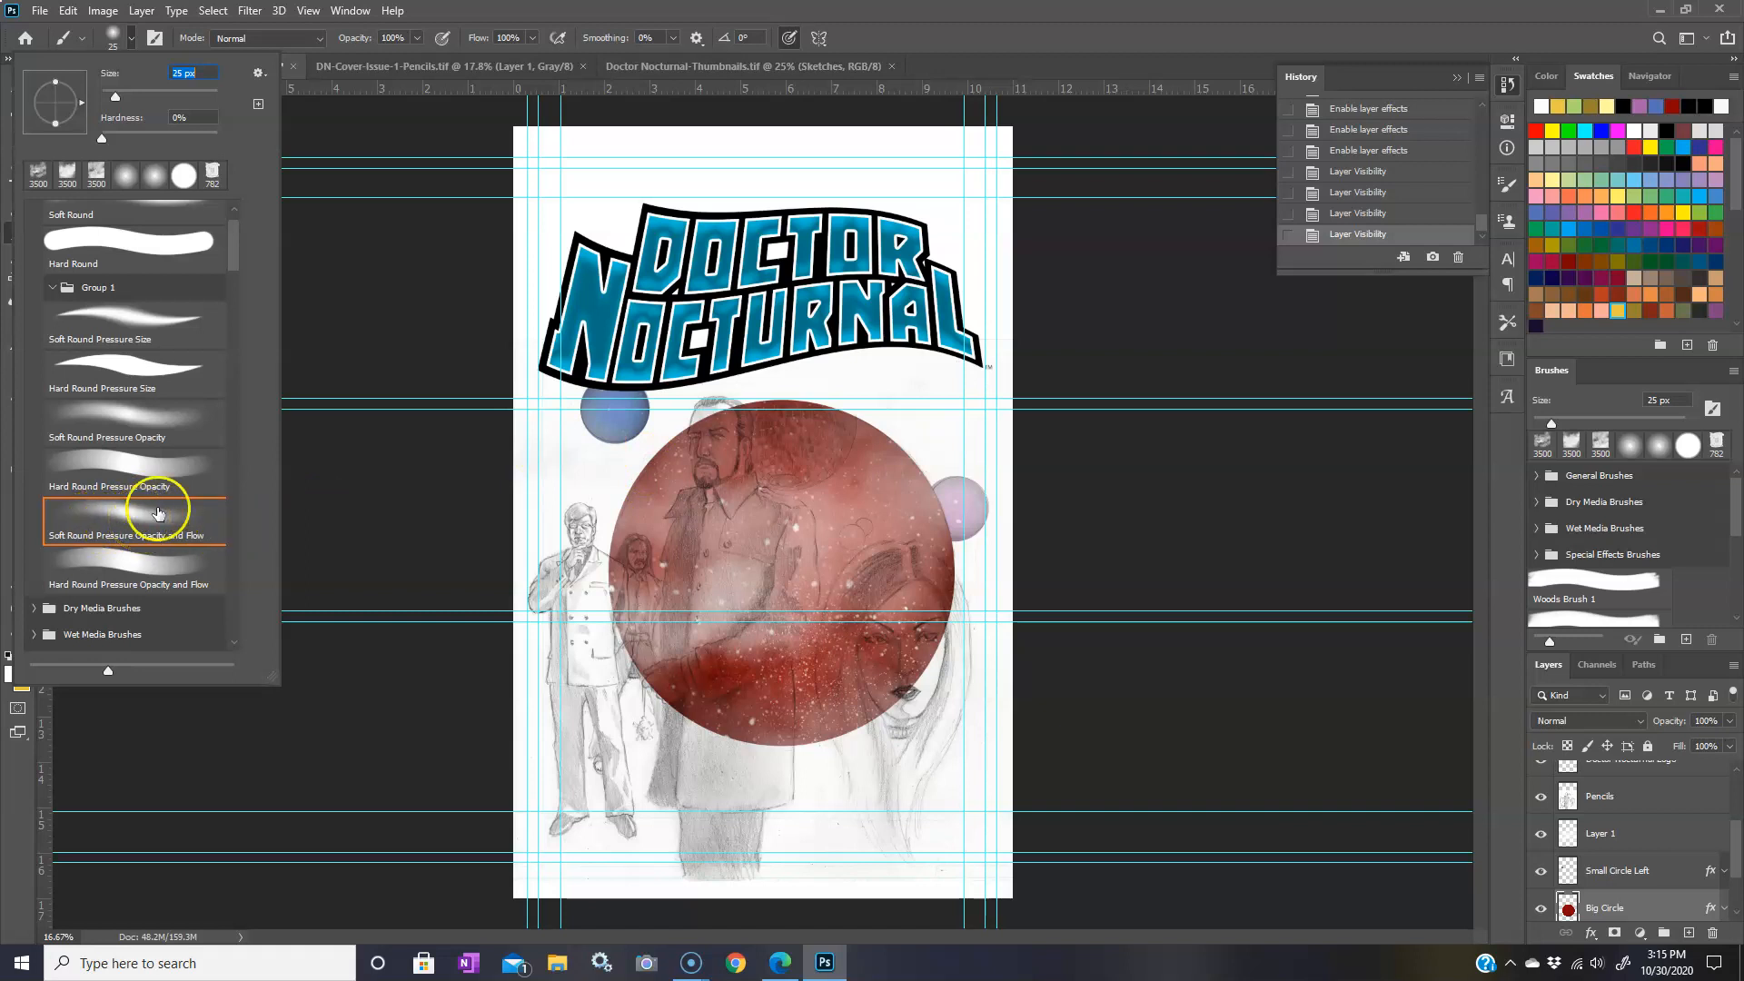
drag(234, 241, 234, 231)
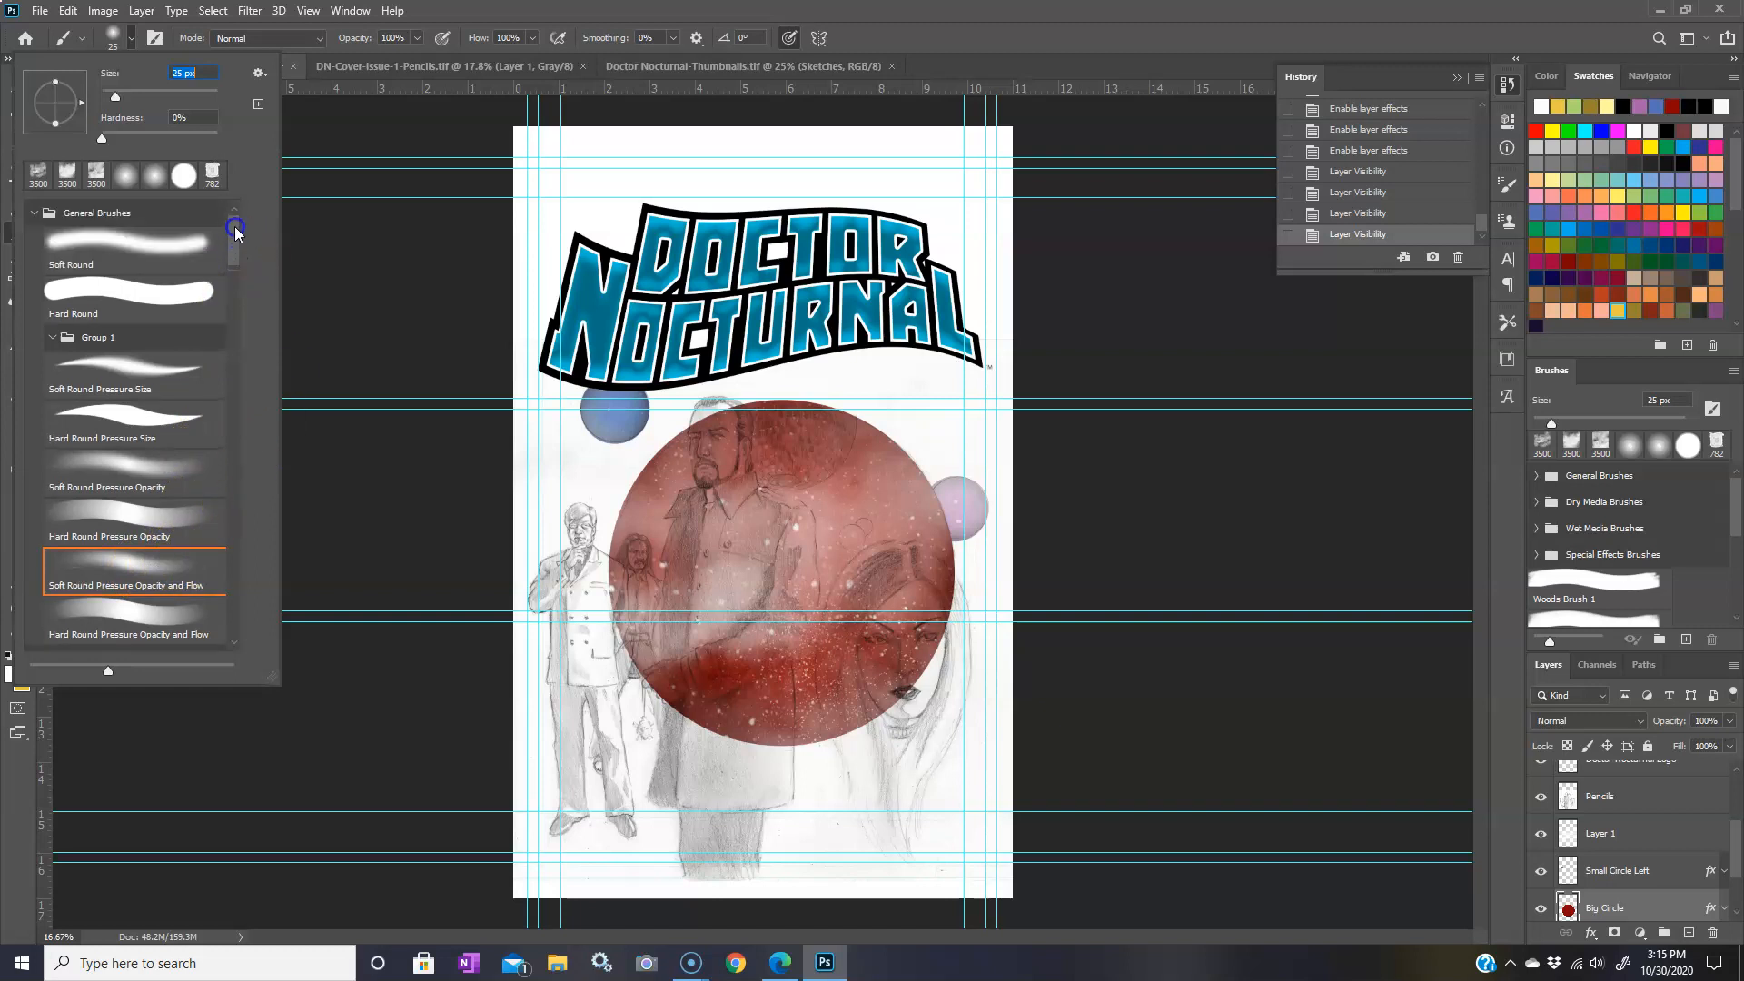
click(49, 338)
click(53, 337)
scroll(236, 253, down, 3)
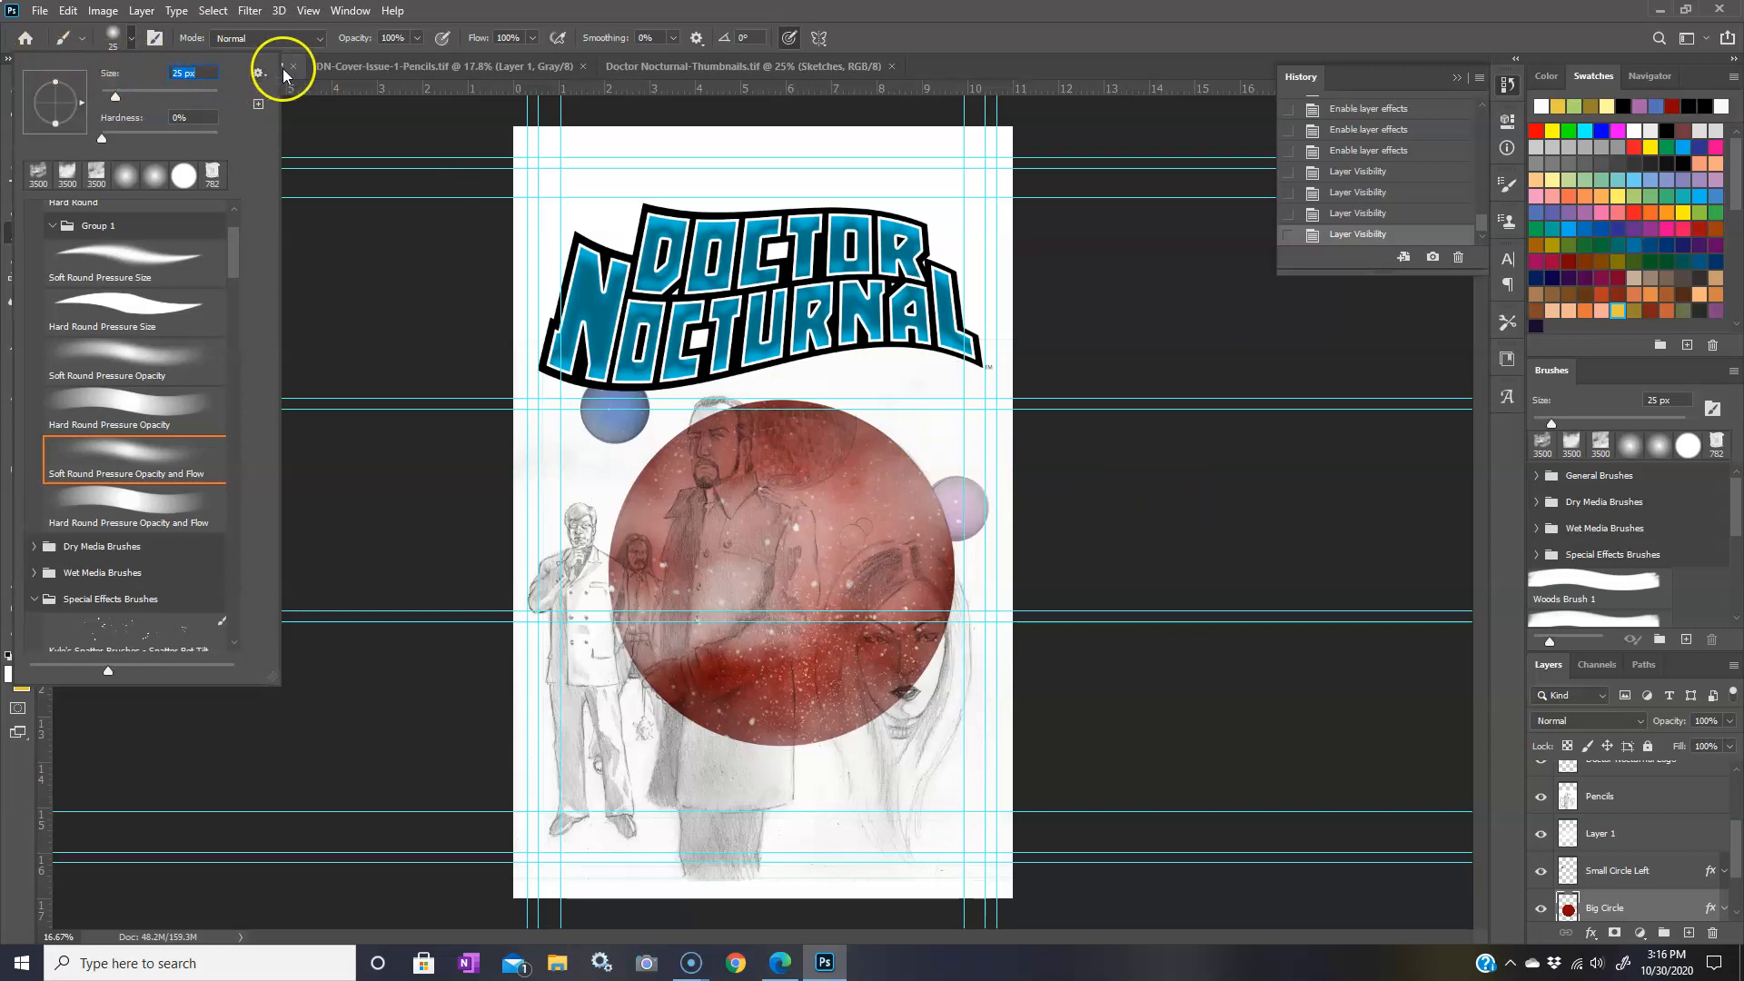
click(723, 38)
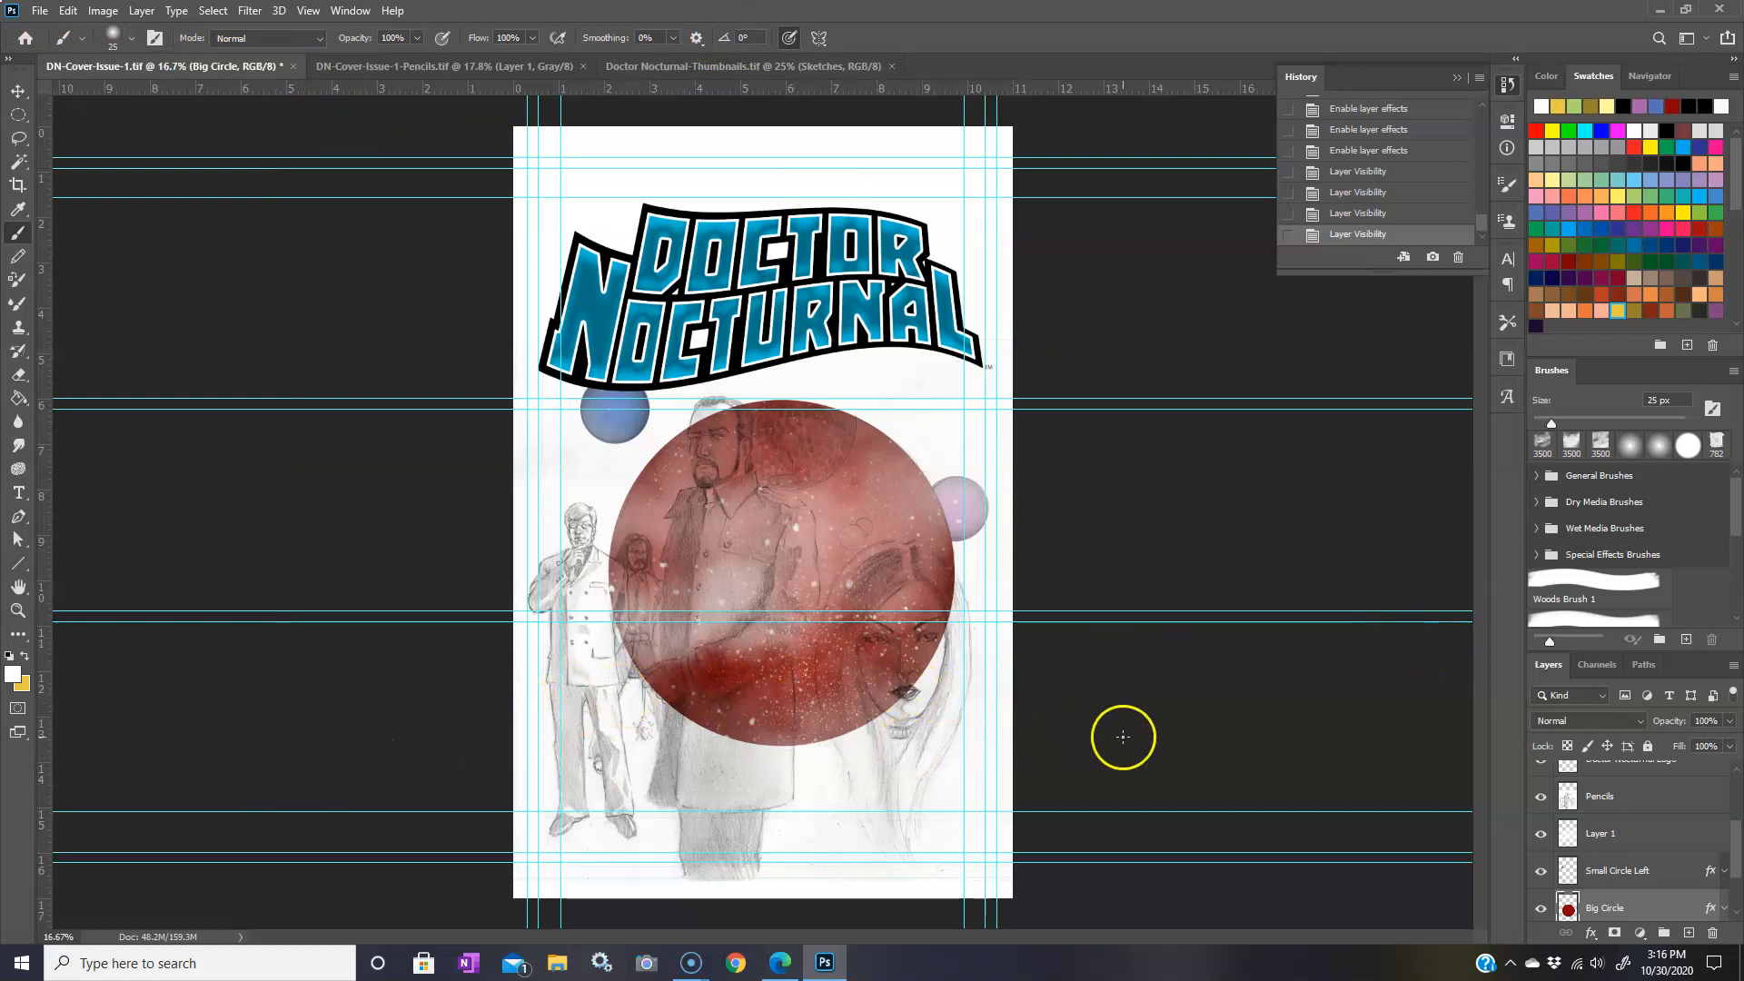
- Collapse the effects list of the Letter Fill layer
drag(1734, 854, 1736, 808)
click(1723, 780)
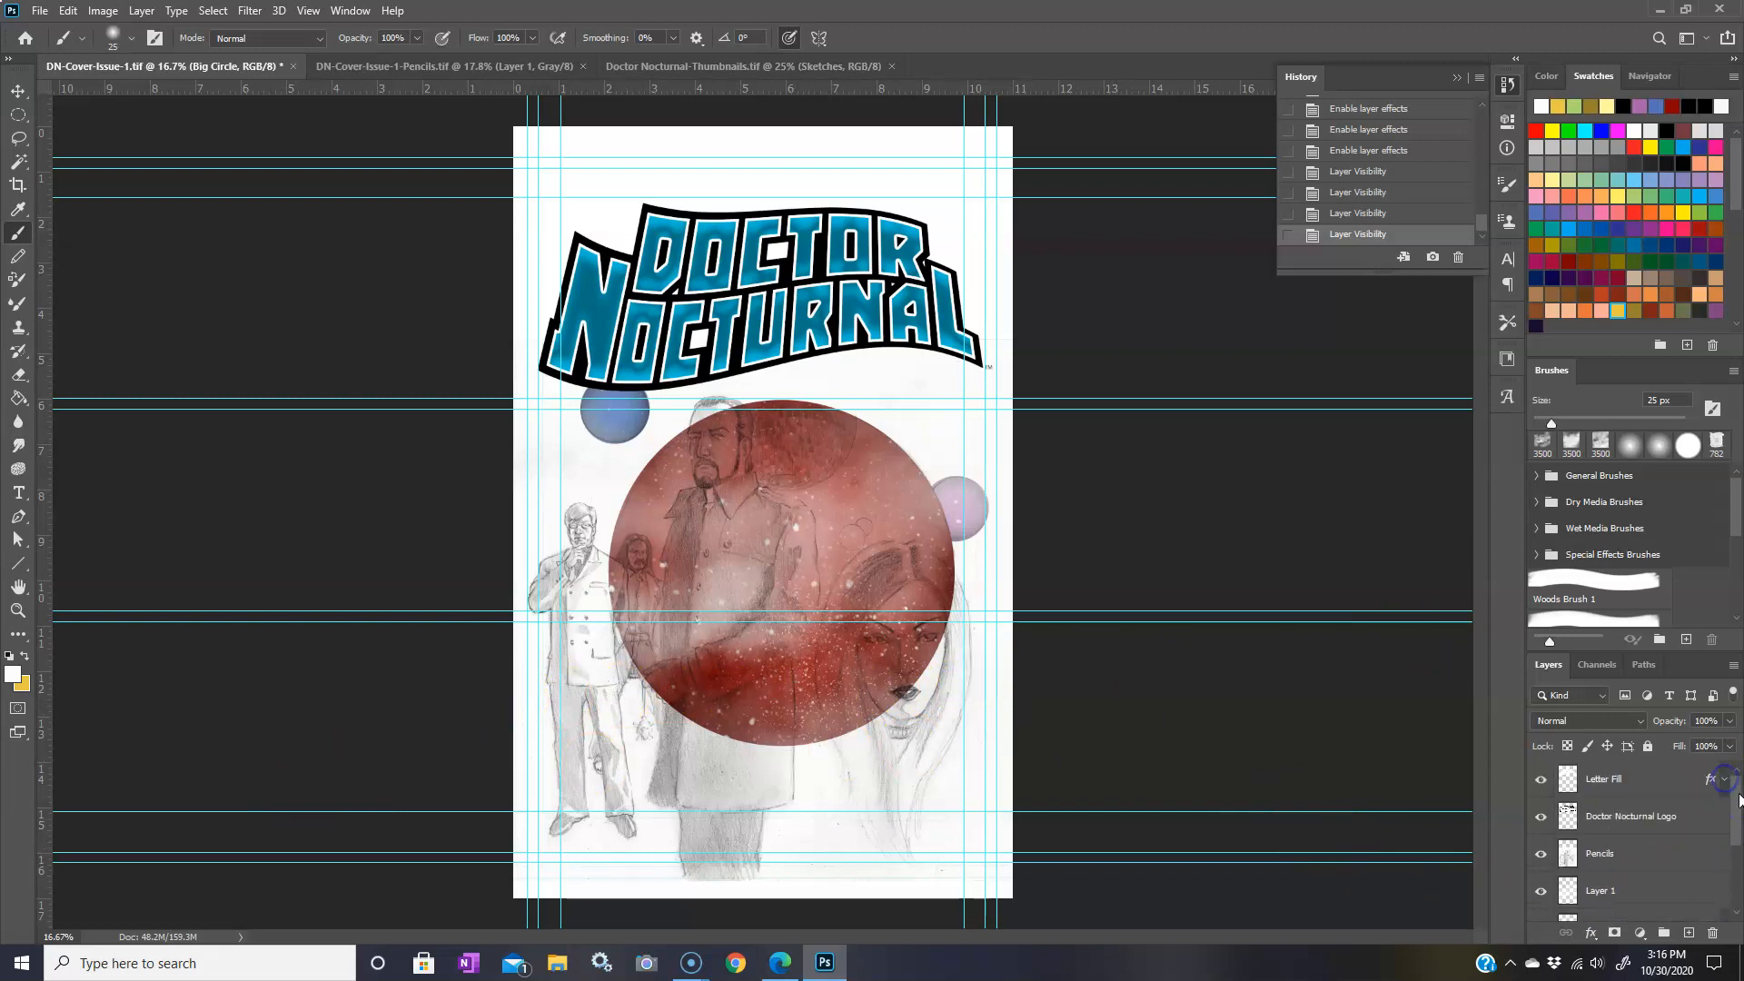